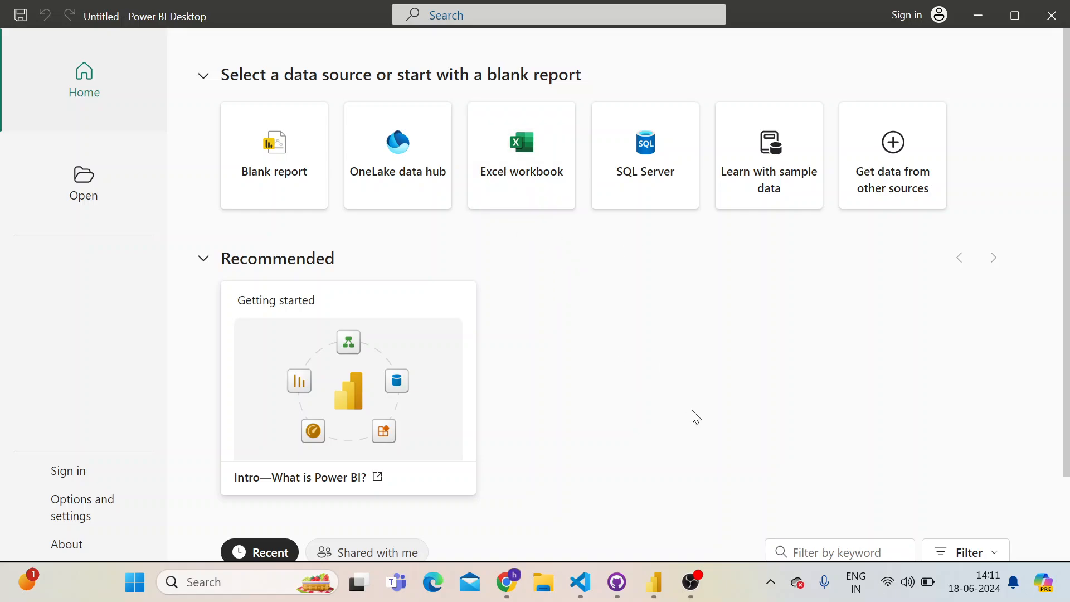
Switch to Chrome and bring up the sales sample.xlsx spreadsheet in Google Sheets
key(alt+Tab)
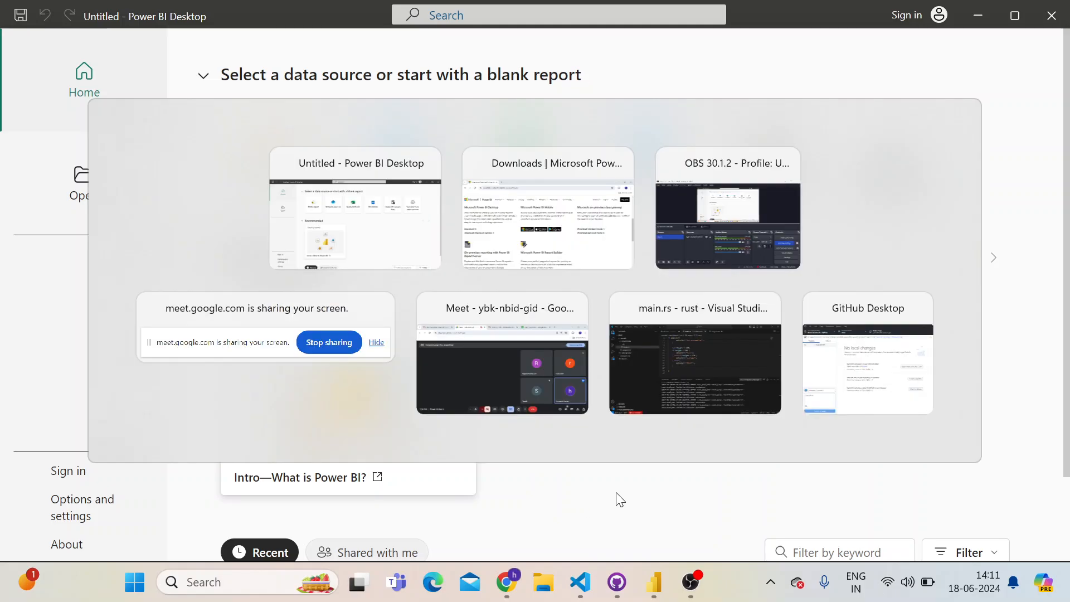
key(alt+Tab)
key(alt+Tab)
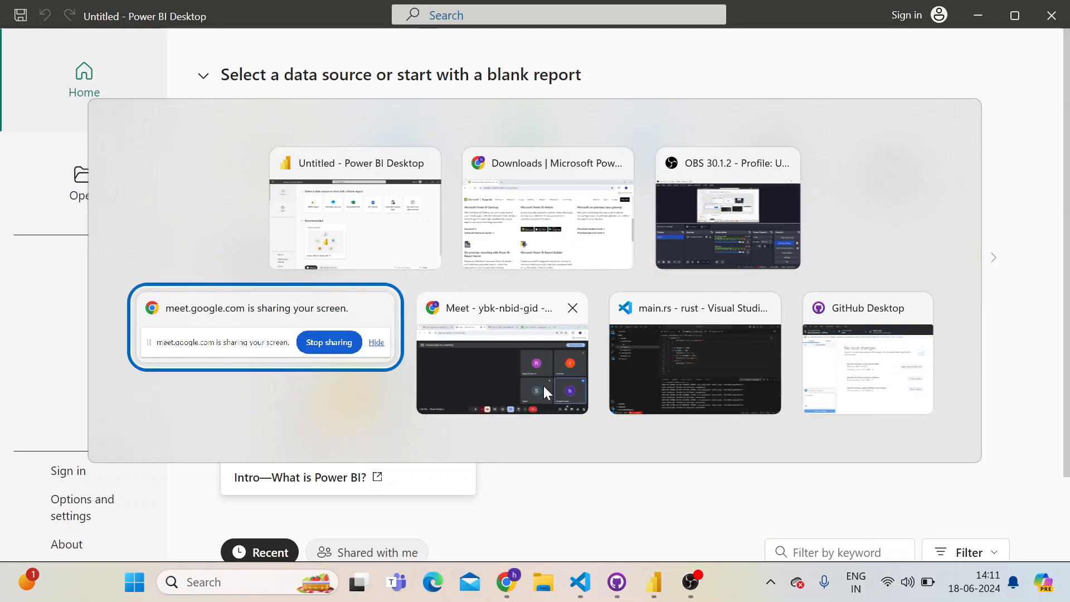
key(alt+Tab)
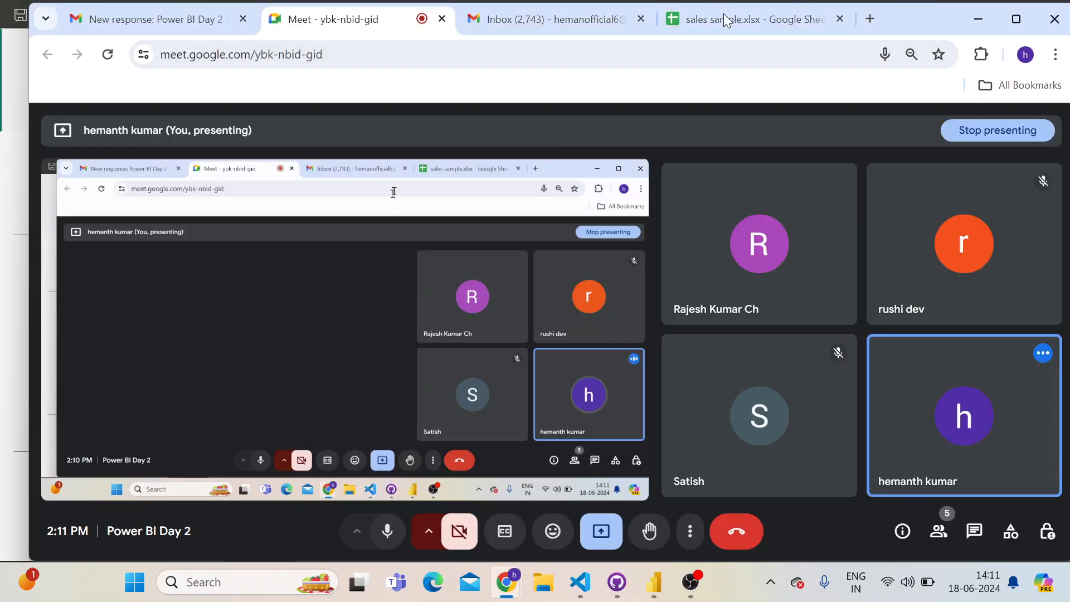
click(721, 17)
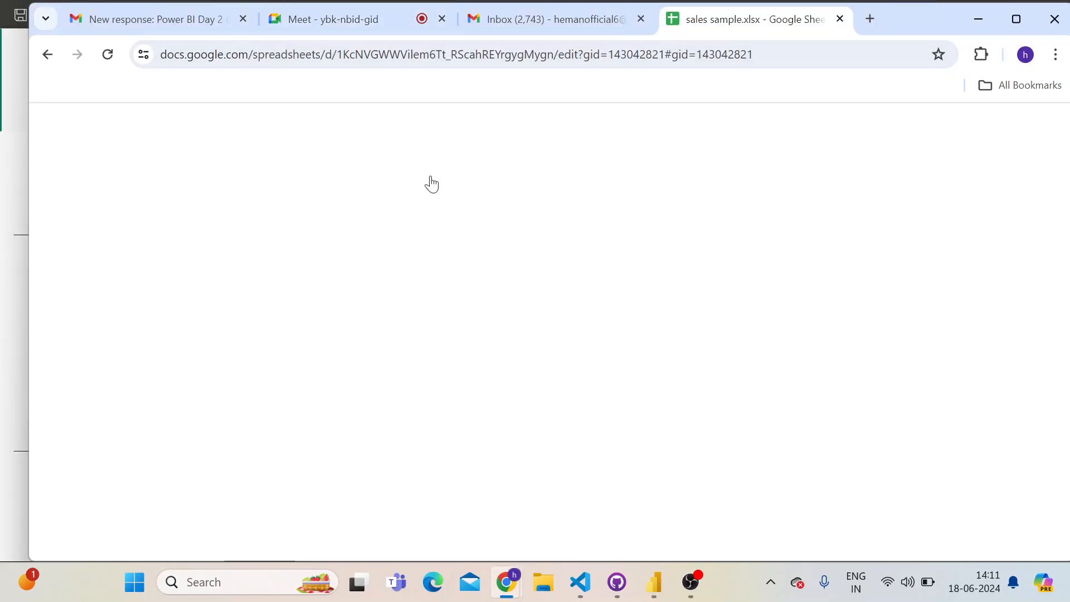
Examine the Data sheet's header row and browse through the sales records below it
click(860, 322)
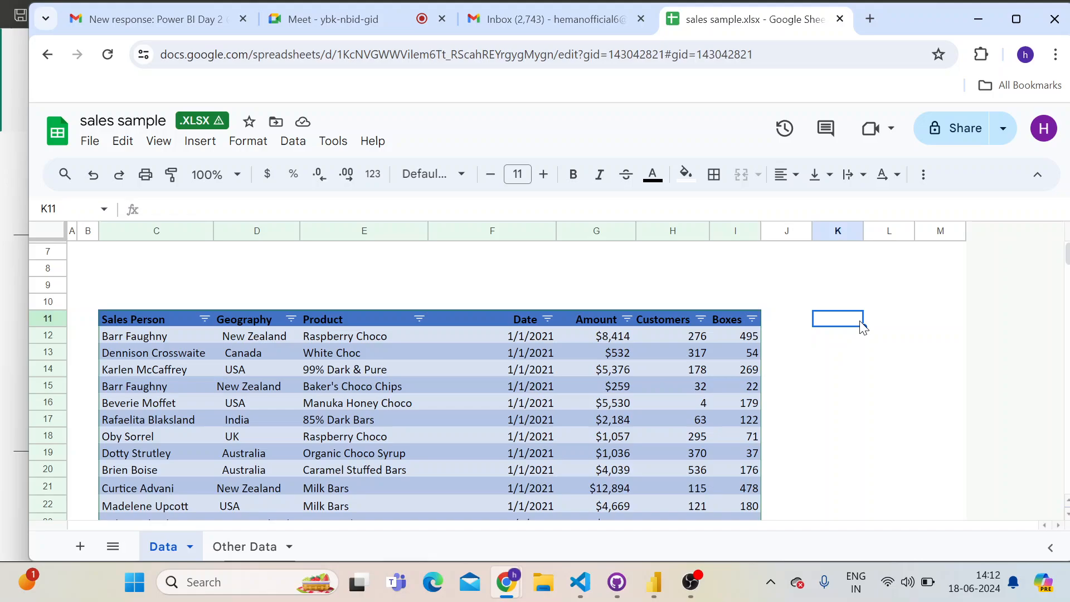
click(836, 336)
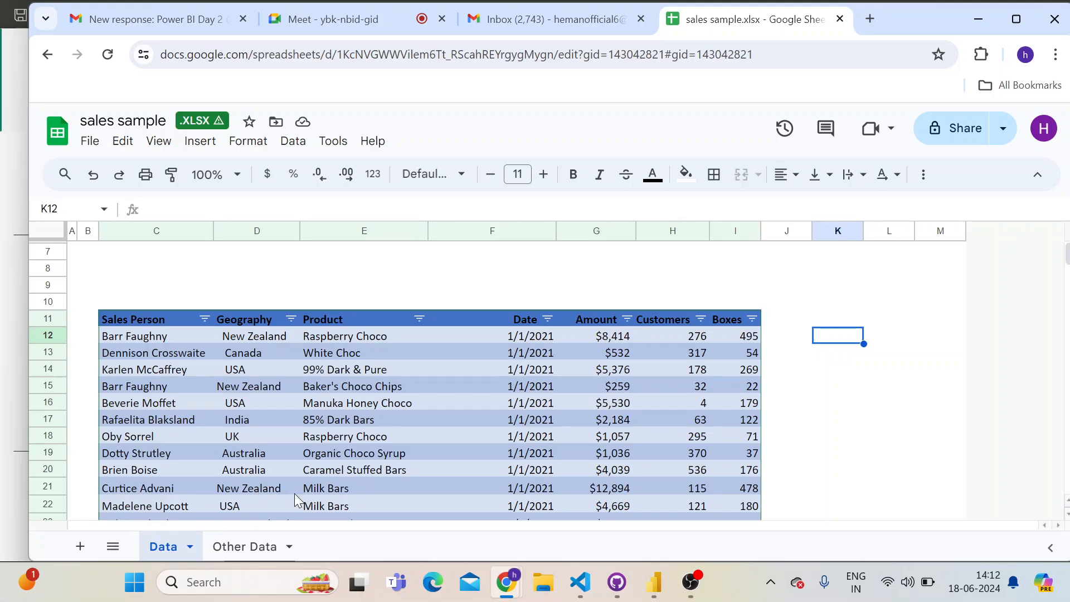
click(107, 294)
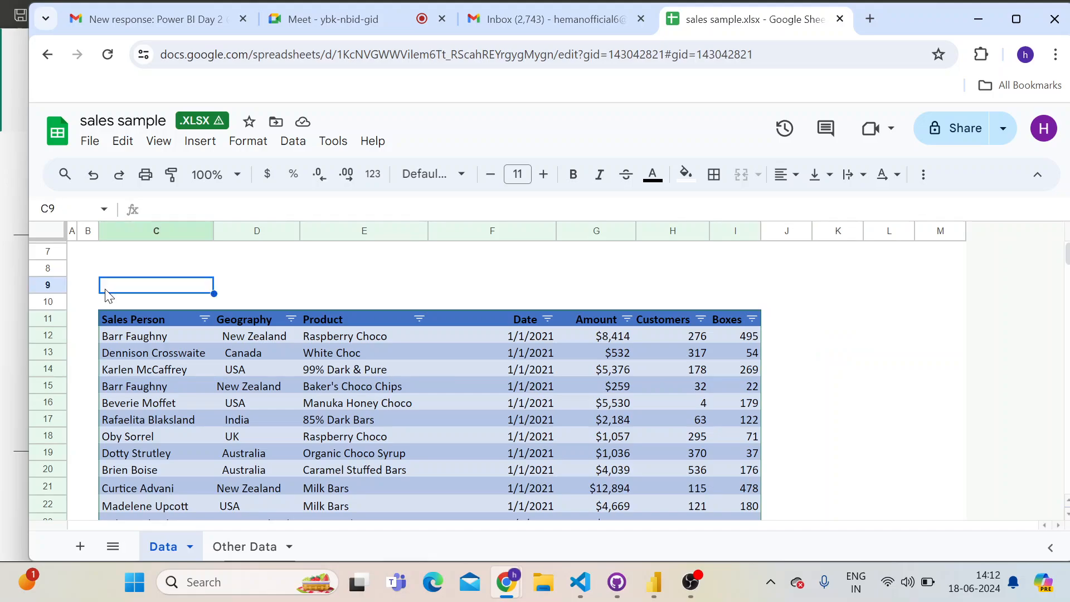
click(107, 306)
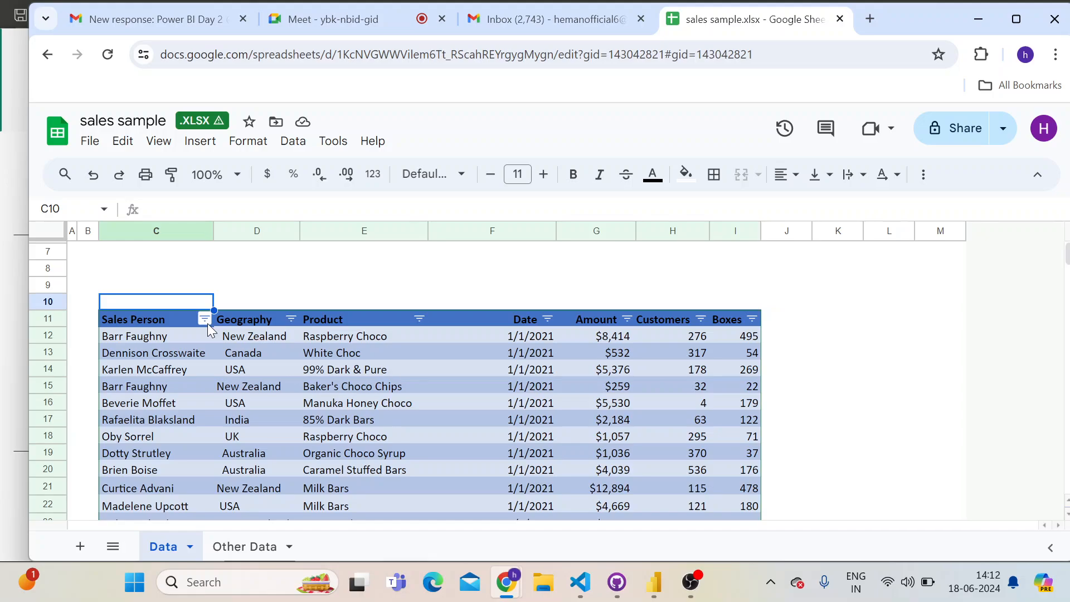
click(168, 321)
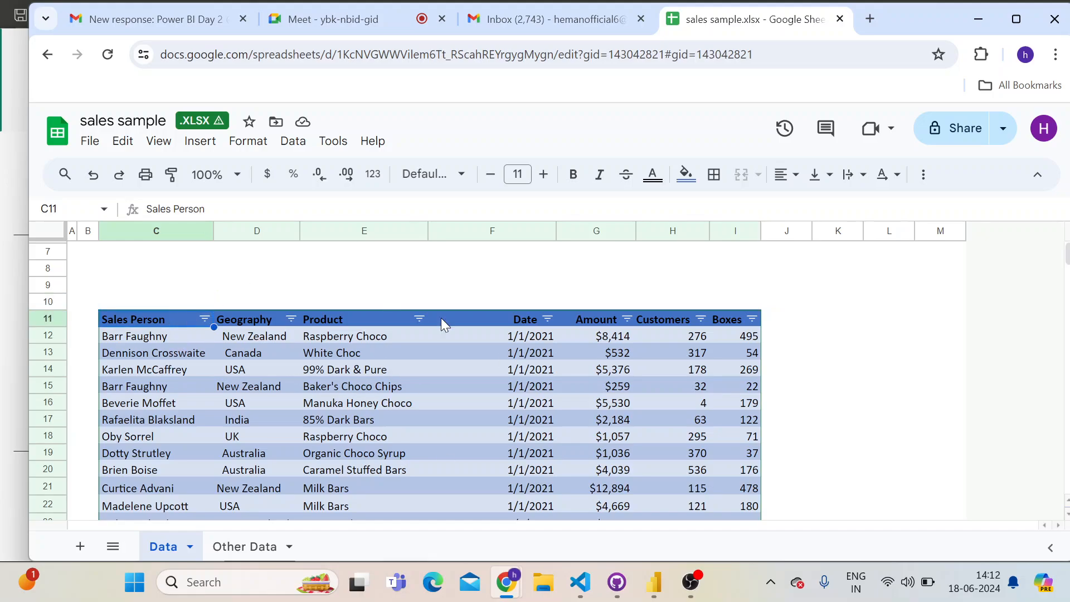
scroll(423, 396, down, 3)
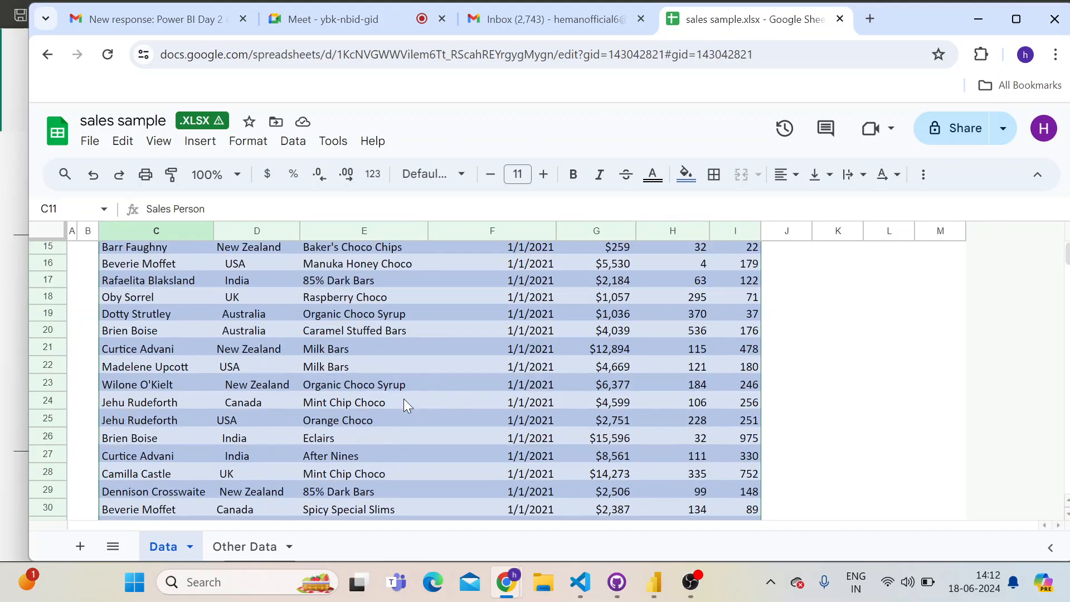
scroll(379, 409, up, 5)
scroll(355, 420, down, 2)
scroll(134, 417, down, 20)
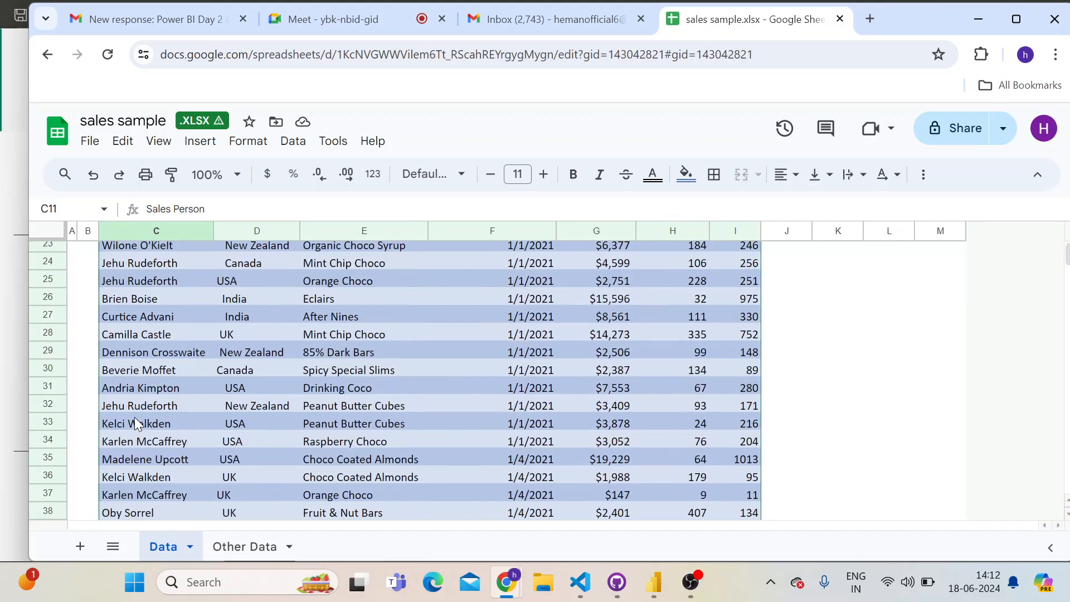
scroll(136, 416, down, 20)
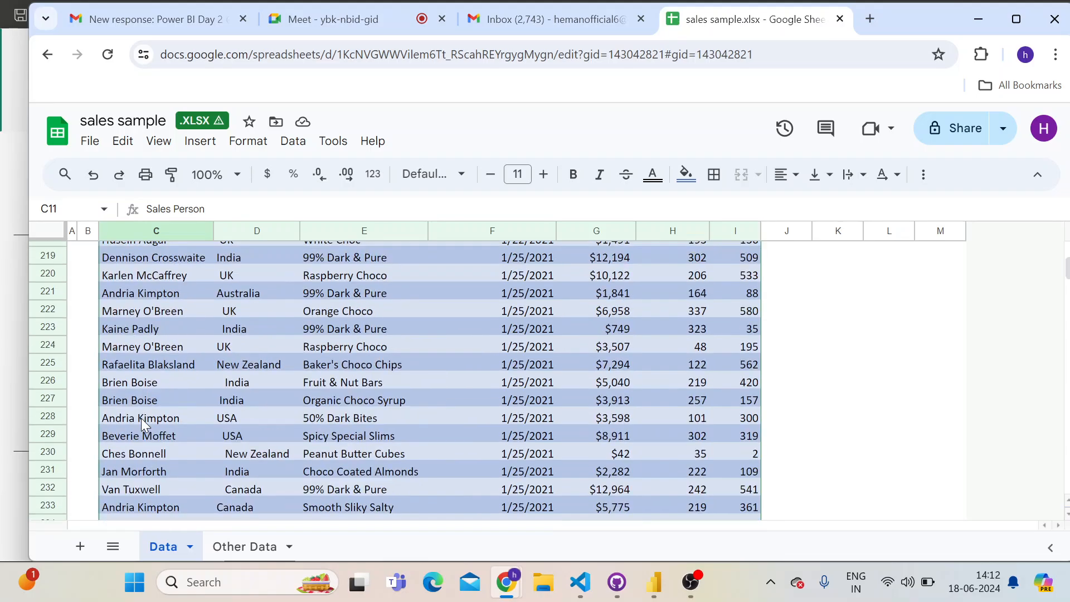
scroll(141, 418, up, 20)
scroll(140, 417, up, 20)
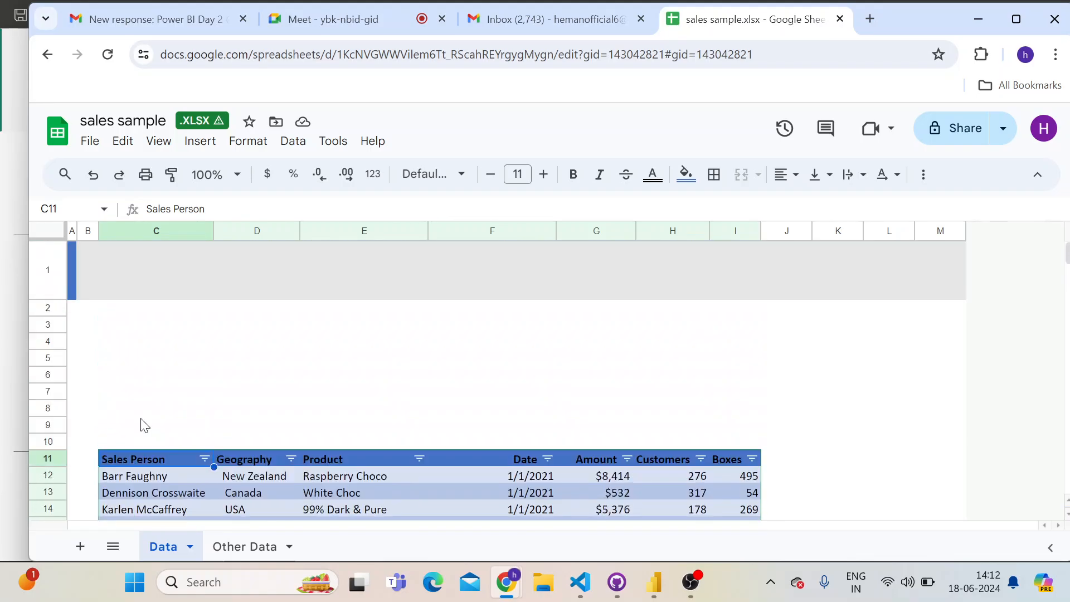
scroll(148, 420, down, 2)
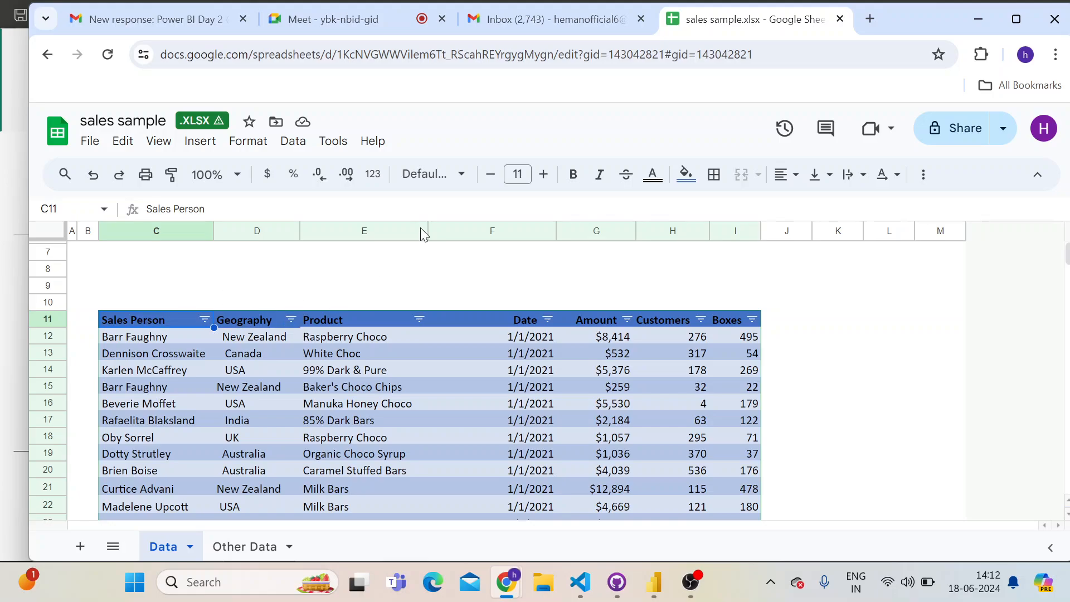
click(870, 19)
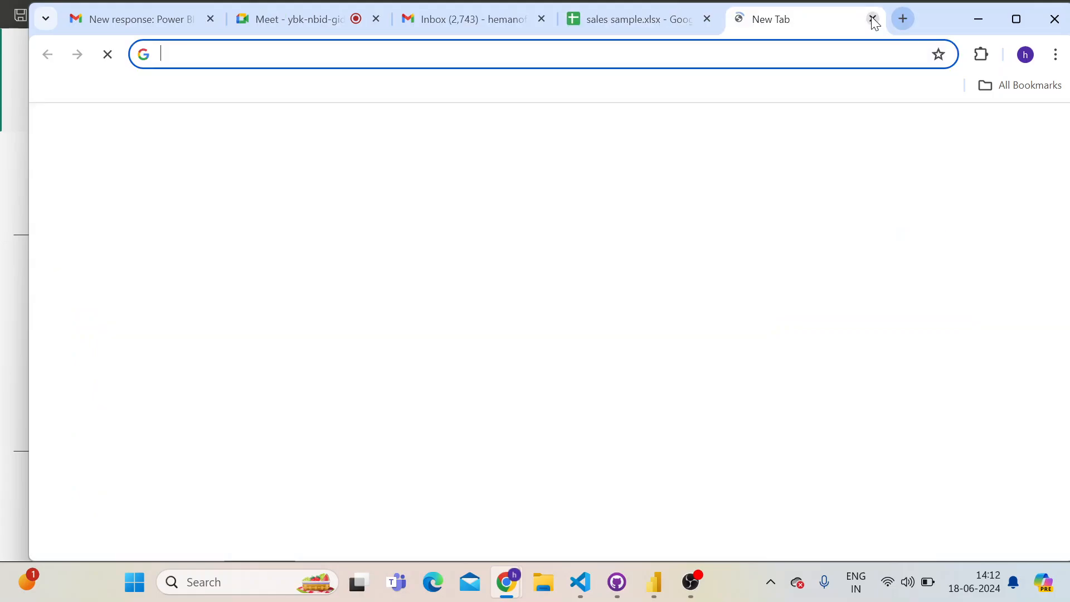
text(gt)
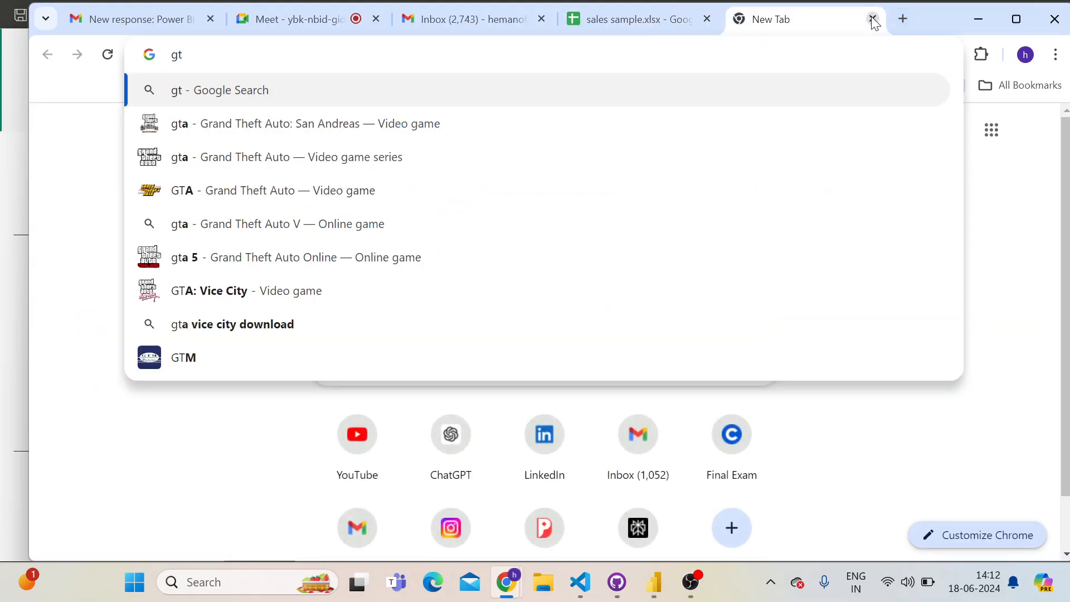
key(BackSpace)
text(it)
click(872, 19)
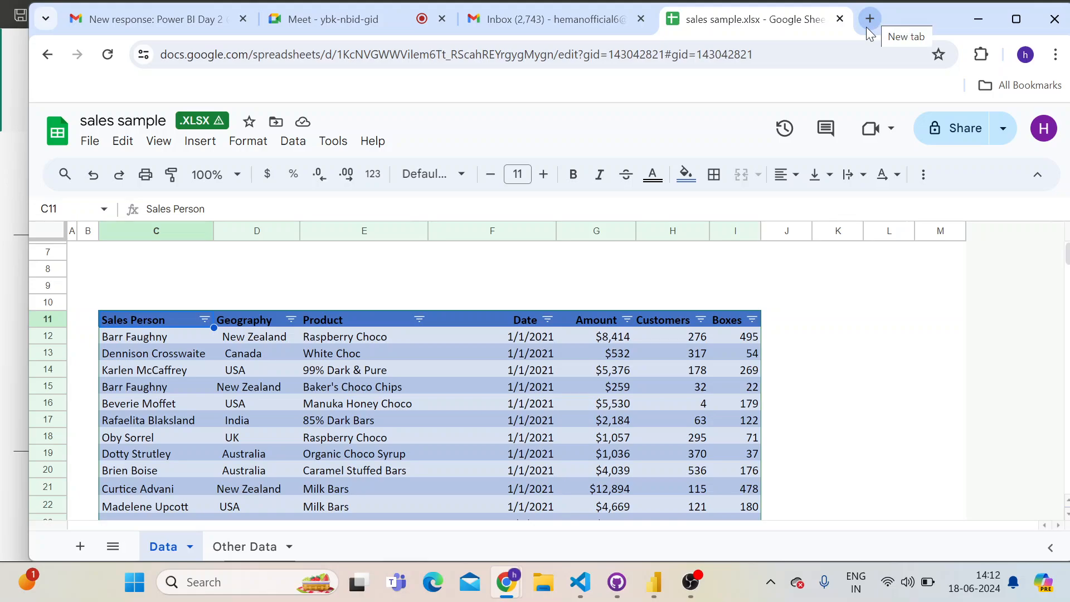
Open a new browser tab alongside the sales sample spreadsheet
mouse_move(513, 567)
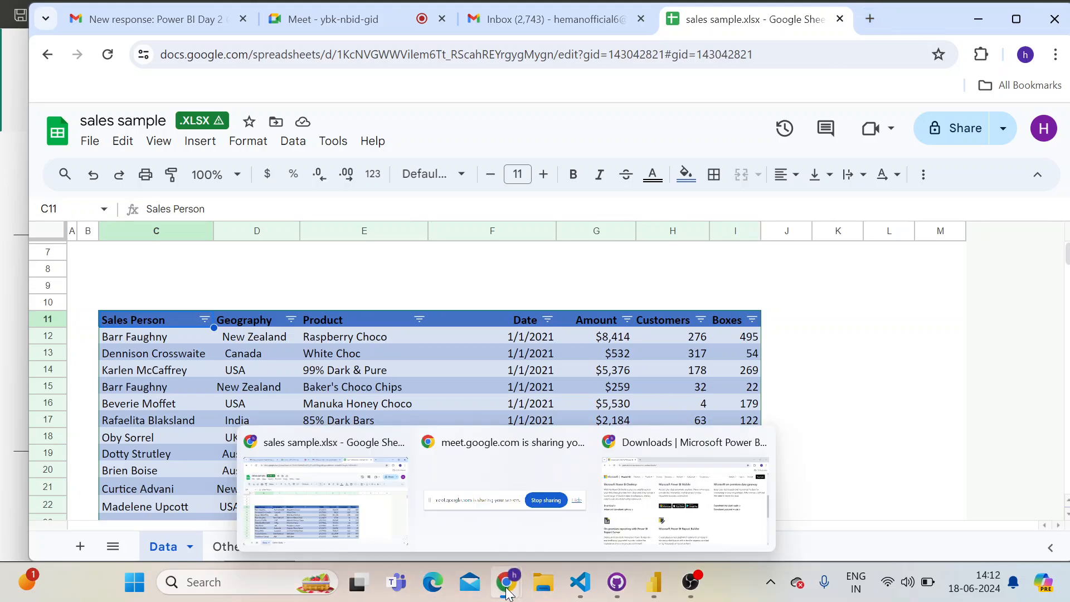
click(841, 410)
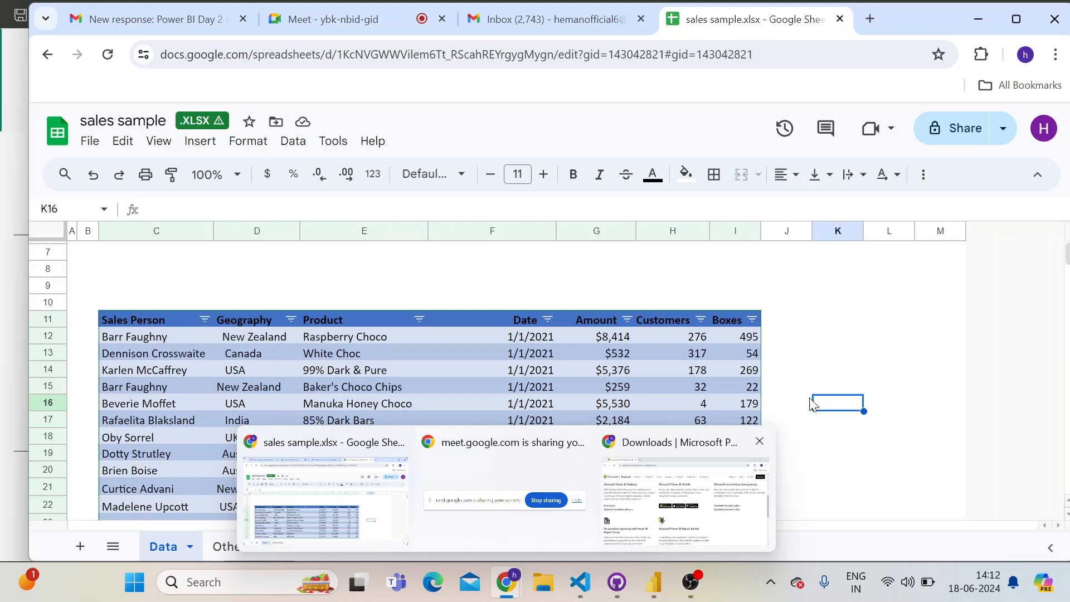
click(769, 357)
click(790, 323)
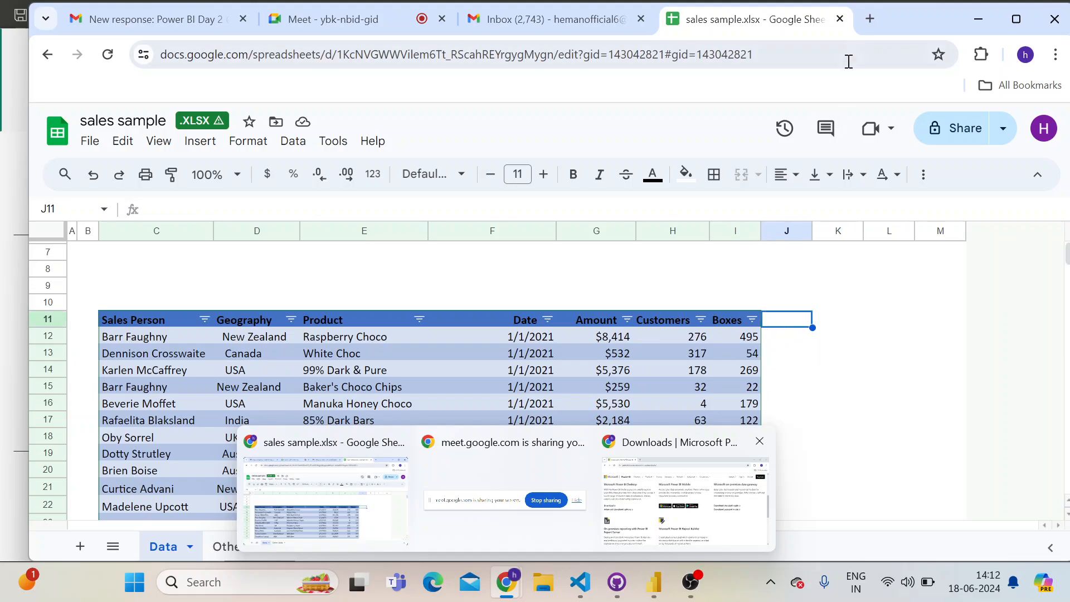
click(871, 18)
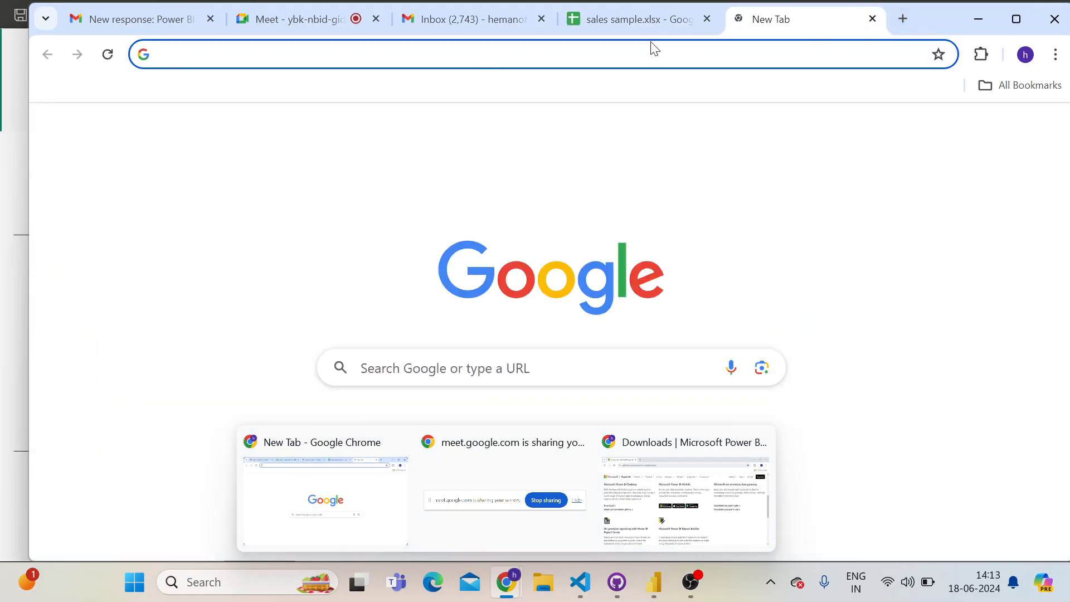
click(554, 589)
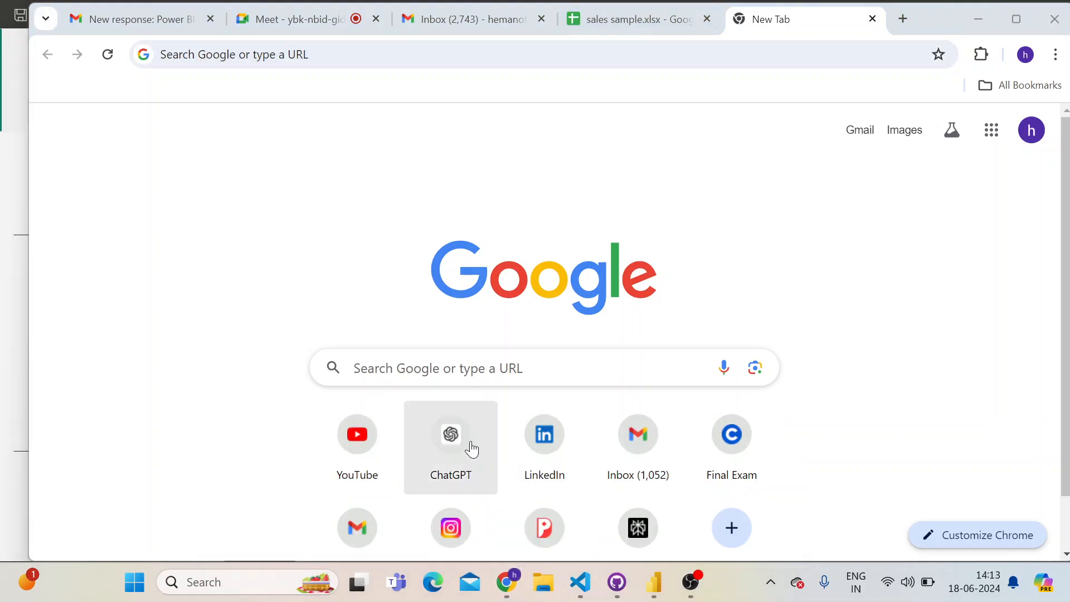
click(579, 583)
click(544, 582)
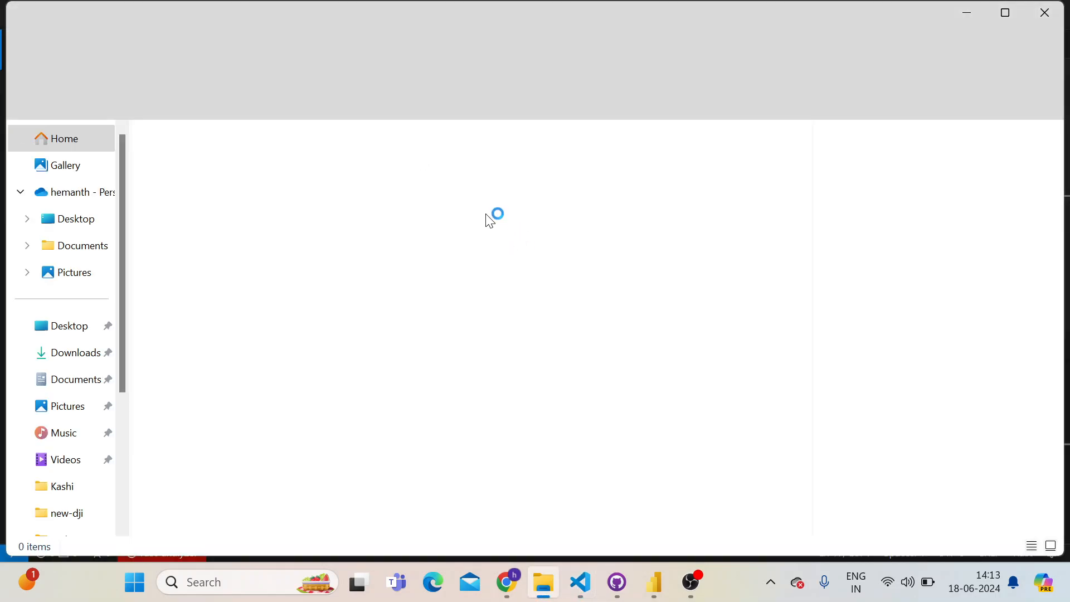
click(1050, 19)
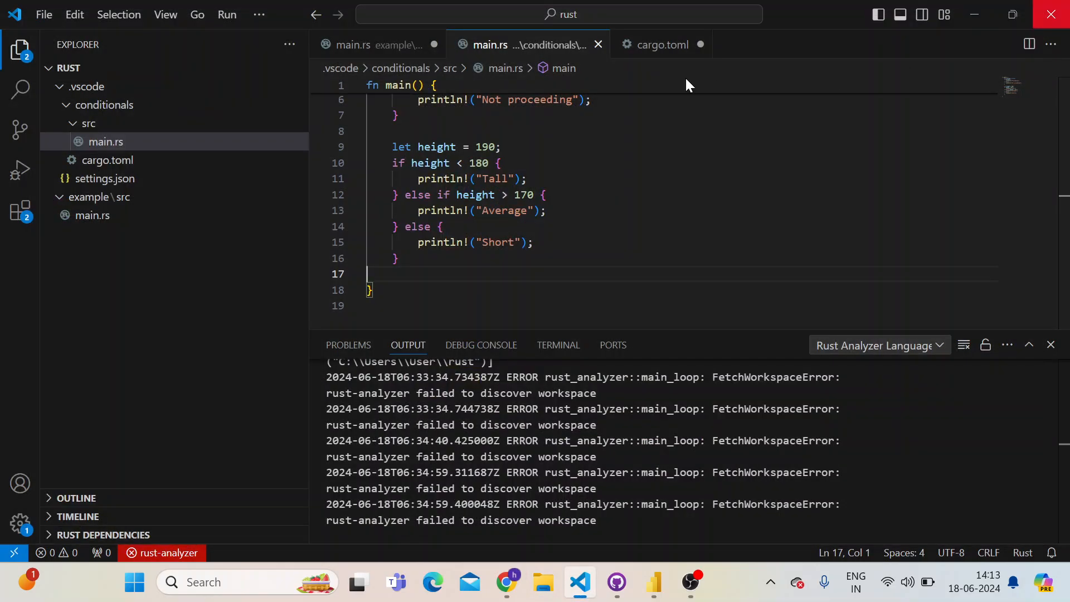
click(983, 14)
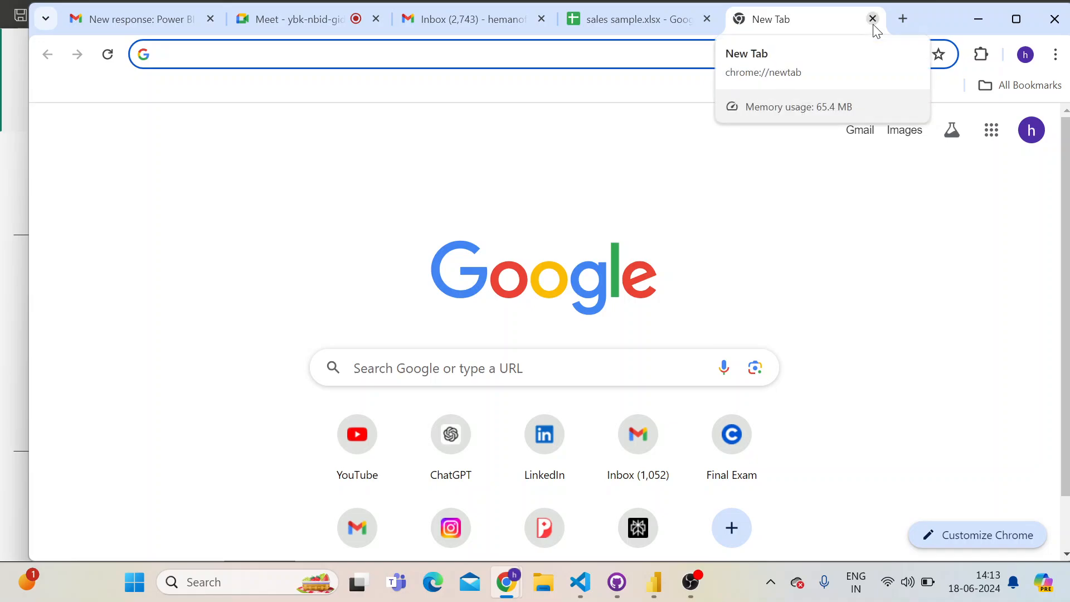
Load github.com in the empty tab, highlight the home page's main headline, and close the tab
text(github.com)
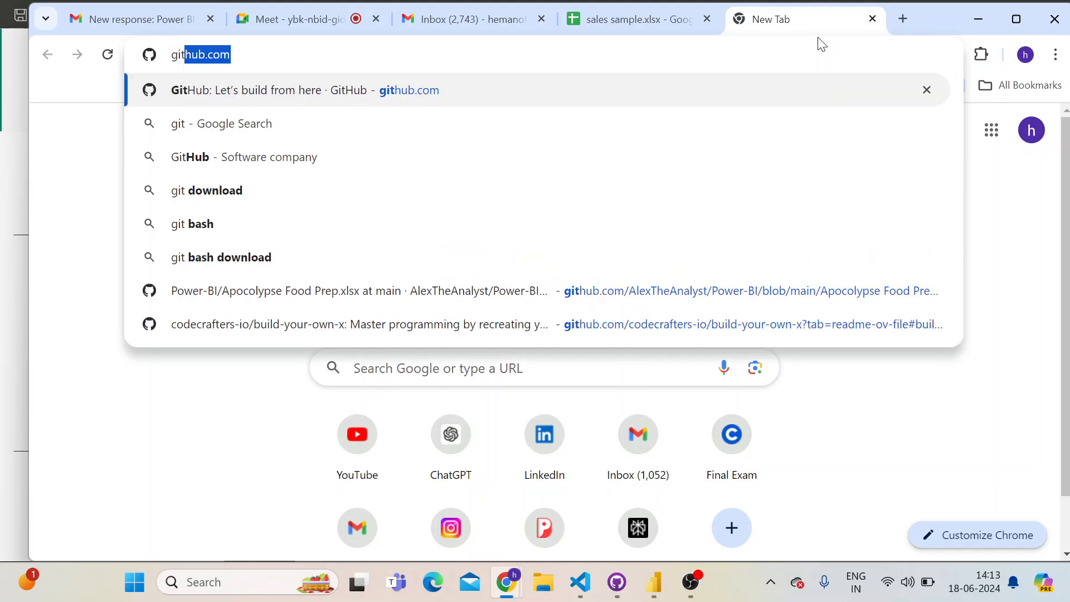
key(Return)
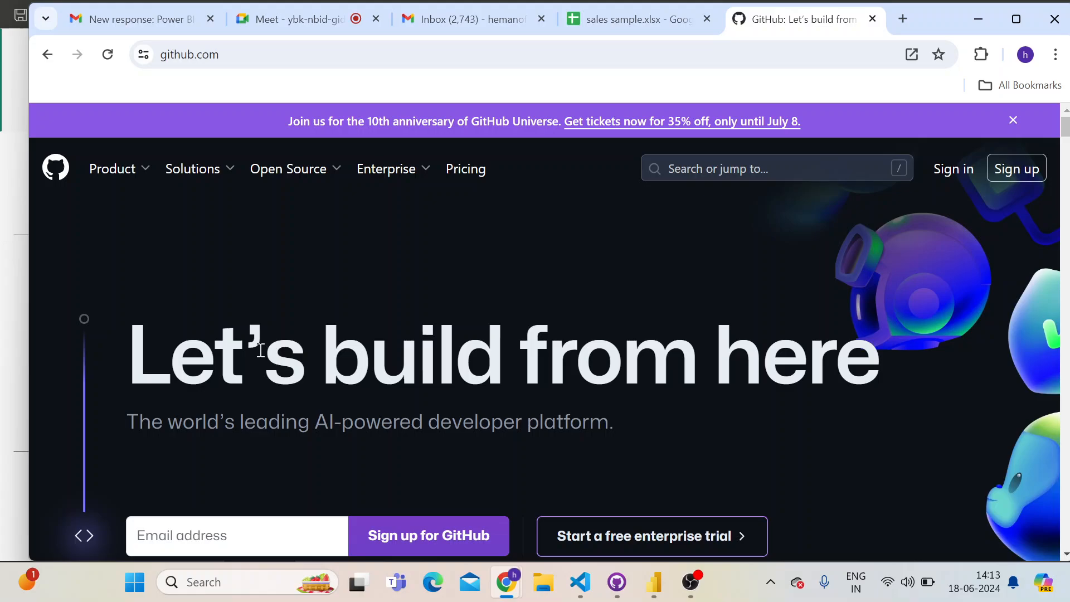
triple_click(372, 346)
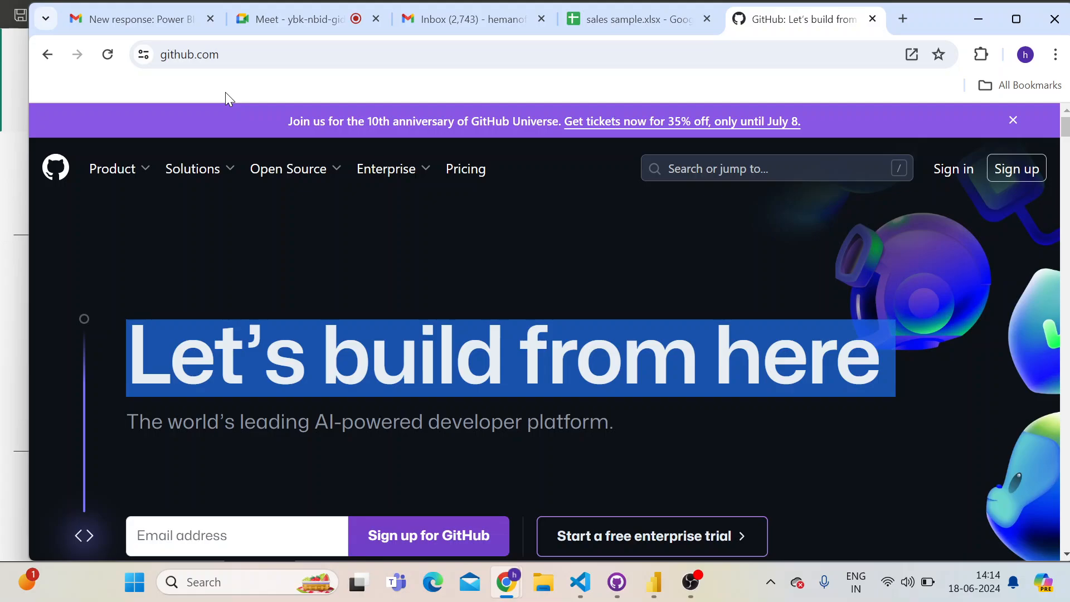
key(ctrl+w)
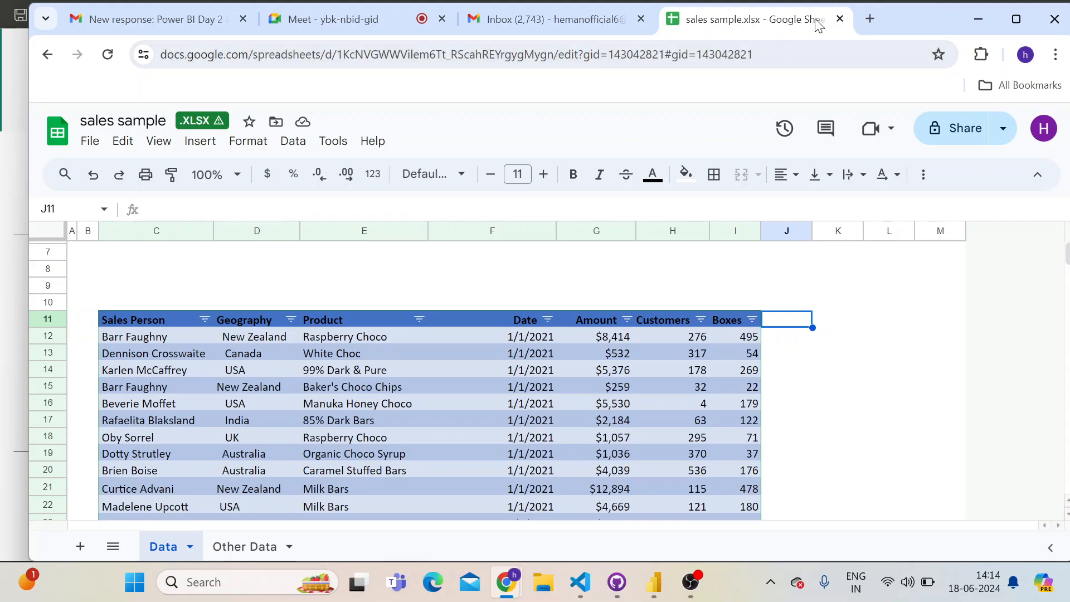
Review the Sales Person column and its header in the sales table
click(161, 265)
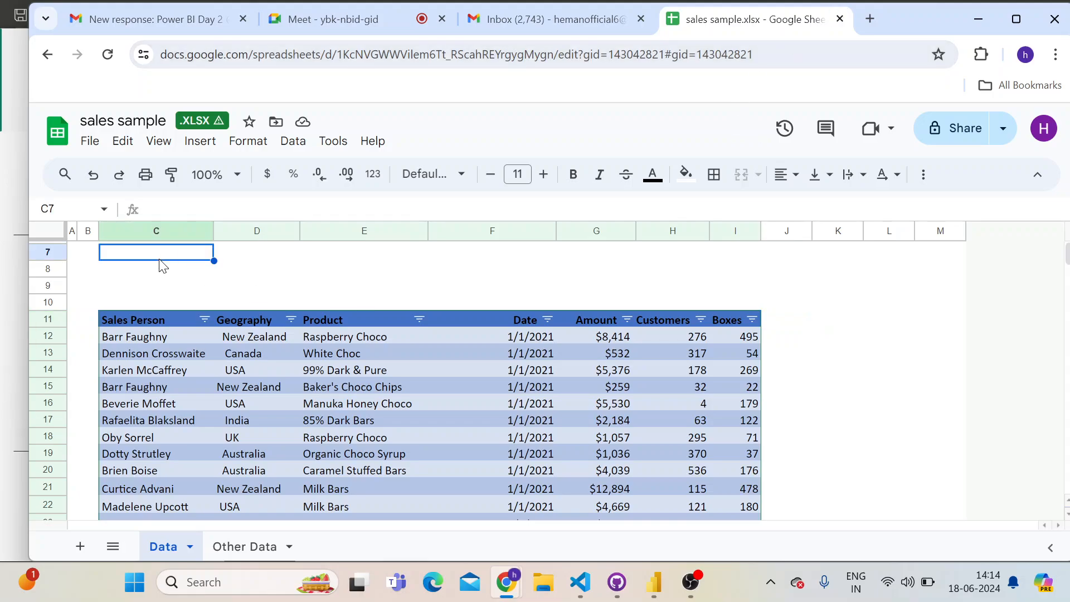
click(166, 301)
scroll(162, 322, down, 3)
scroll(159, 319, up, 3)
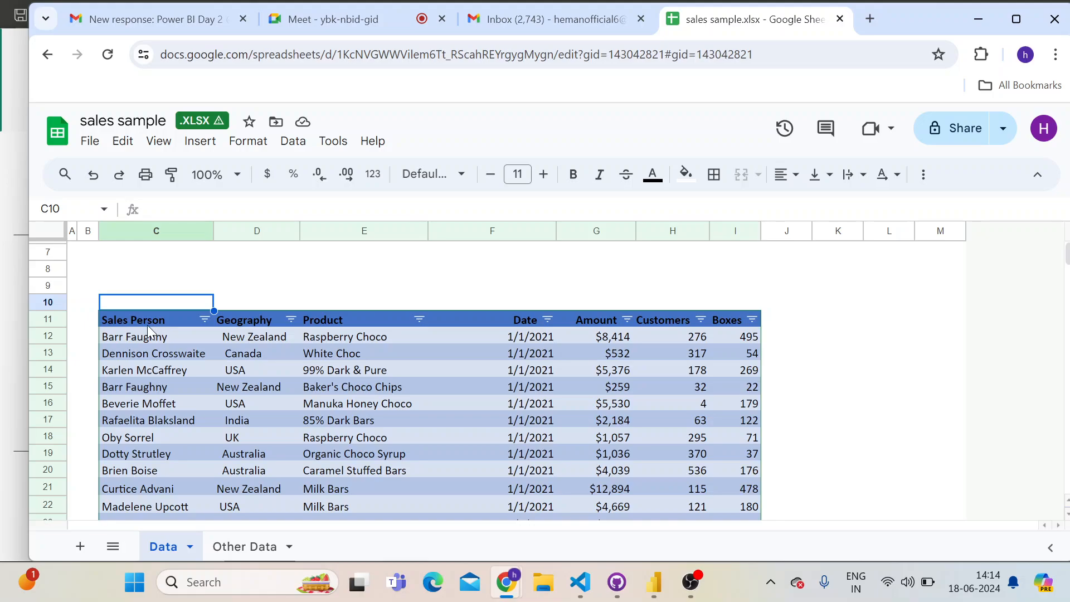
click(153, 319)
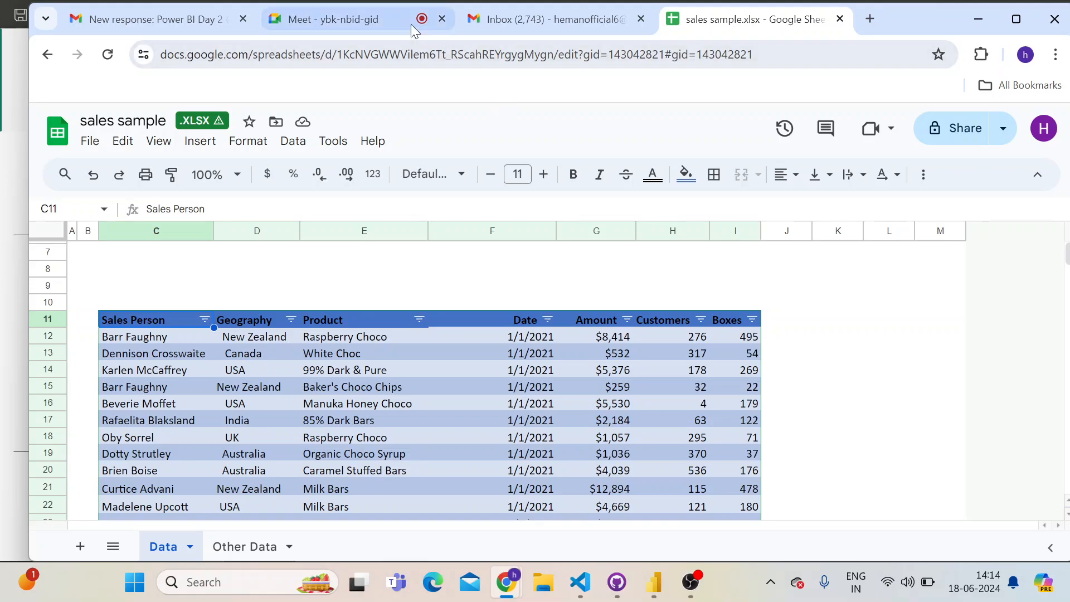
Check the Google Meet call, return to the sales sample spreadsheet, and select cell C10 above the Sales Person header
click(316, 22)
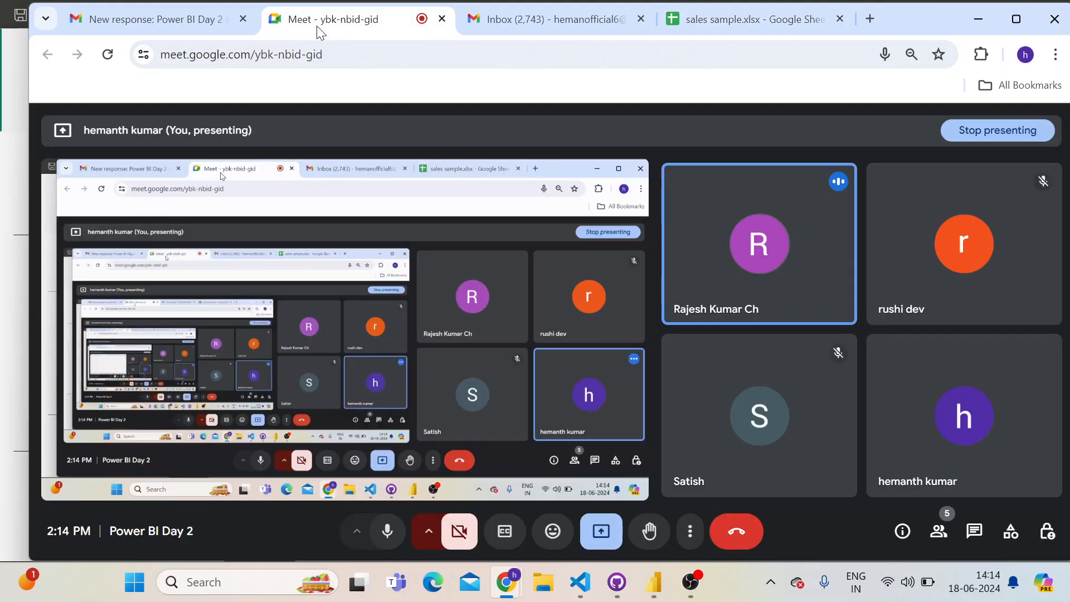
click(741, 22)
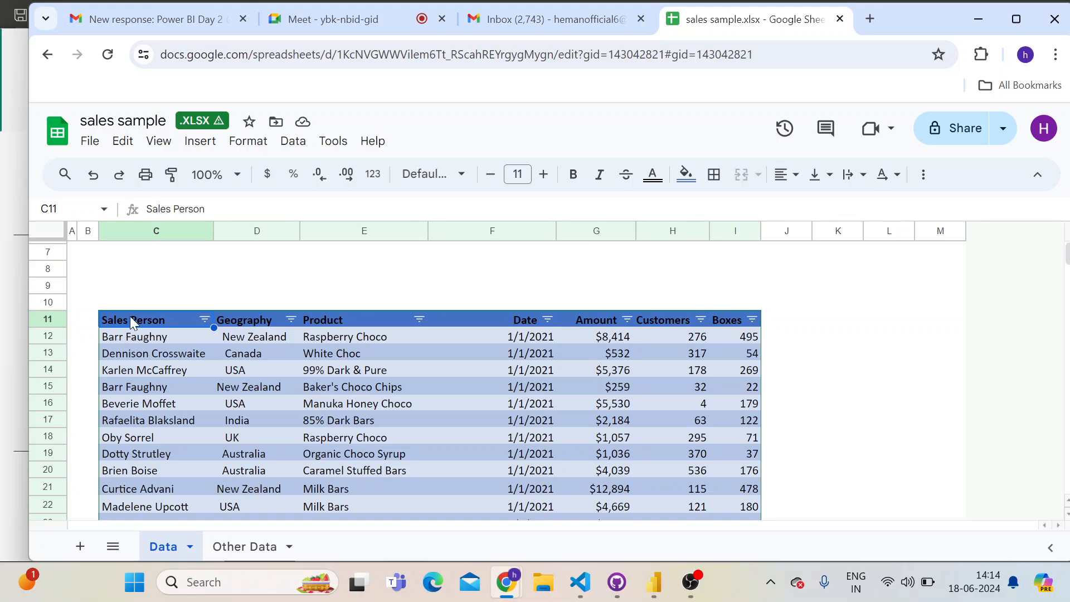
click(150, 288)
click(151, 301)
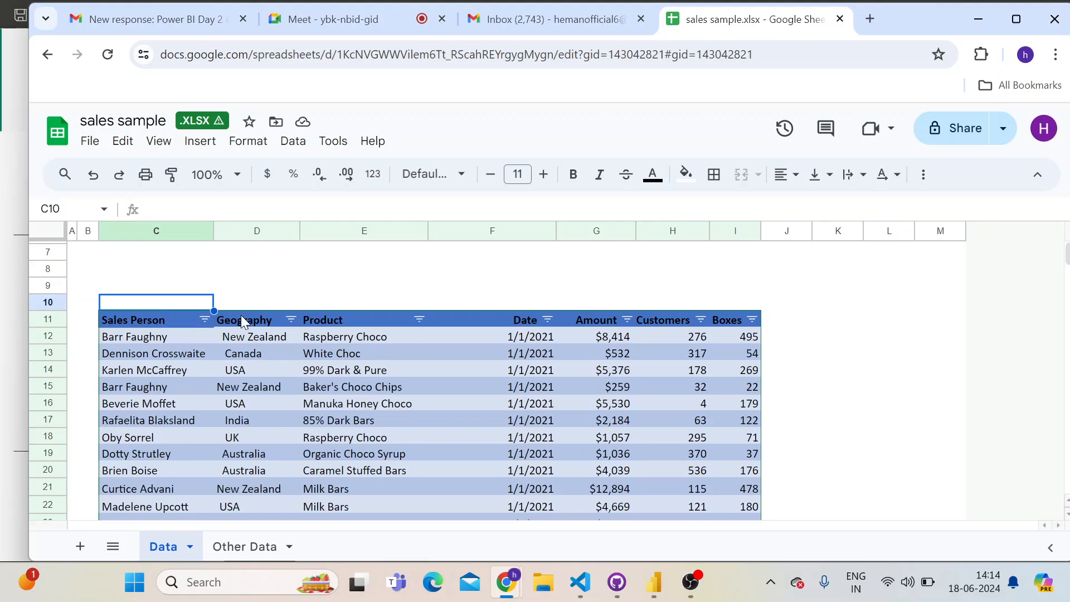
Go through the Sales Person header and the entries below it in the sales table, and select the whole column
click(188, 340)
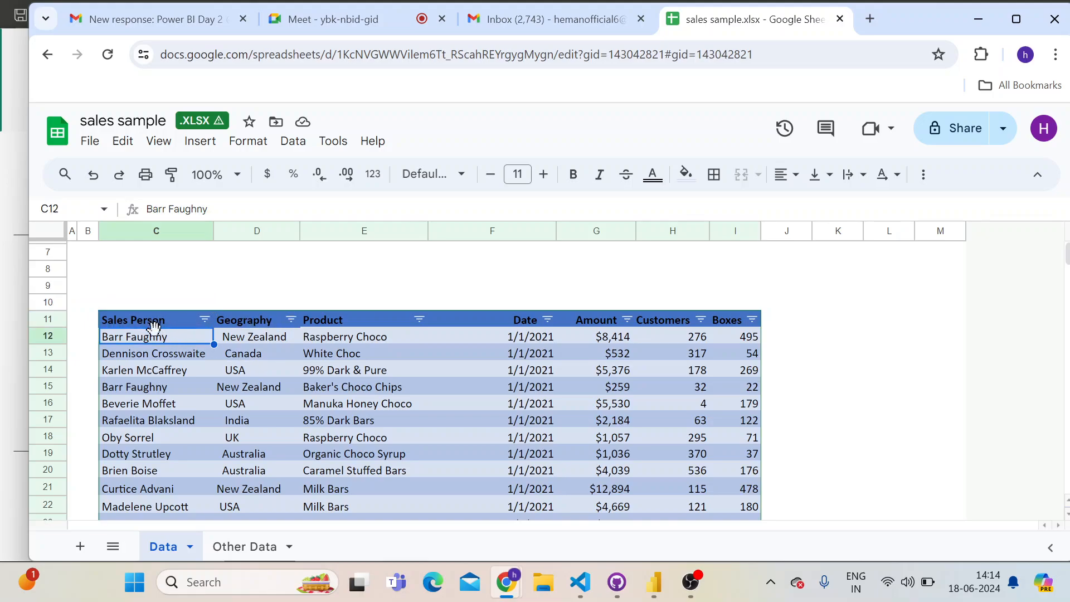
click(152, 320)
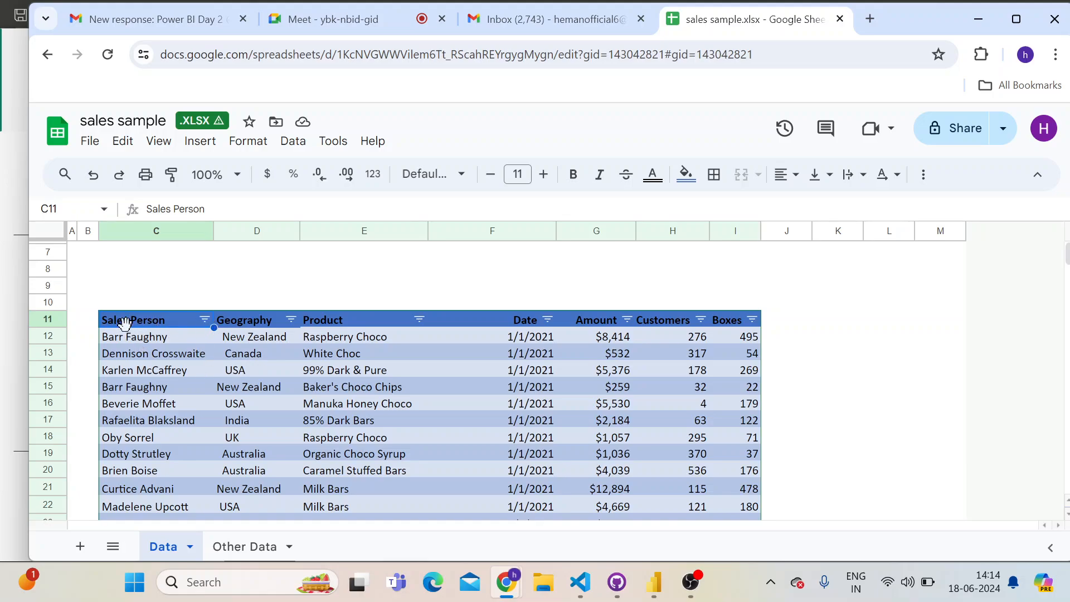
click(146, 337)
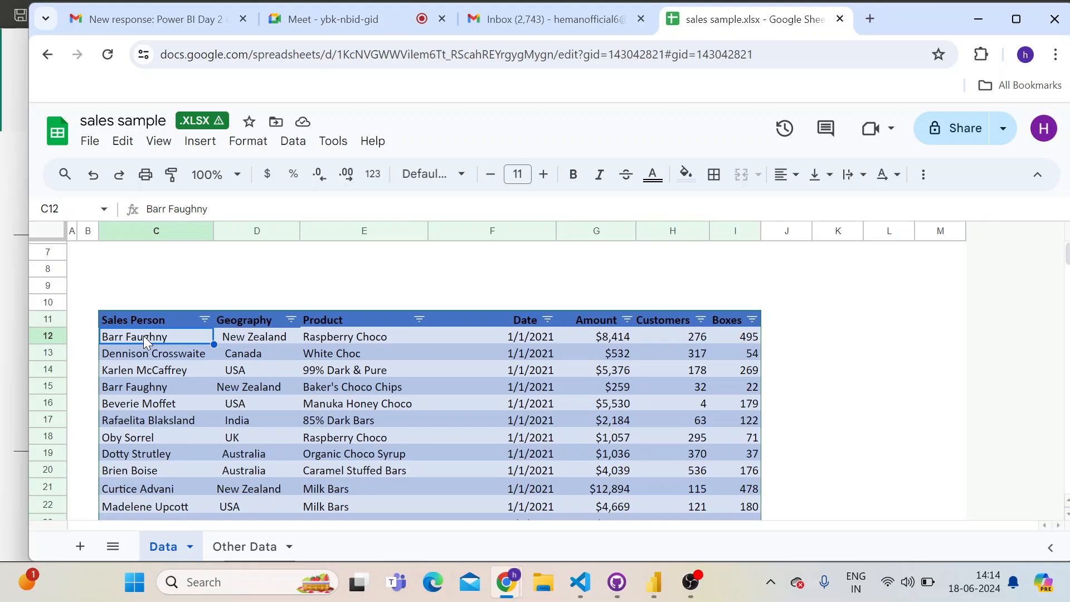
key(Down)
key(Down)
key(Down)
key(Up)
key(Up)
key(Up)
key(Down)
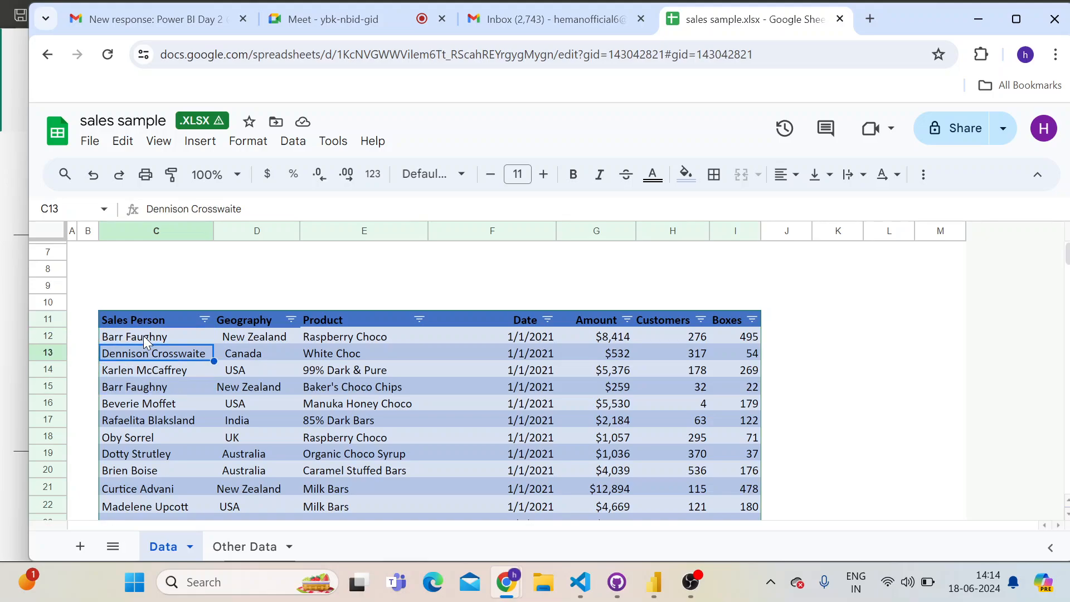
key(Down)
key(Down)
key(Down)
key(Down)
key(Down)
key(Down)
key(Down)
key(Down)
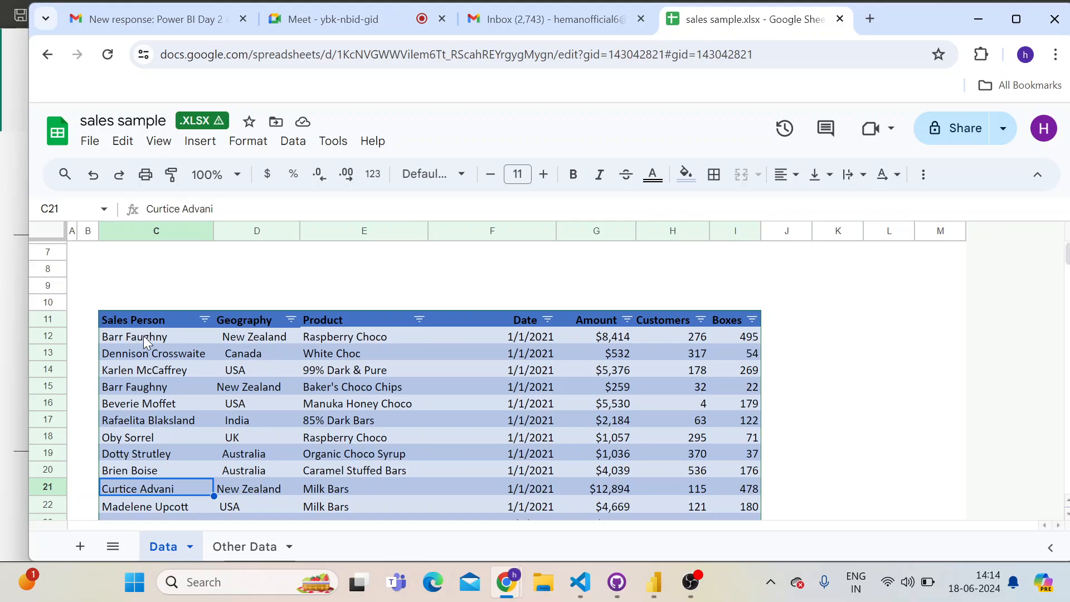
click(156, 233)
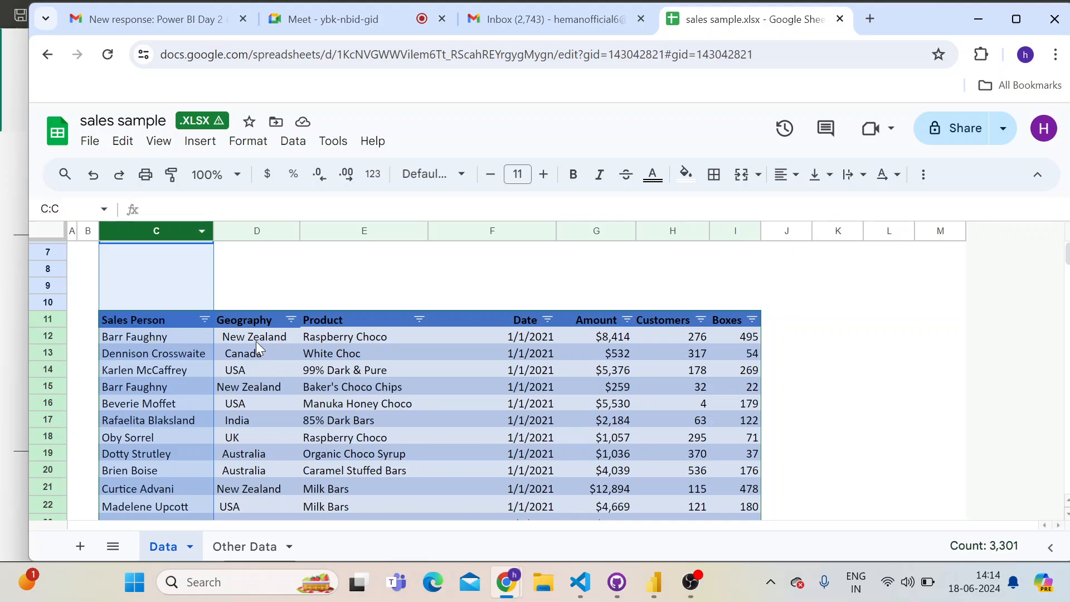
Highlight the Geography column and the Product column of the sales table, and look through the listed products
click(254, 324)
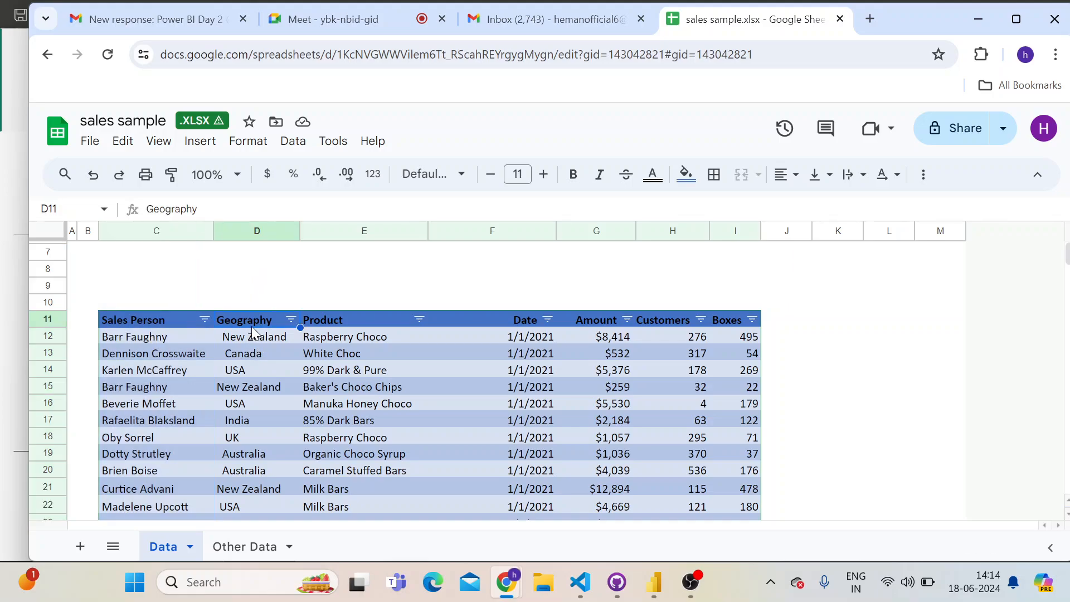
click(258, 231)
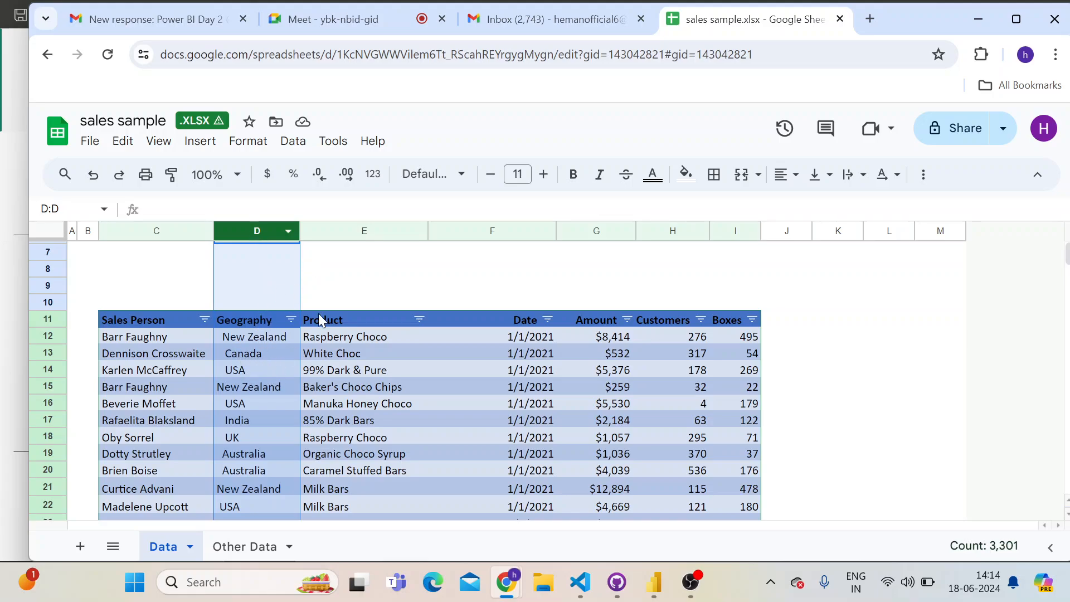
click(368, 231)
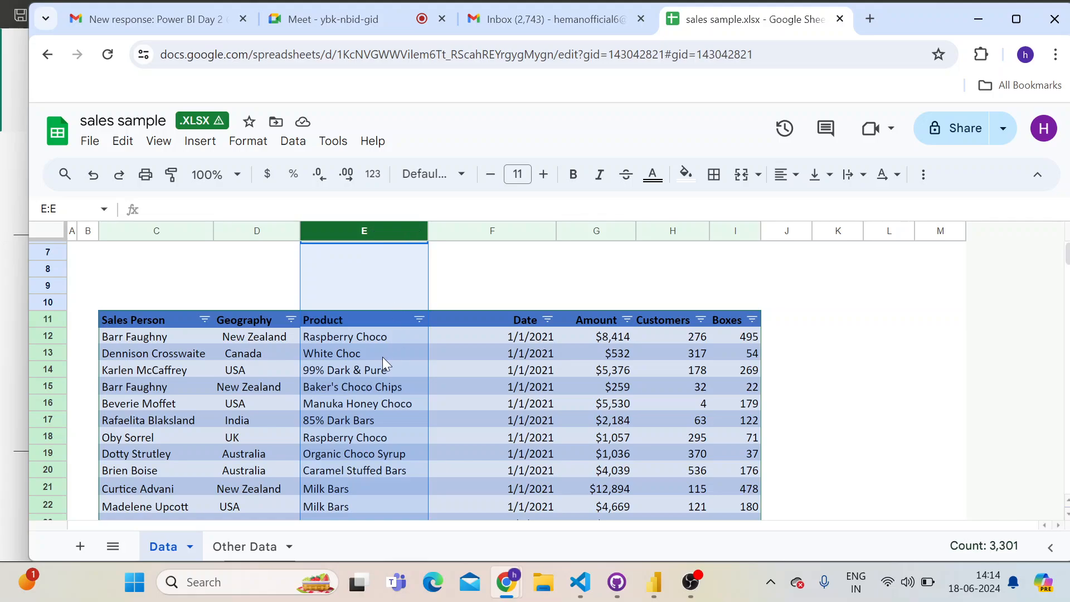
scroll(348, 384, down, 15)
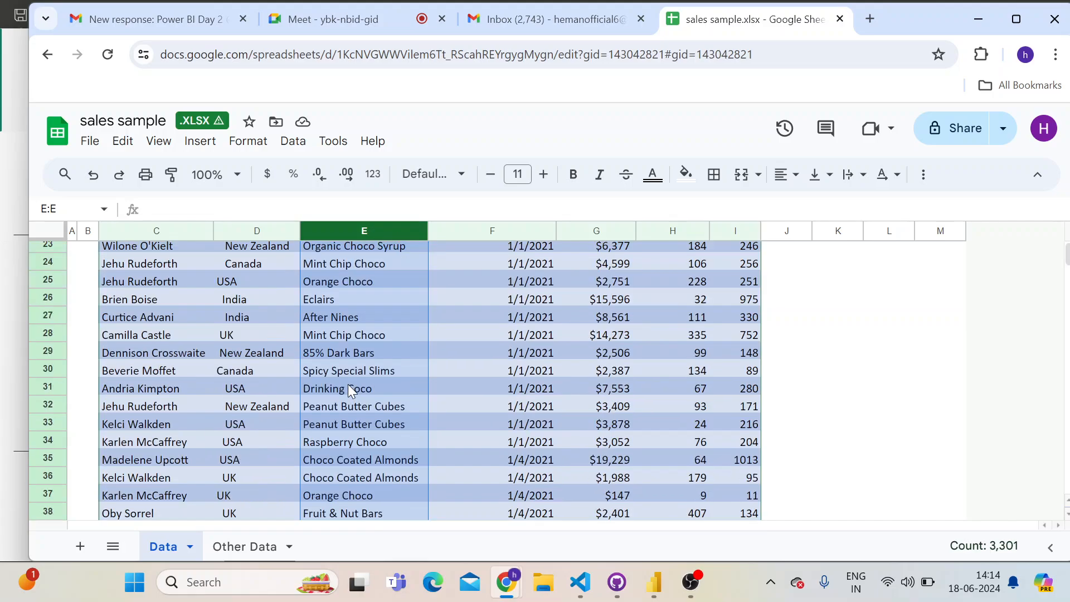
scroll(348, 384, up, 20)
scroll(350, 380, down, 6)
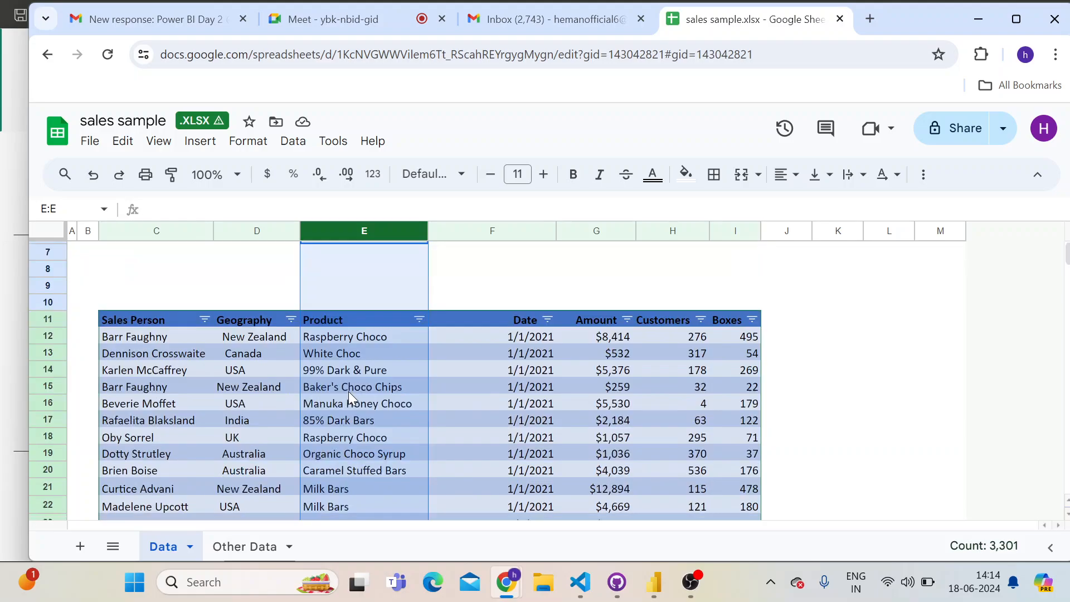
scroll(338, 410, up, 4)
Highlight the Date header in the sales table and look through the dates in the rows below
drag(496, 310, 496, 323)
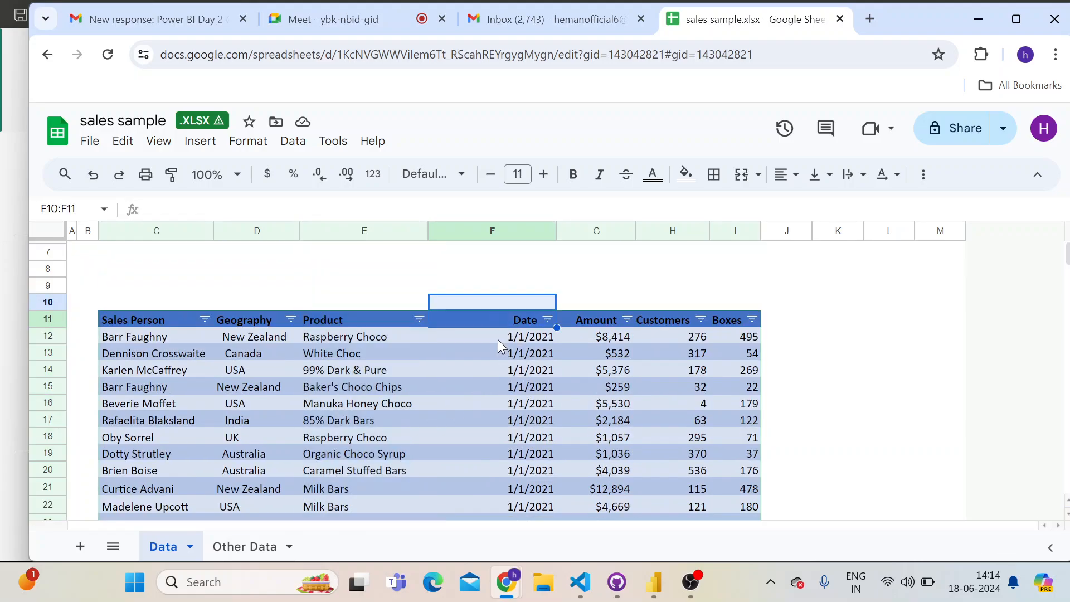
scroll(453, 411, down, 20)
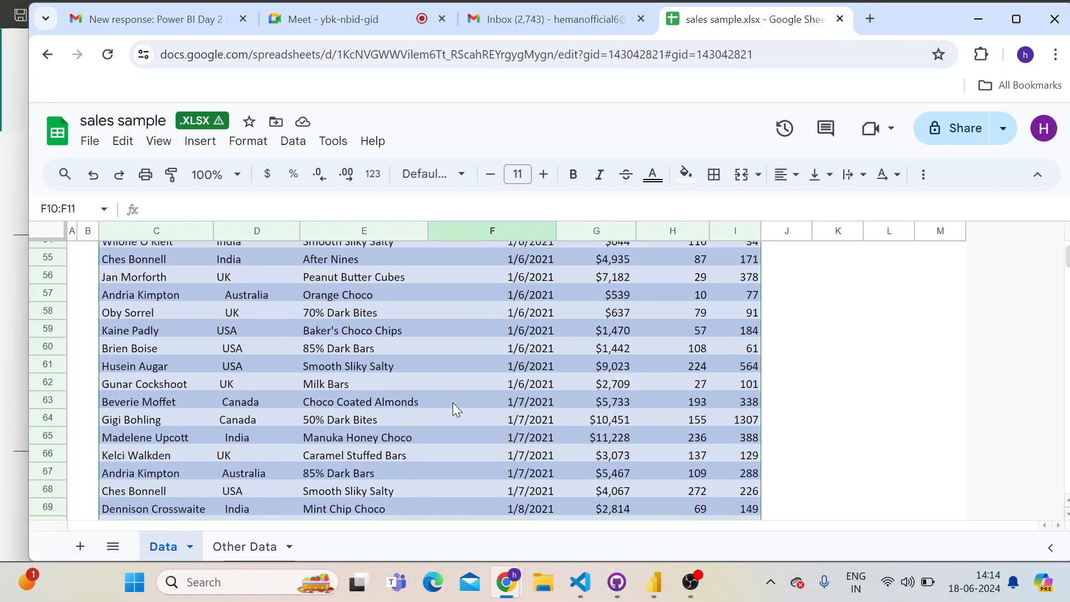
scroll(452, 404, down, 15)
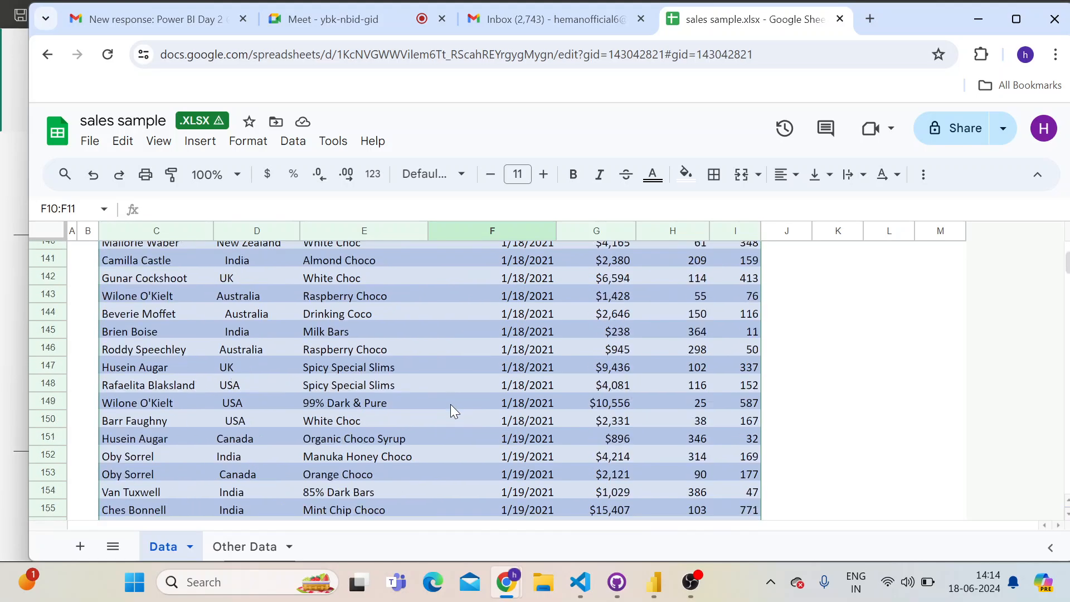
scroll(451, 403, up, 20)
scroll(601, 423, down, 5)
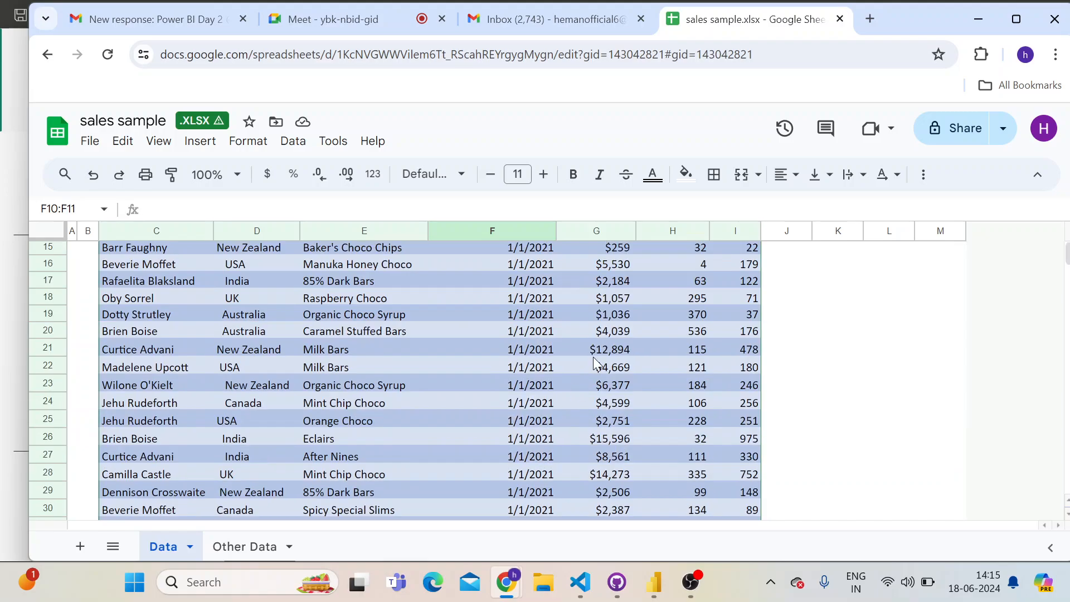
Examine the Amount, Customers and Boxes headers of the sales table one after another
scroll(604, 422, up, 5)
click(577, 457)
scroll(583, 439, down, 2)
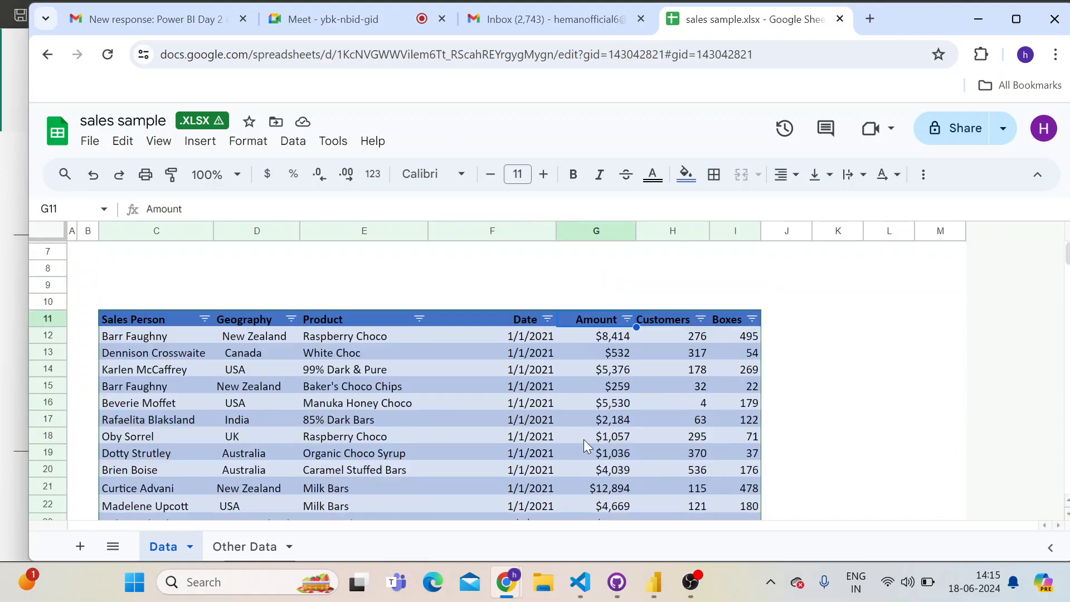
click(675, 325)
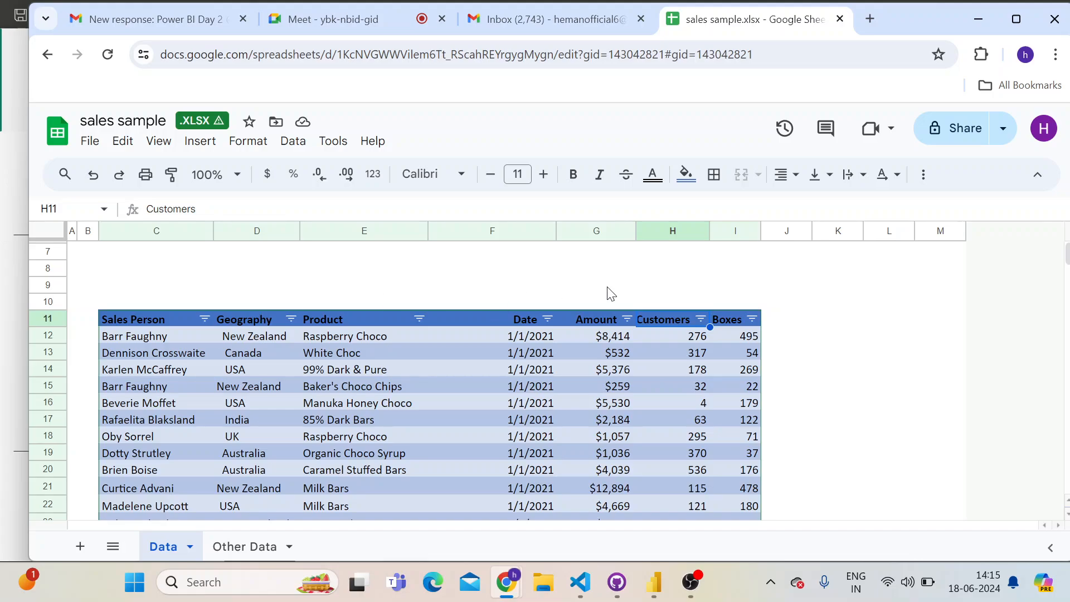
click(735, 324)
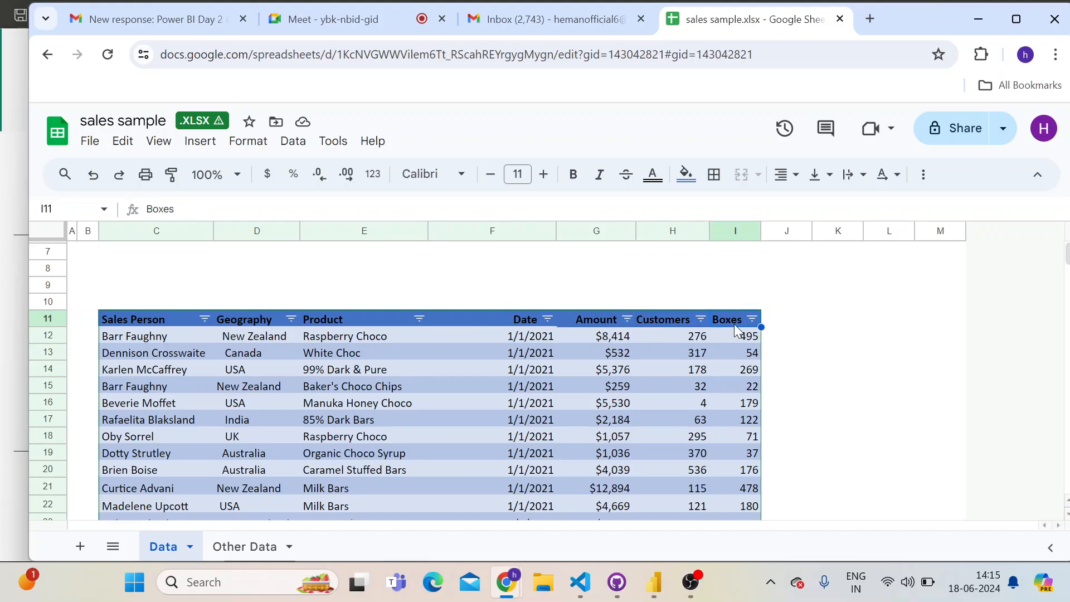
scroll(301, 343, down, 8)
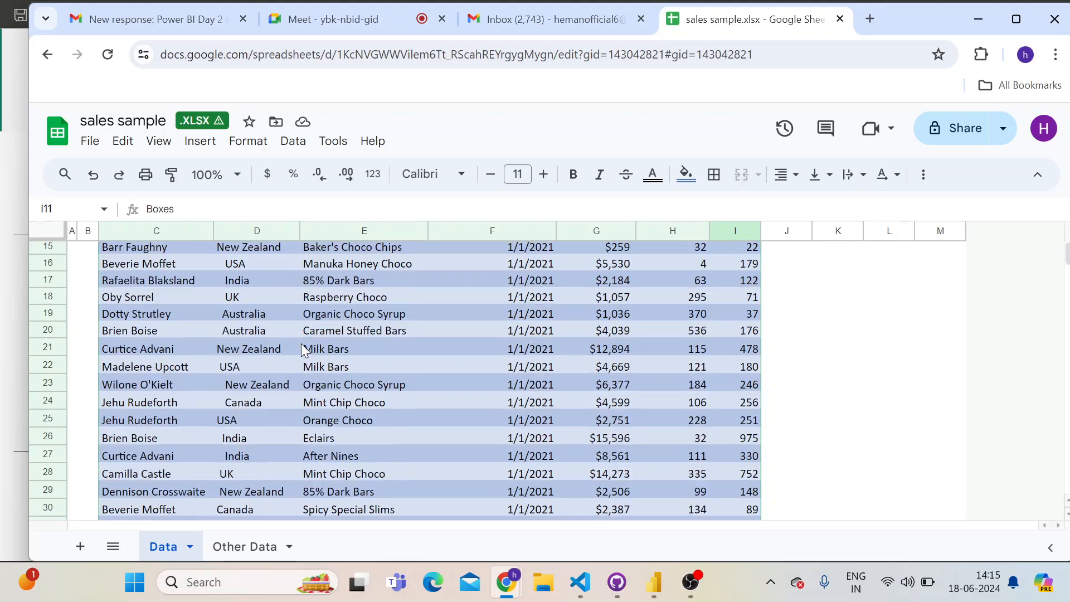
Open the Other Data sheet and examine the Product, Category and Size headers of its product table
click(238, 549)
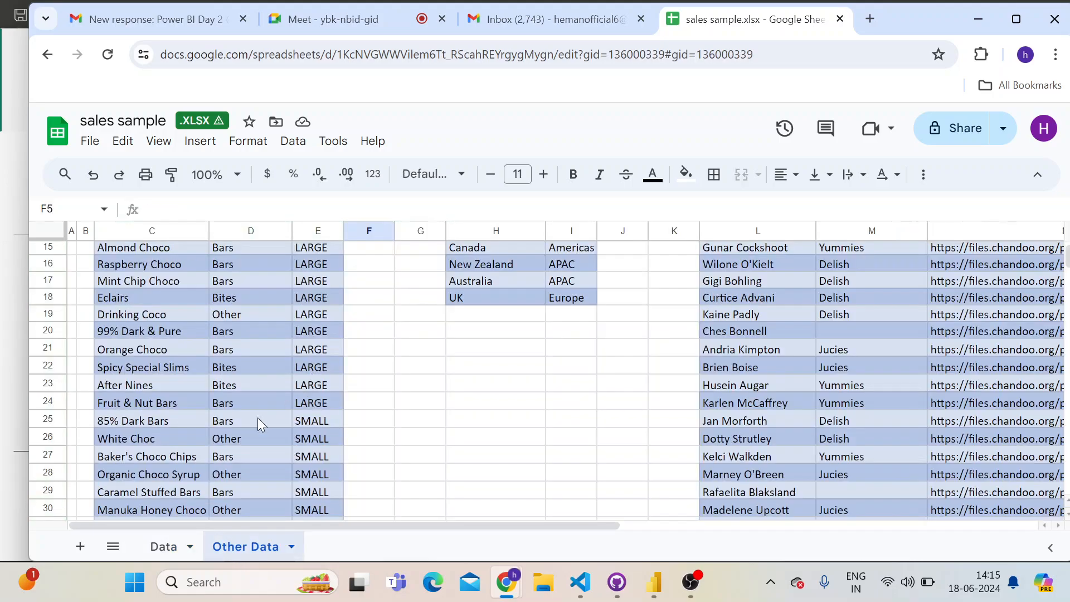
scroll(242, 351, up, 3)
click(111, 333)
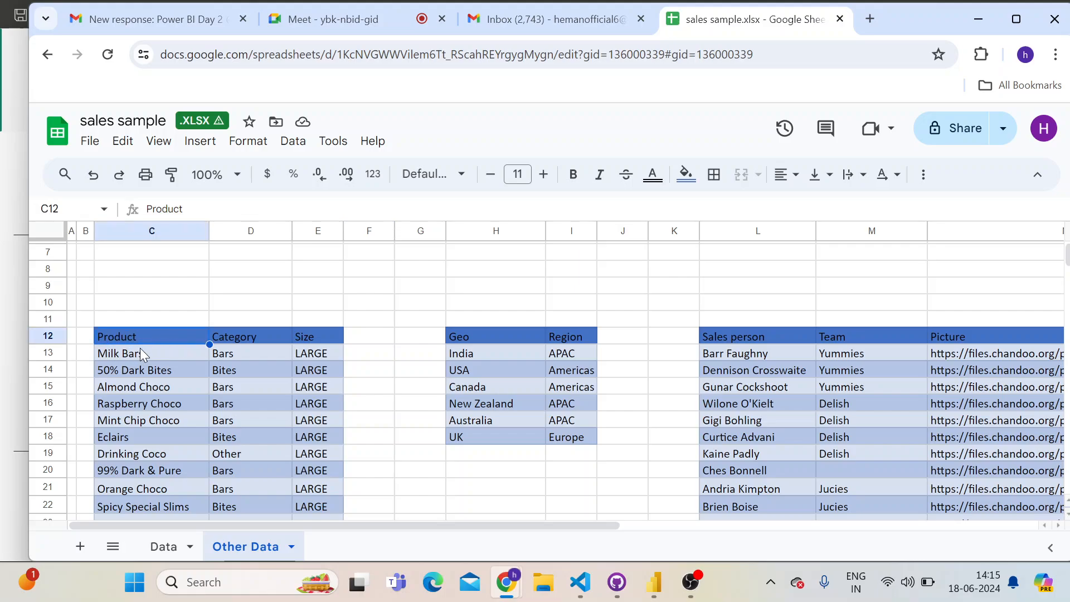
click(250, 342)
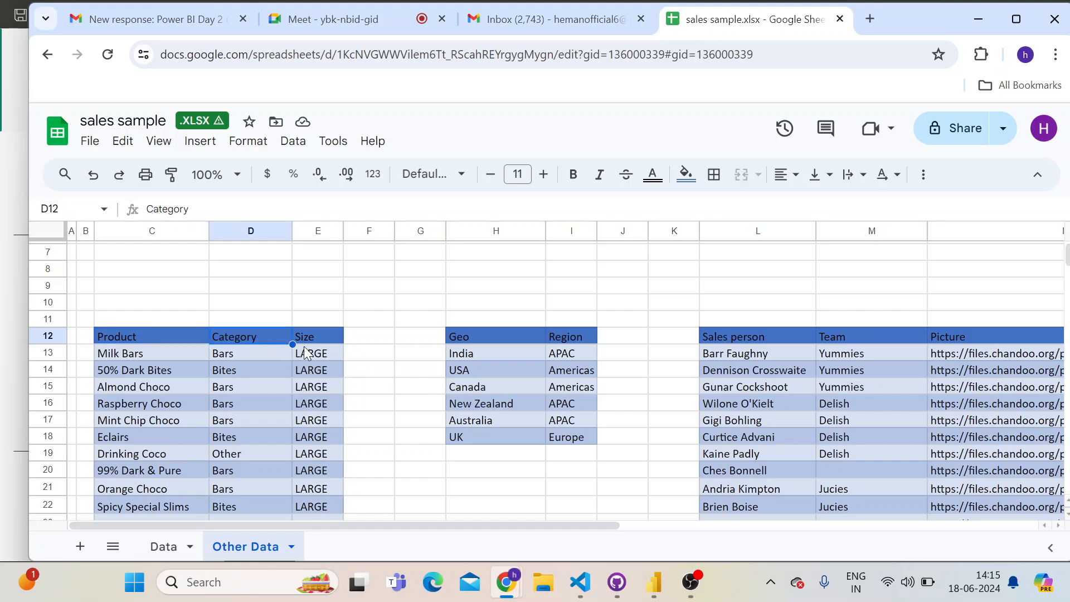
click(303, 344)
Examine the Geo and Region table on the Other Data sheet, highlighting the region entries and the whole Region column
click(481, 335)
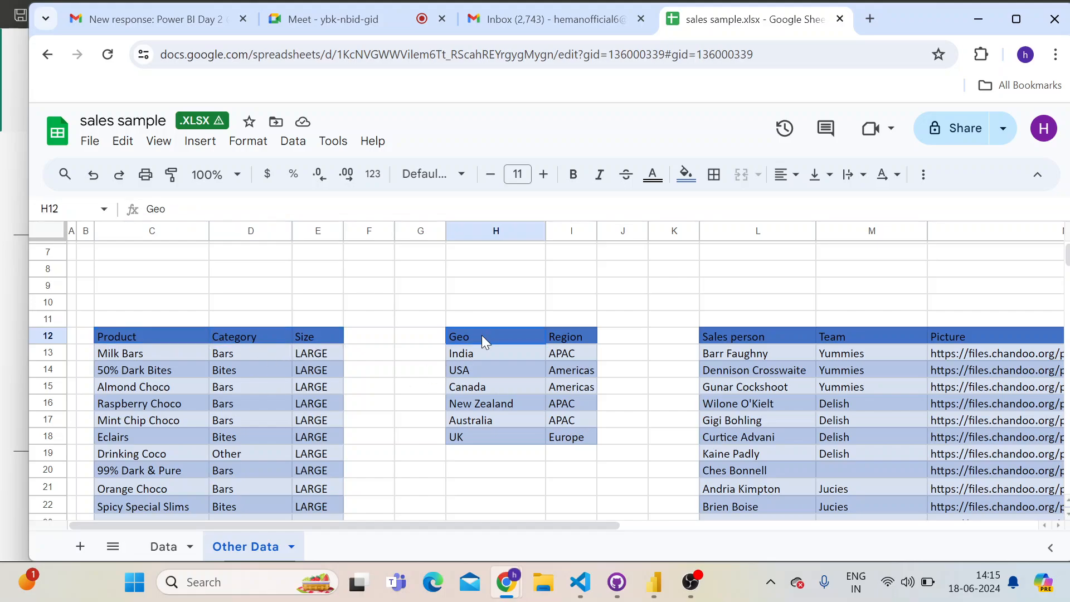
click(575, 336)
drag(563, 353, 567, 432)
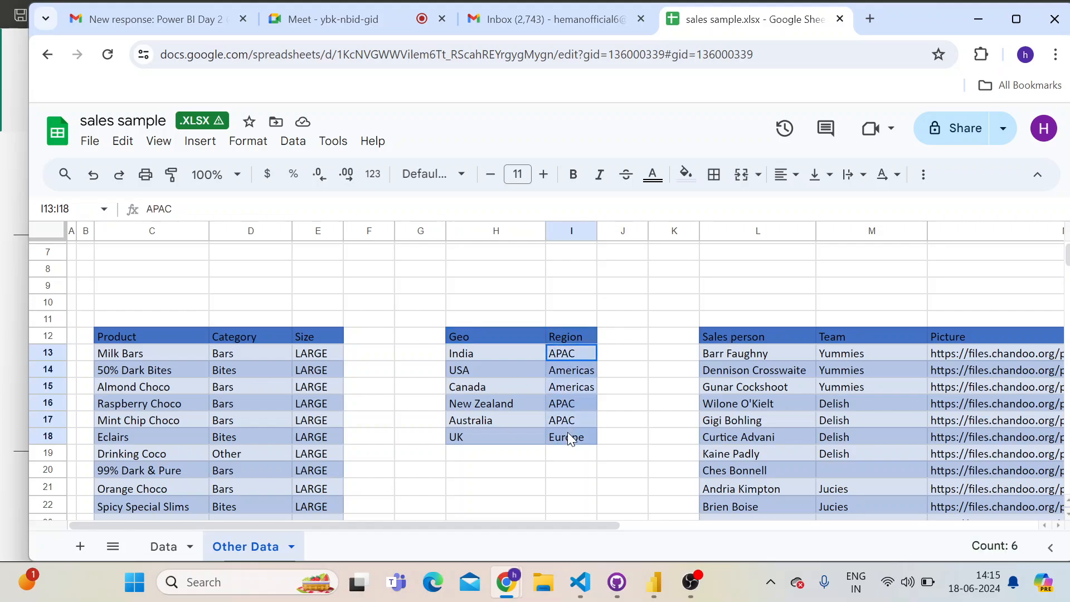
click(573, 387)
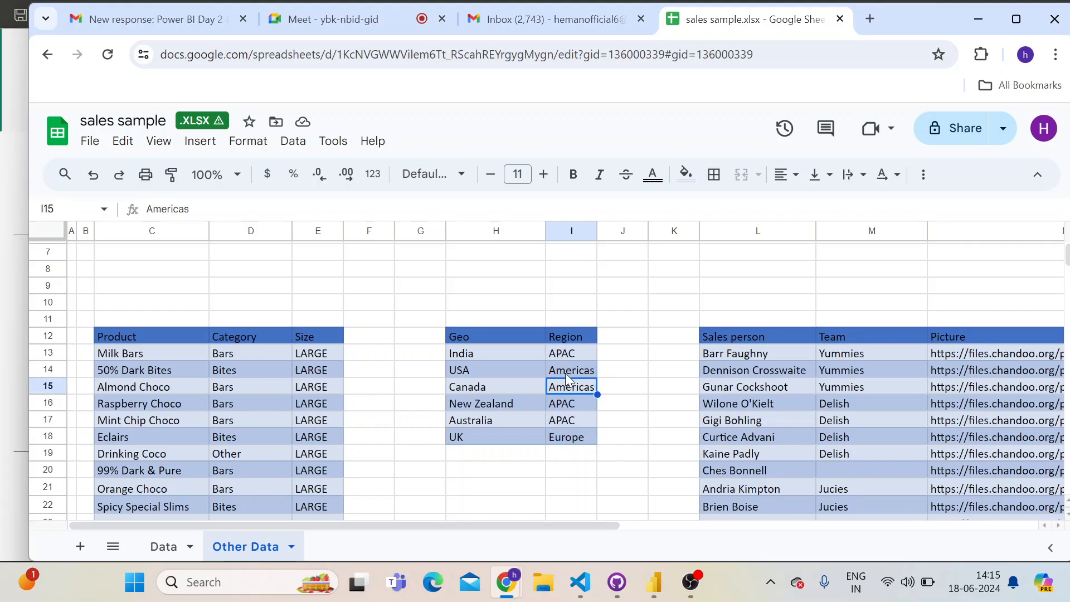
click(568, 354)
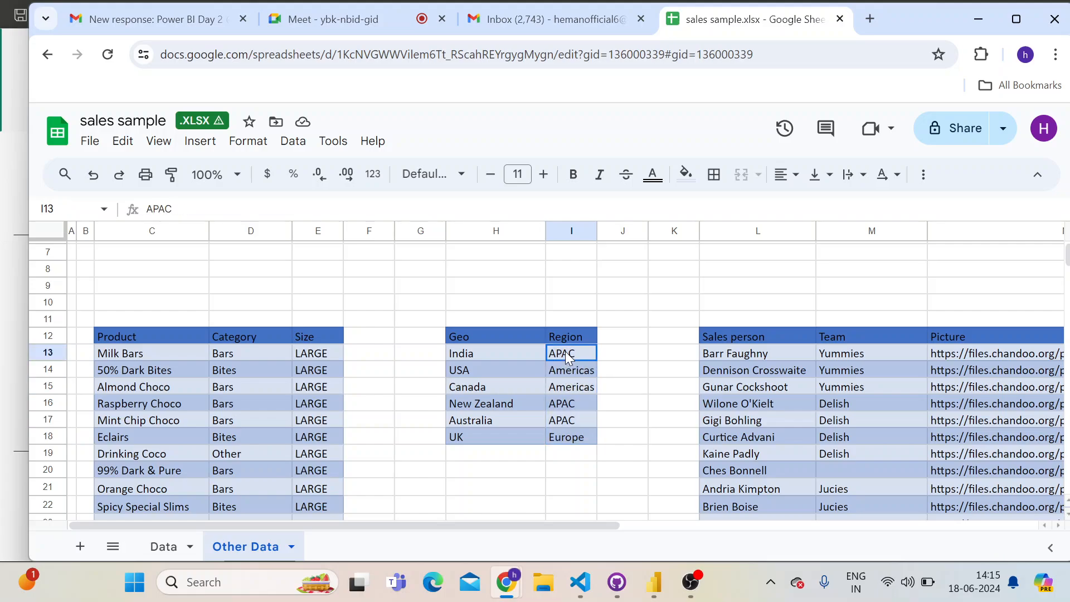
click(563, 322)
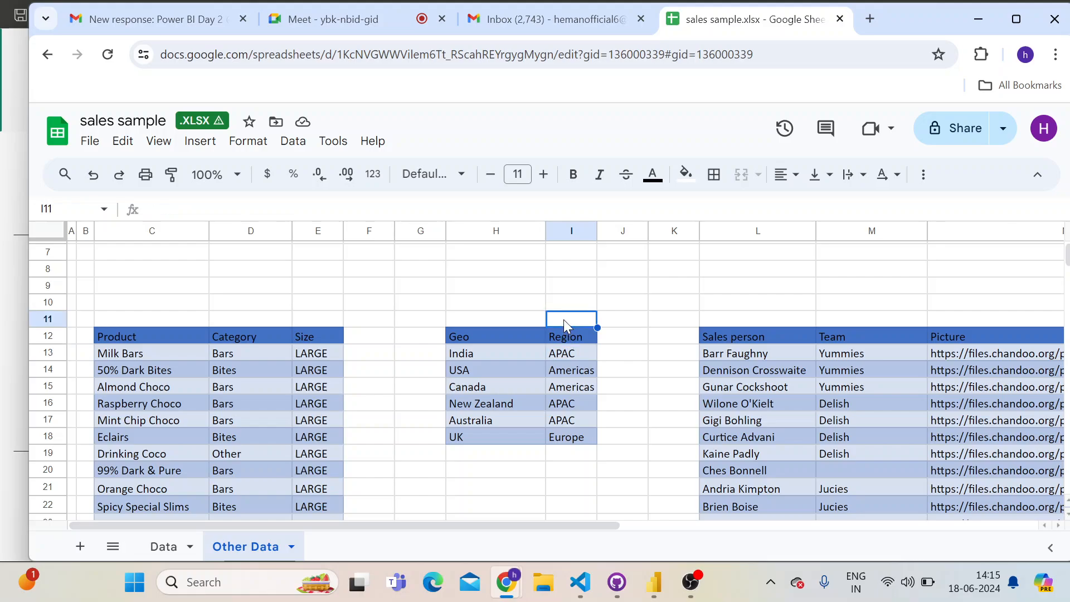
click(573, 232)
click(619, 286)
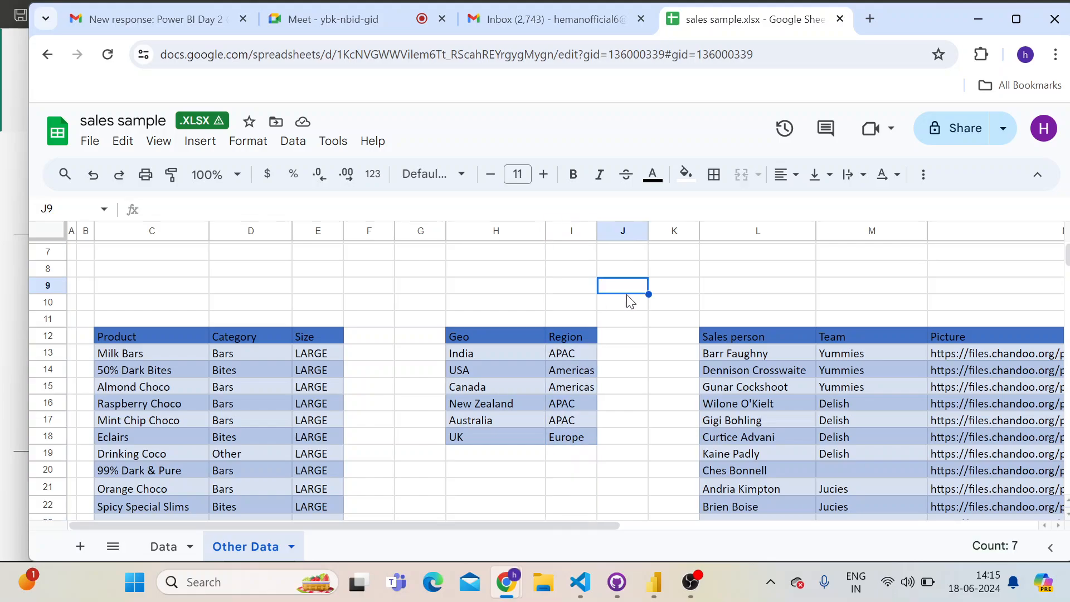
click(562, 232)
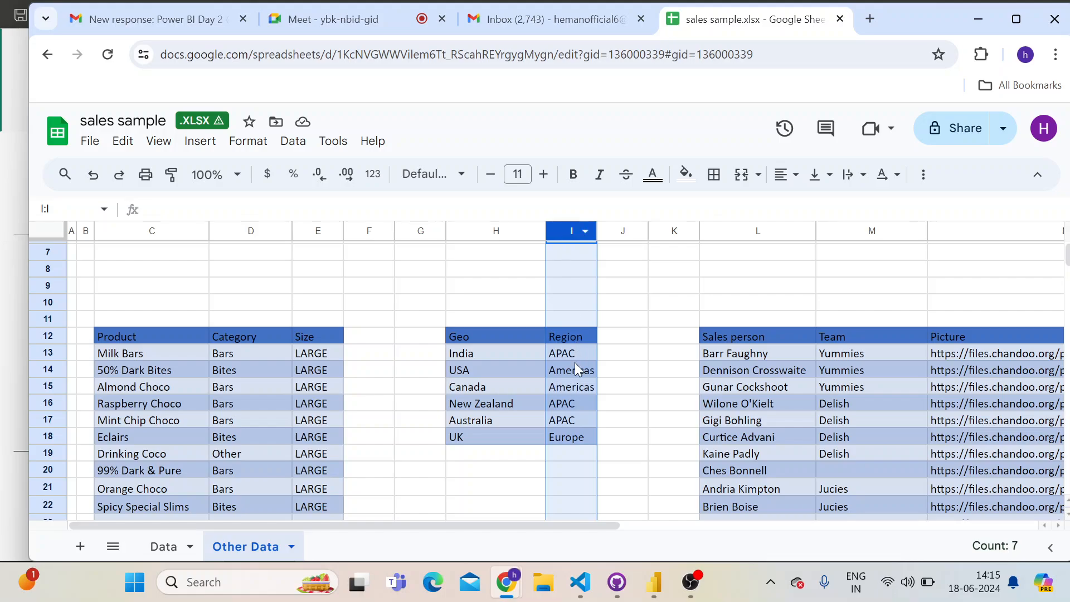
Examine the Sales person, Team and Picture table on the Other Data sheet down to its last row
drag(547, 524, 662, 516)
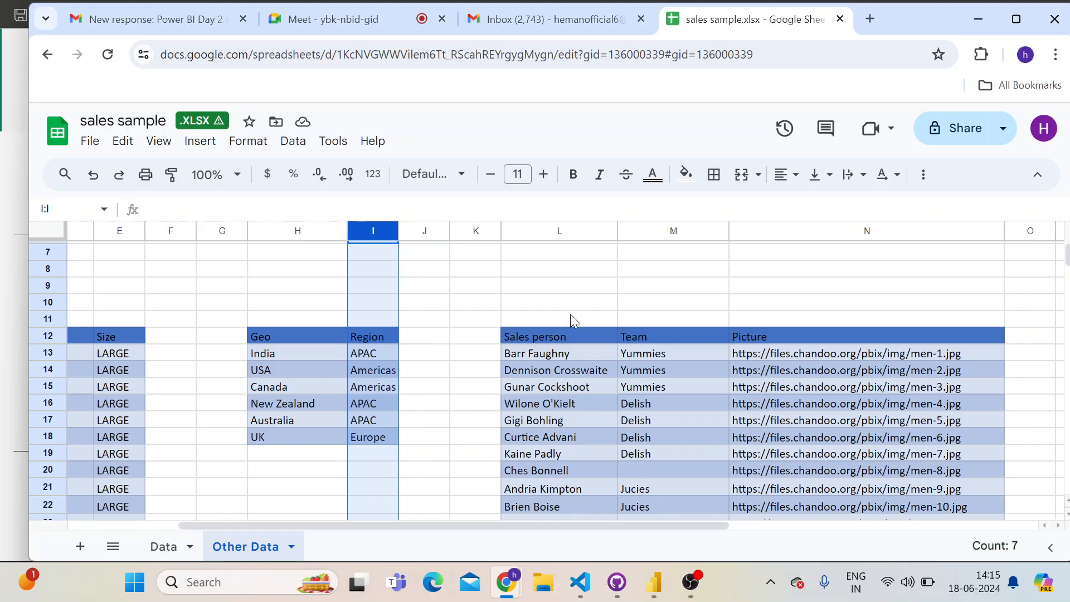
click(561, 324)
click(543, 340)
click(663, 339)
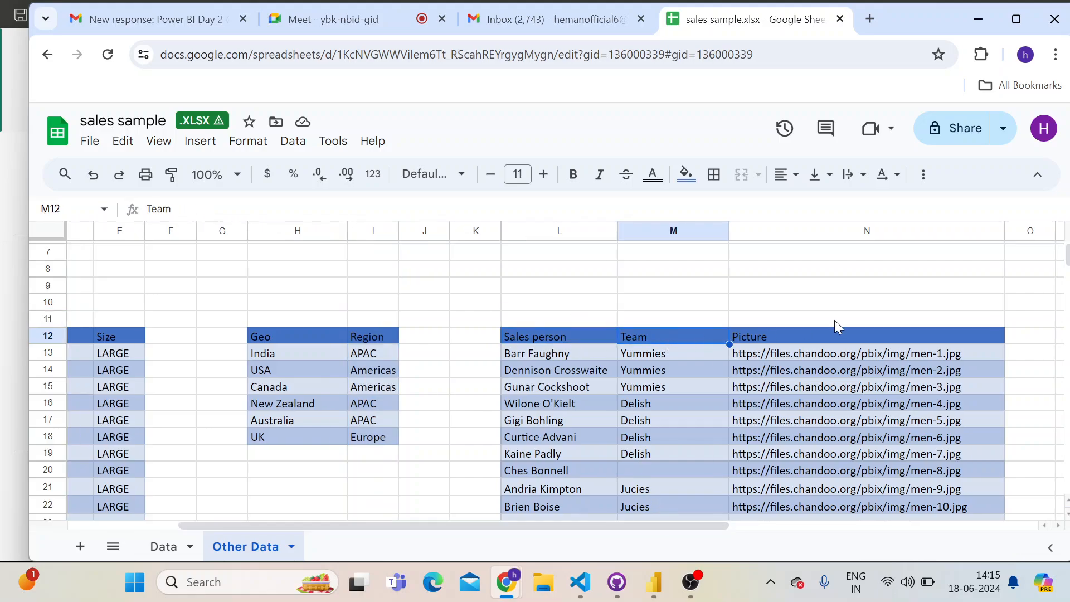
scroll(546, 424, down, 8)
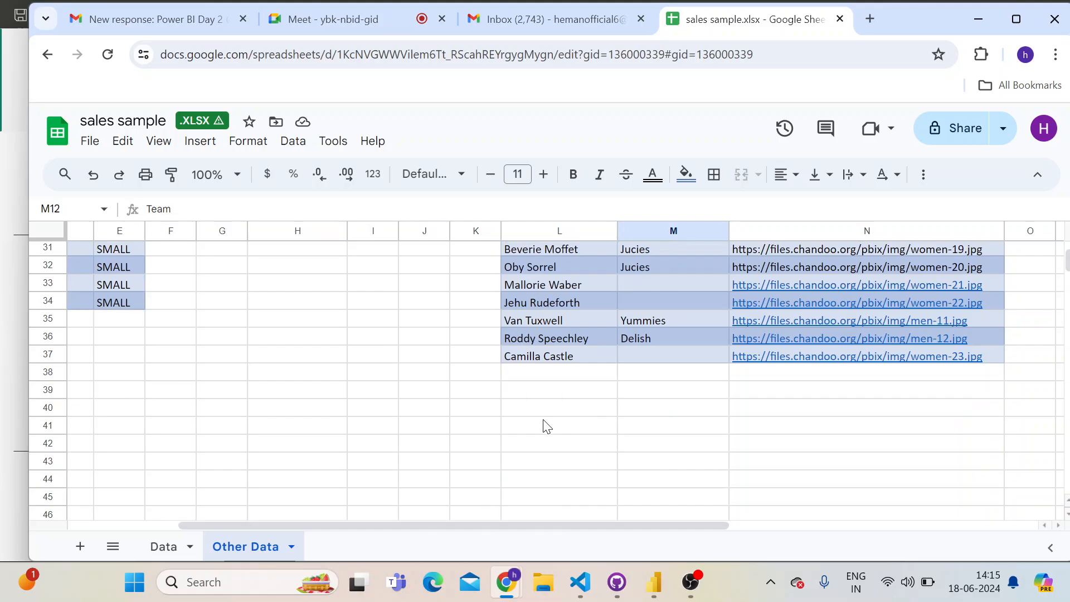
Look over the product, region and sales person tables on the Other Data sheet once more
drag(511, 526, 353, 544)
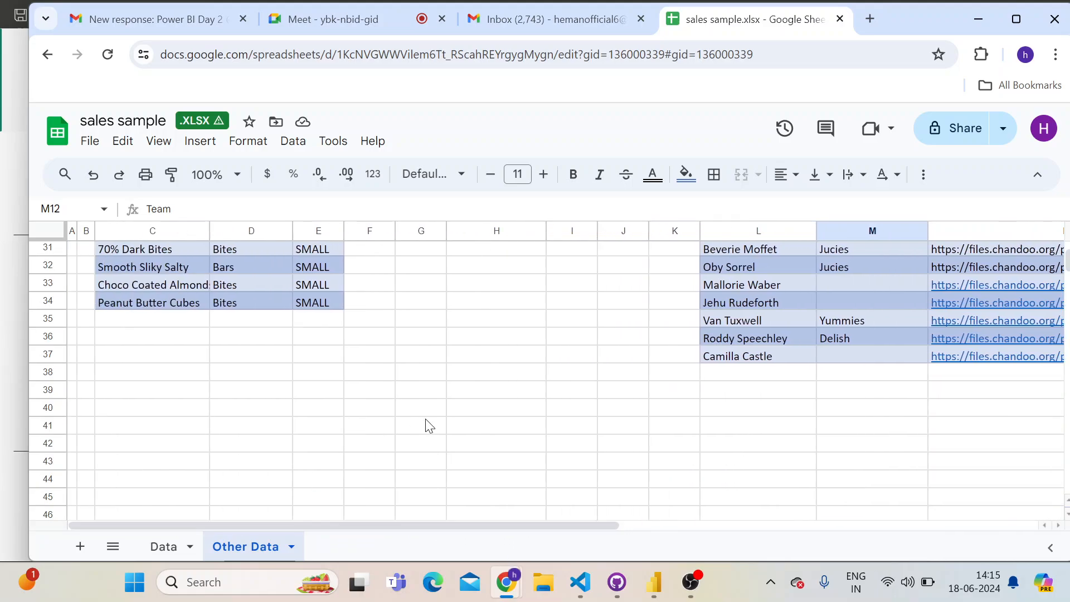
scroll(426, 419, up, 8)
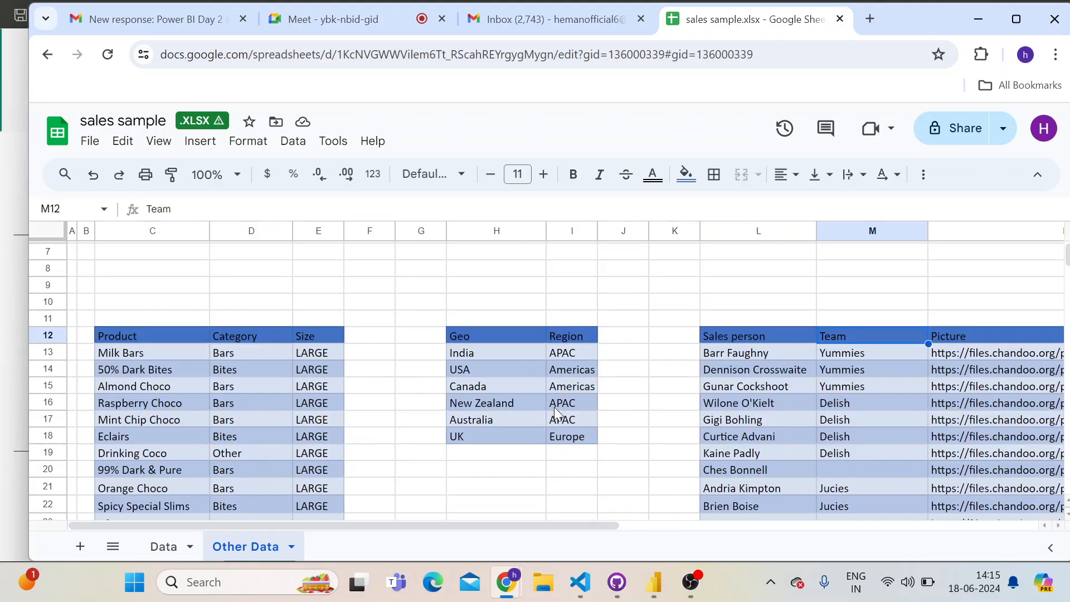
scroll(418, 390, down, 3)
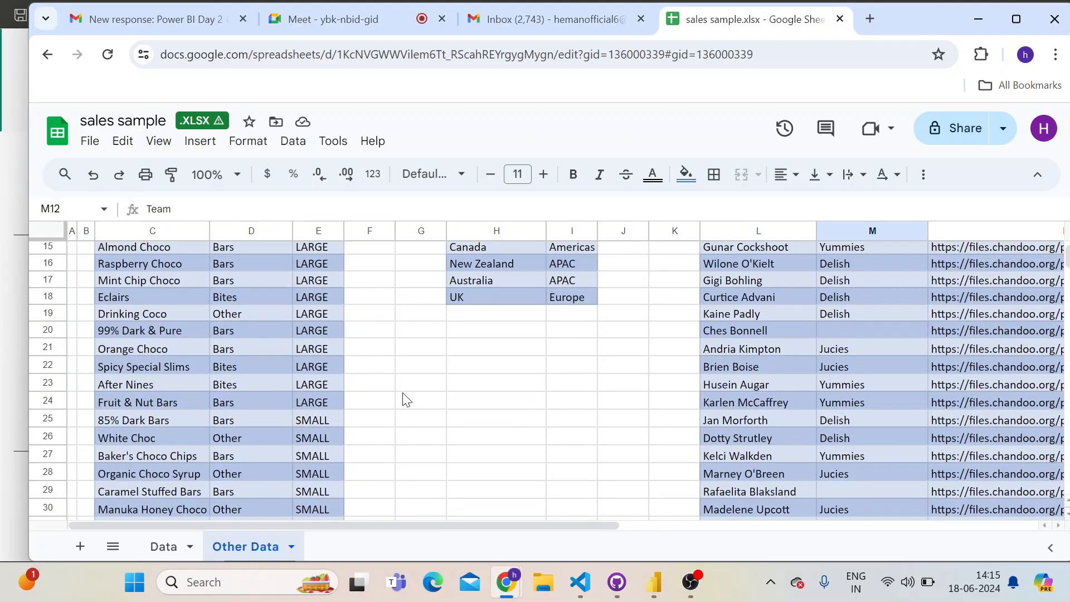
Return to the Data sheet and examine the sales table's rows, starting at the Sales Person header
click(162, 547)
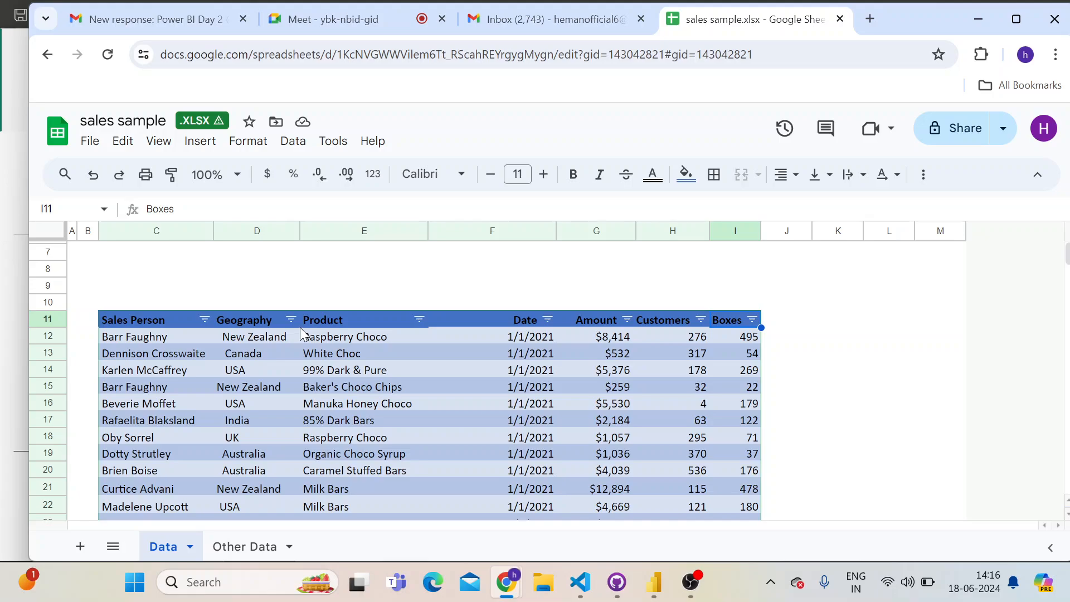
click(125, 321)
scroll(368, 345, down, 8)
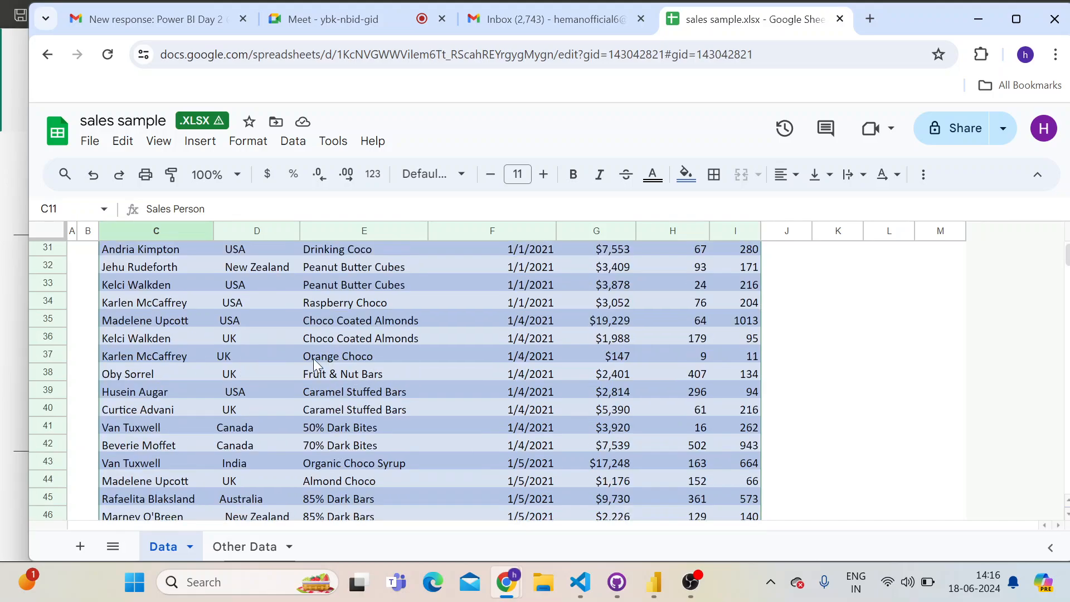
scroll(313, 359, up, 10)
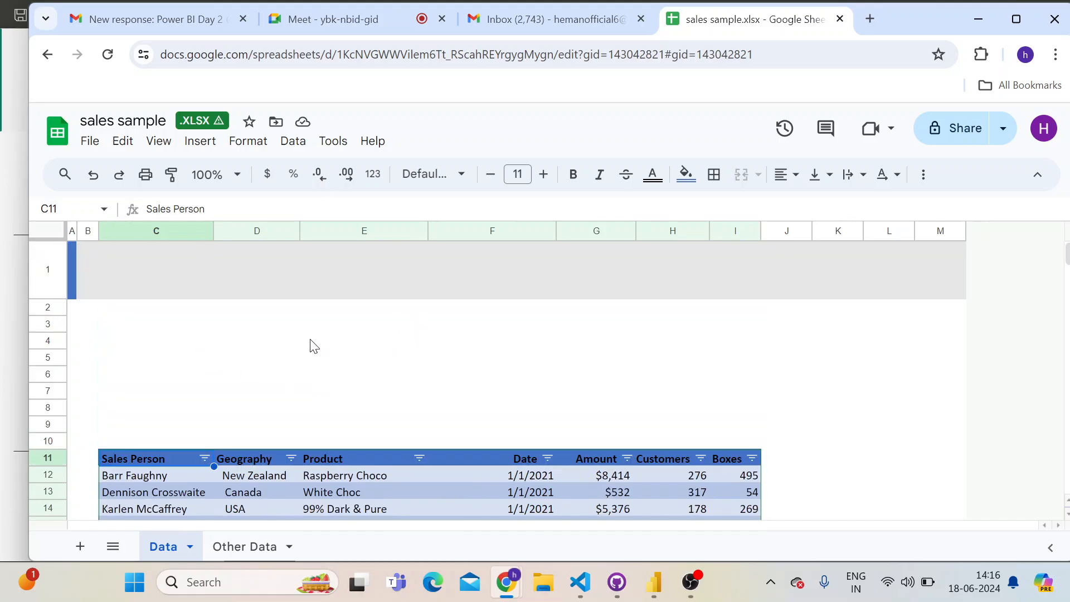
scroll(497, 322, down, 2)
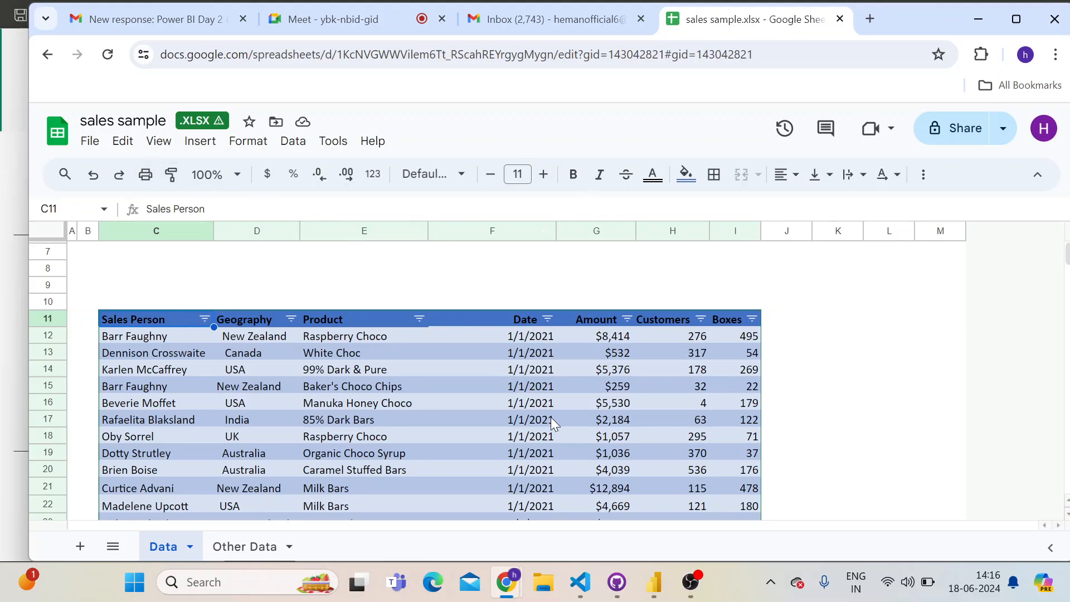
Find Paint in the Windows search and open it with a blank canvas
key(super)
text(pai)
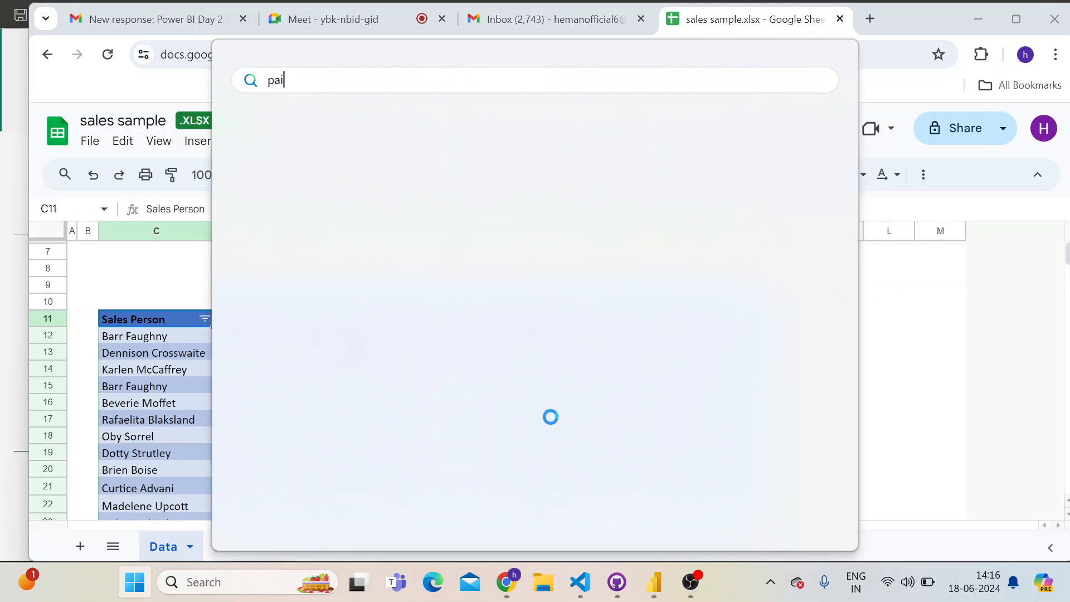
text(nt)
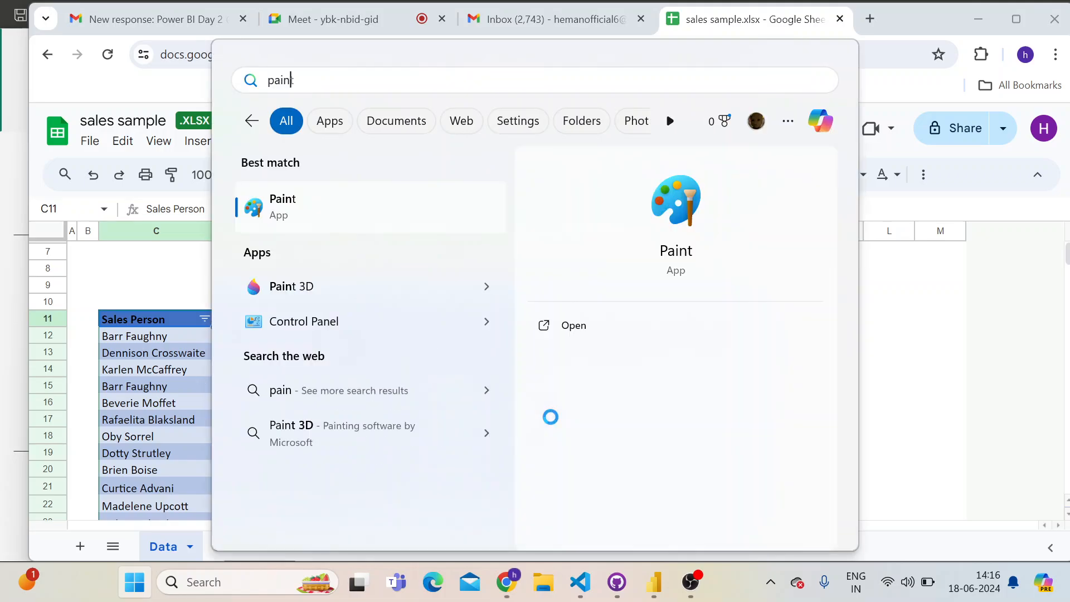
key(Escape)
key(Escape)
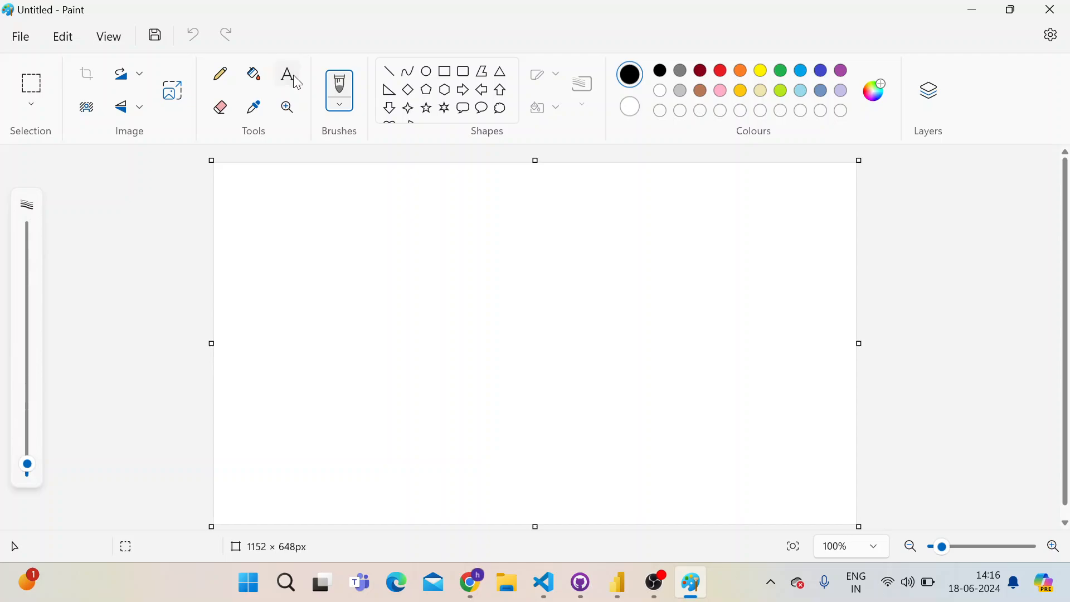
Add a text box near the canvas's upper-left area reading "Data Analyst - > The data -> Extract,"
click(304, 224)
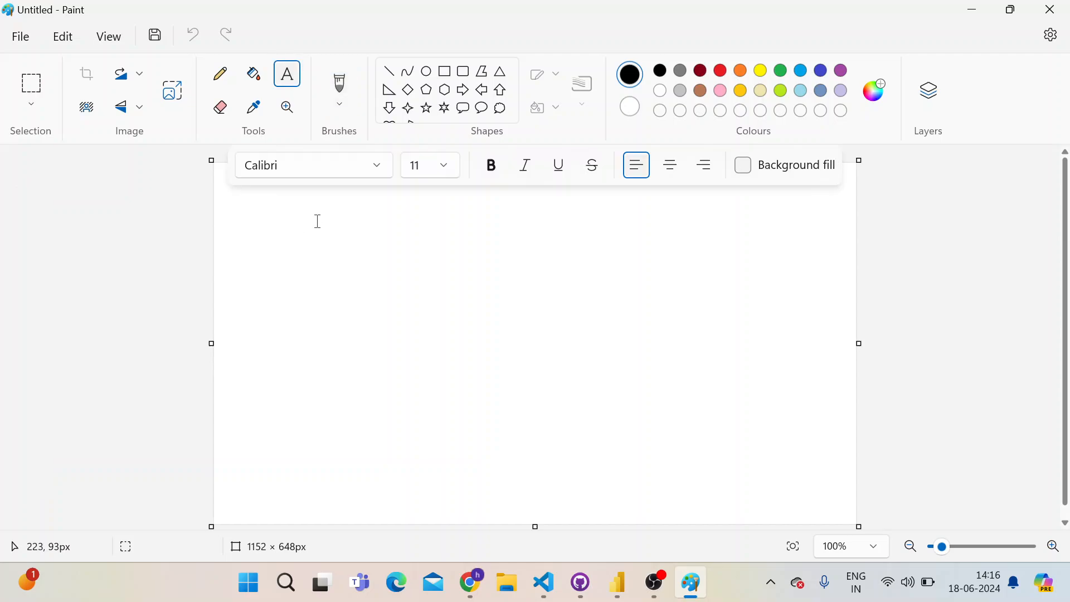
text(D)
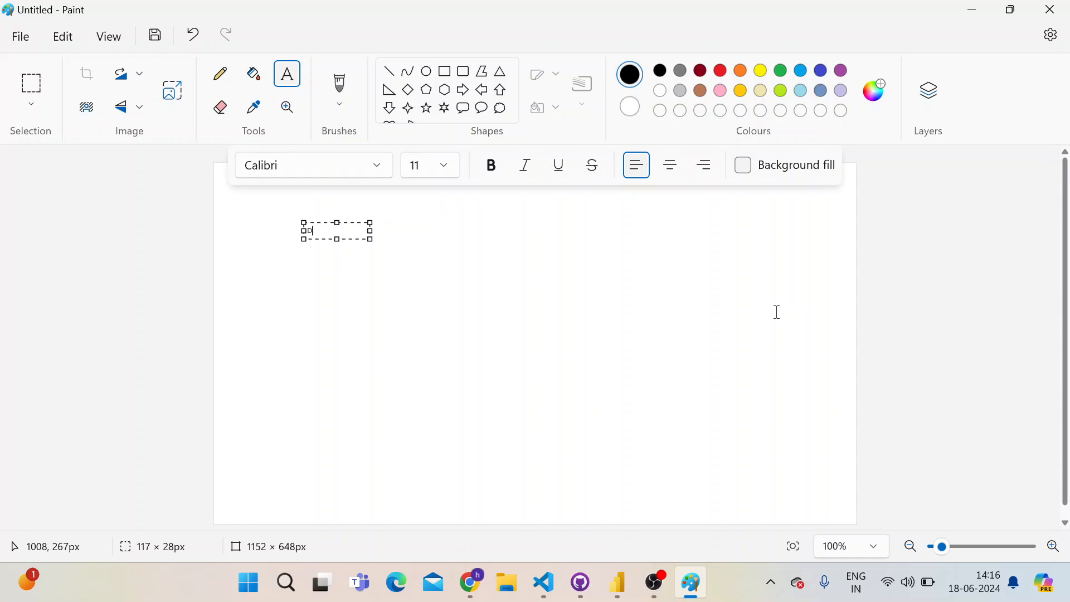
text(ata Anlys)
key(BackSpace)
key(BackSpace)
text(alyst - > The data ->)
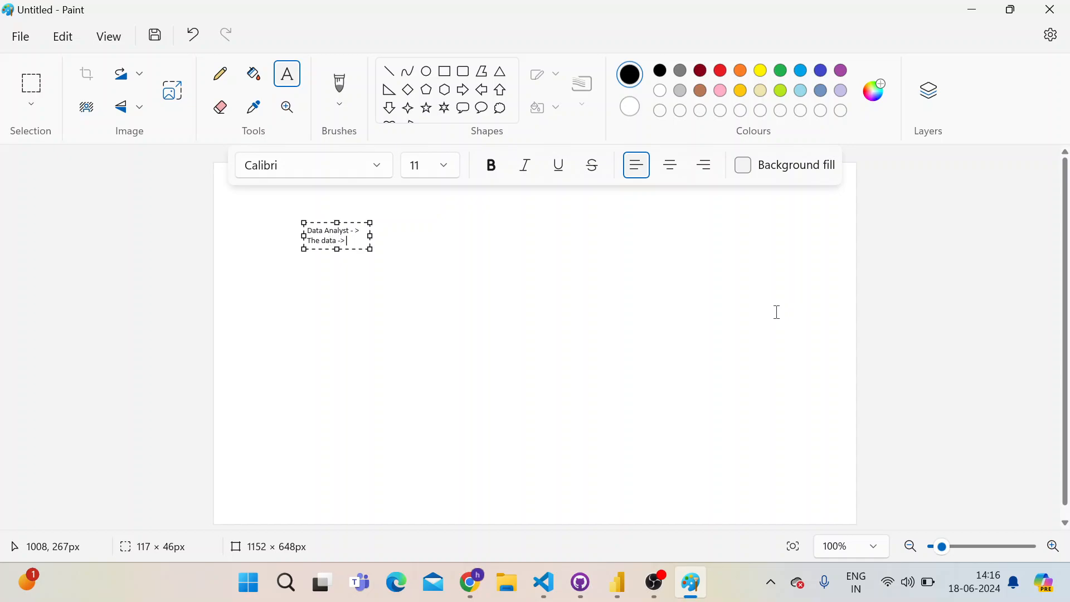
text( Extract, )
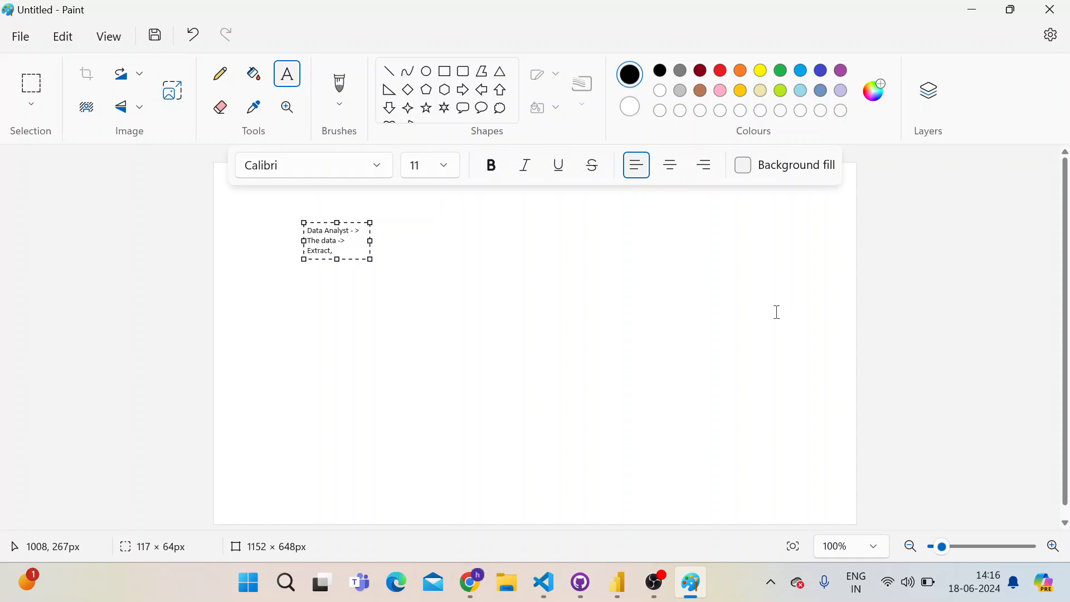
text(Tran)
Continue the text box's note with "Torment -> Stories ->"
key(BackSpace)
key(BackSpace)
key(BackSpace)
text(> Sto)
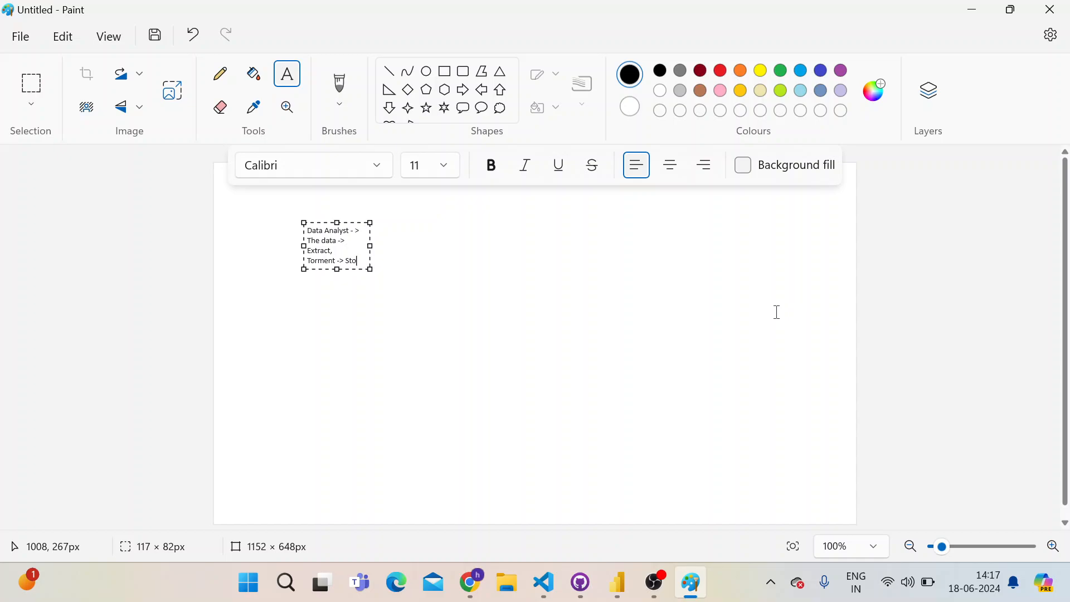
text(ries ->)
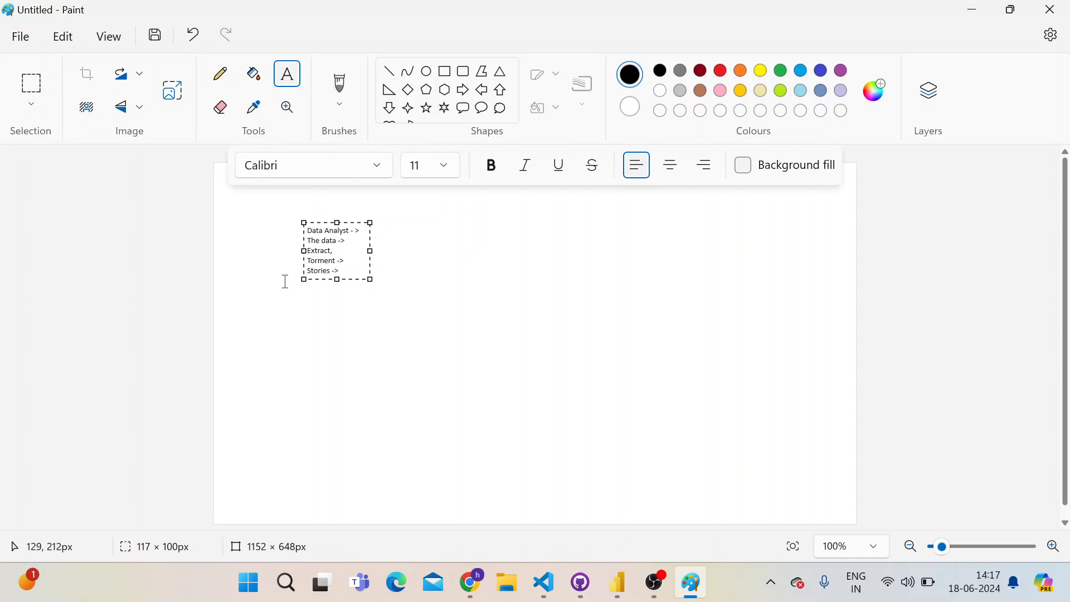
Set the whole note's font size to 15 and resize its text box to about 561 × 65 px
key(ctrl+a)
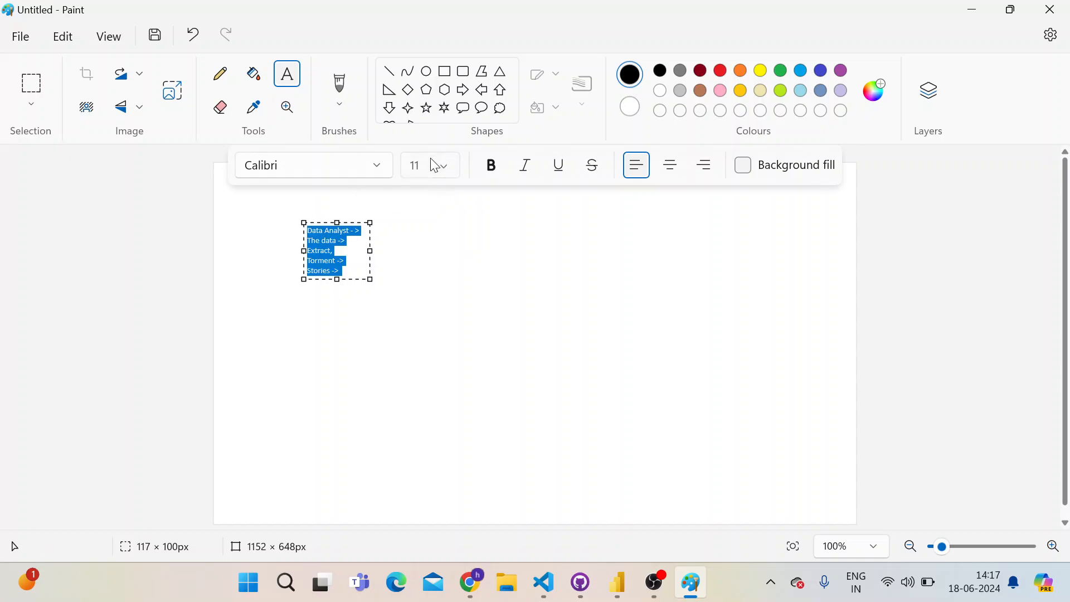
text(15)
key(Return)
click(433, 168)
key(BackSpace)
text(5)
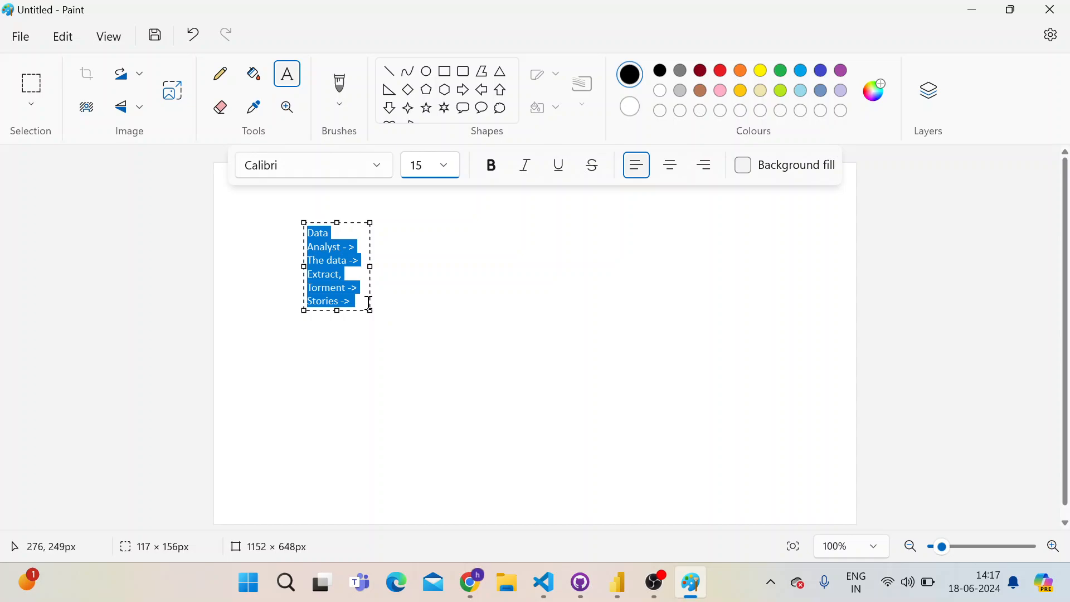
drag(369, 308, 618, 260)
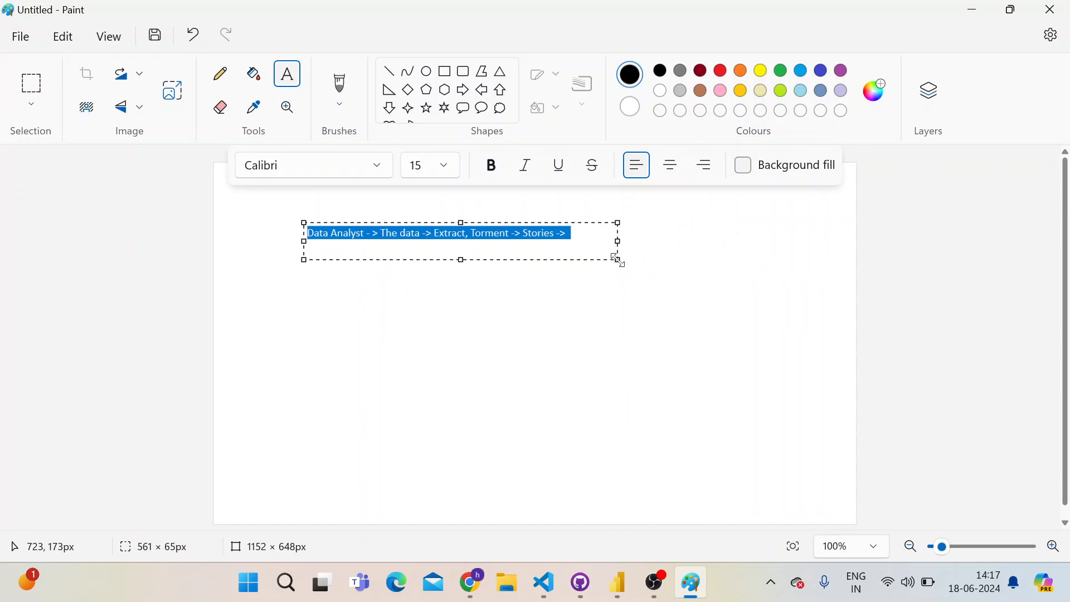
click(588, 230)
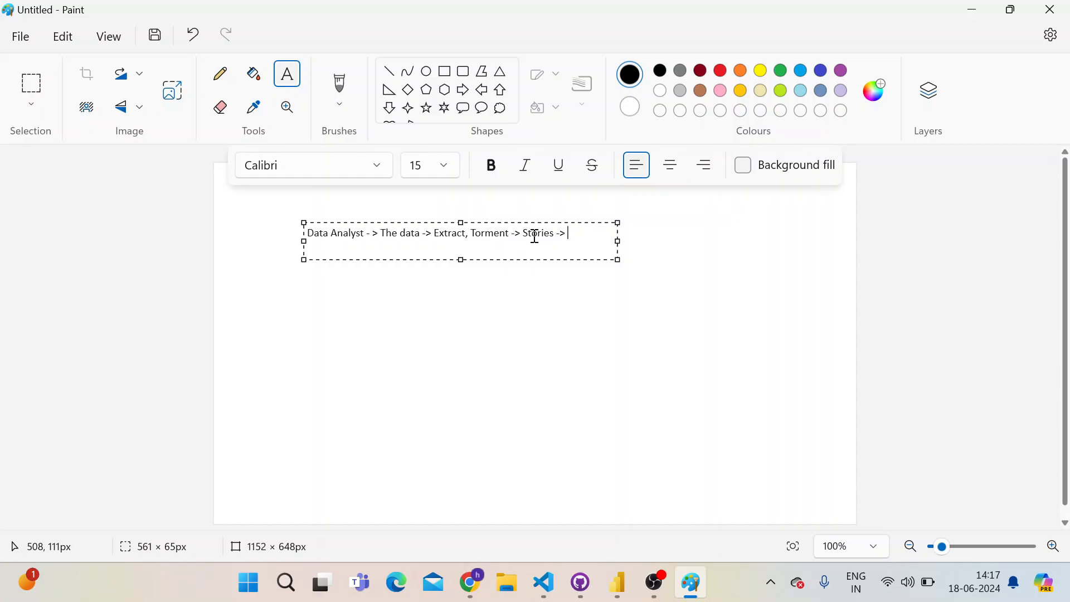
Switch to the sales sample in Google Sheets and examine the Sales Person column on the Data sheet
key(alt+Tab)
click(168, 337)
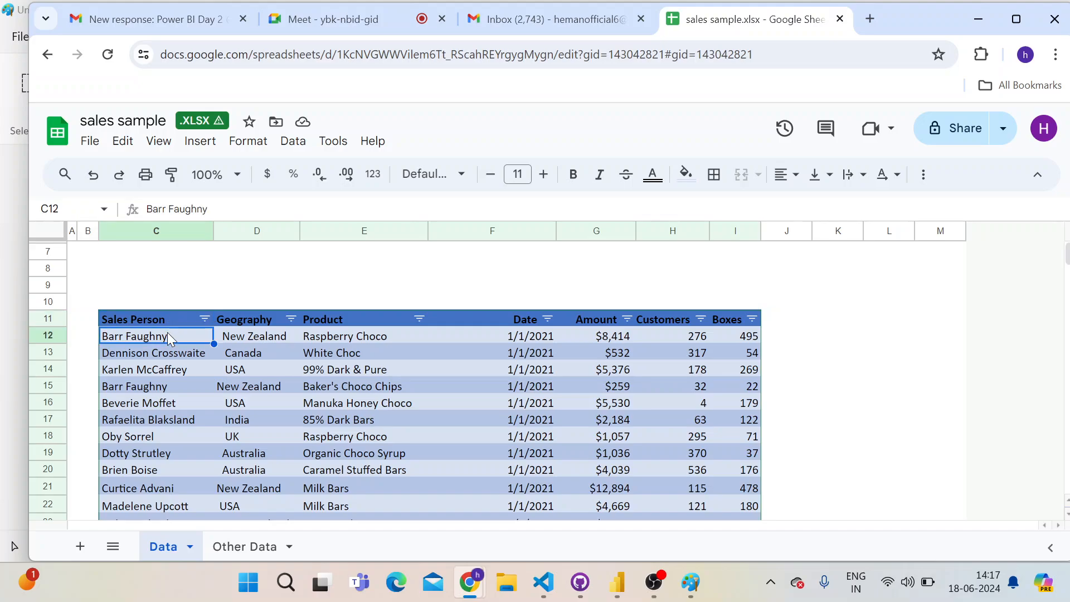
click(160, 320)
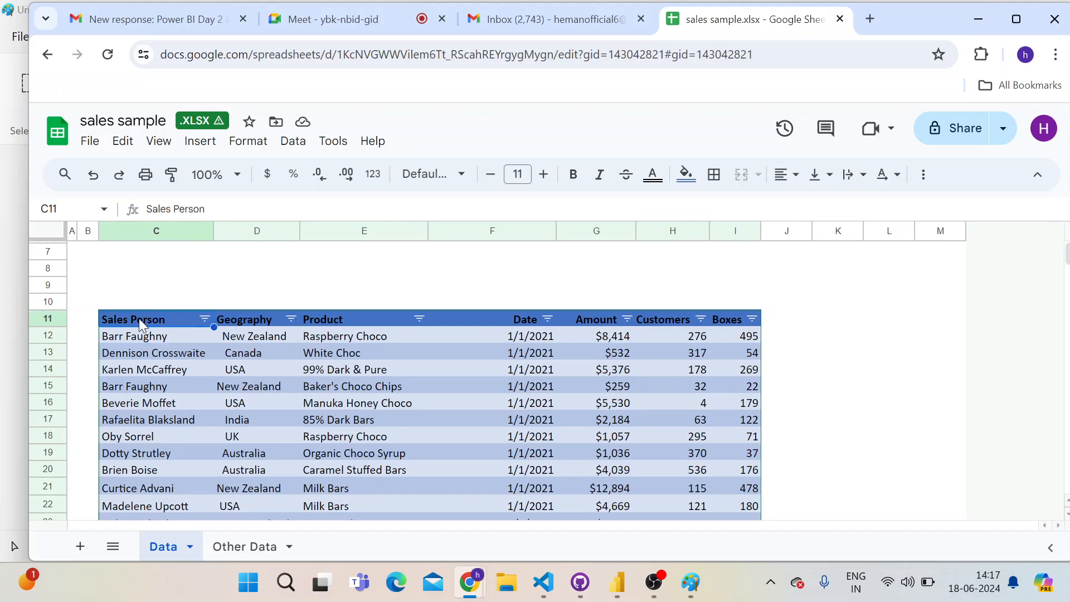
scroll(513, 425, down, 3)
Admit the waiting participant to the Power BI Day 2 call in Google Meet and return to the sales sample
click(364, 19)
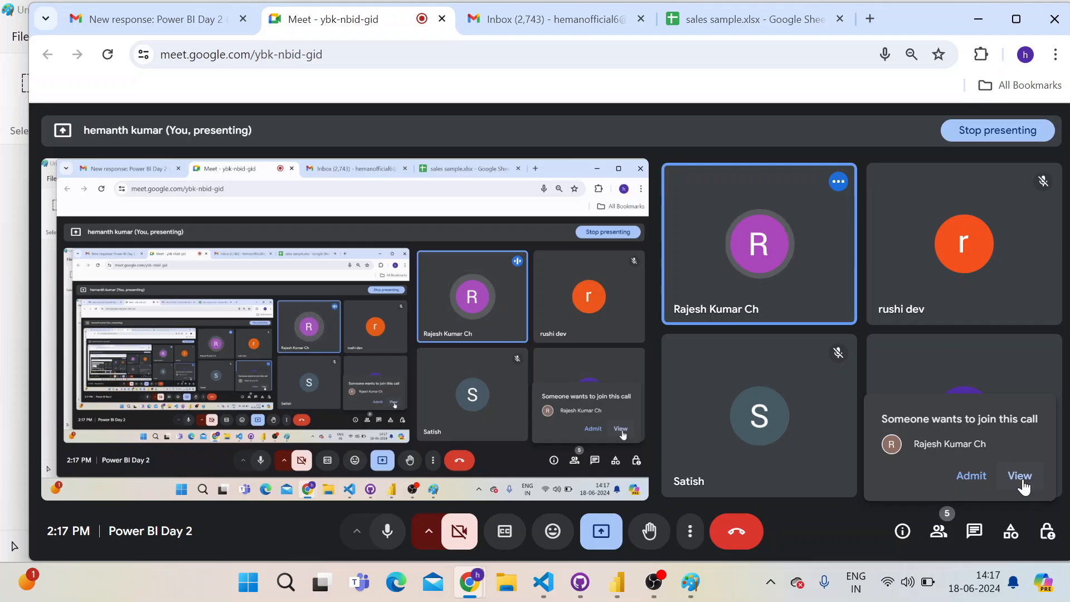
click(953, 478)
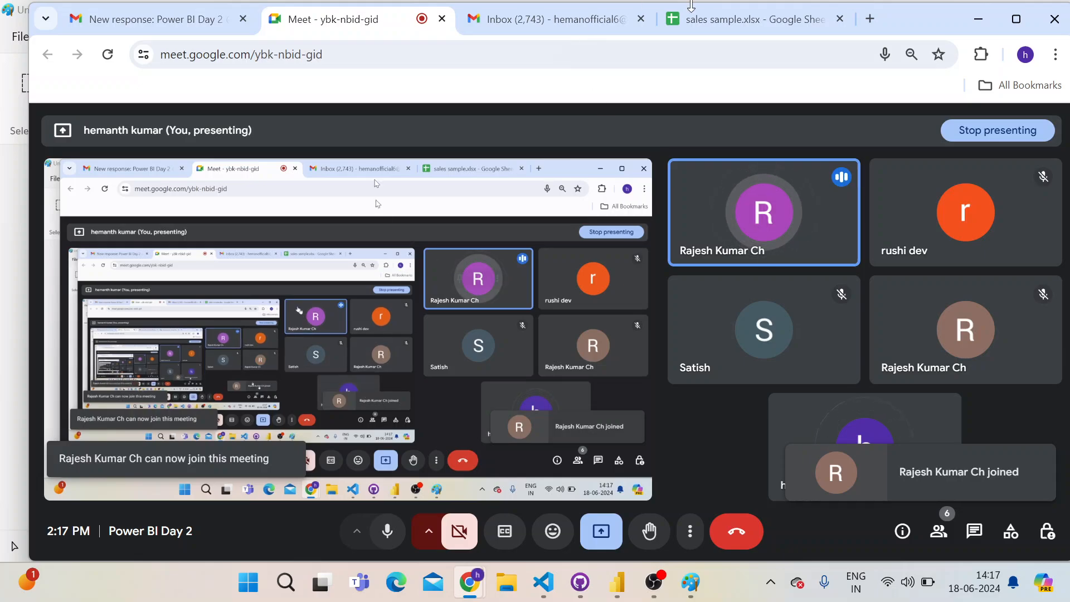
click(721, 20)
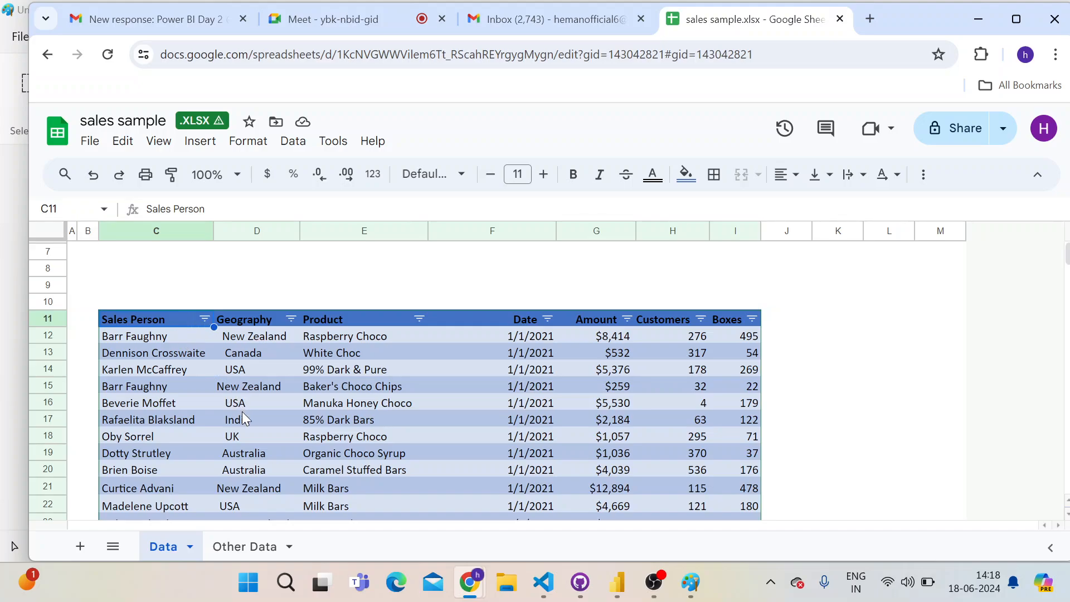
Switch to Paint, append "Insights ->" to the note and highlight the word Insights
key(alt+Tab)
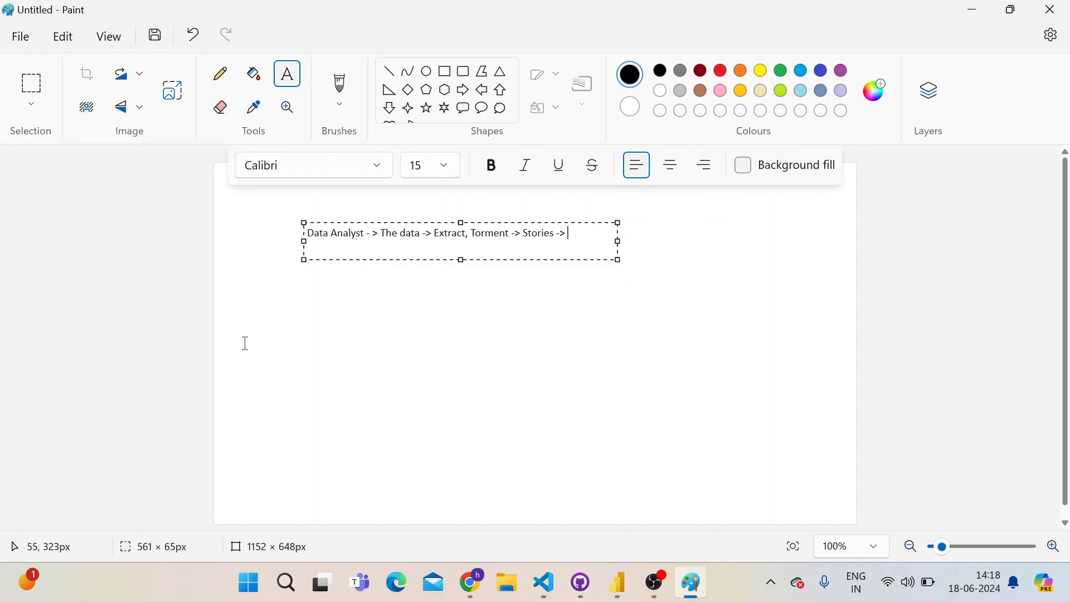
text(Insights ->)
double_click(580, 232)
Switch to the sales sample and examine the Data sheet's sales rows and the tables on the Other Data sheet
key(alt+Tab)
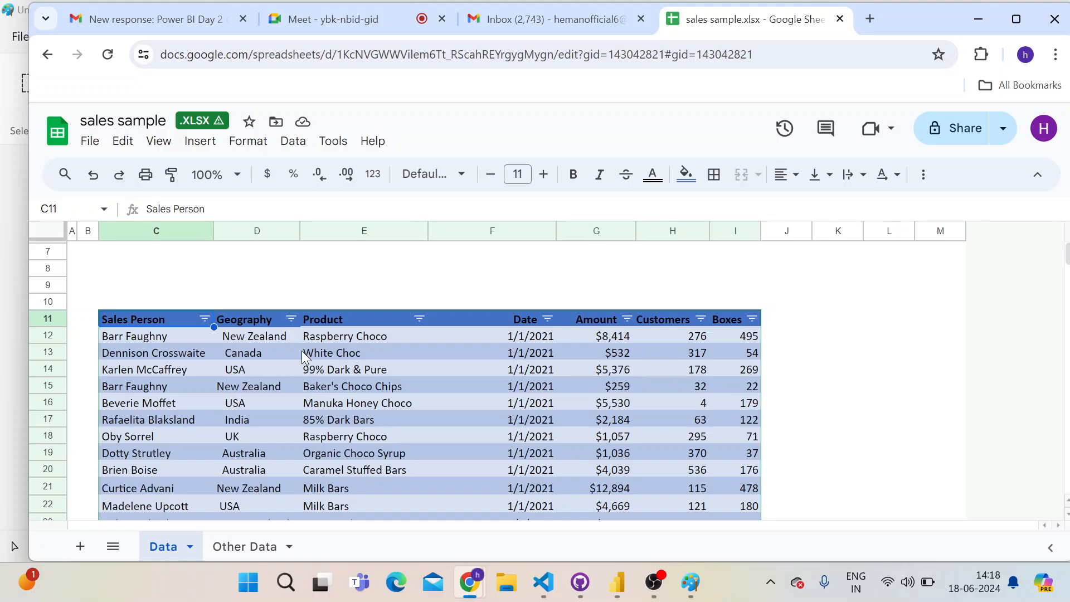
scroll(302, 354, down, 3)
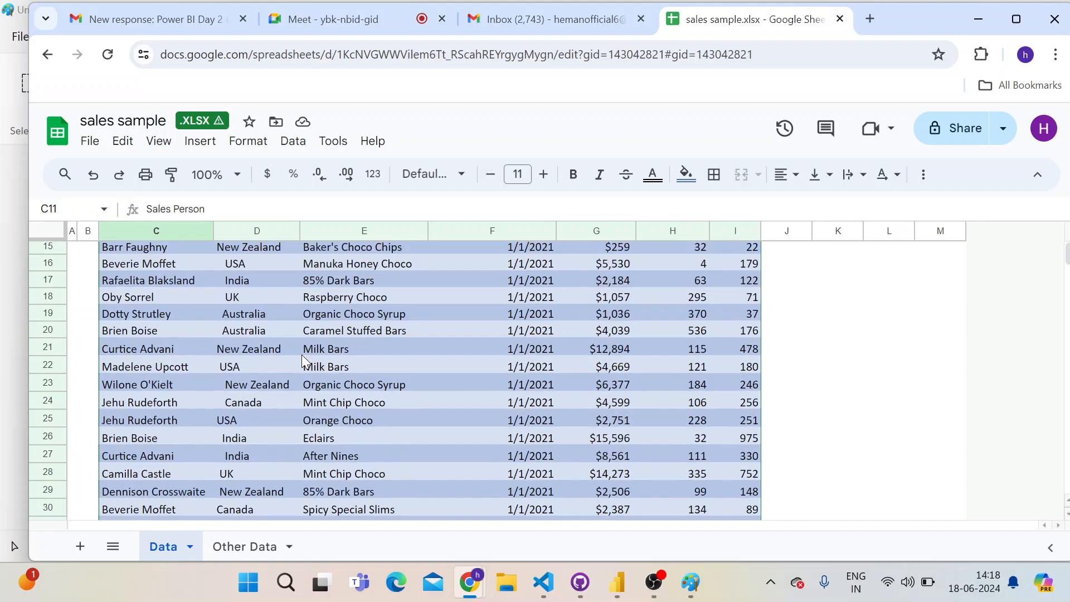
scroll(302, 354, up, 3)
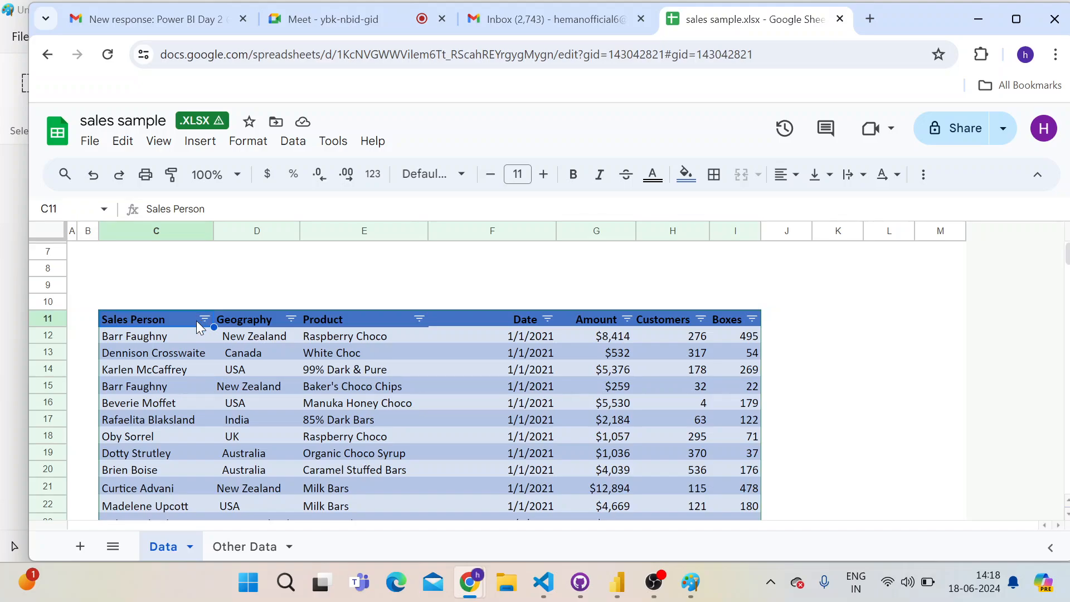
click(136, 340)
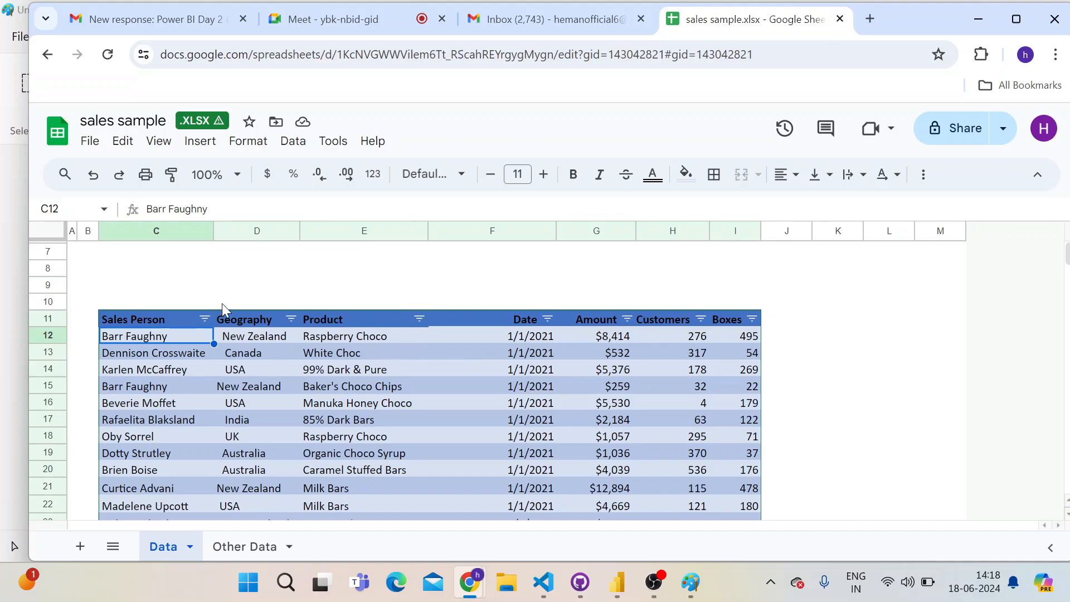
scroll(356, 380, down, 3)
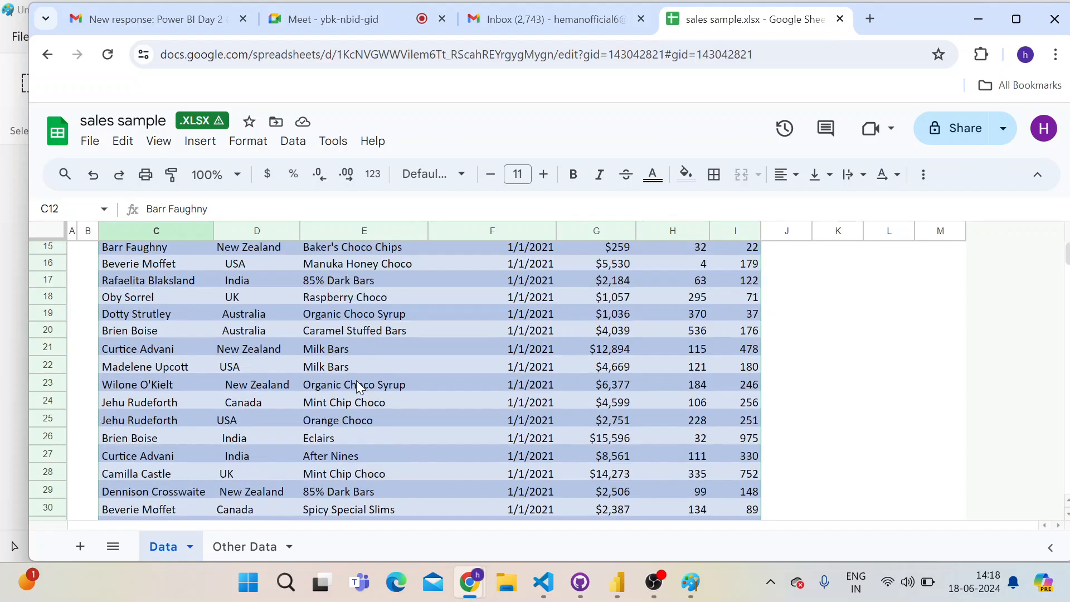
scroll(356, 379, down, 5)
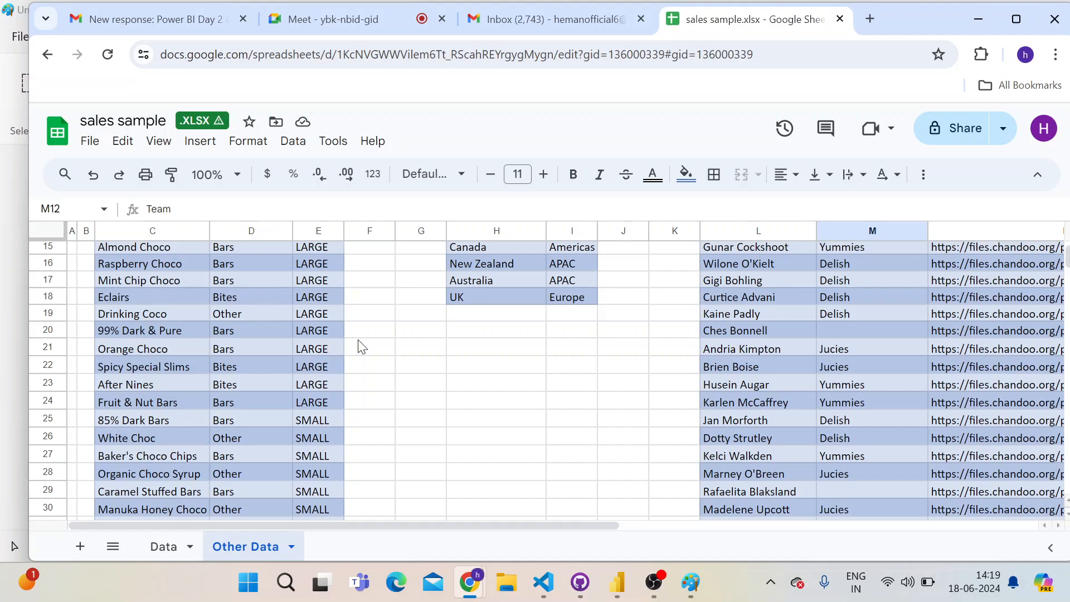
scroll(509, 373, up, 3)
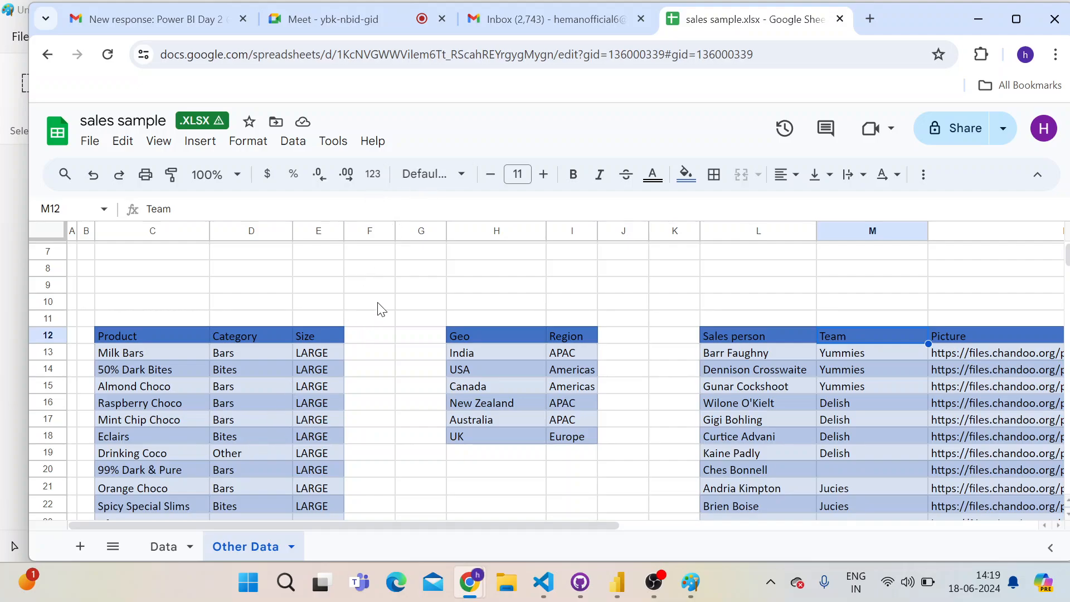
click(441, 276)
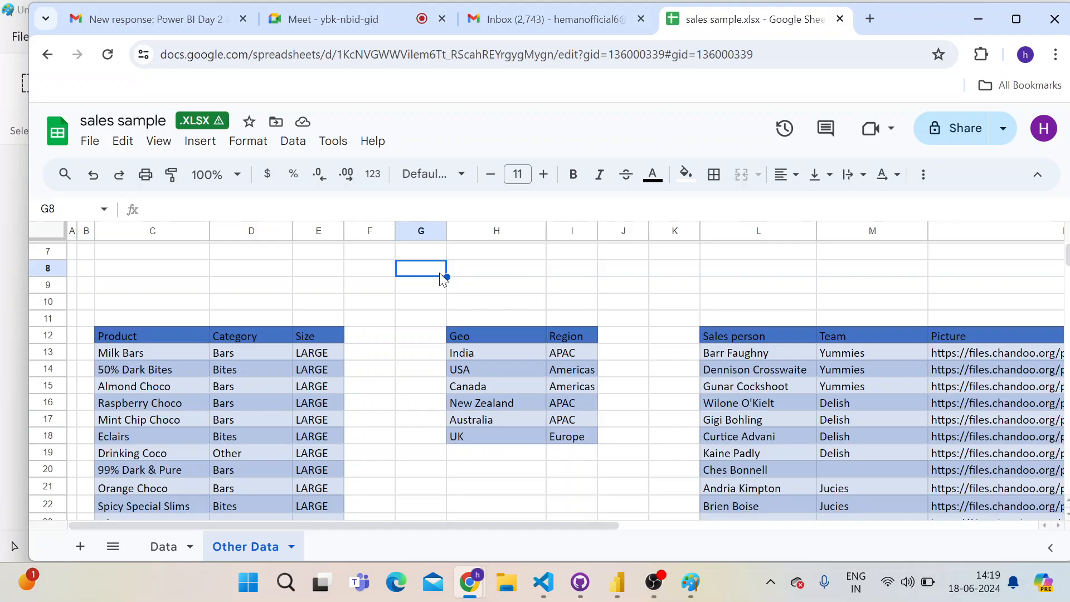
Switch to Paint, add "Data Analysis" in bold at the end of the note and place the text on the canvas
key(alt+Tab)
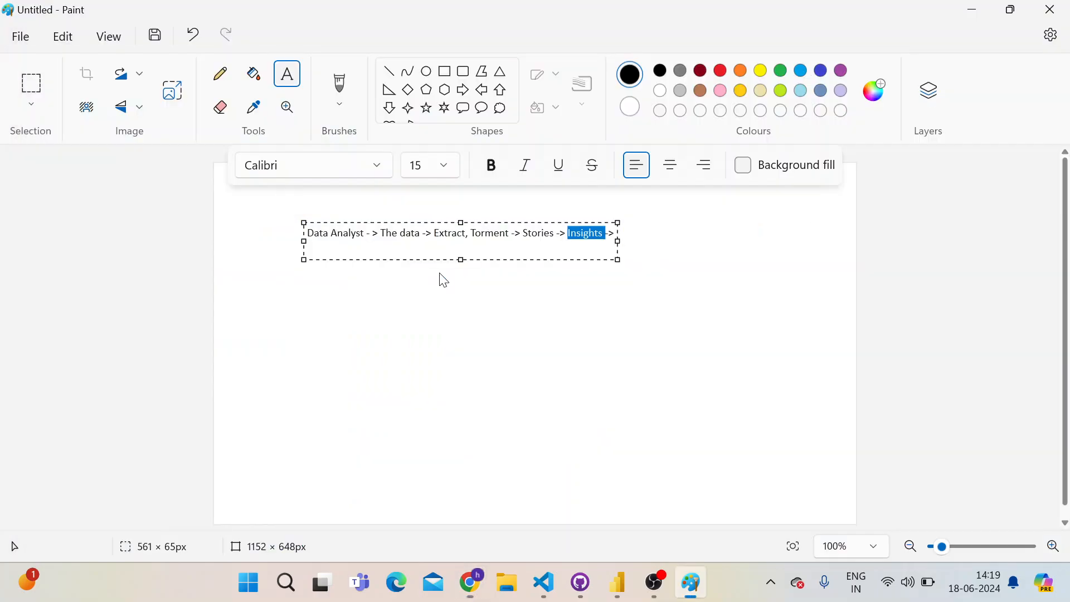
key(Right)
text(a A)
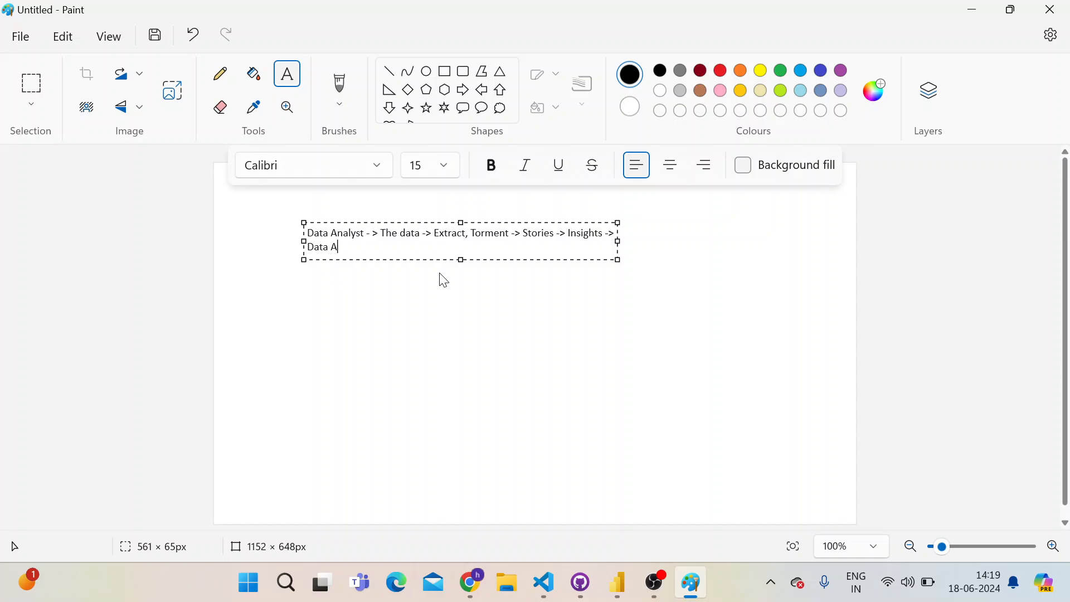
text(nalysis)
key(shift+Home)
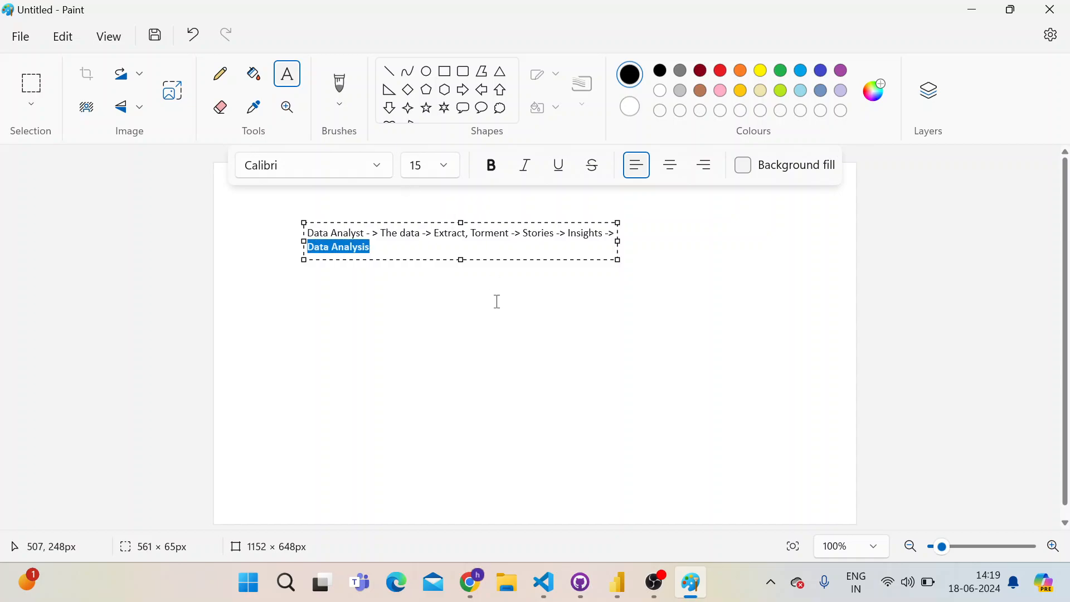
click(498, 301)
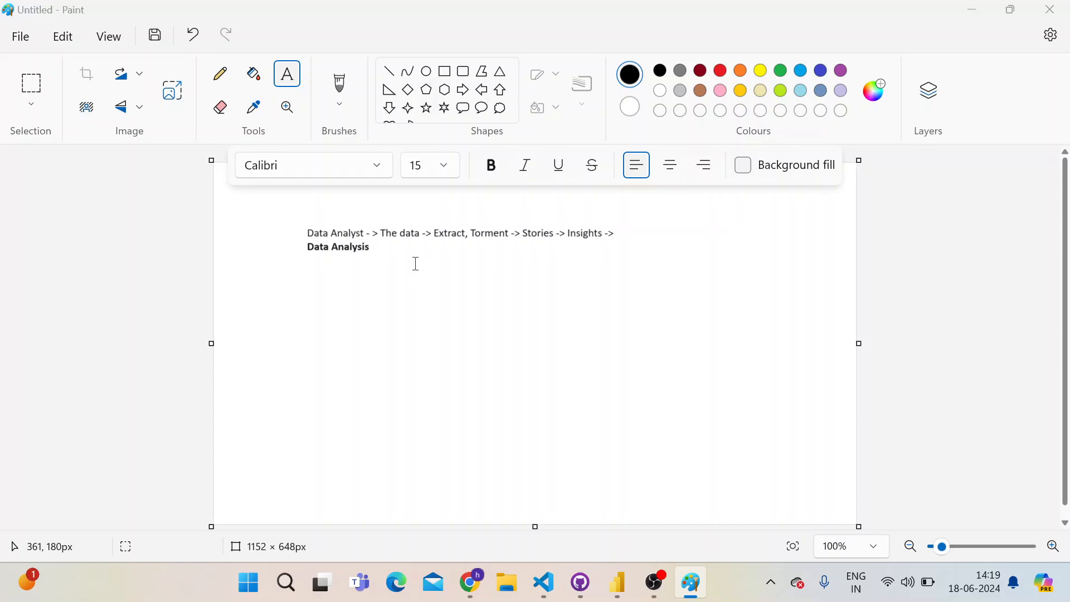
Switch to the sales sample and examine the sales rows on the Data sheet
key(alt+Tab)
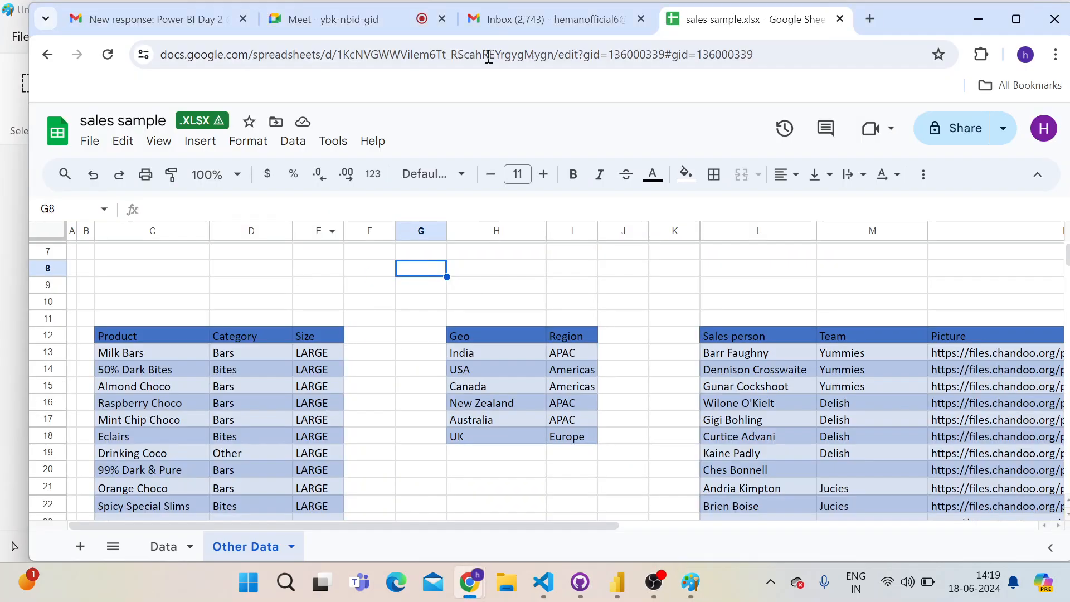
click(160, 545)
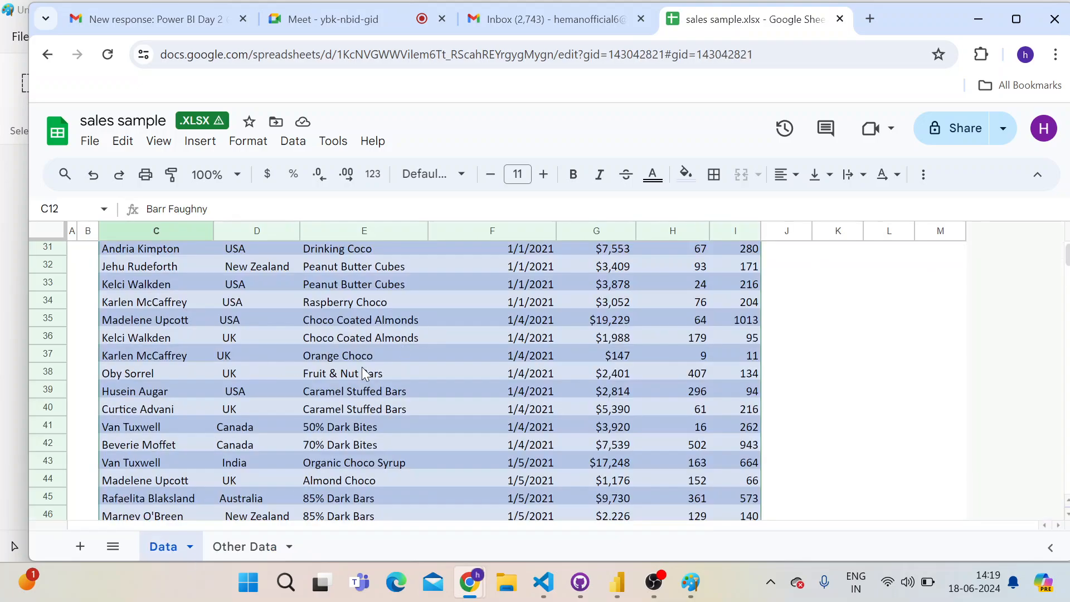
scroll(361, 369, up, 10)
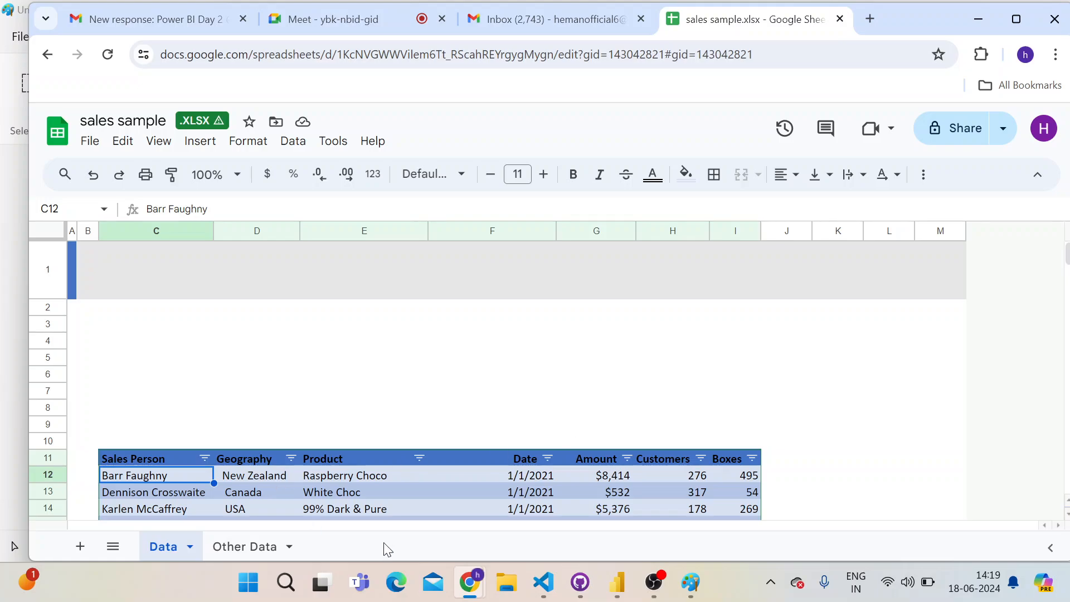
Switch to Power BI Desktop and start a new report from an Excel workbook
click(616, 582)
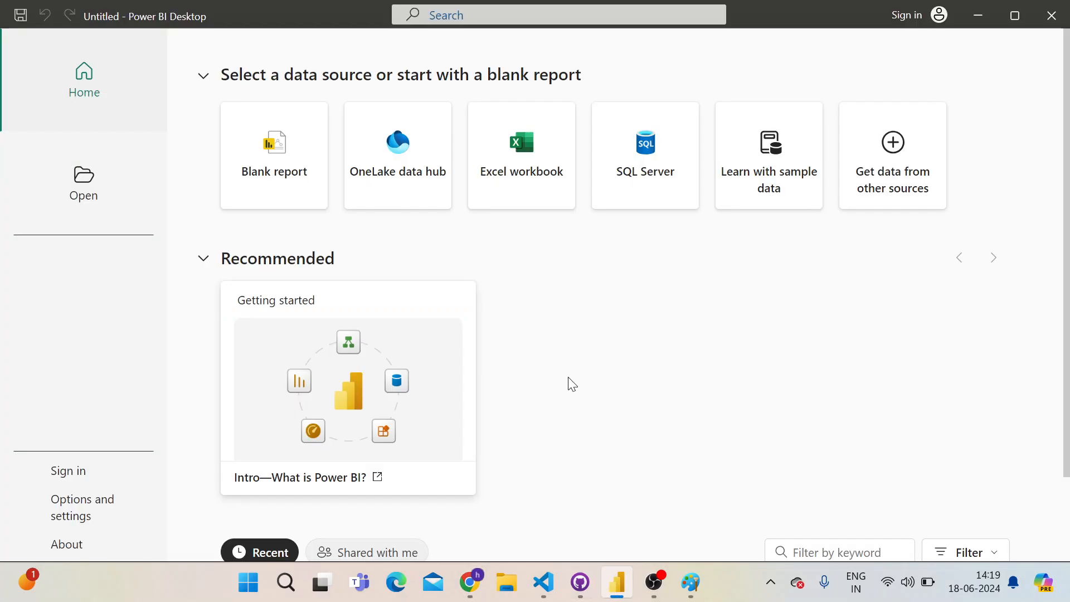
click(509, 154)
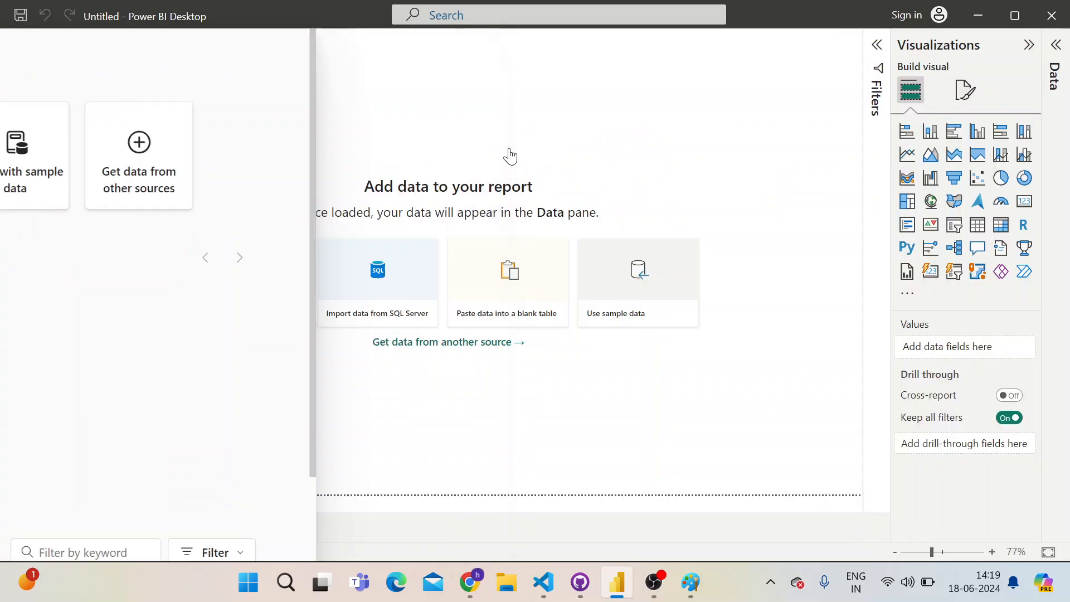
Return to the sales sample and examine the Data sheet's rows and the tables on the Other Data sheet
key(alt+Tab)
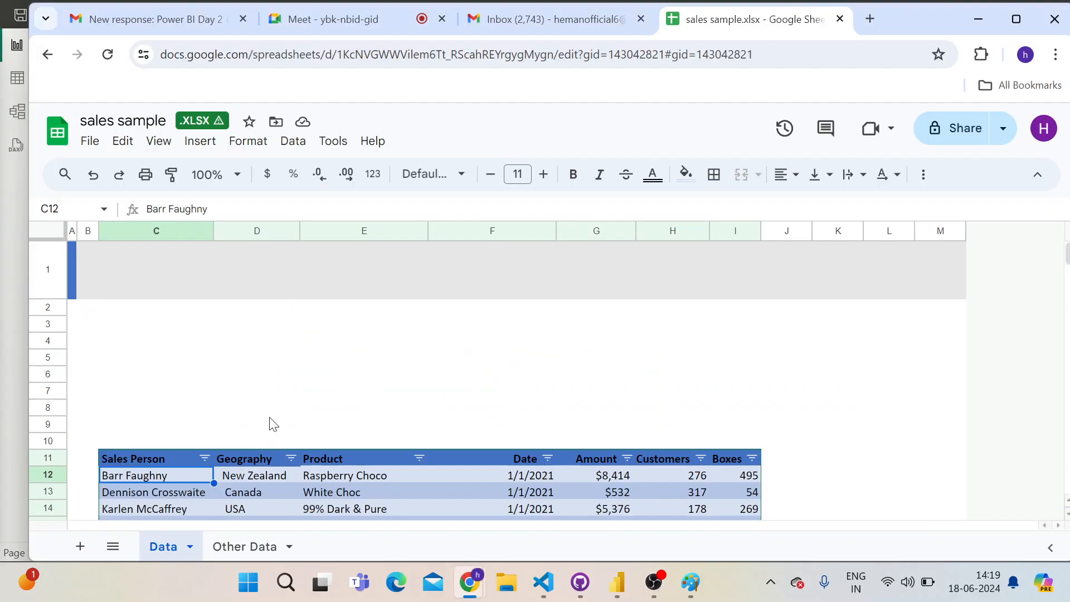
scroll(271, 424, down, 3)
scroll(162, 390, up, 3)
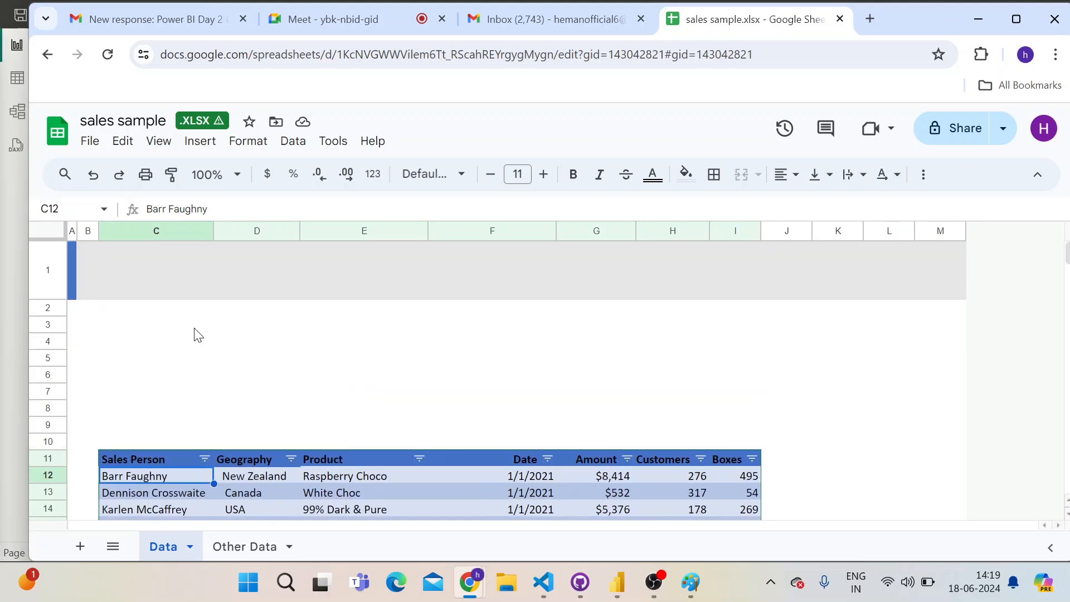
click(162, 245)
drag(243, 361, 787, 420)
scroll(349, 402, down, 10)
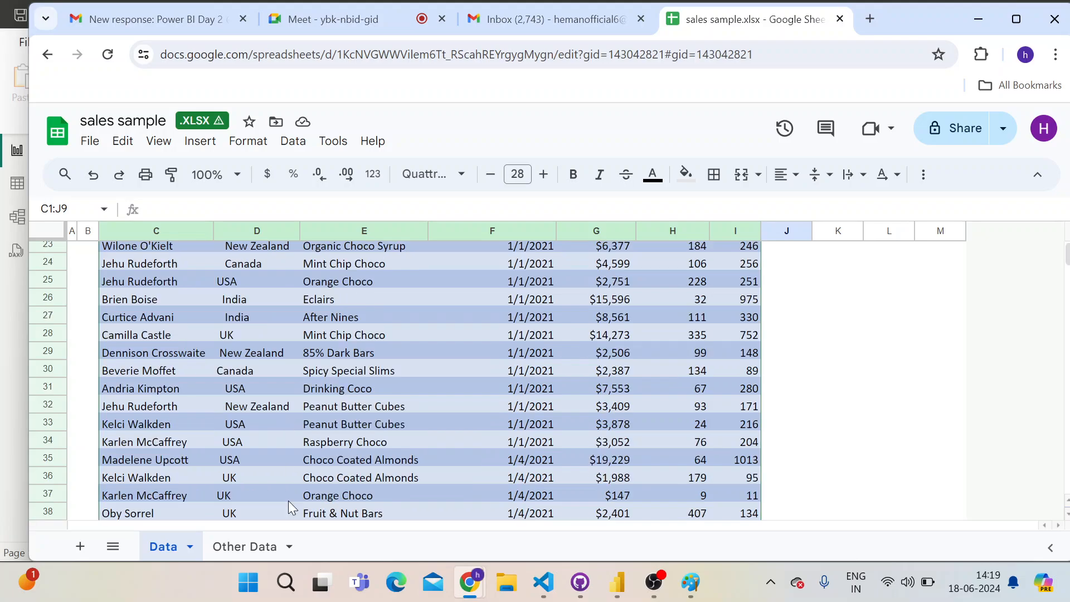
key(super)
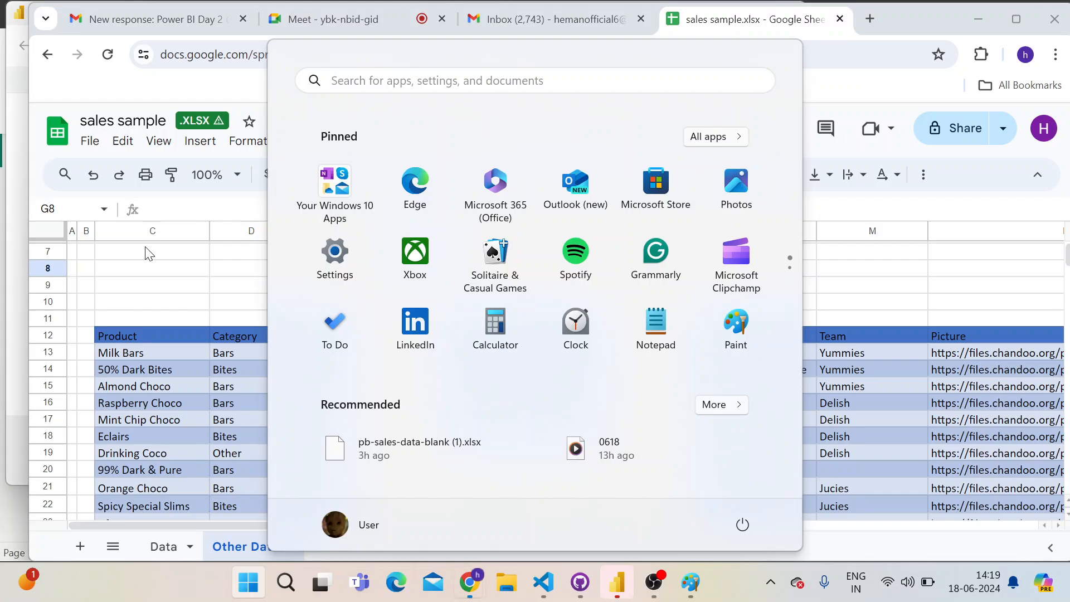
click(149, 253)
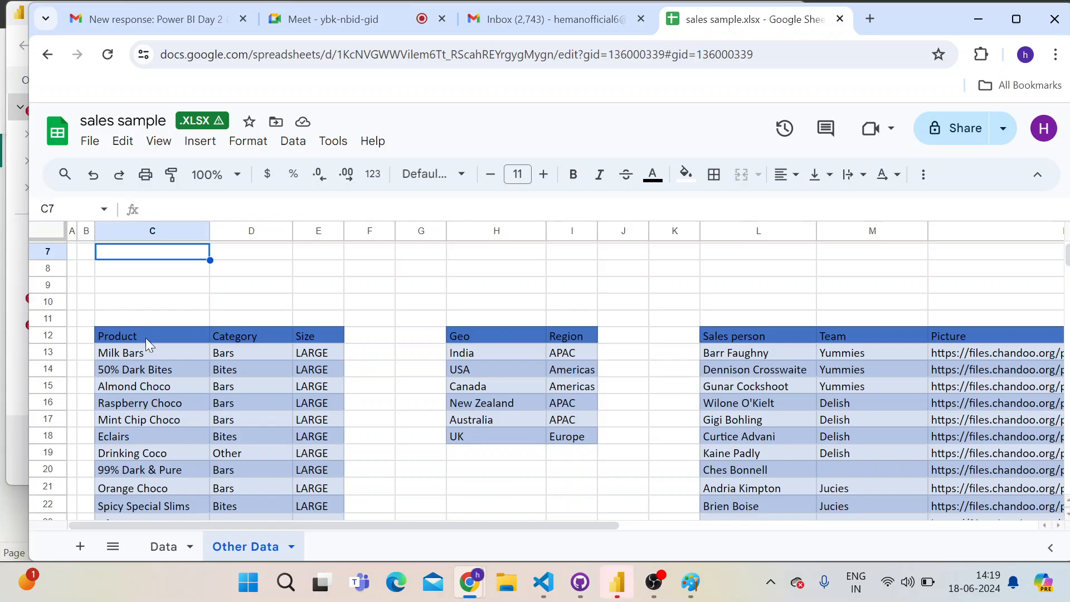
Try to import pb-sales-data-blank (1).xlsx into Power BI Desktop, and cancel the table selection
mouse_move(620, 585)
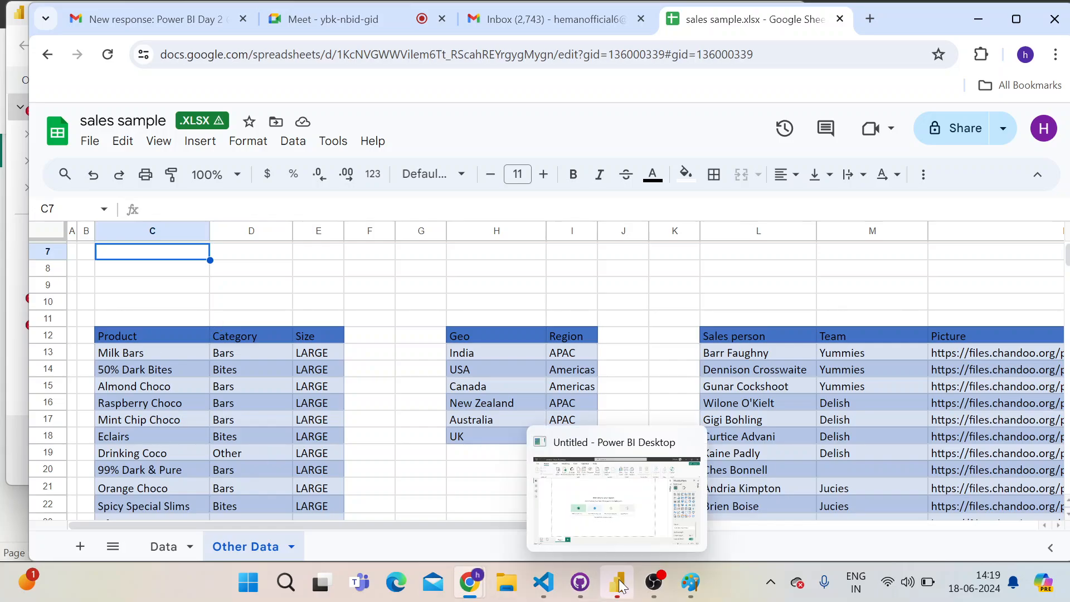
click(604, 481)
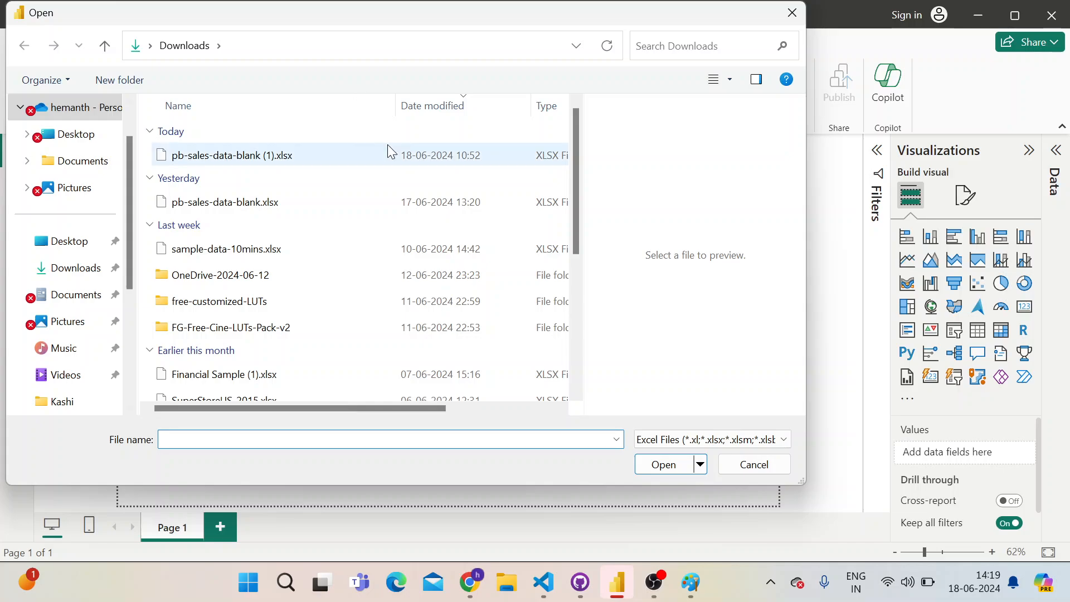
double_click(215, 159)
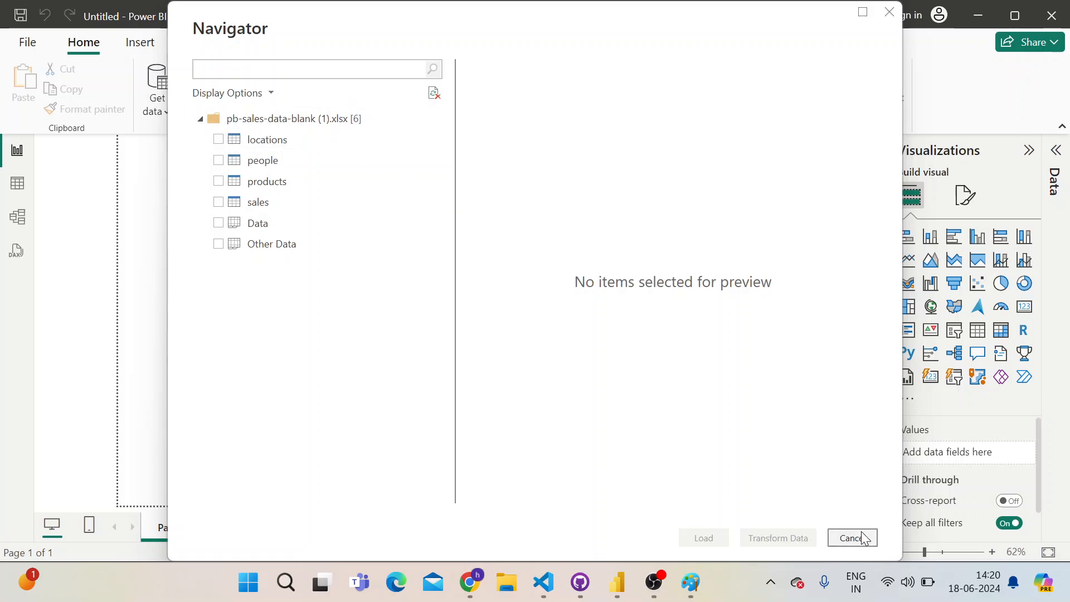
key(alt+Tab)
click(628, 585)
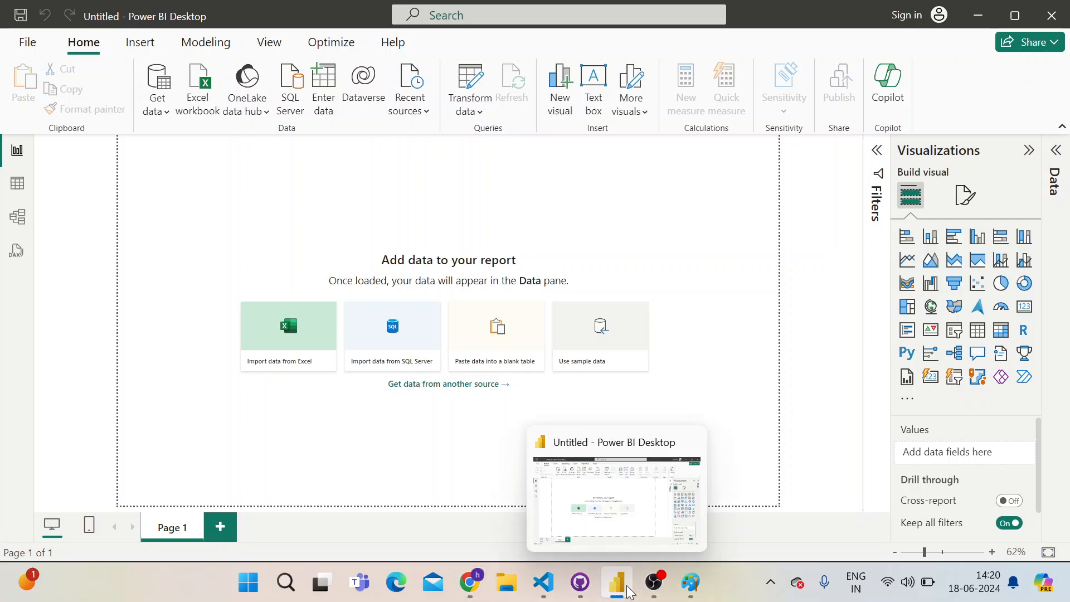
click(624, 586)
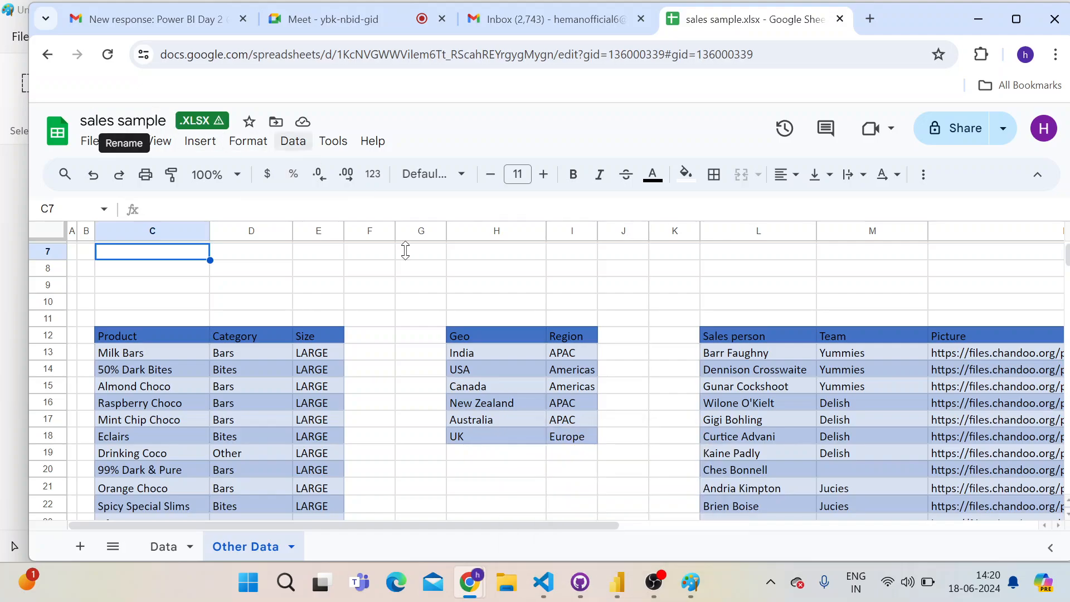
Switch to Power BI Desktop and look through the common data sources and the Excel workbook file picker
click(617, 582)
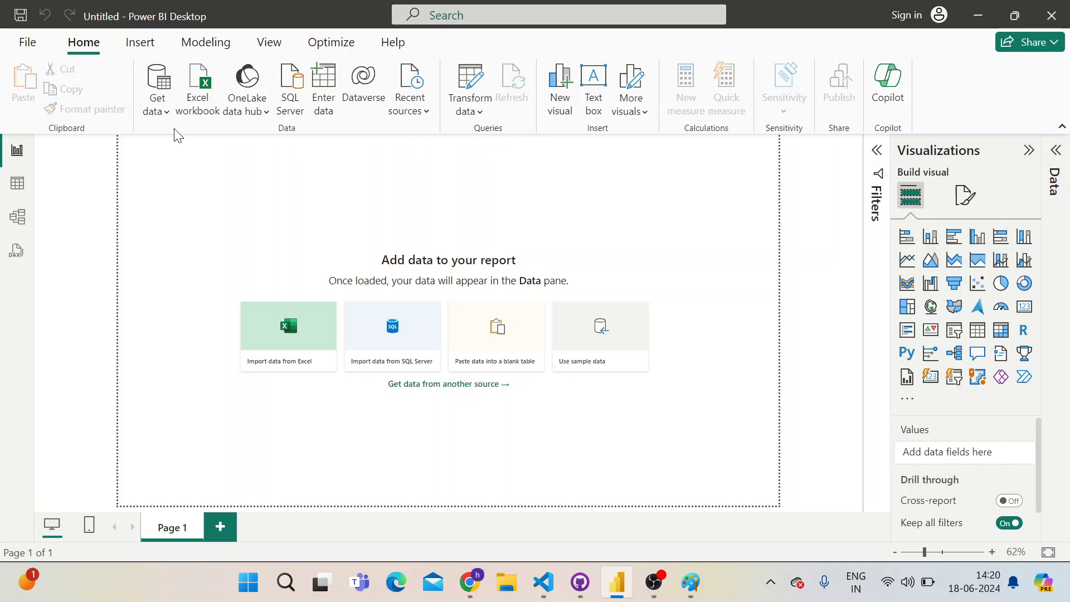
click(163, 104)
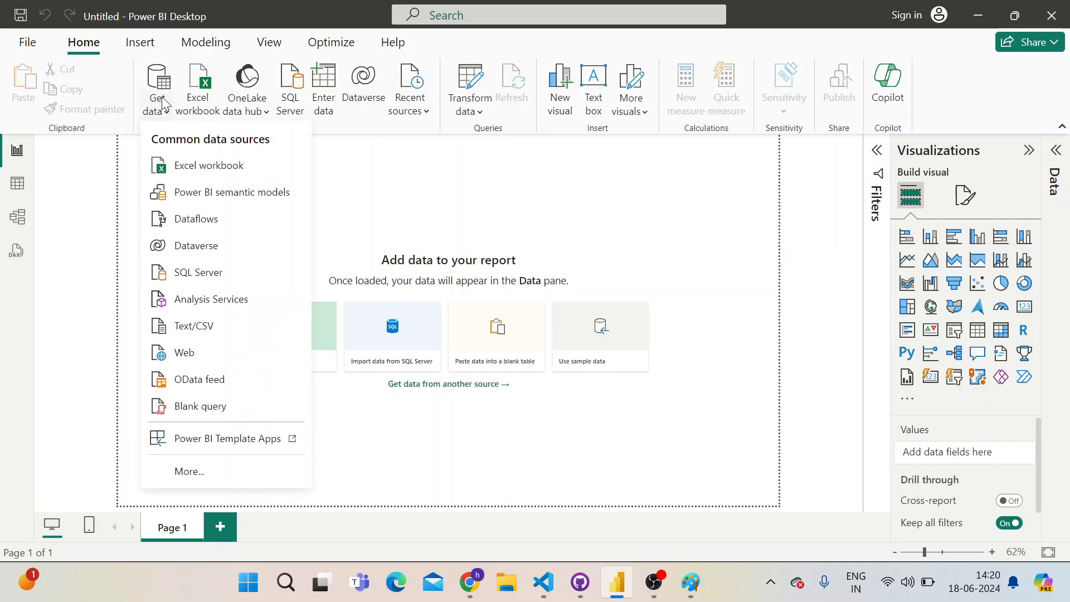
click(200, 170)
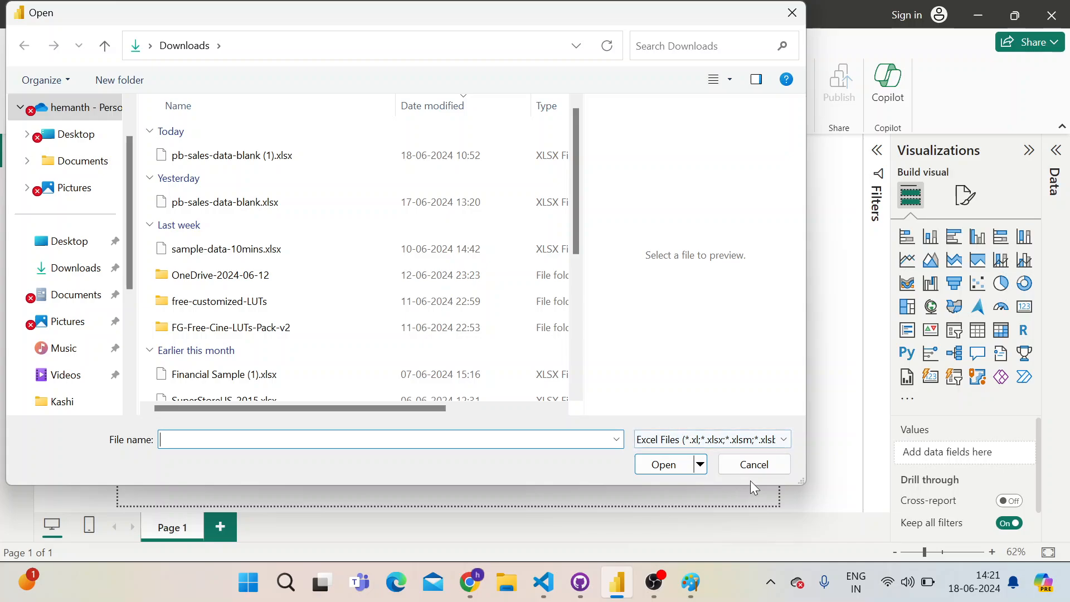
click(758, 468)
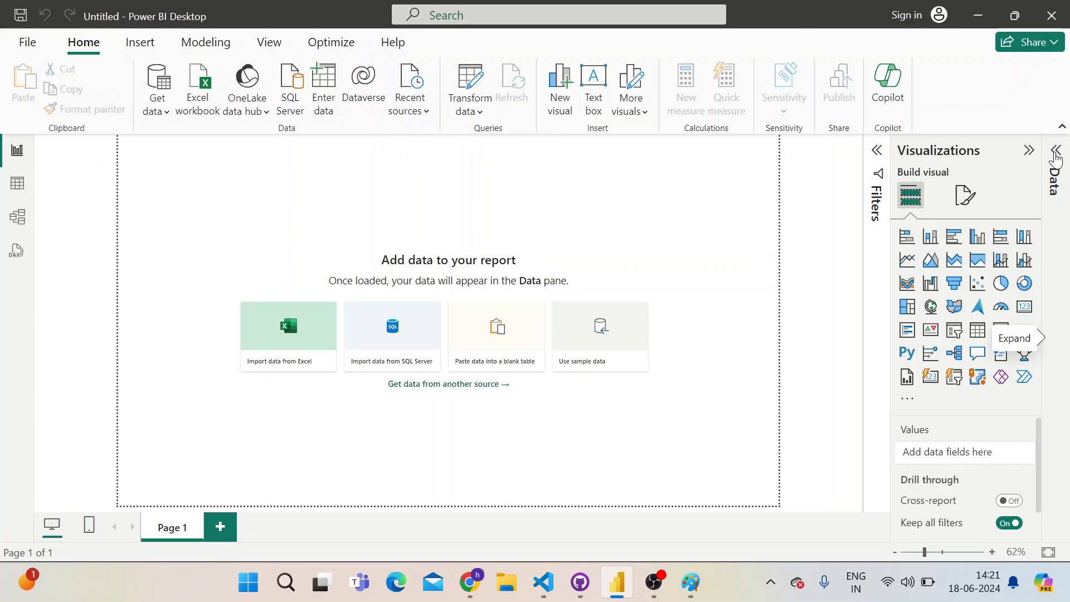
Expand the Data pane and connect the report to the Excel workbook pb-sales-data-blank (1).xlsx using Get data
click(1055, 155)
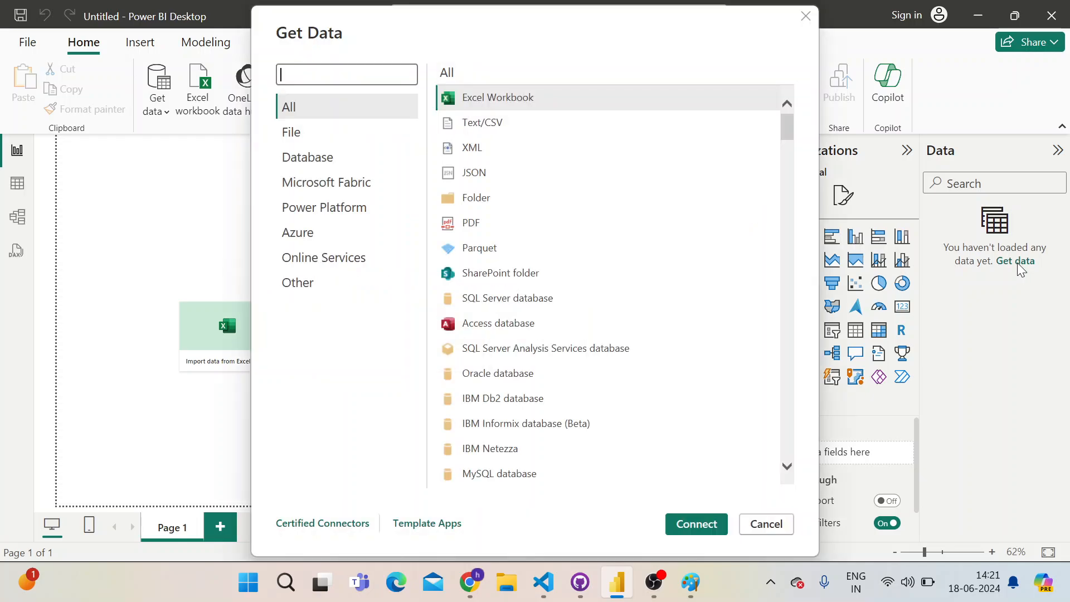
click(510, 98)
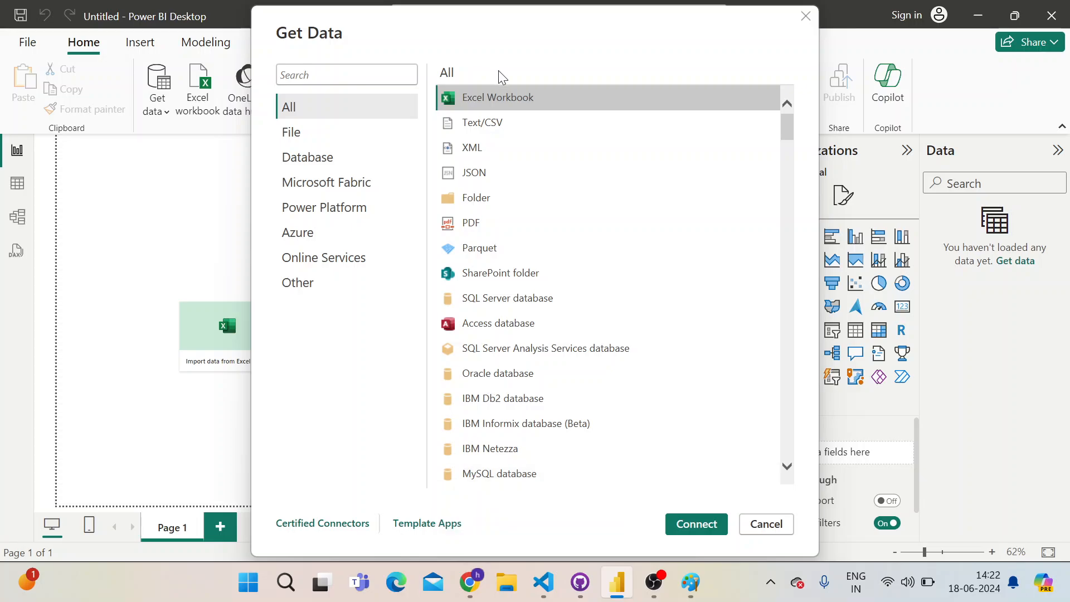
click(523, 97)
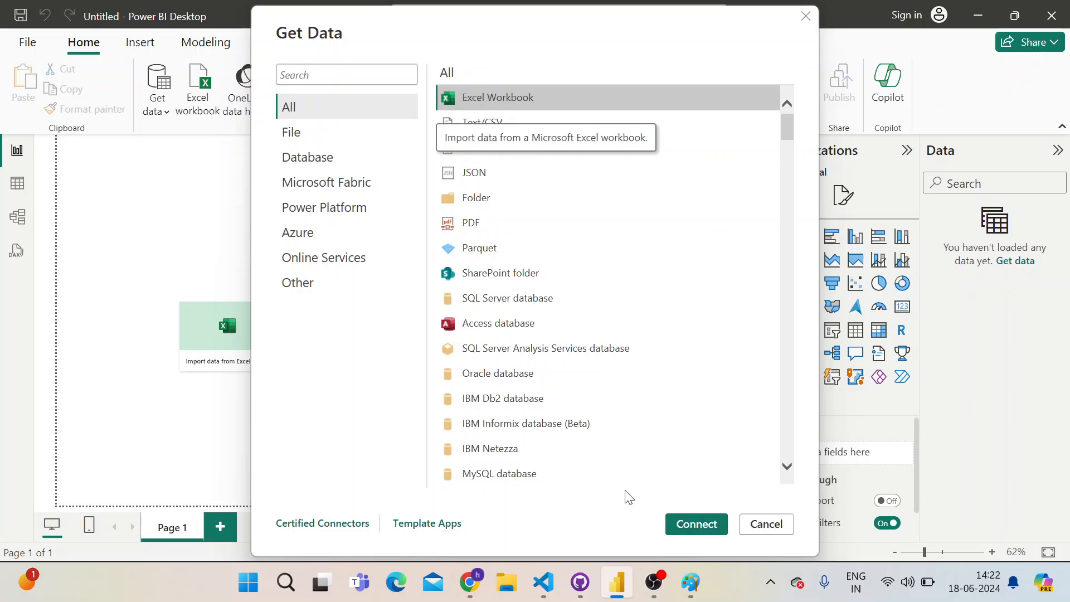
click(696, 524)
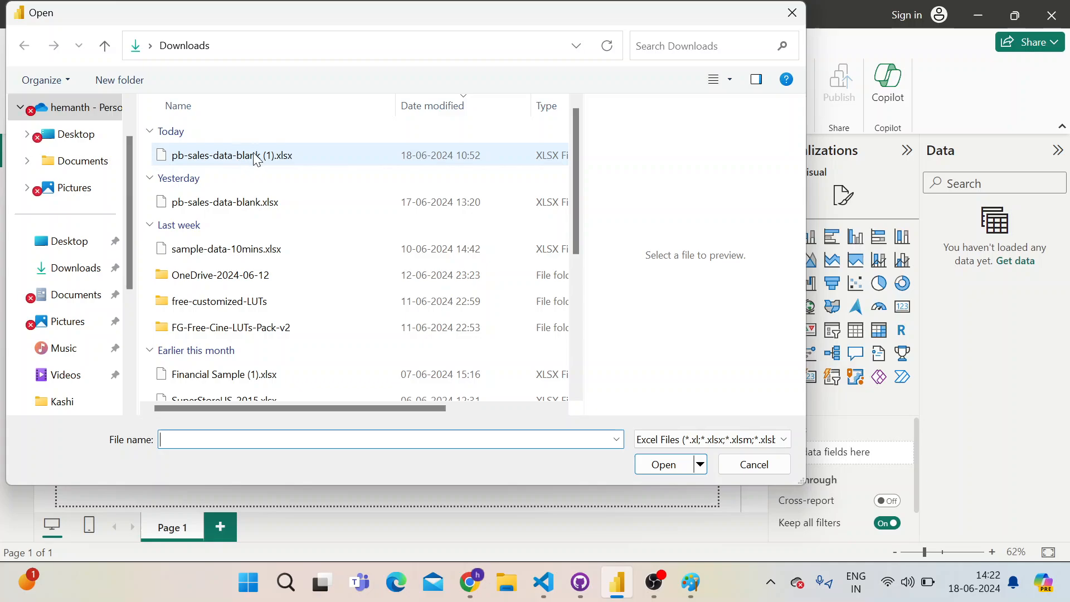
double_click(256, 157)
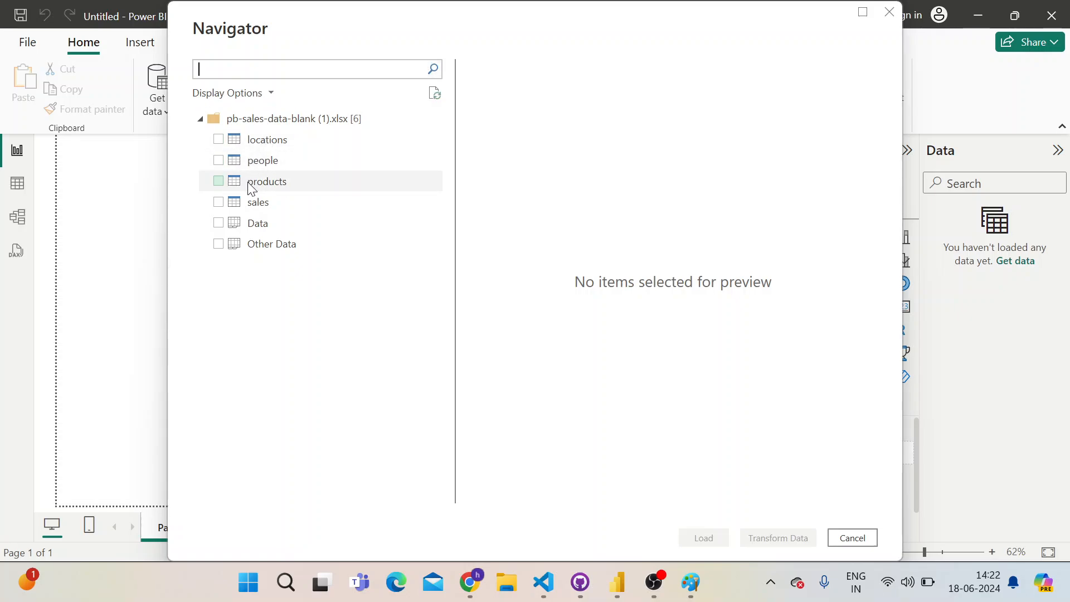
Select the locations table for import and compare its preview with the Geo and Region table on the Other Data sheet
click(218, 139)
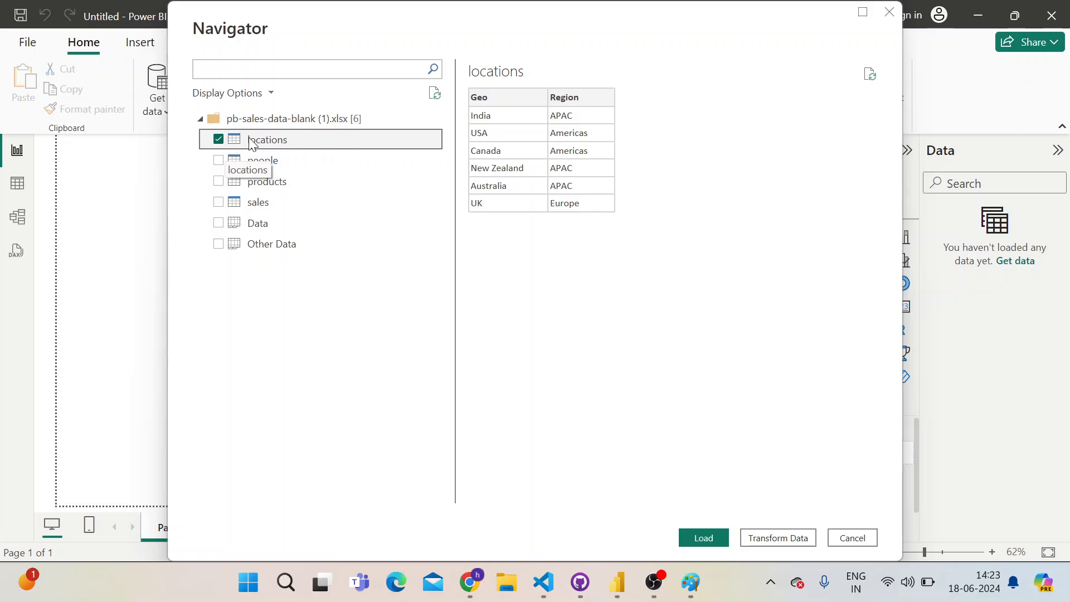
key(alt+Tab)
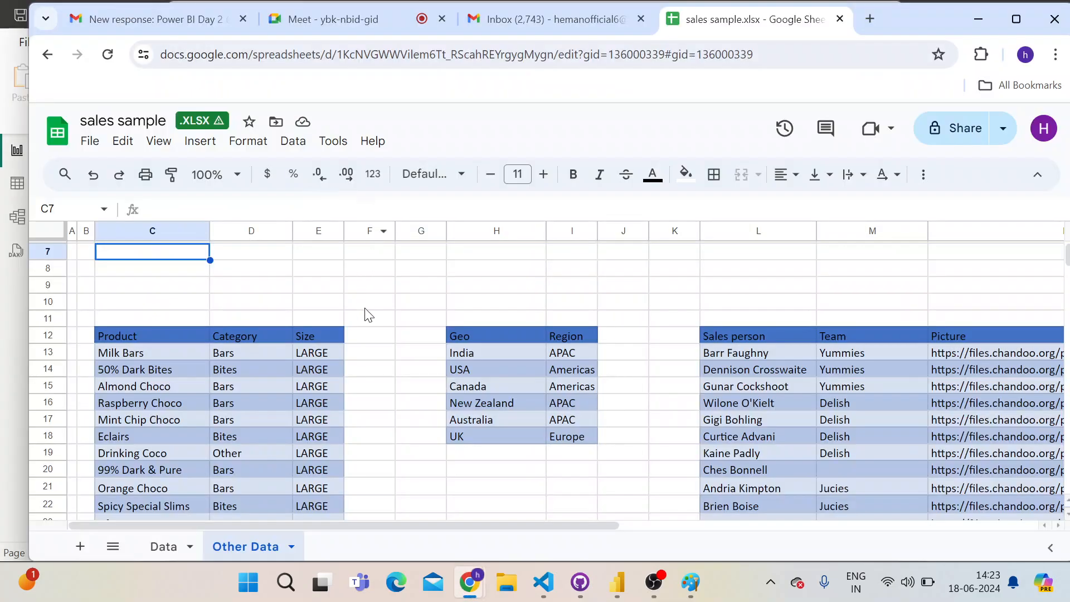
click(473, 337)
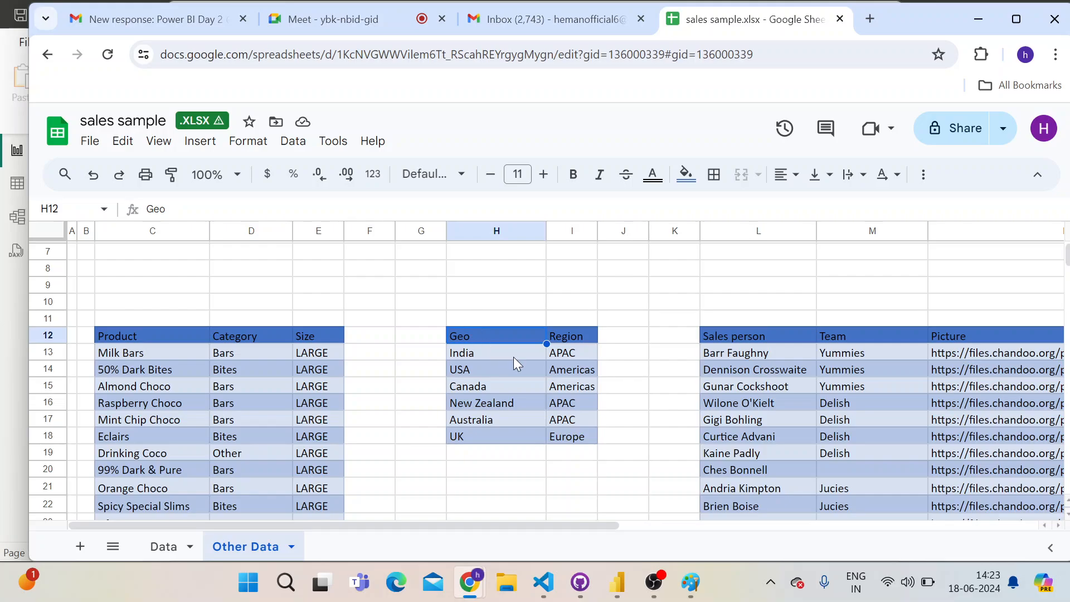
click(490, 311)
drag(432, 311, 606, 465)
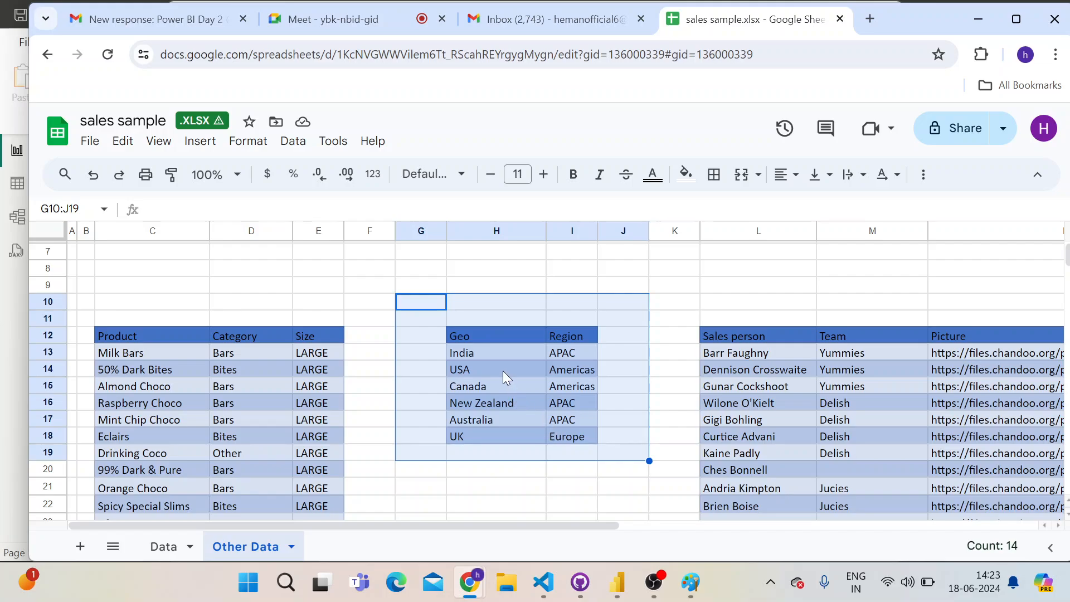
key(alt+Tab)
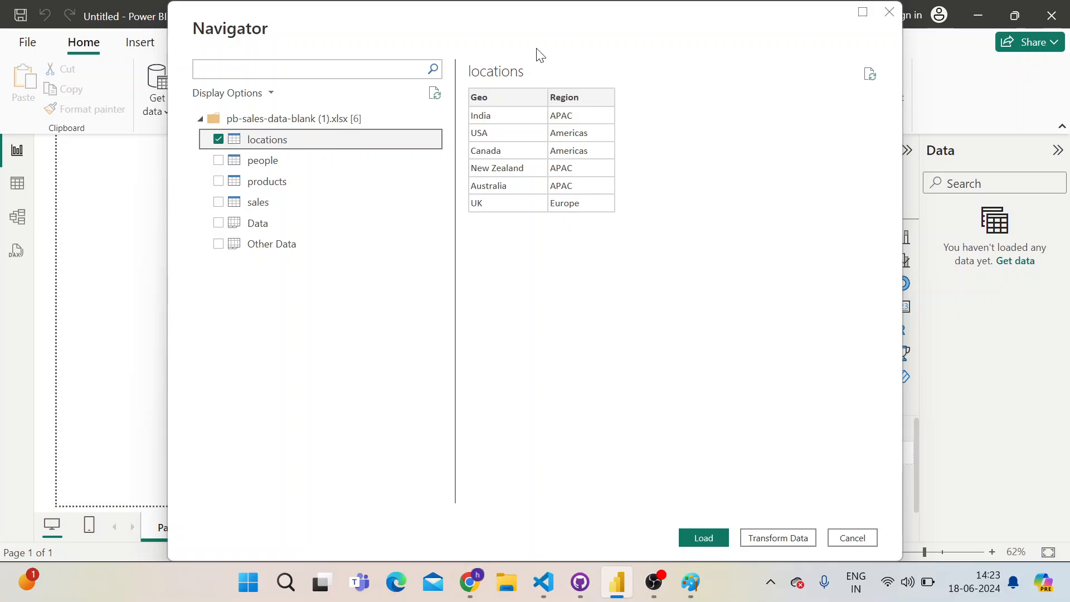
key(alt+Tab)
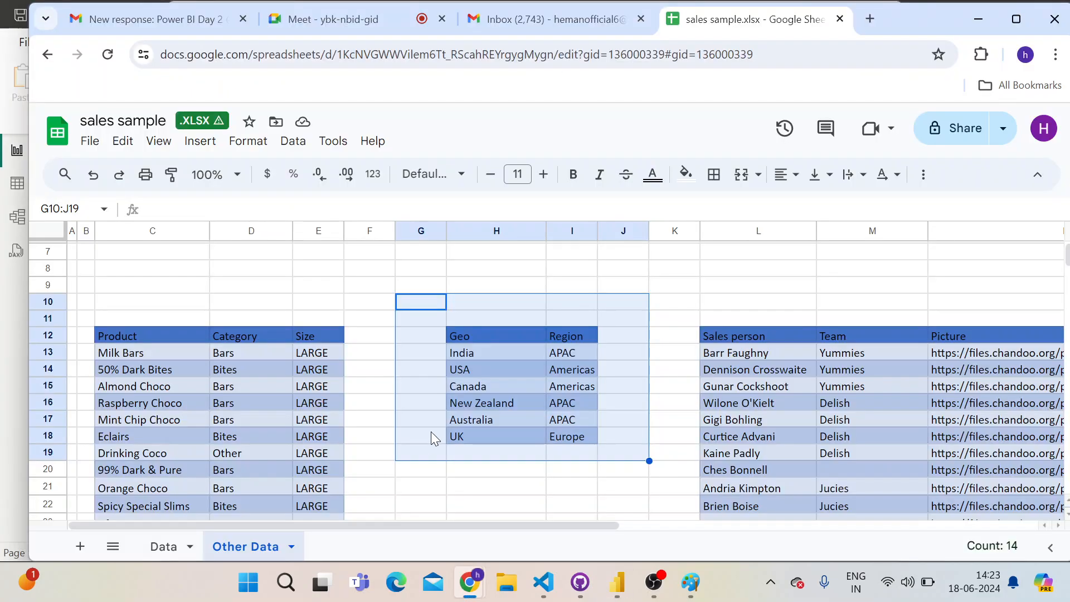
click(464, 310)
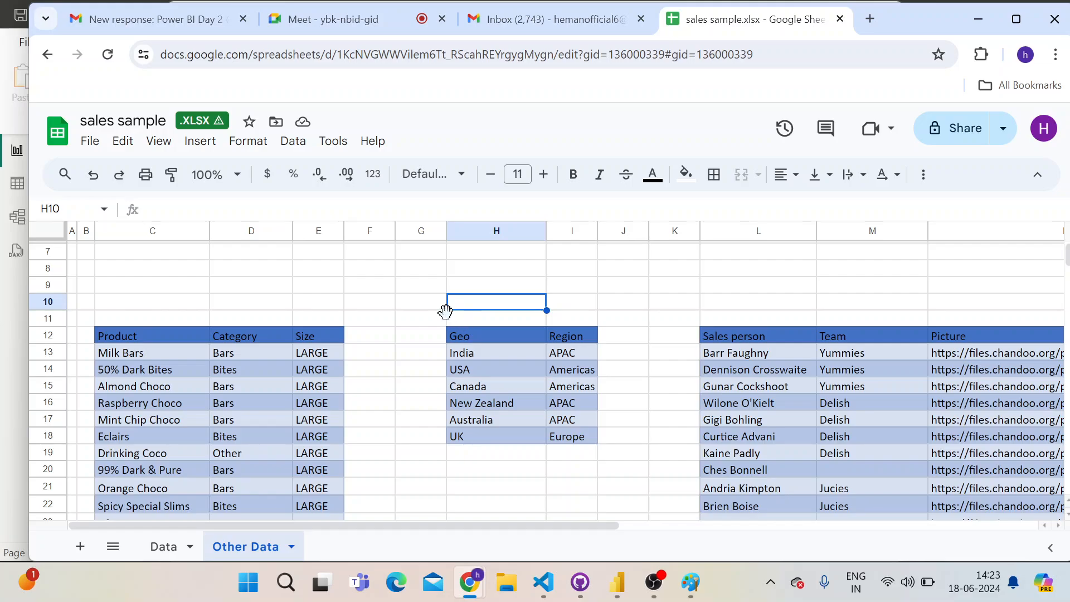
key(alt+Tab)
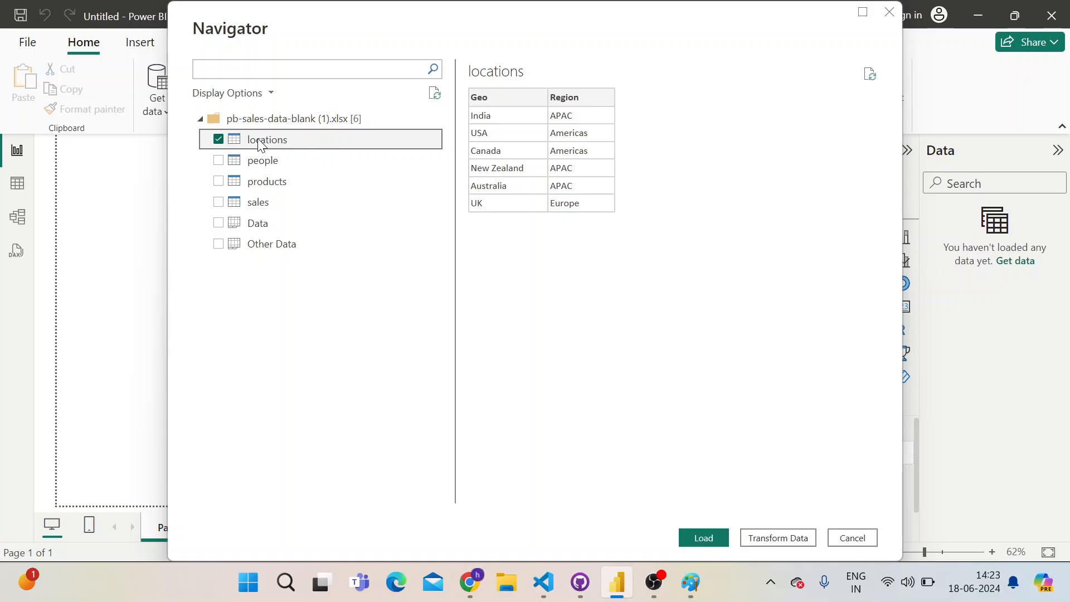
Compare the people table preview with the Other Data sheet and select the people, products and sales tables for import
click(263, 162)
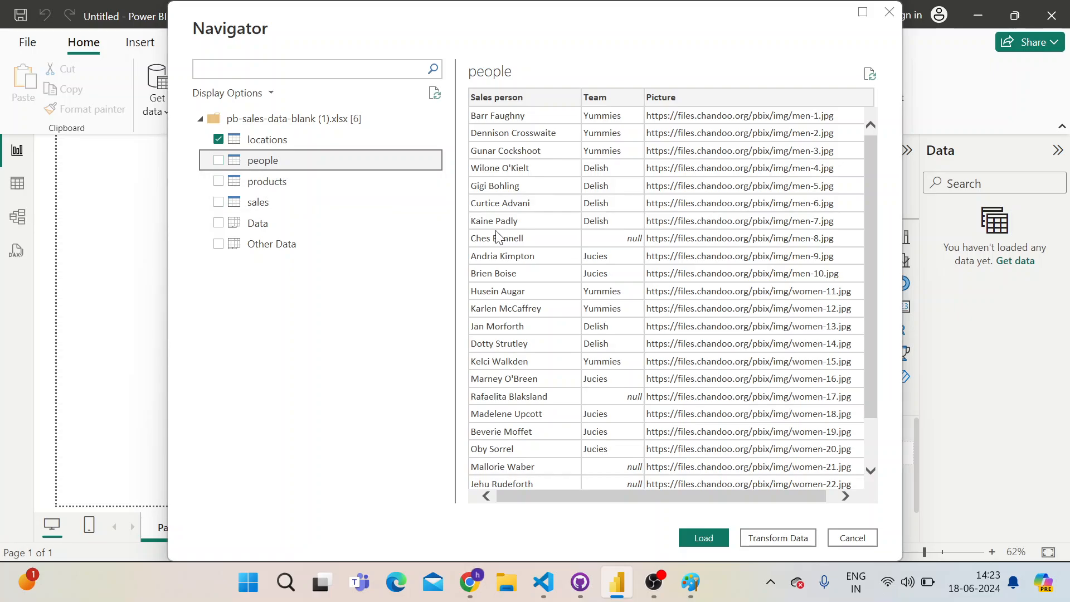
key(alt+Tab)
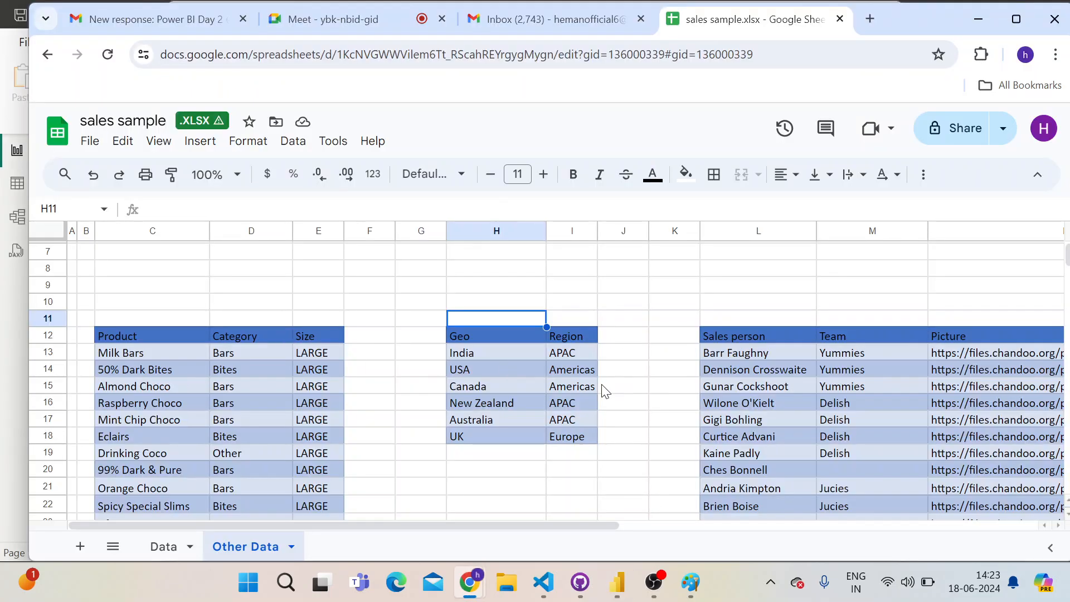
key(alt+Tab)
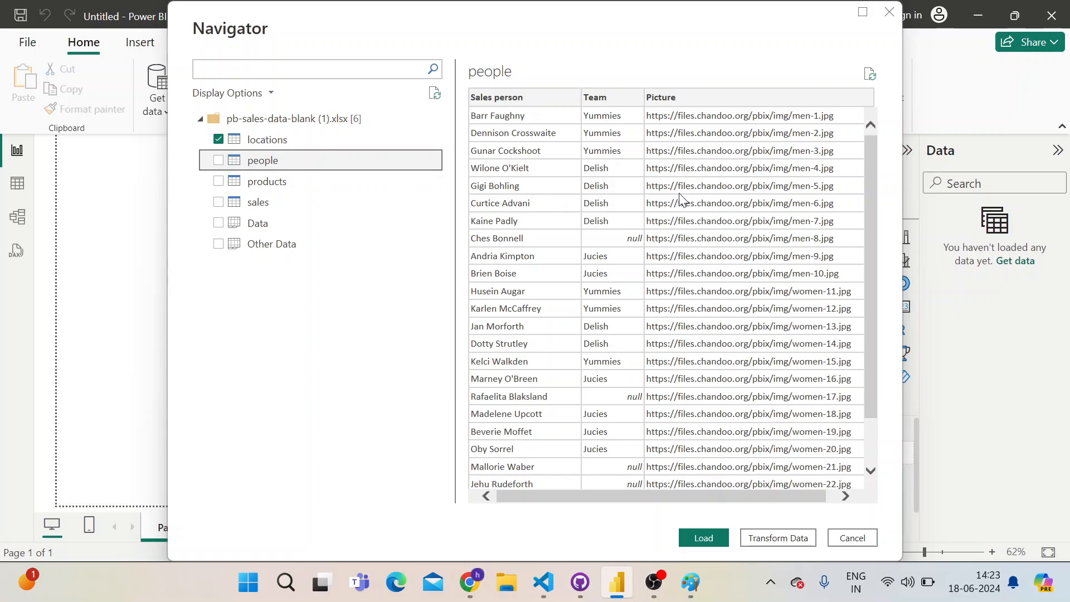
key(alt+Tab)
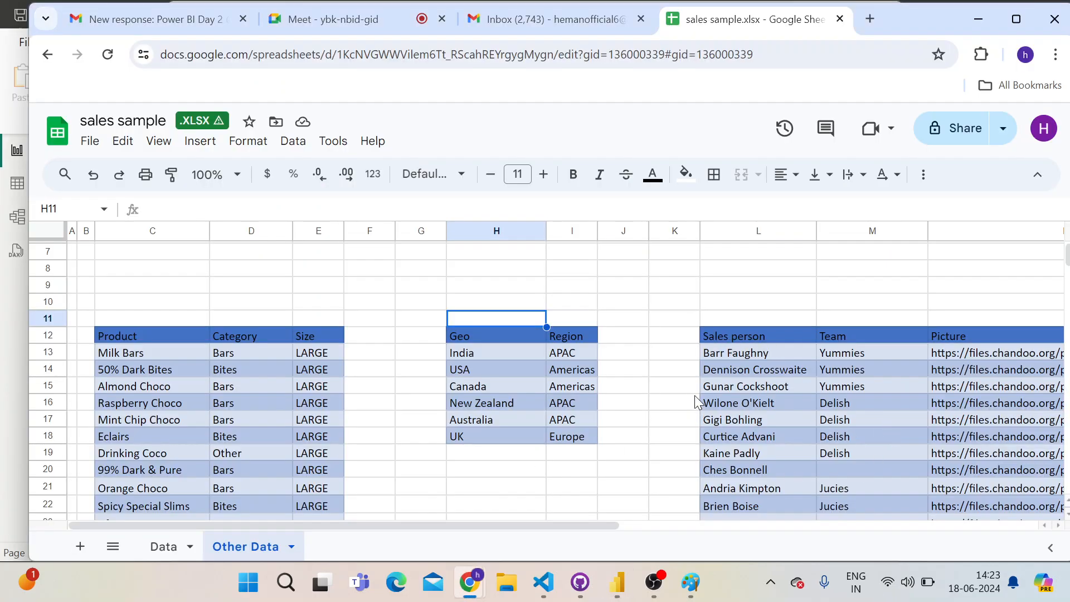
key(alt+Tab)
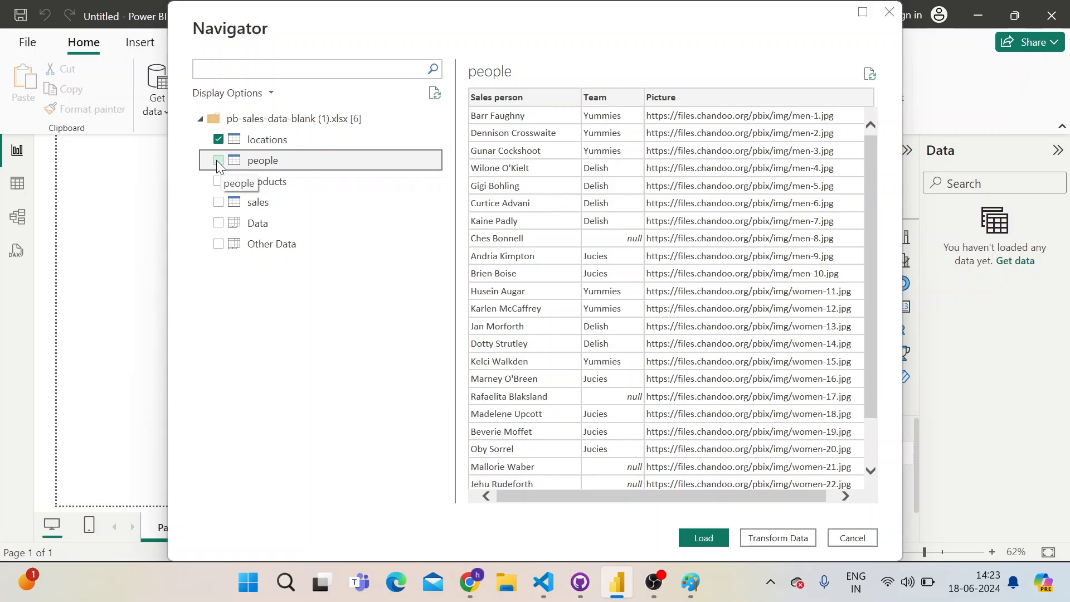
click(218, 161)
click(218, 181)
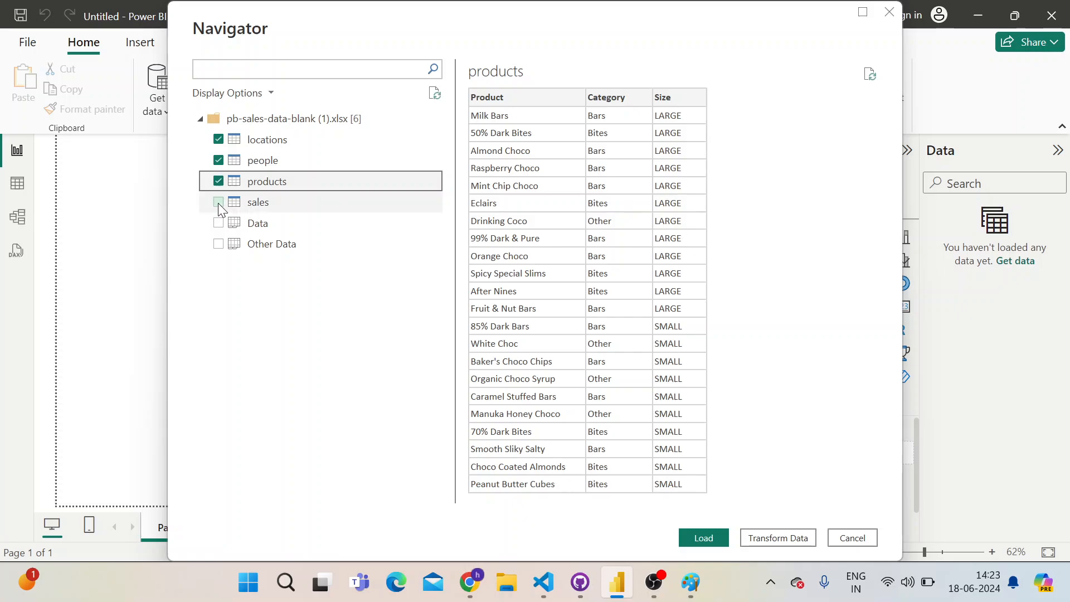
click(219, 202)
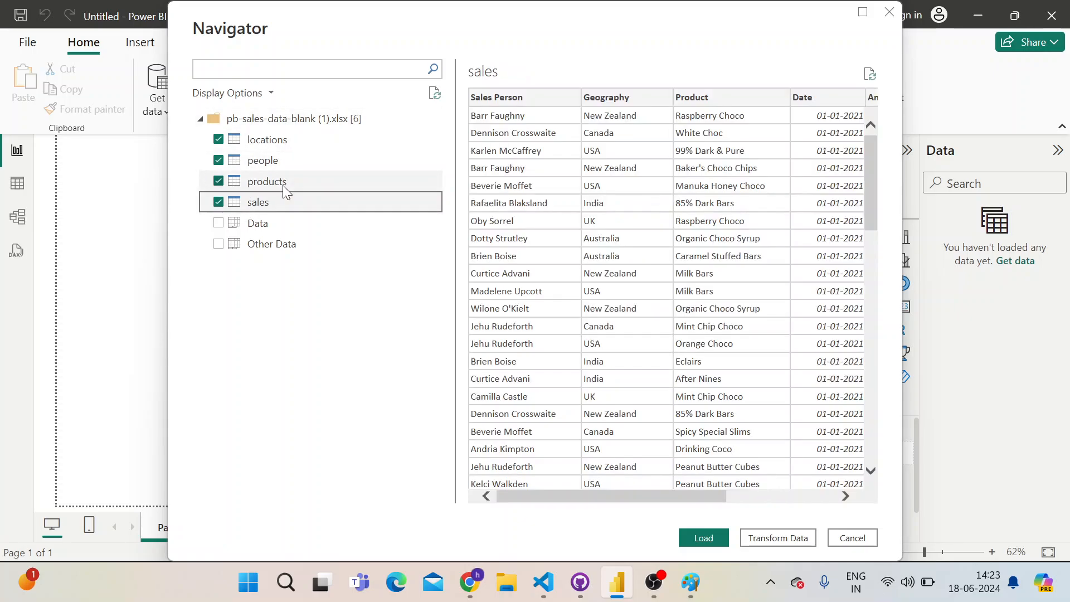
Switch to Google Sheets and review the Product table on Other Data and the sales table on the Data sheet
key(alt+Tab)
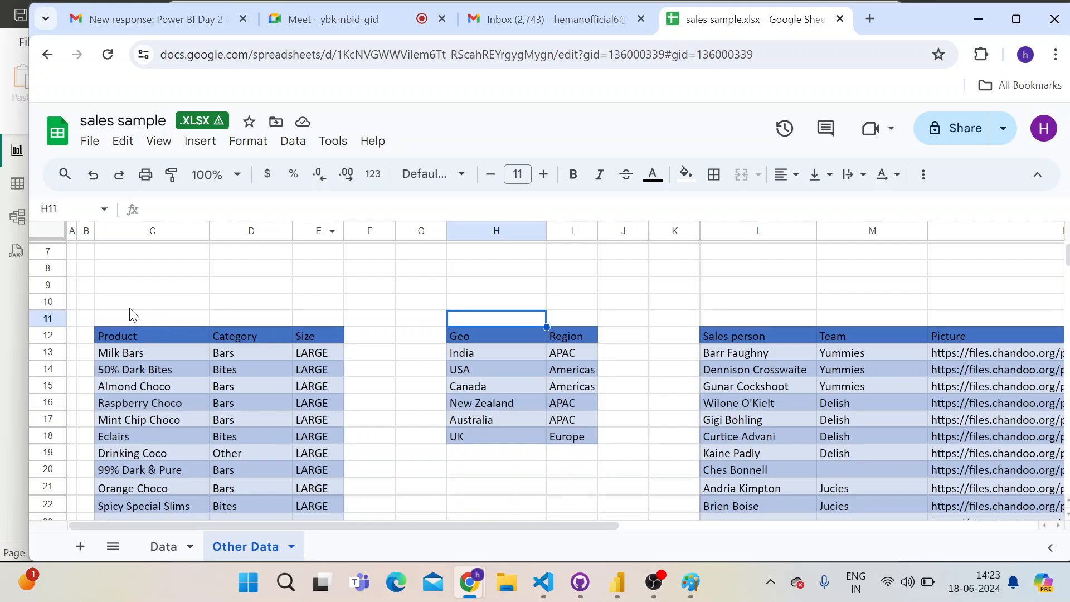
drag(88, 301, 353, 435)
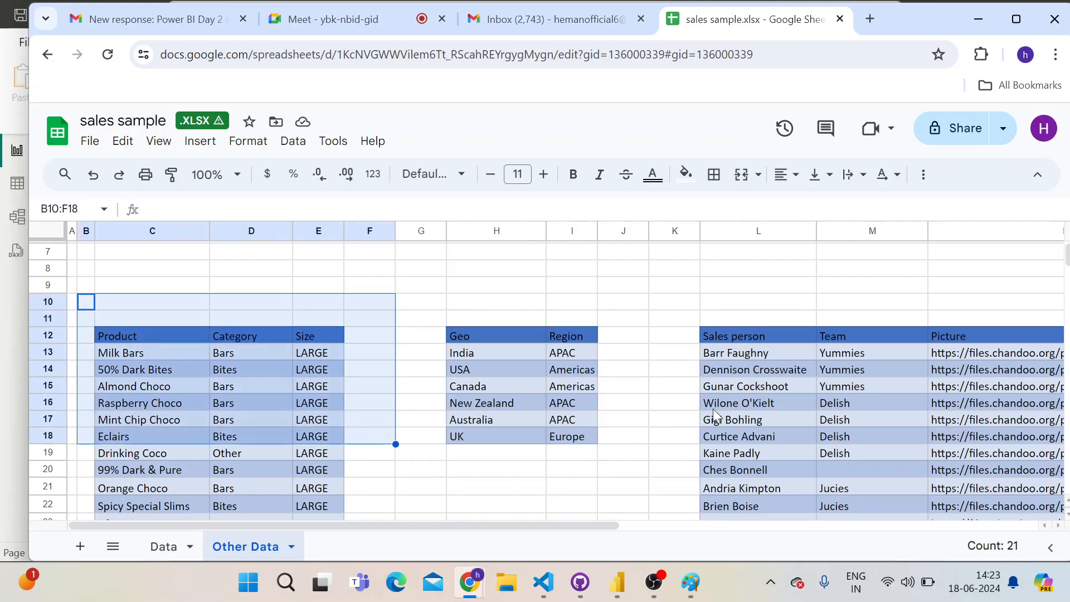
click(163, 546)
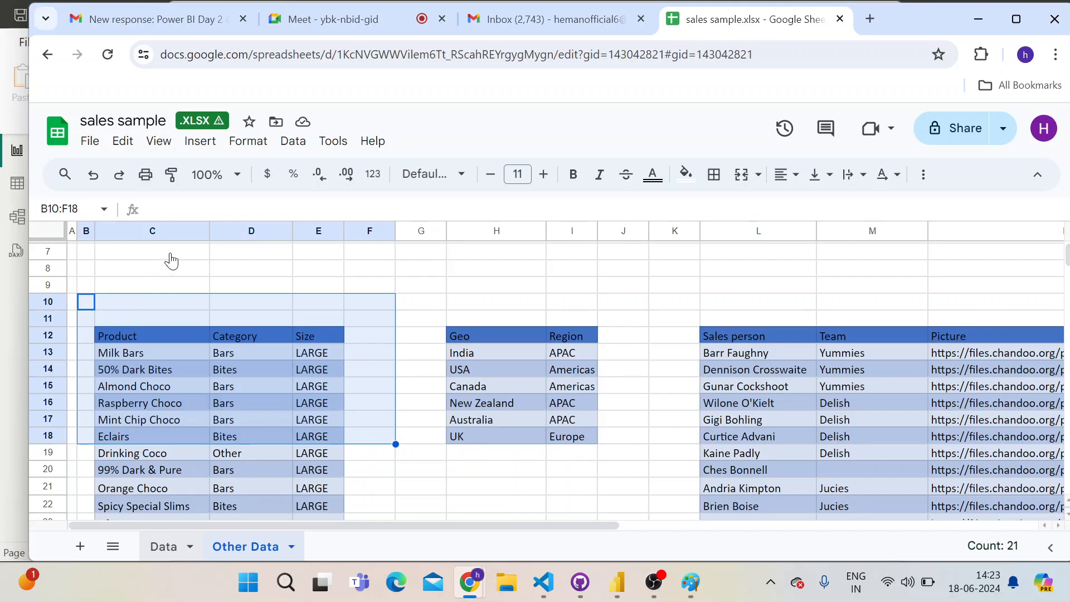
scroll(478, 399, up, 6)
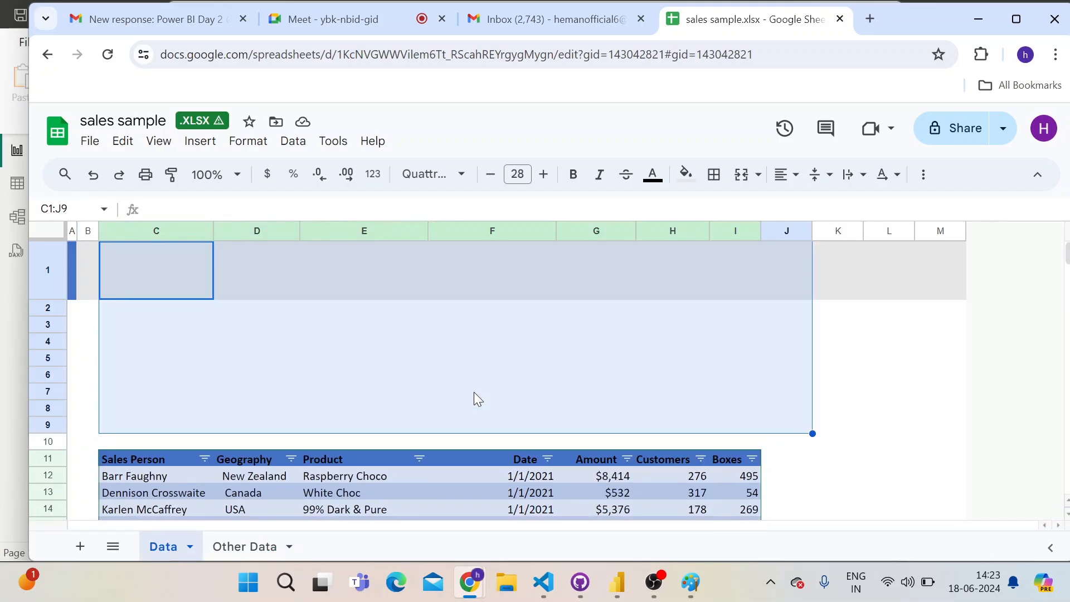
click(833, 401)
Switch to Power BI Desktop and load the selected locations, people, products and sales tables into the report
key(alt+Tab)
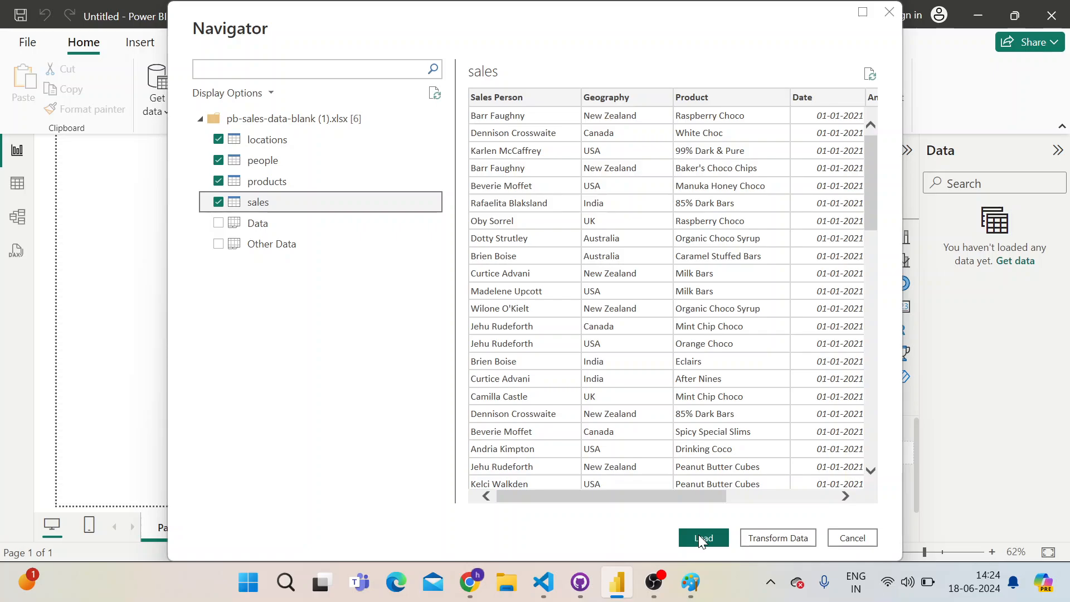
key(alt+Tab)
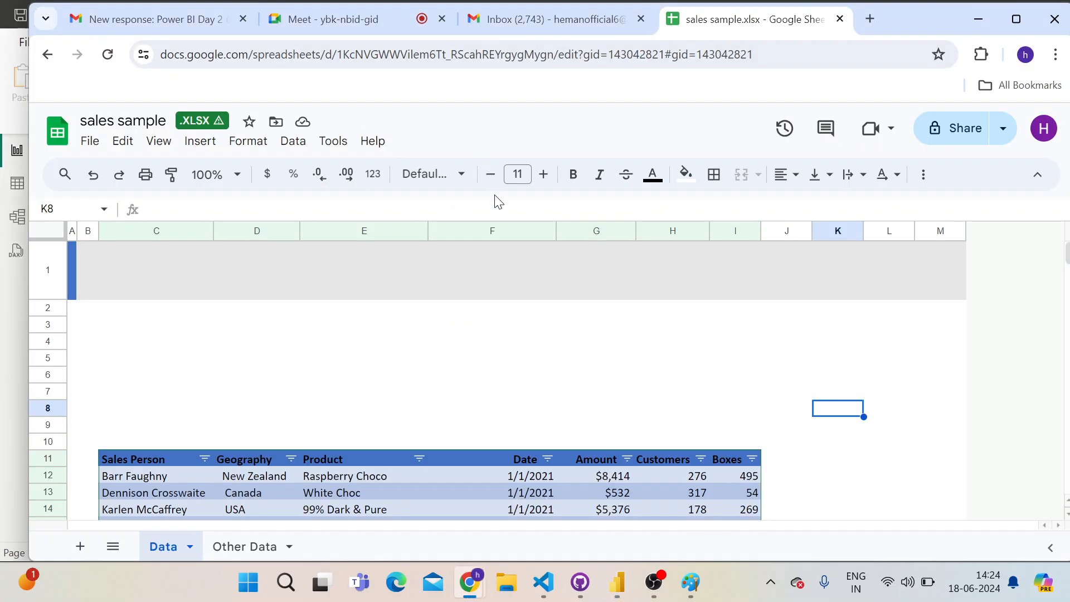
key(alt+Tab)
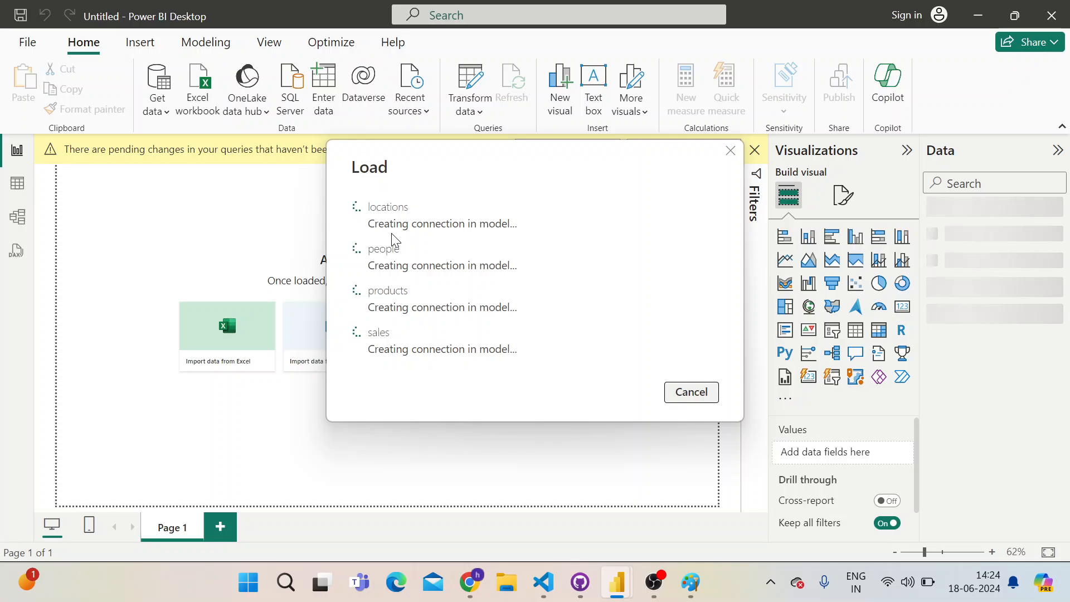
Switch to the Google Meet call and open its participants list
key(alt+Tab)
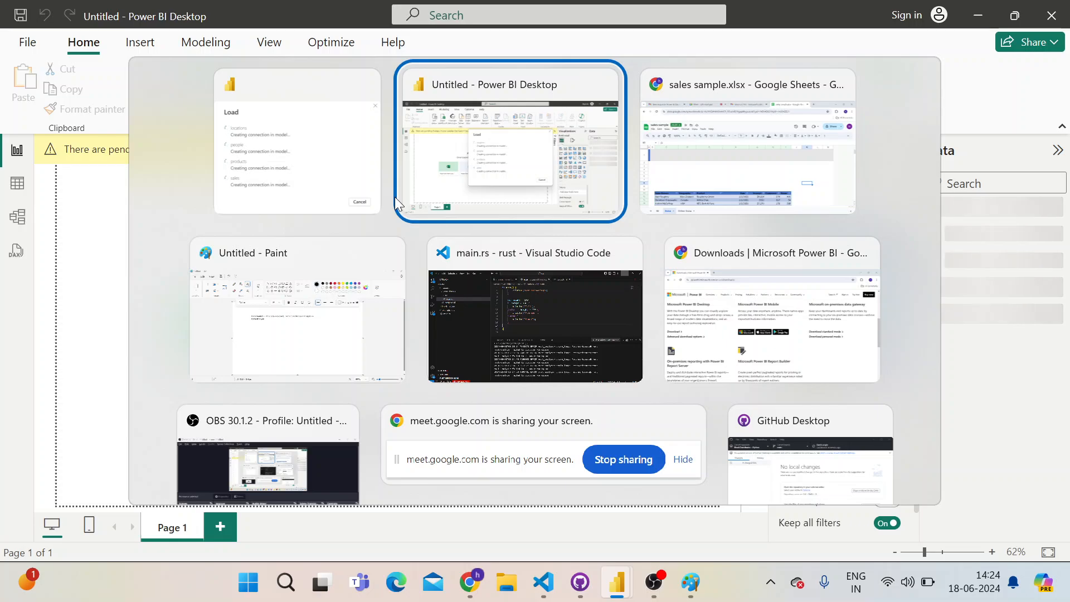
key(Tab)
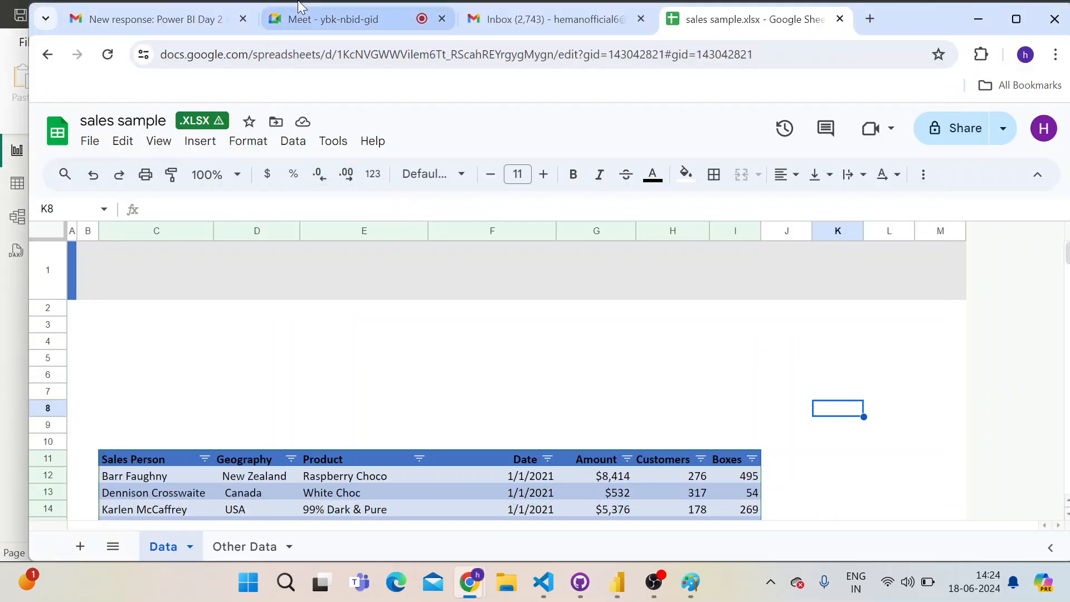
click(302, 21)
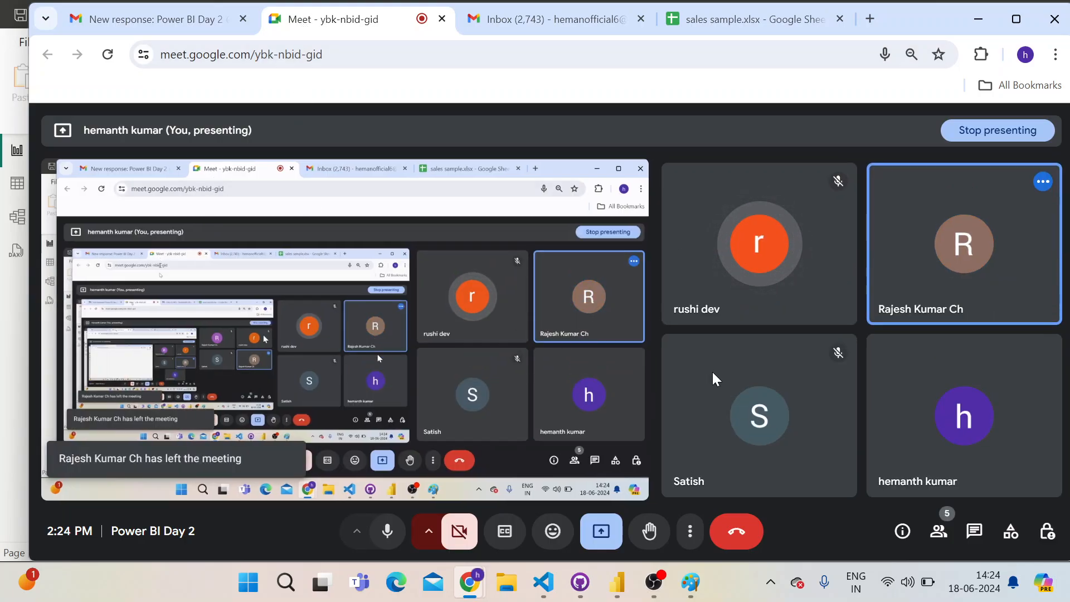
click(938, 532)
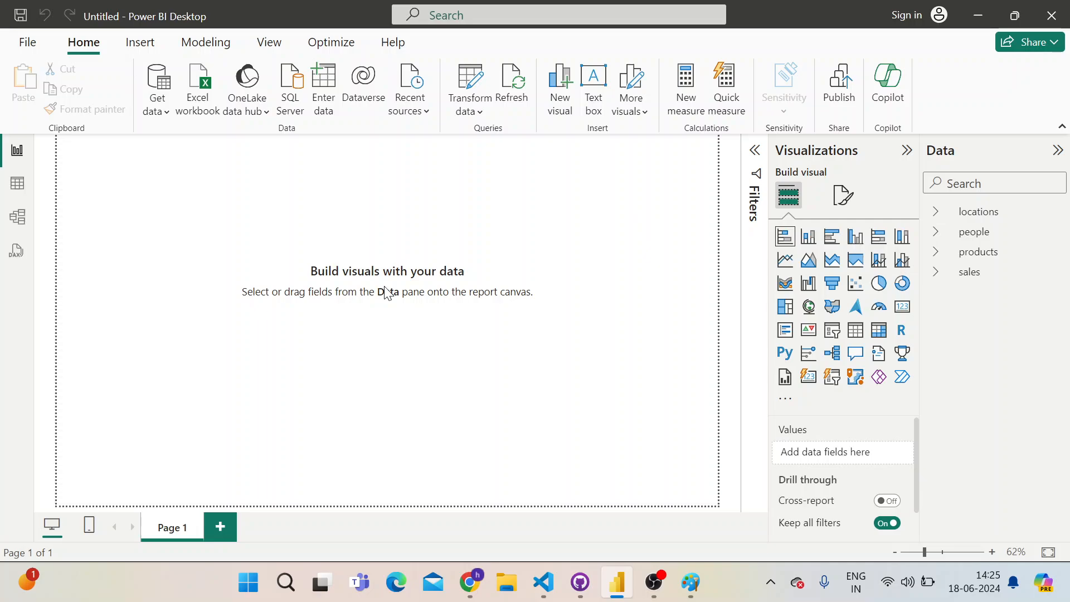
Expand the locations, people, products and sales tables in Power BI Desktop and inspect the sales Date field's hierarchy
click(935, 212)
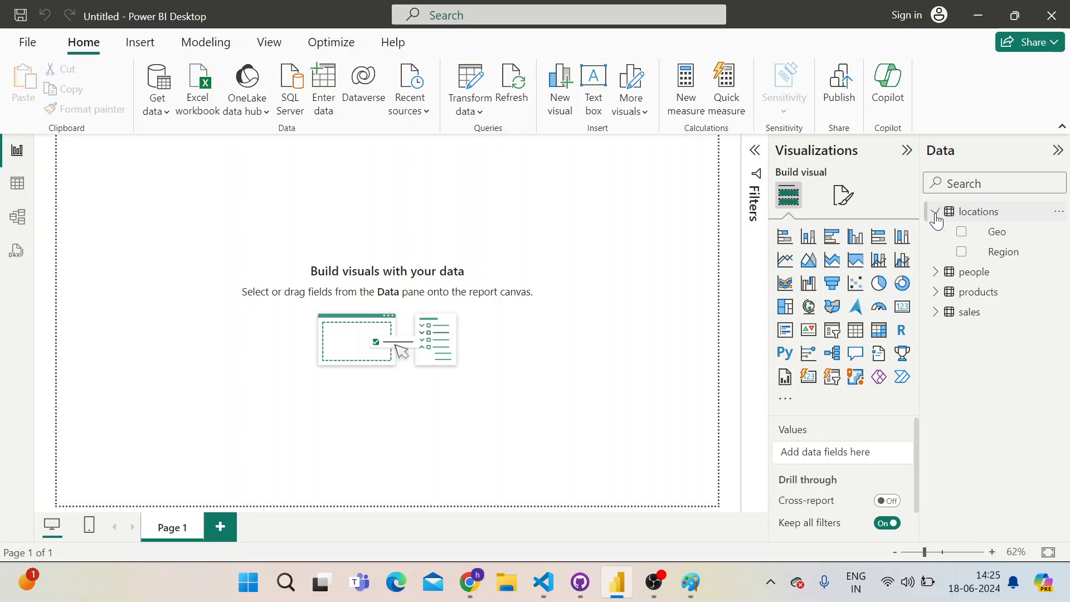
click(938, 274)
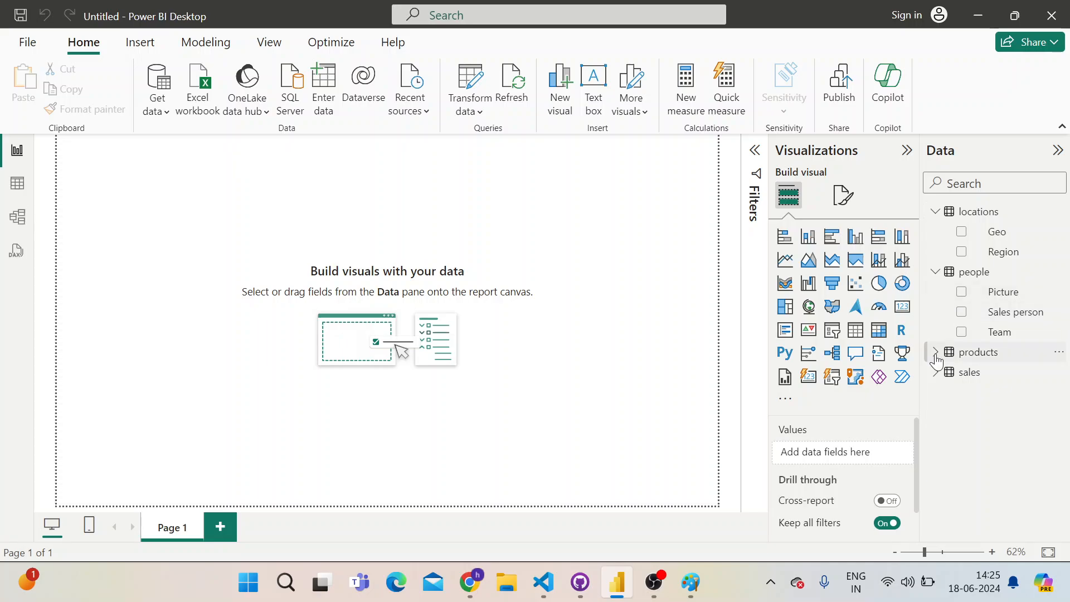
click(936, 354)
click(936, 434)
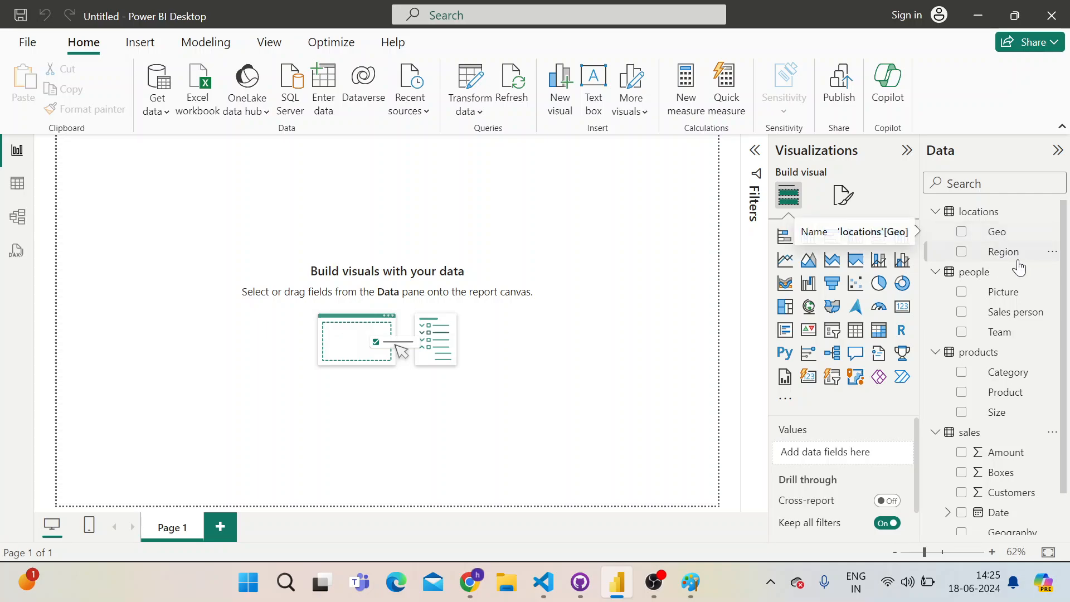
scroll(983, 390, down, 2)
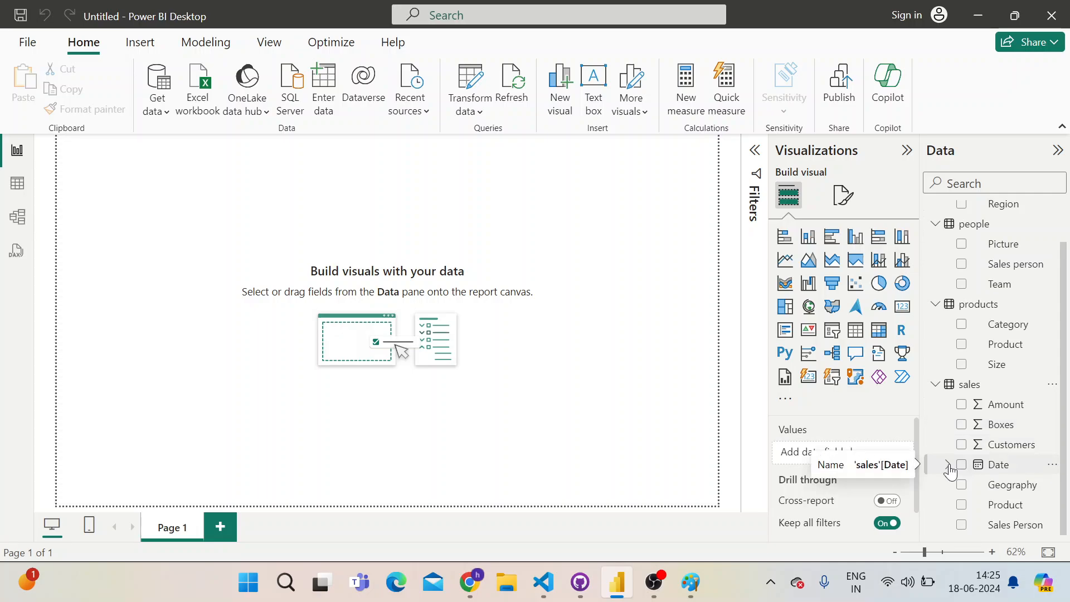
click(947, 467)
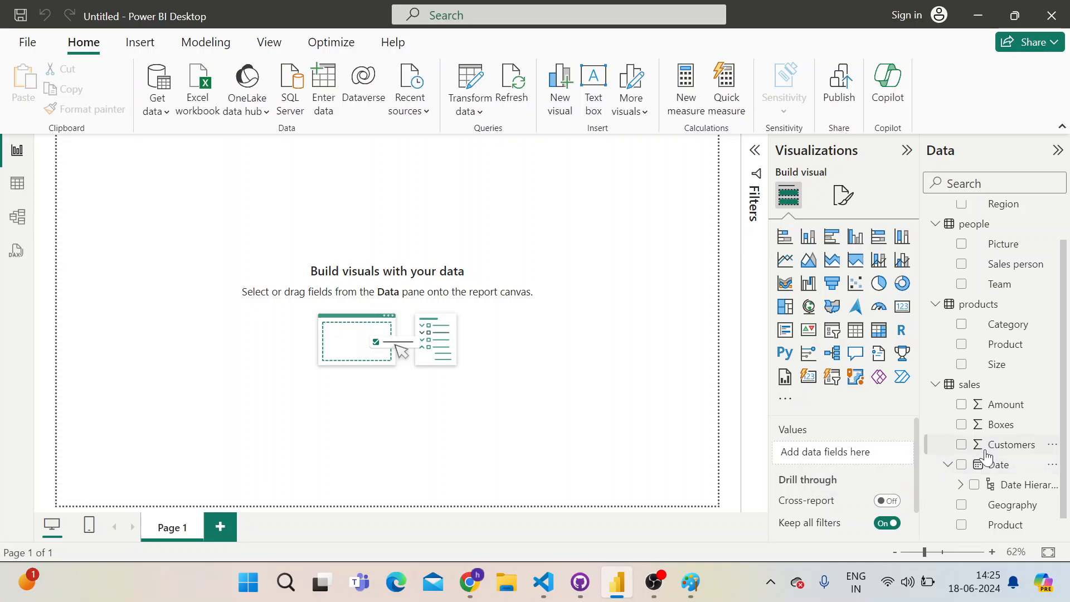
click(947, 466)
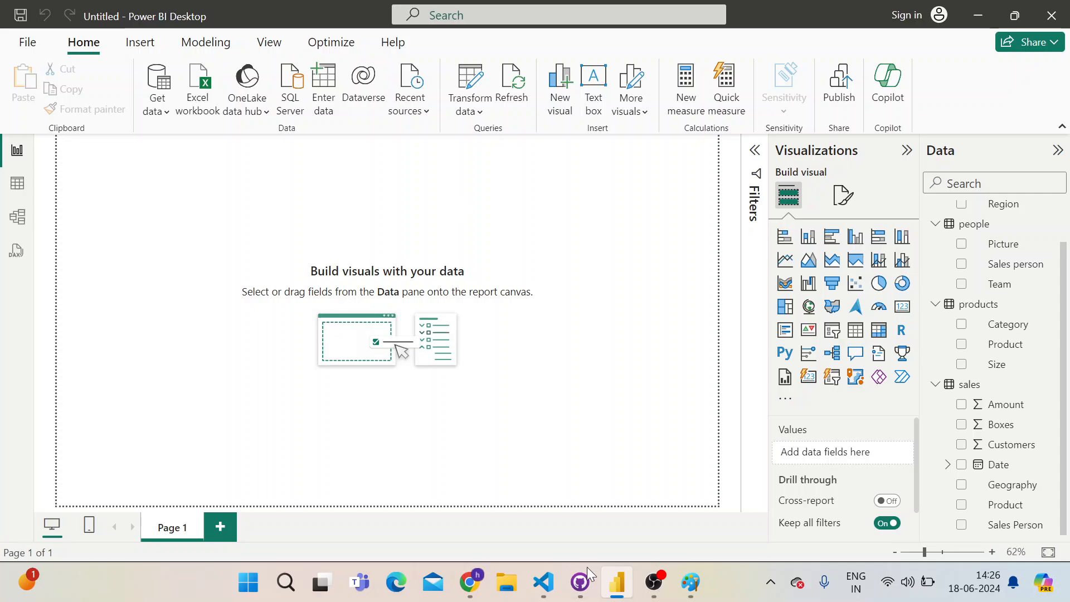
Switch to Paint and add the bold text "Power Query" below the Data Analysis line
click(691, 583)
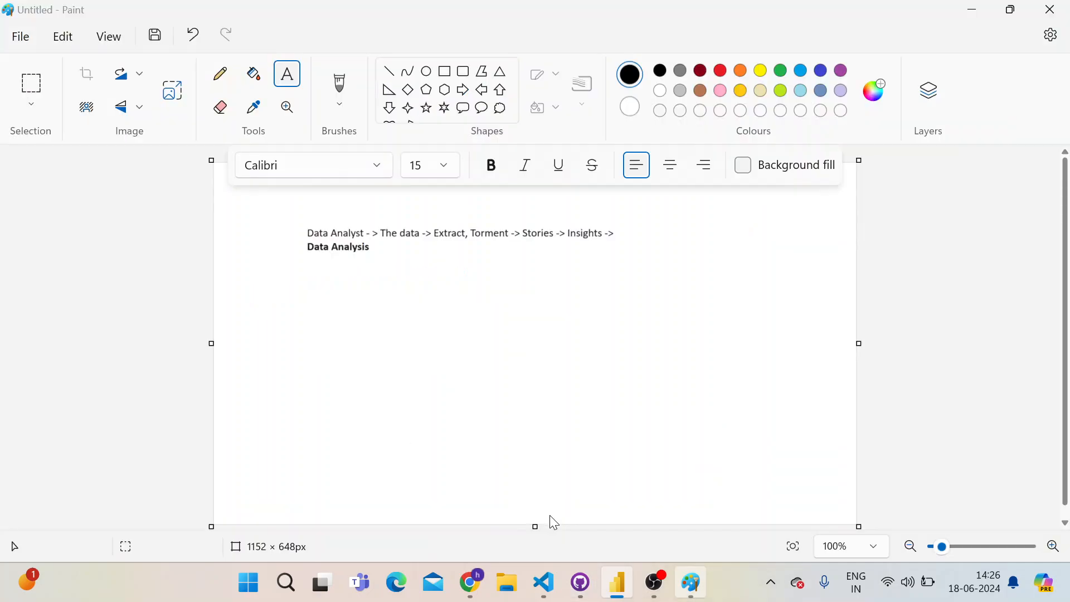
click(319, 291)
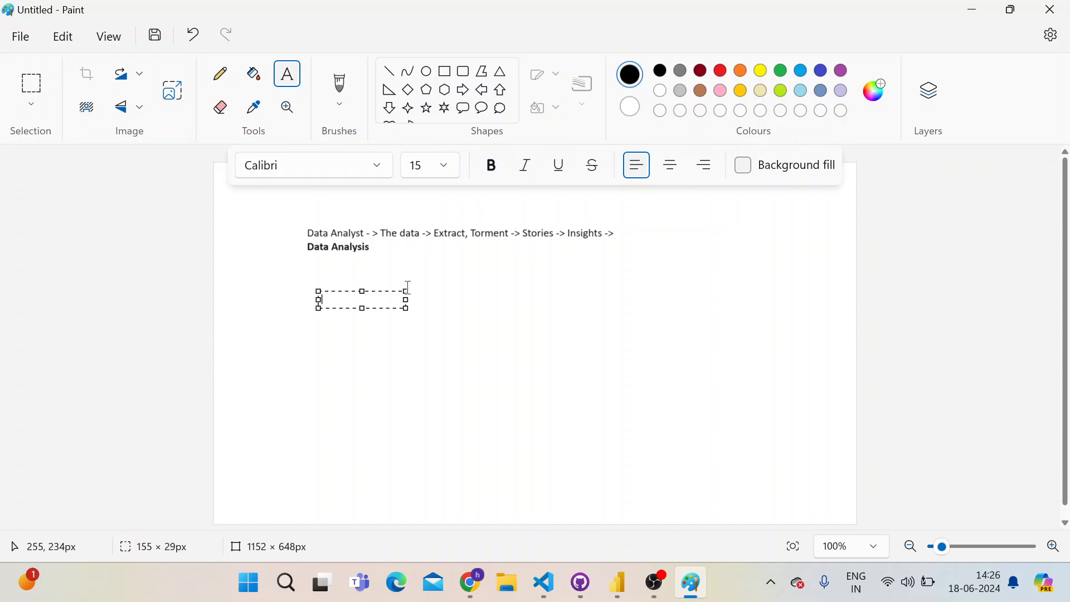
text(Power Query)
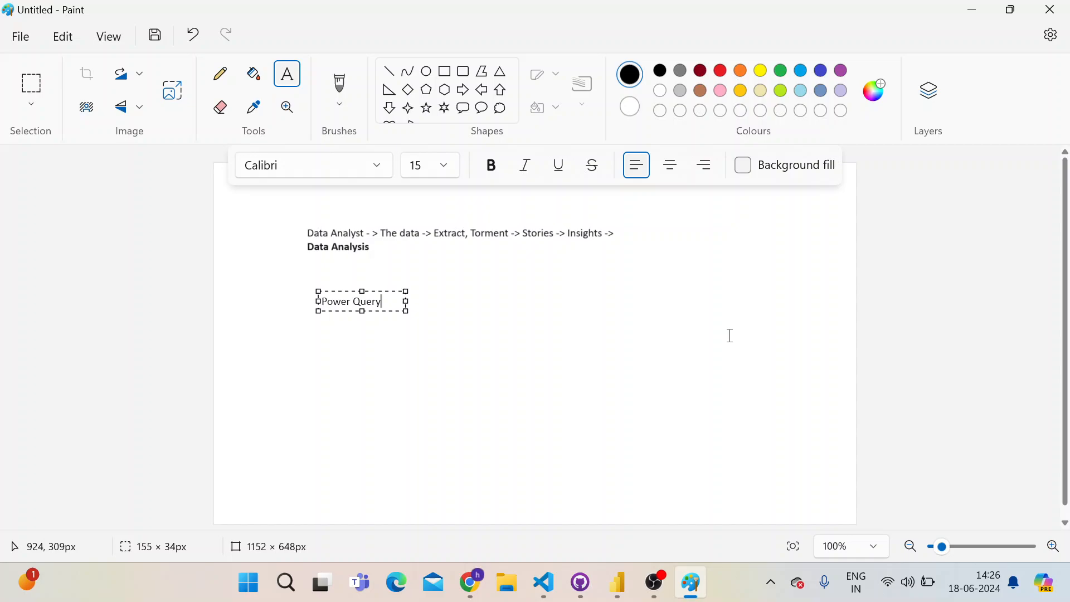
key(ctrl+a)
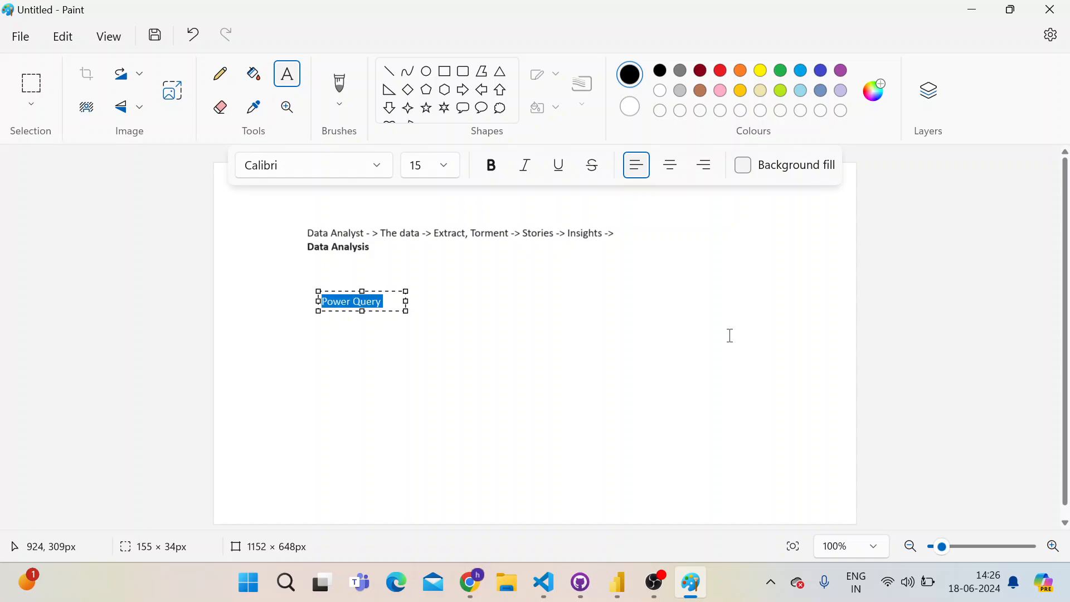
key(ctrl+b)
drag(407, 308, 477, 336)
click(538, 327)
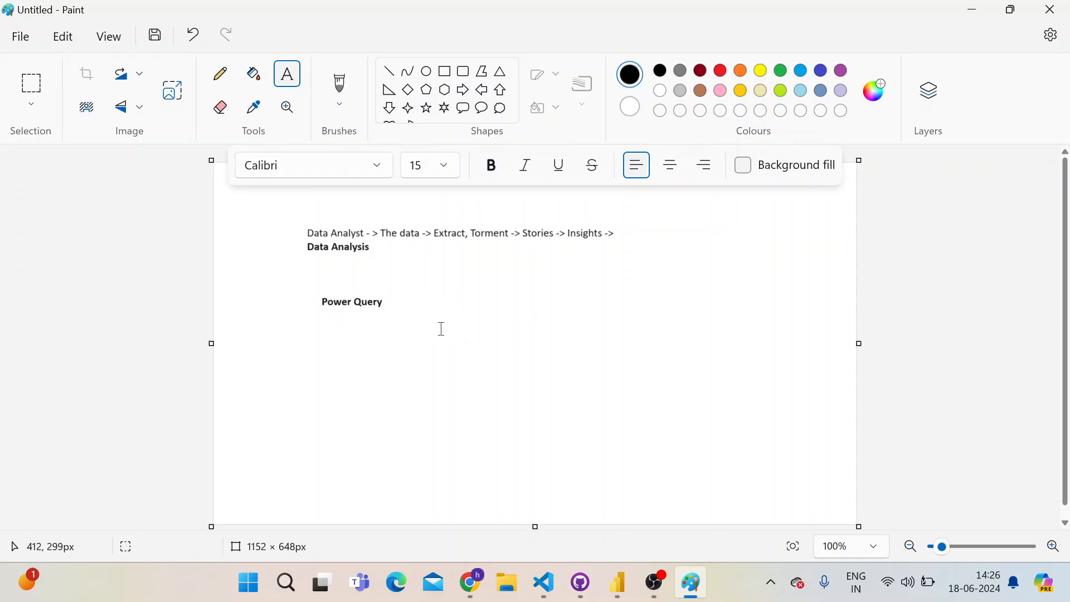
Switch to Power BI Desktop, insert an empty clustered column chart on Page 1 and enlarge it
key(alt+Tab)
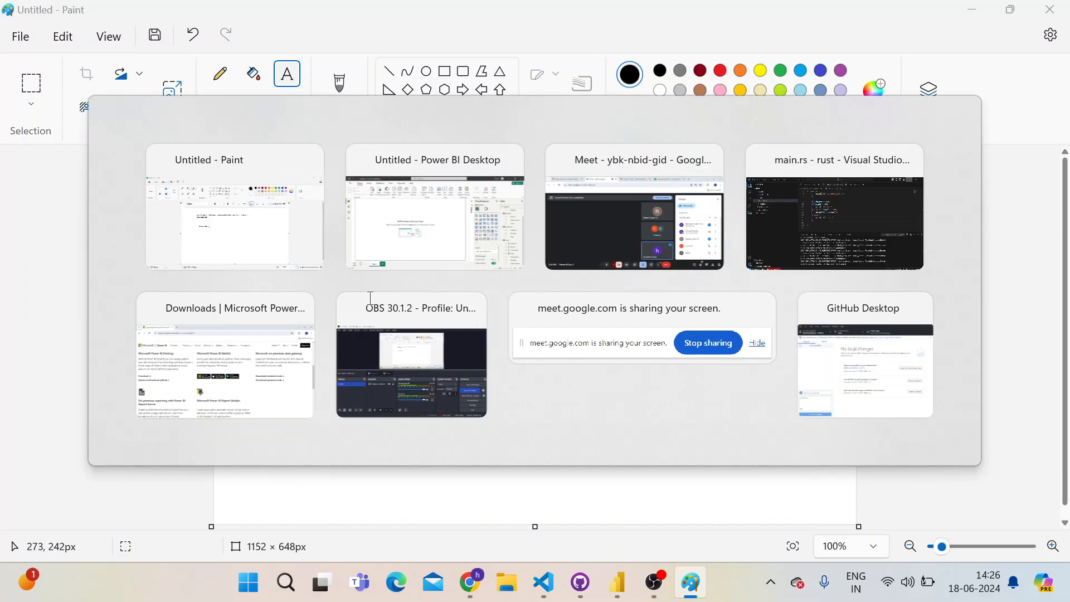
click(406, 224)
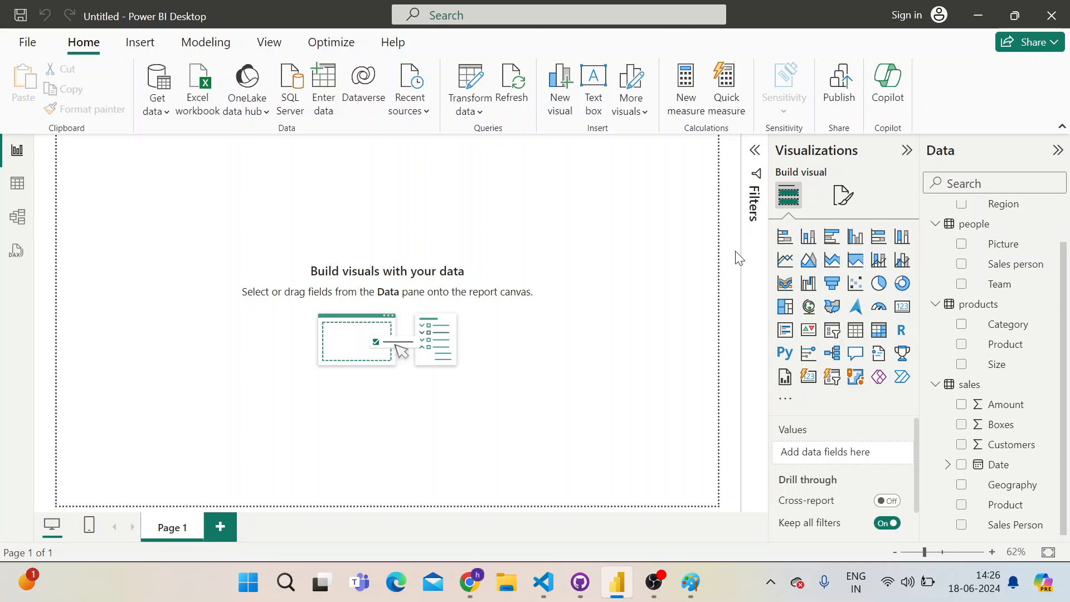
click(855, 240)
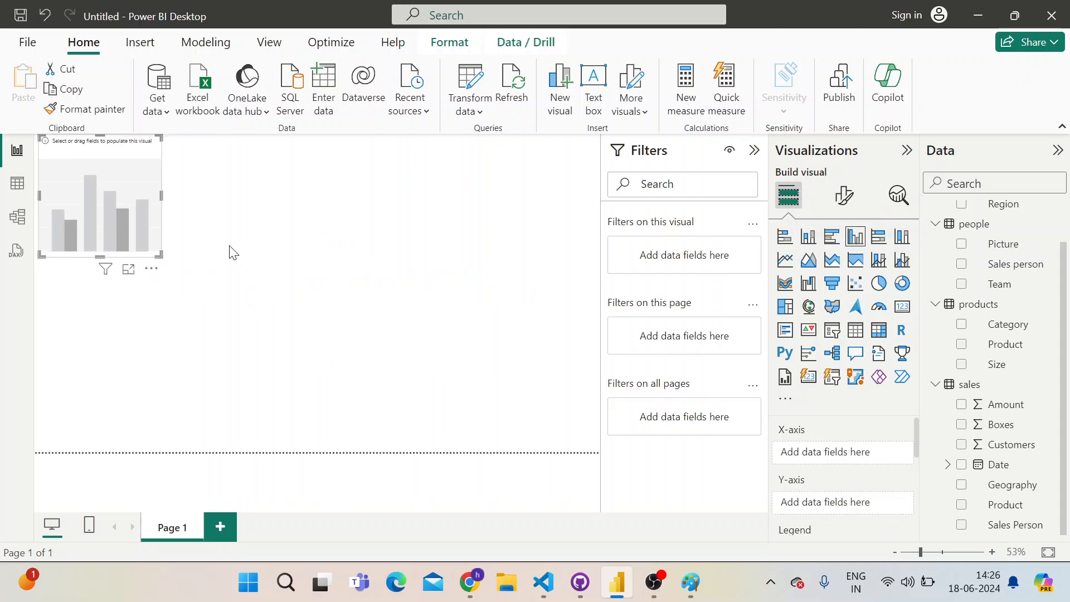
drag(160, 255, 298, 356)
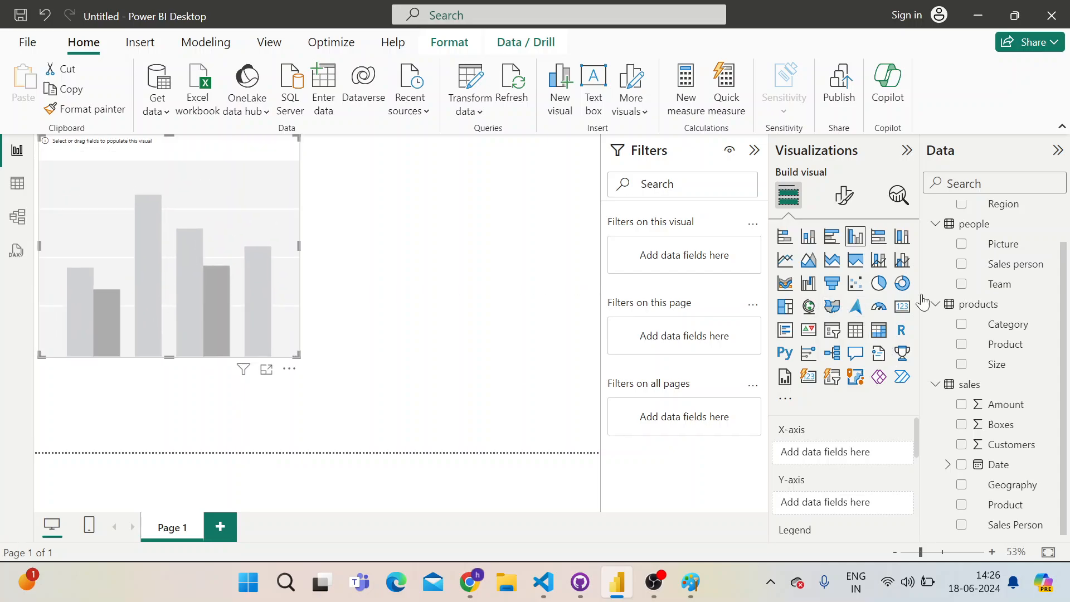
scroll(1008, 310, up, 2)
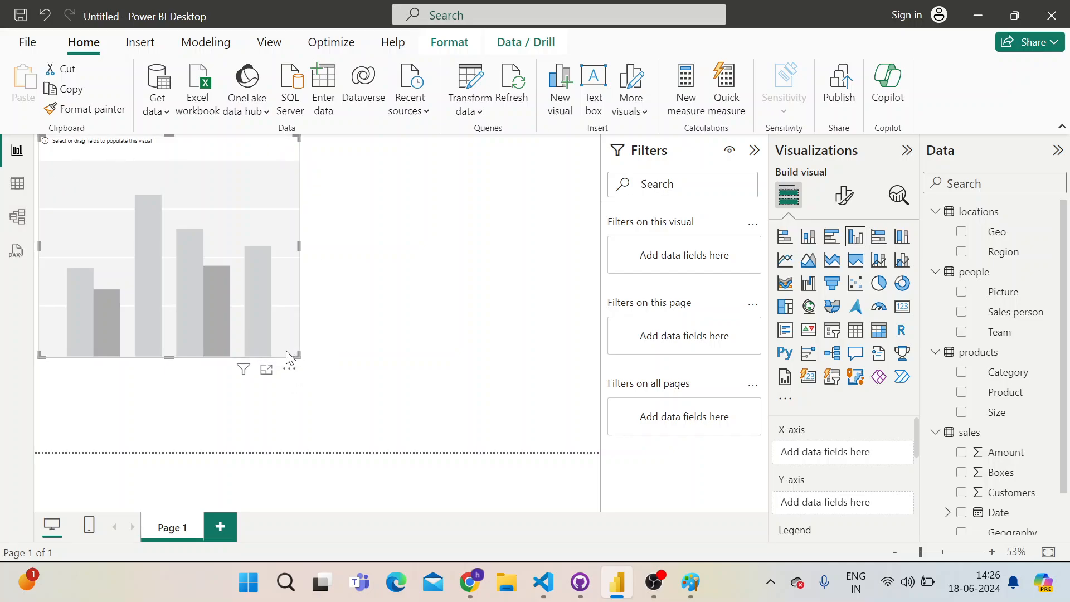
drag(297, 355, 279, 334)
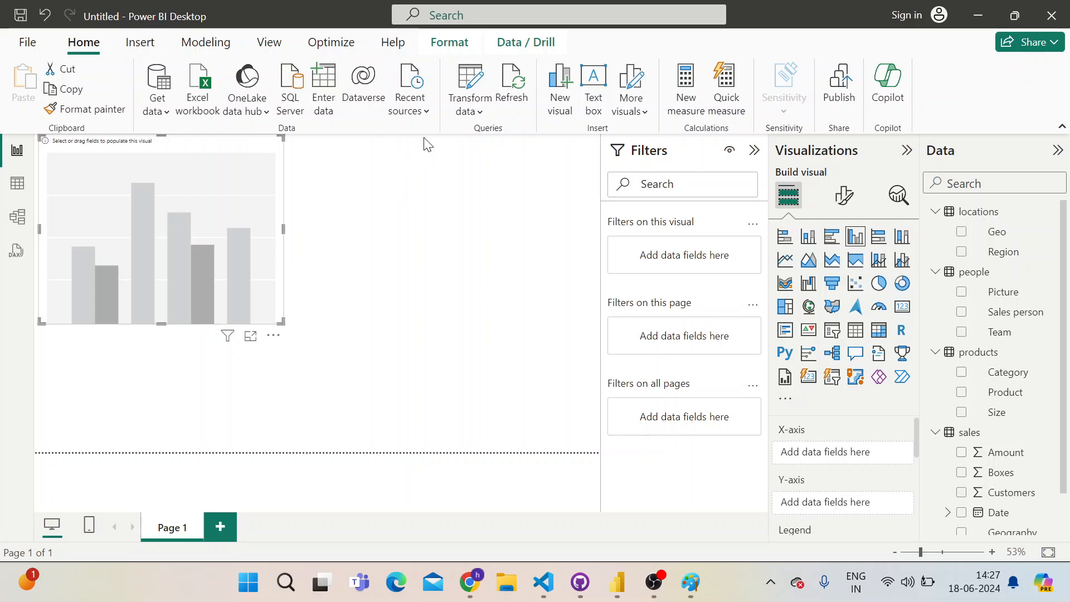
Resize the empty clustered column chart on Page 1 to a slightly larger size
click(280, 326)
drag(281, 321, 422, 380)
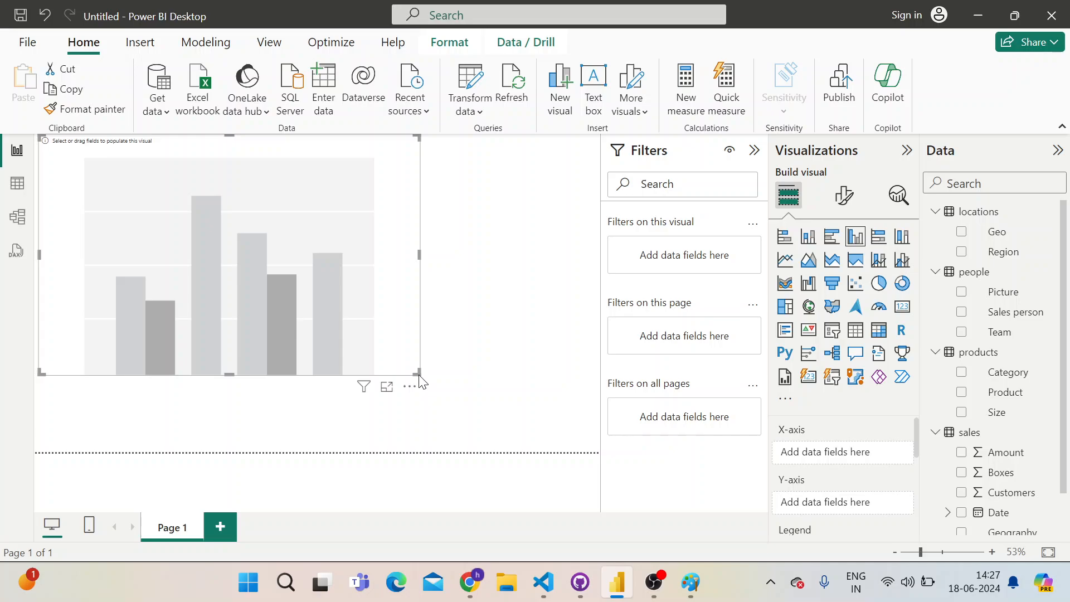
drag(418, 377, 344, 323)
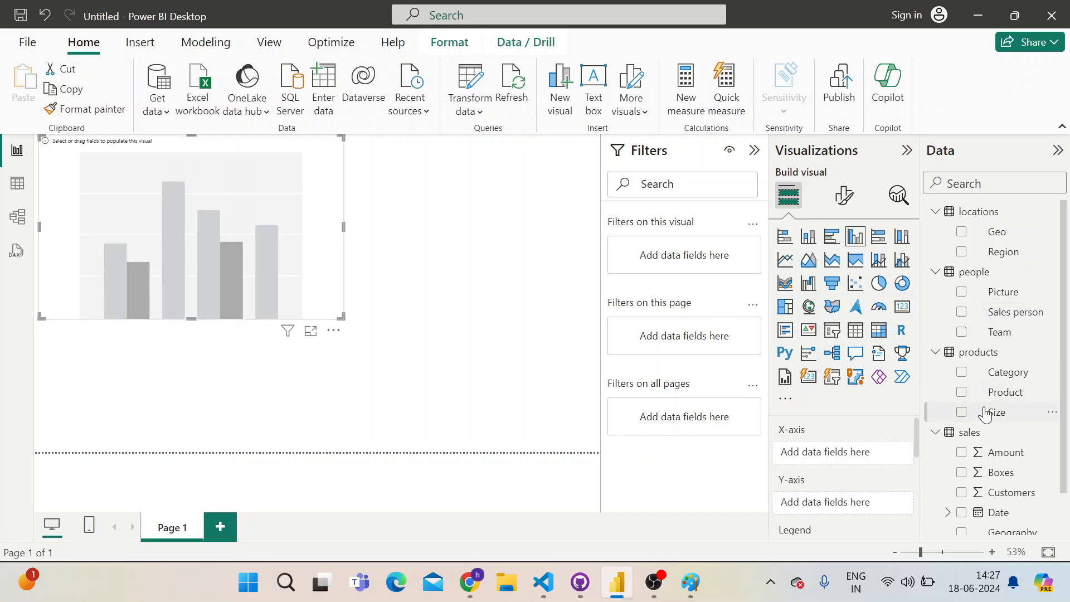
Look through the fields of the loaded tables and select the people table's Sales person field
scroll(984, 412, down, 1)
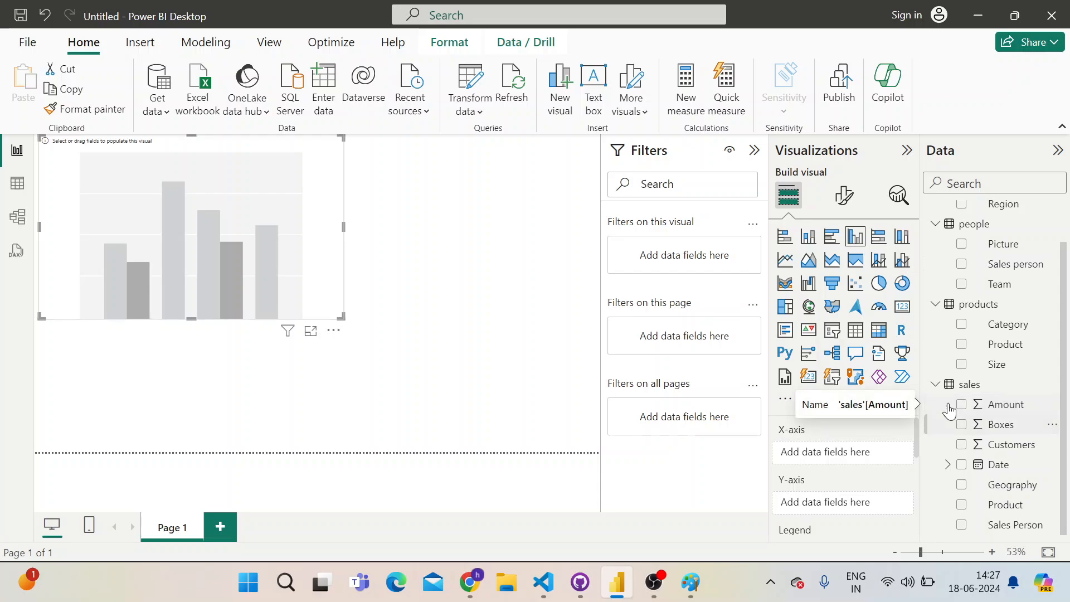
scroll(984, 412, up, 1)
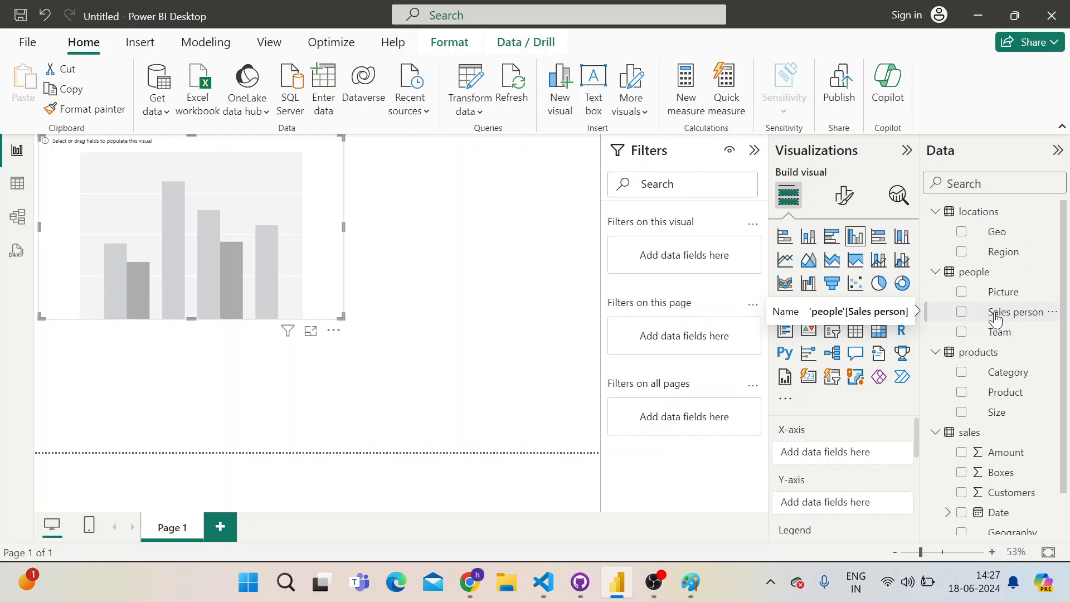
click(995, 319)
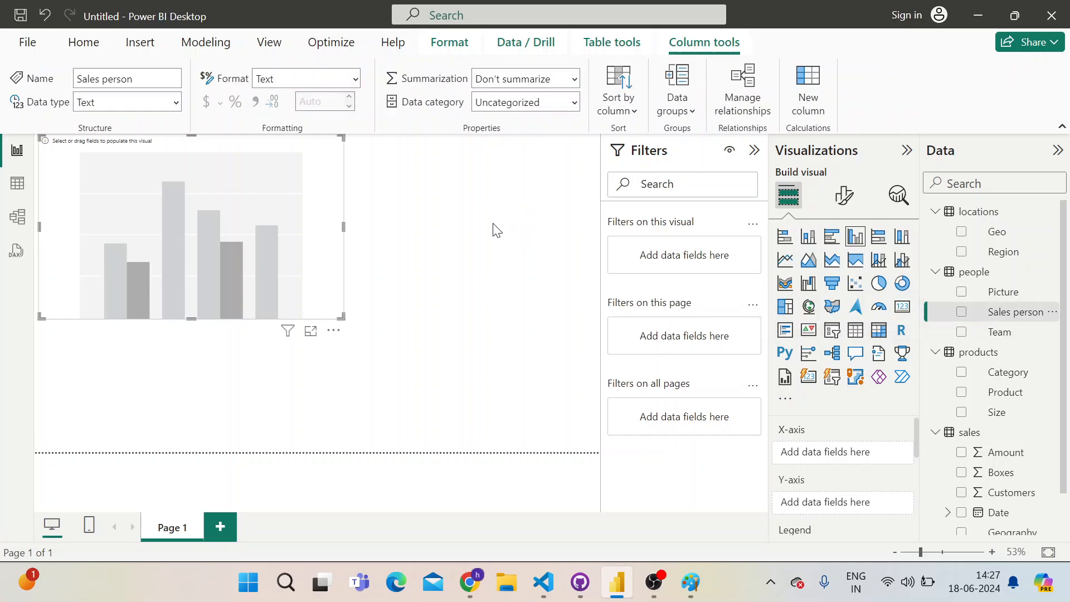
Compare the Report view with the Table view of the locations table
click(20, 188)
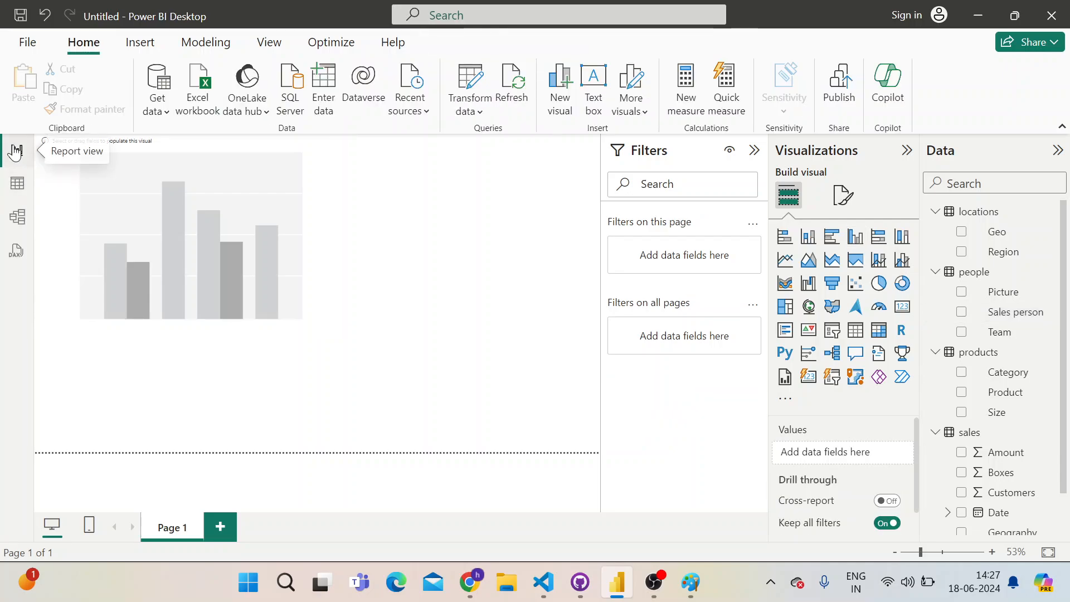
click(15, 151)
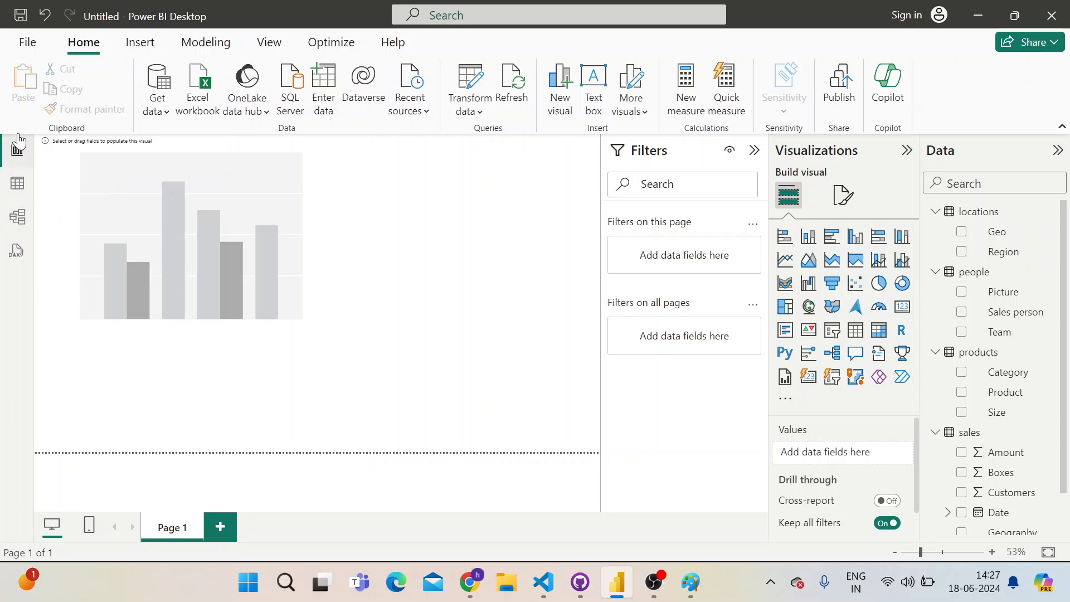
click(21, 190)
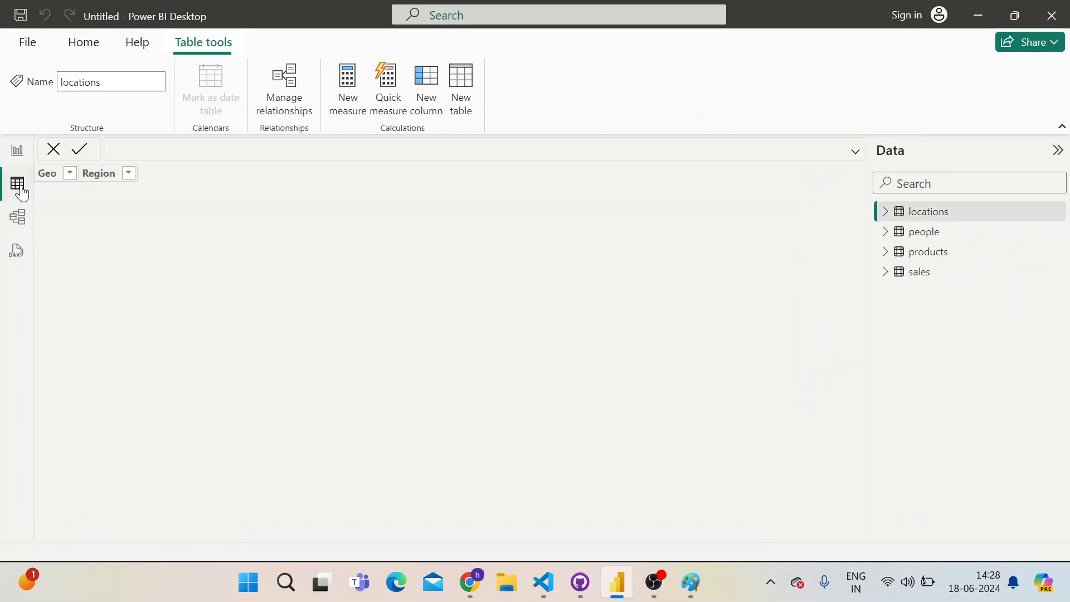
click(17, 152)
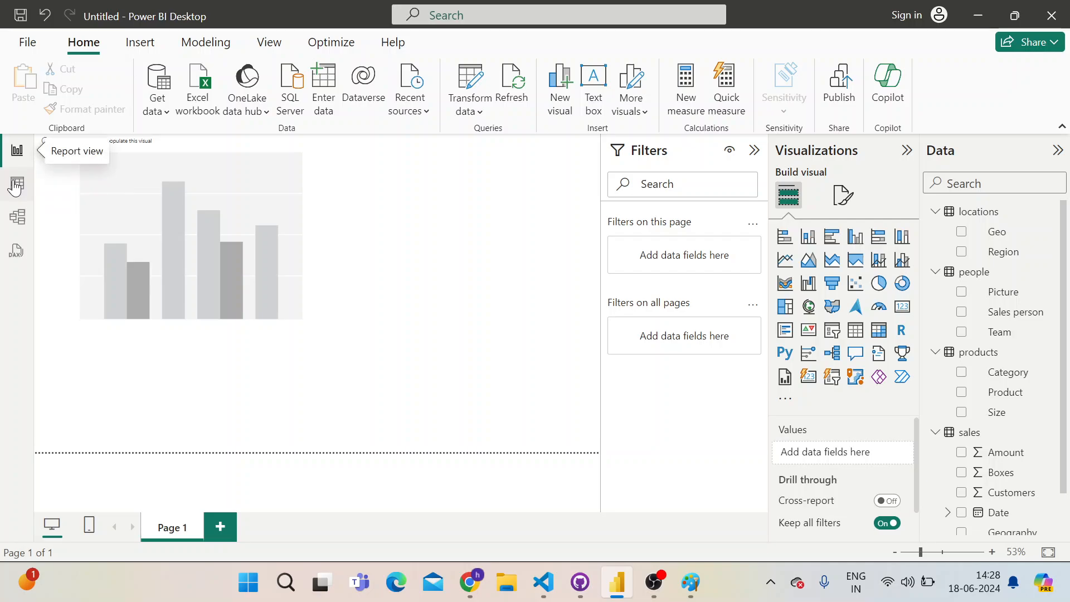
click(16, 184)
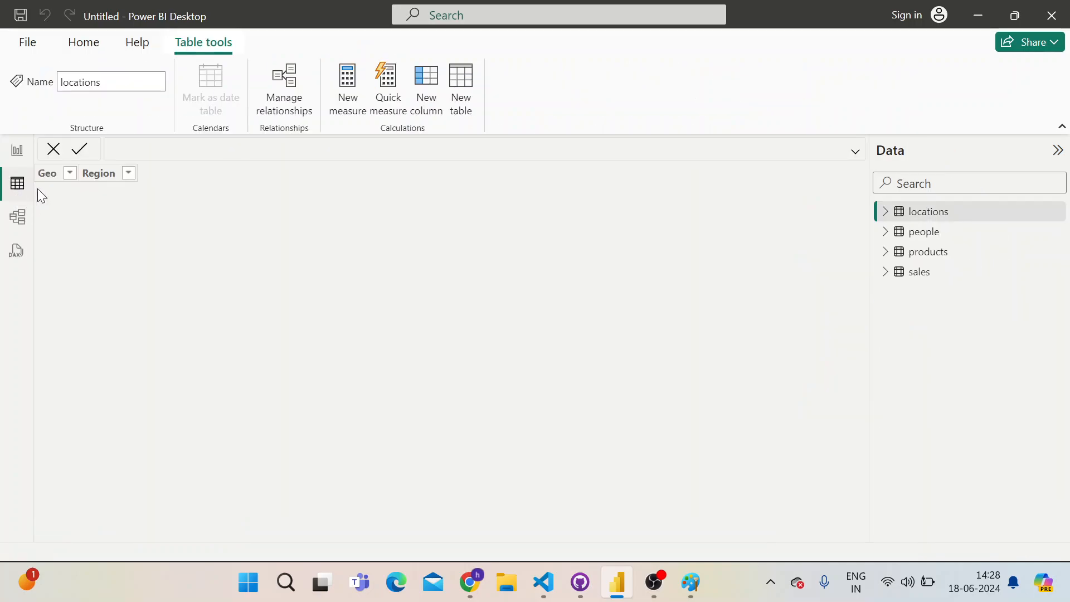
Open the Model view, narrow the products card and shift the products and sales cards in the diagram
click(16, 222)
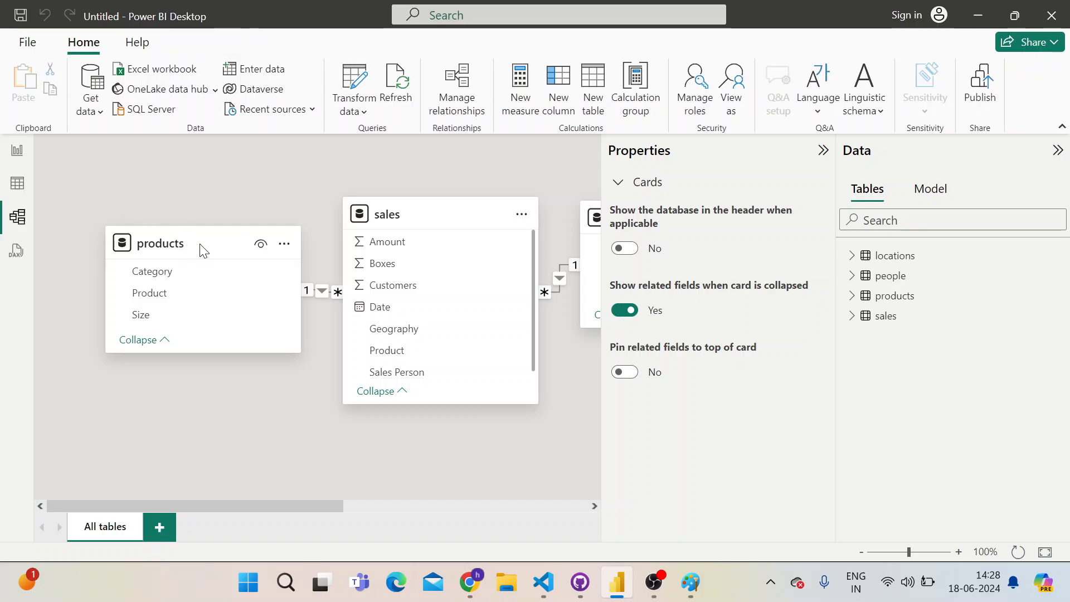
drag(202, 251, 131, 237)
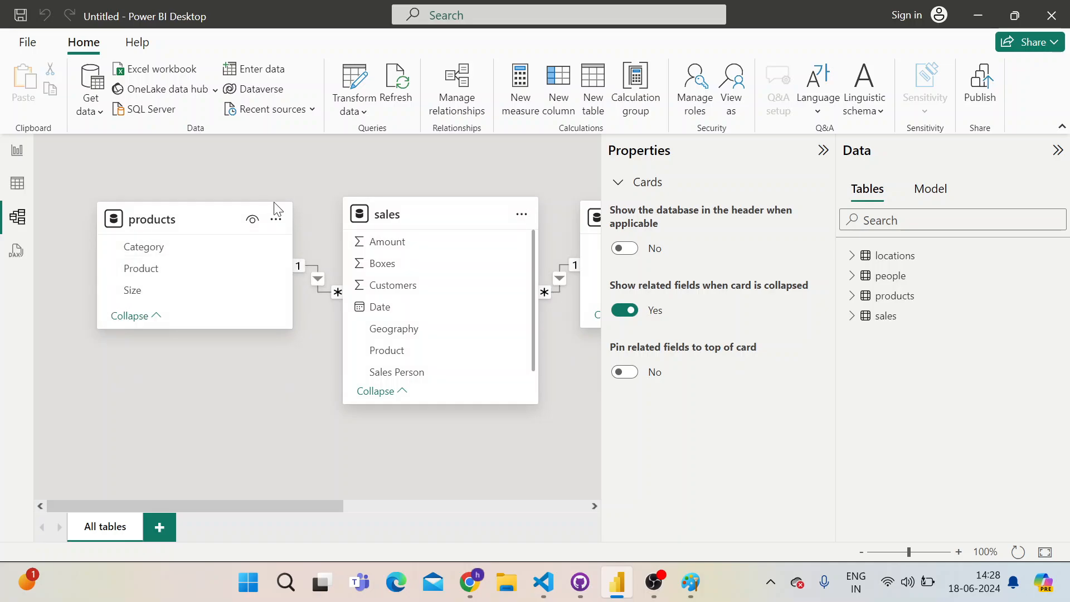
drag(431, 217, 412, 189)
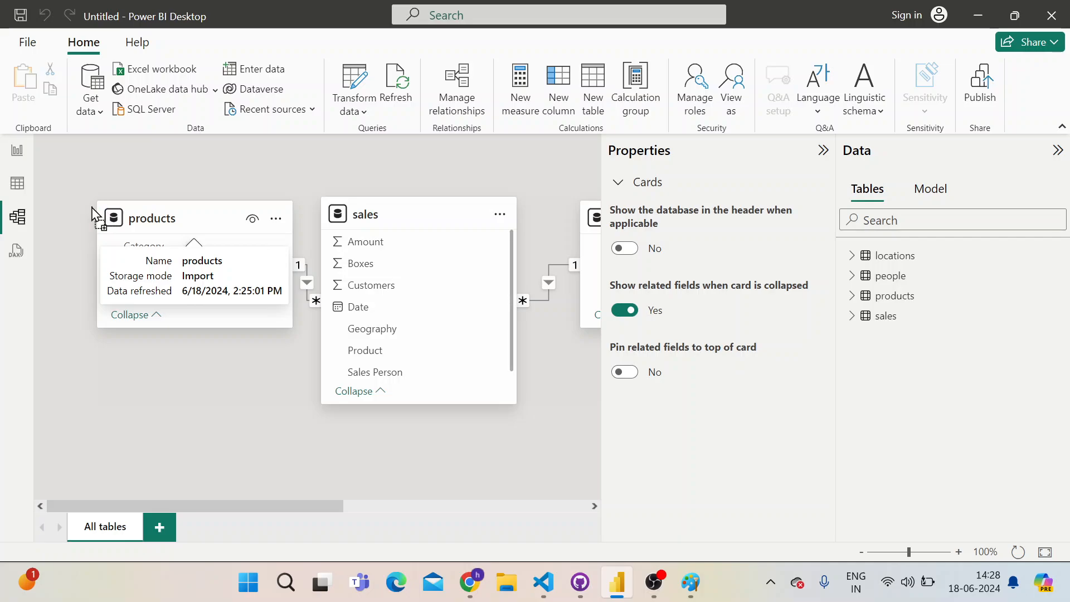
drag(83, 207, 62, 213)
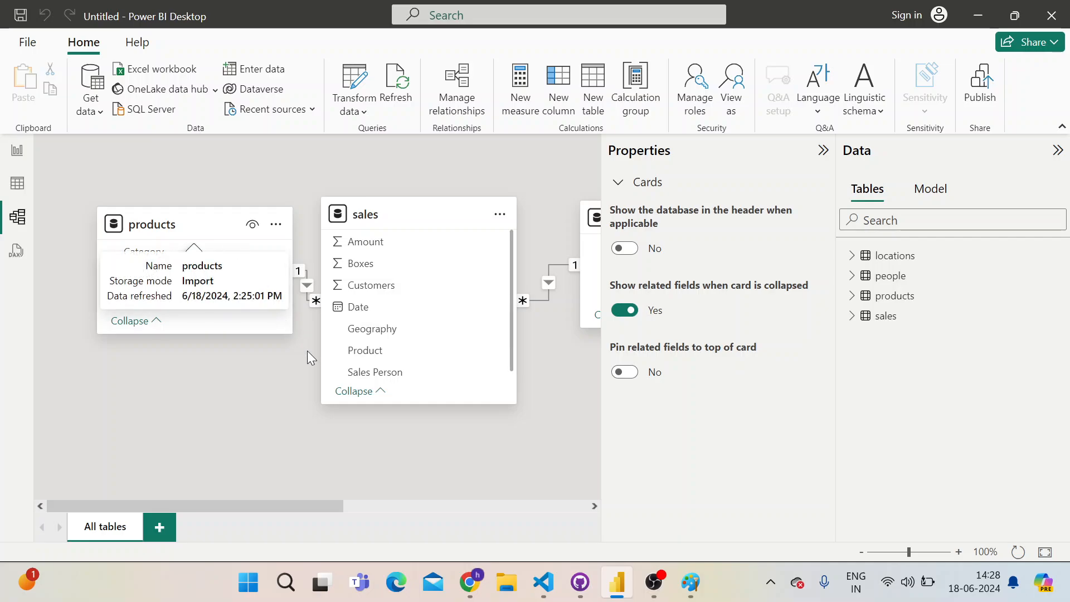
click(287, 330)
drag(288, 329, 240, 330)
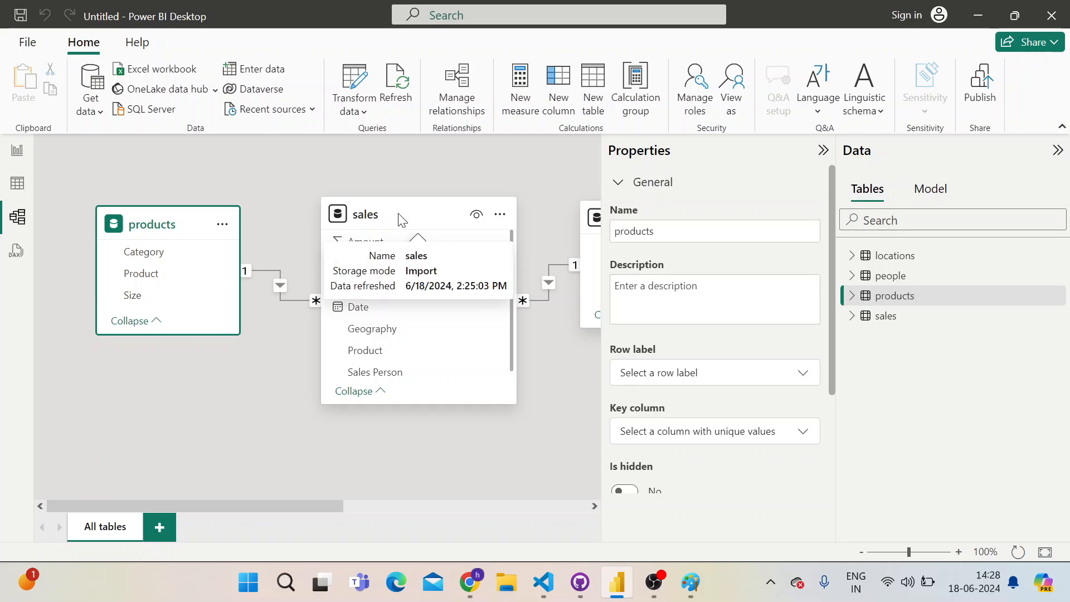
drag(396, 220, 357, 196)
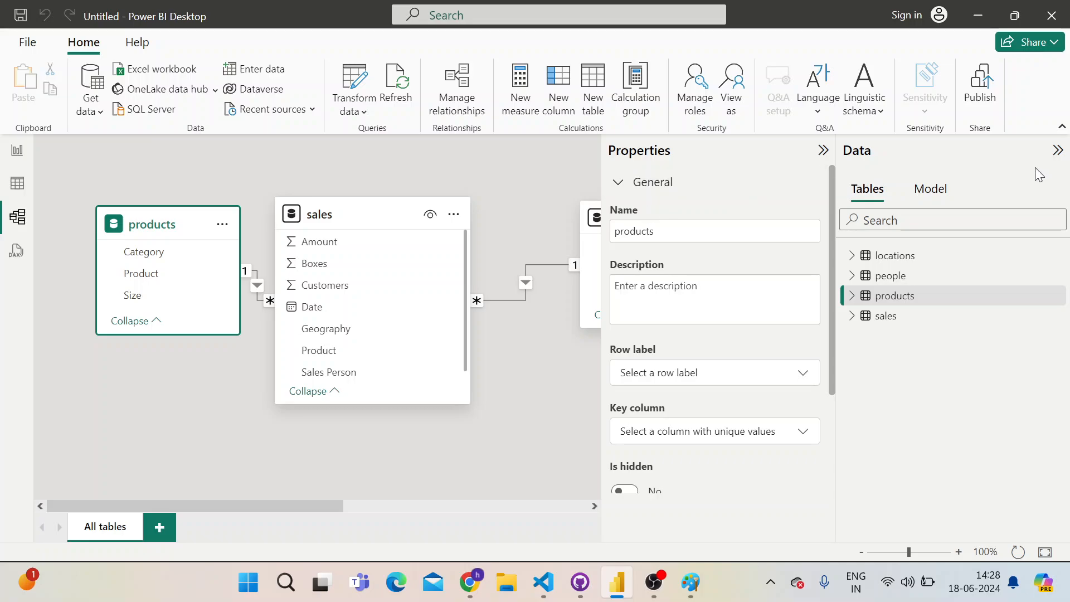
Collapse the Data and Properties panes, then reposition the sales card and enlarge it to fit all its fields
click(1057, 150)
click(1029, 151)
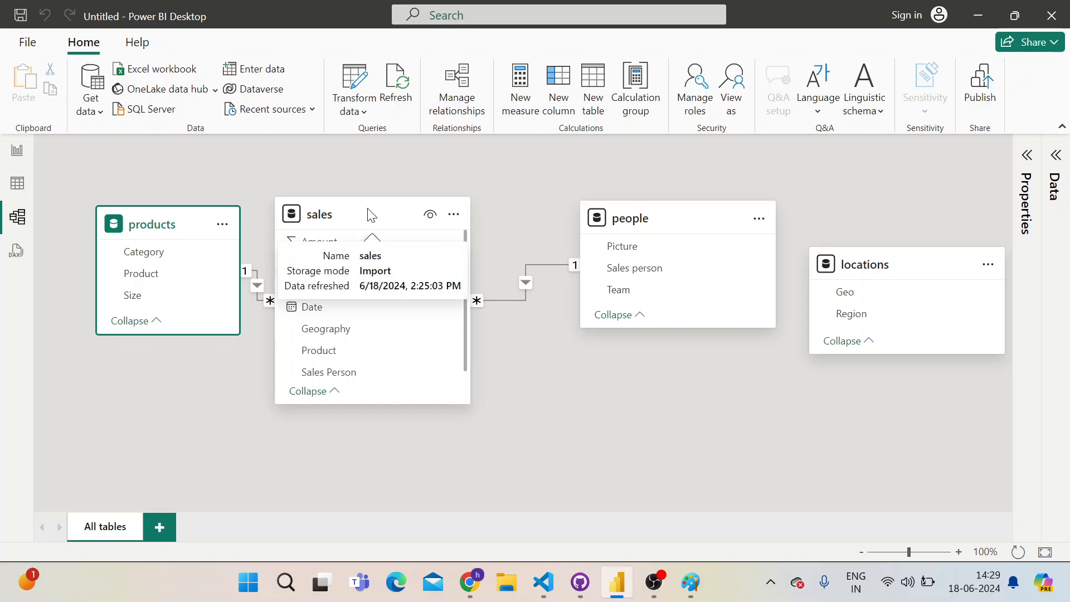
drag(370, 210, 380, 184)
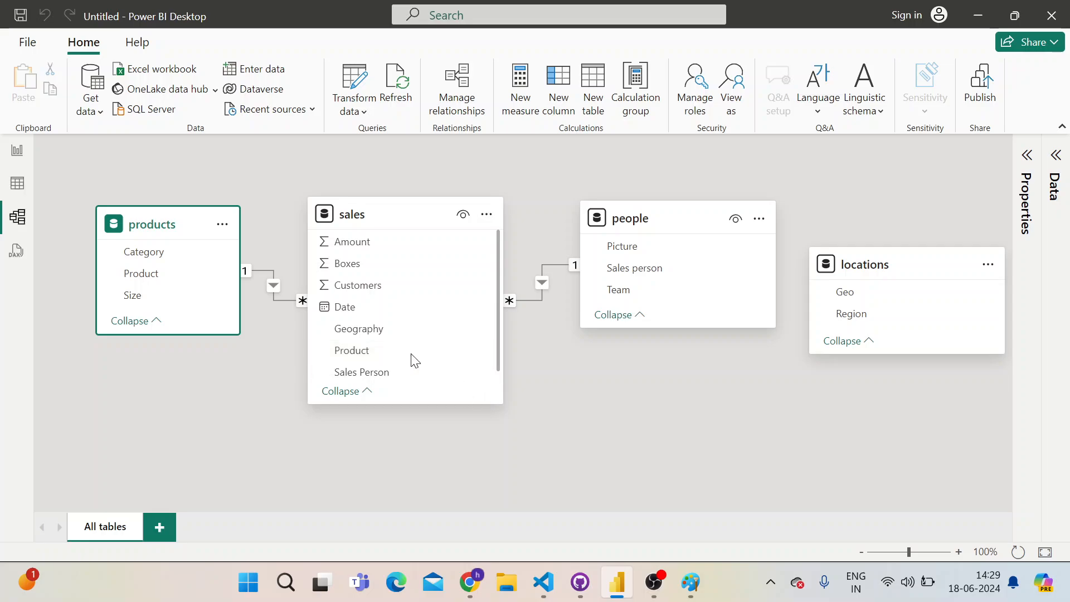
scroll(370, 358, down, 1)
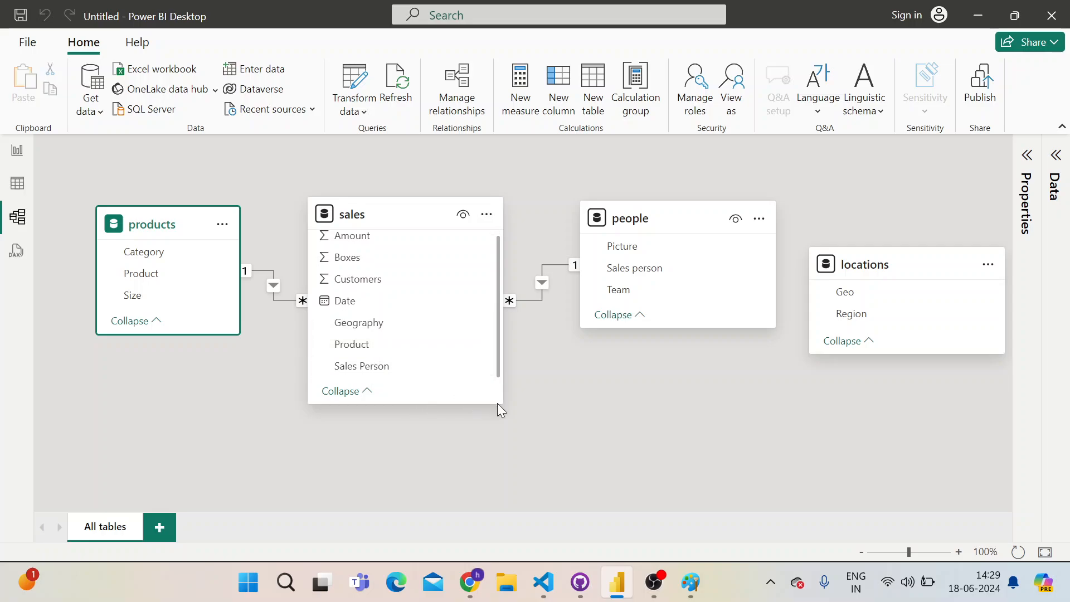
drag(503, 405, 542, 457)
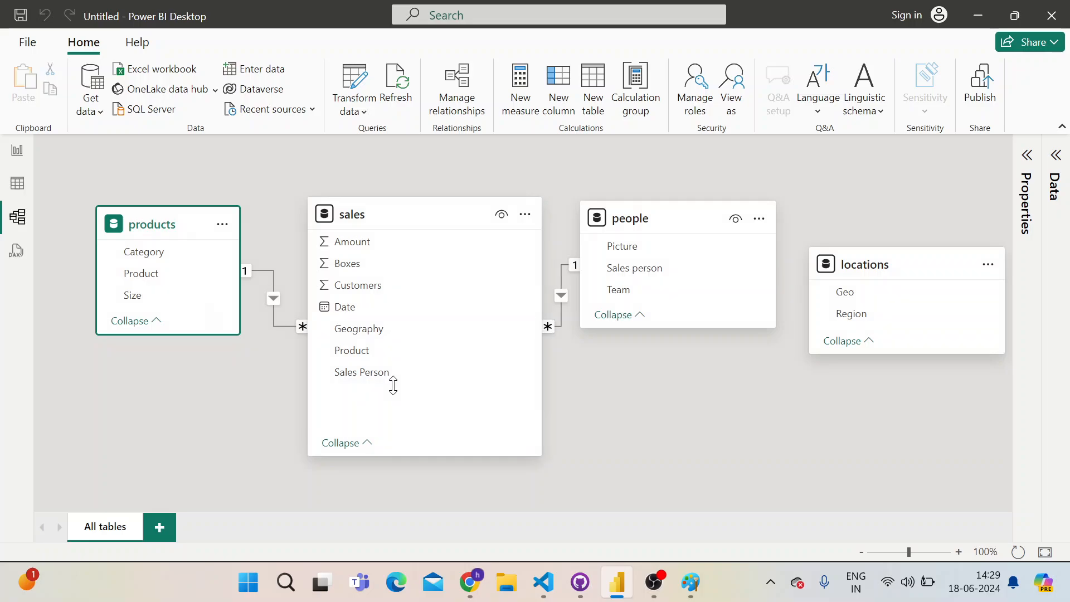
Slightly shrink the products card, make the people card taller and place the locations card below people
mouse_move(236, 334)
mouse_down()
mouse_move(255, 362)
mouse_move(231, 329)
mouse_up()
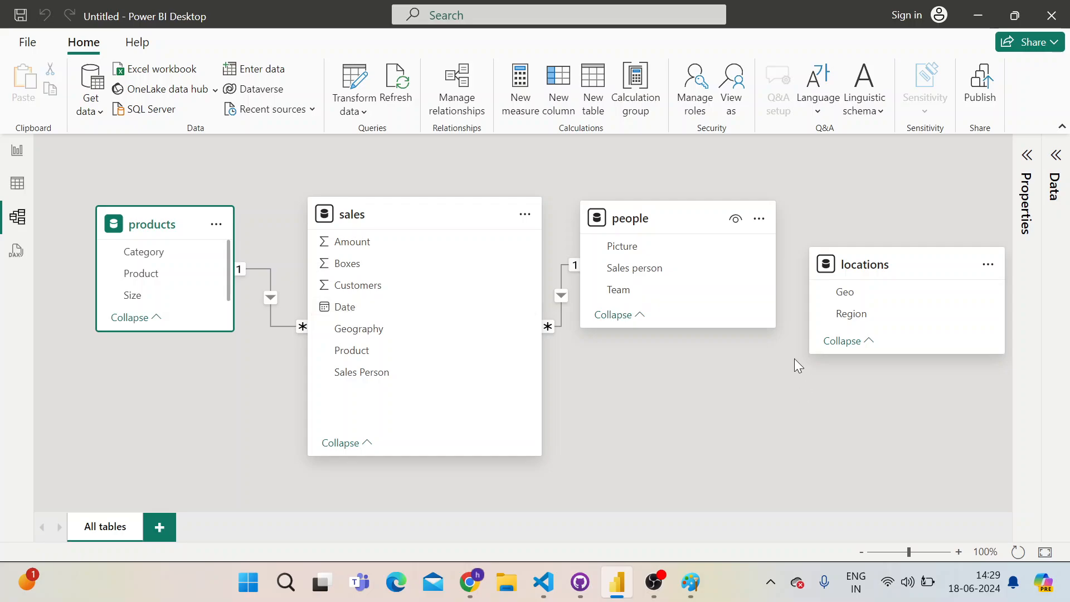
mouse_move(778, 330)
mouse_down()
mouse_move(793, 362)
mouse_move(774, 348)
mouse_up()
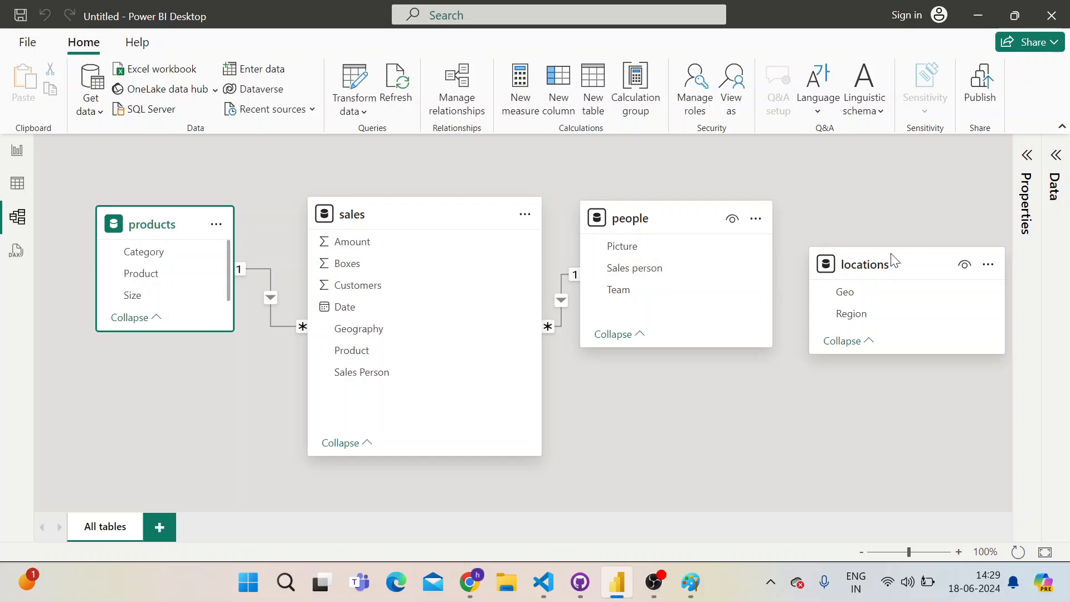
drag(922, 262, 726, 399)
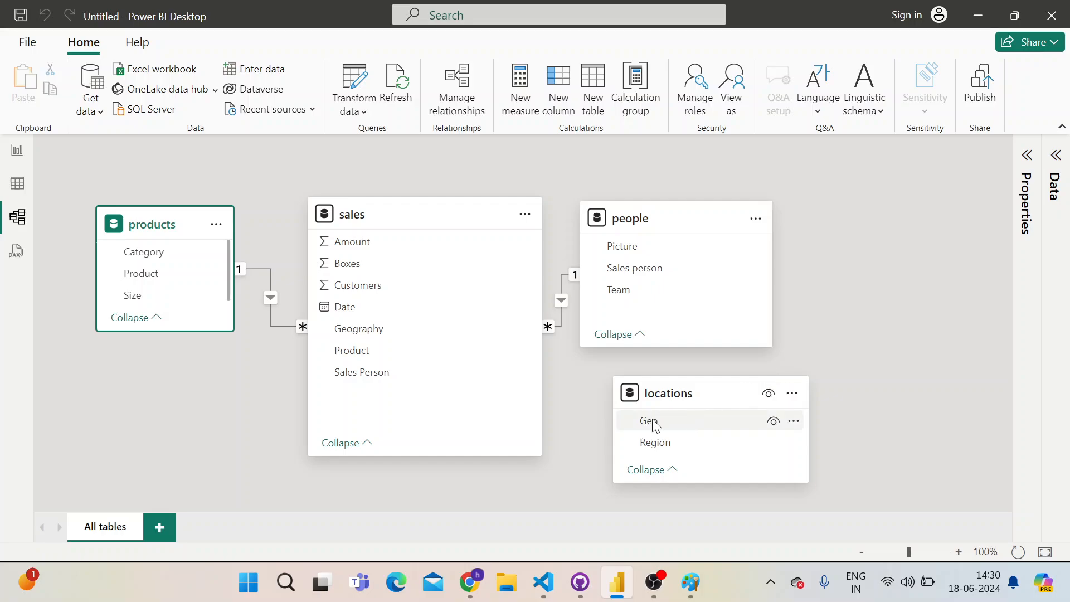
Create an active one-to-many relationship from the locations Geo column to the sales Product column with single cross-filter direction
mouse_move(701, 403)
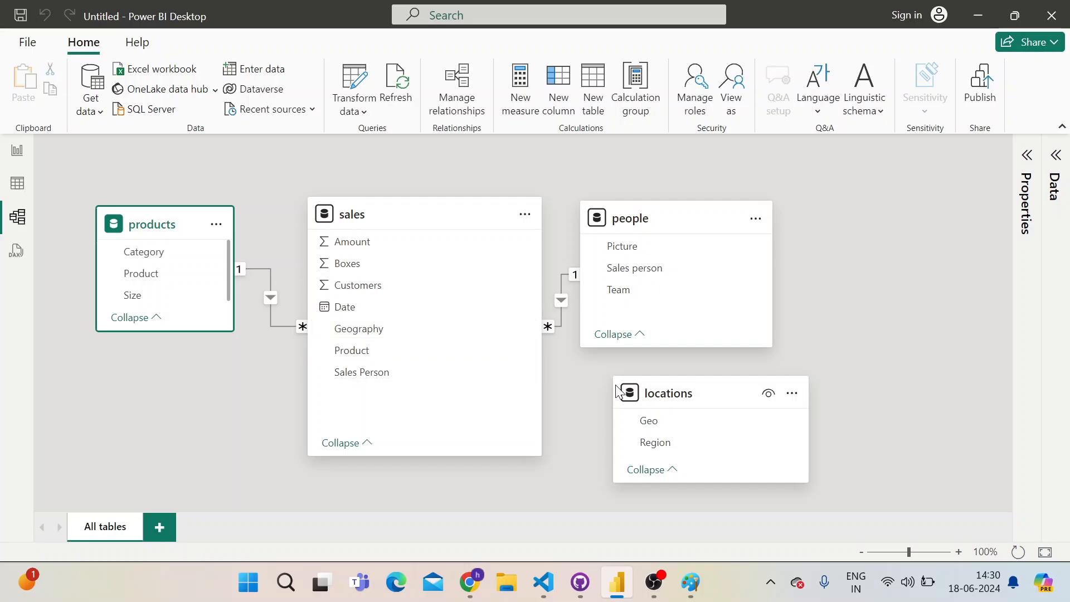
drag(661, 427, 373, 333)
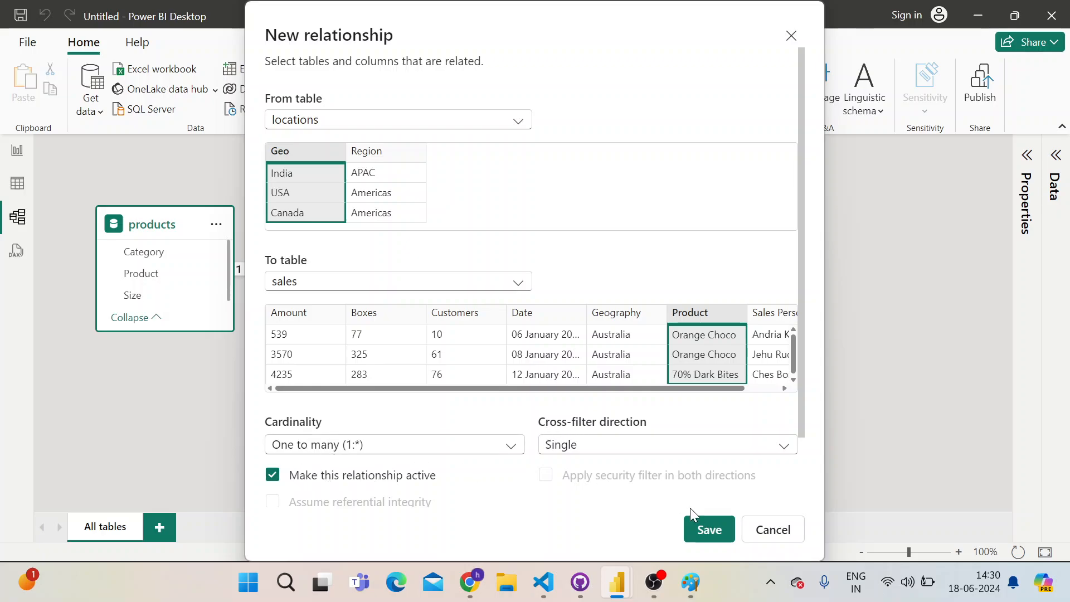
click(699, 529)
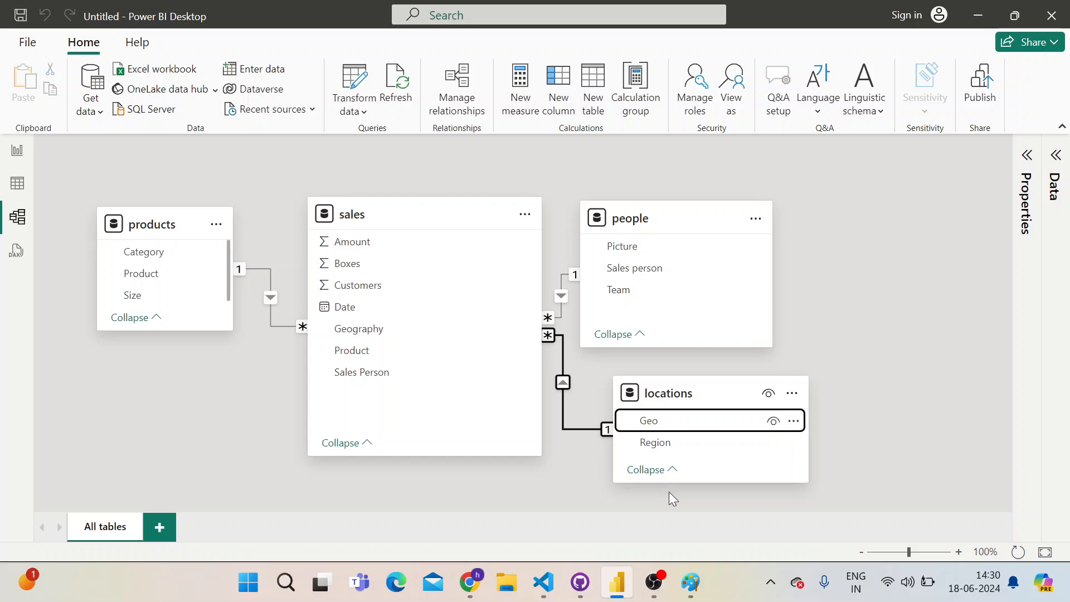
Check the Paint notes, return to the Power BI Desktop model and select the products table's Product field
click(691, 589)
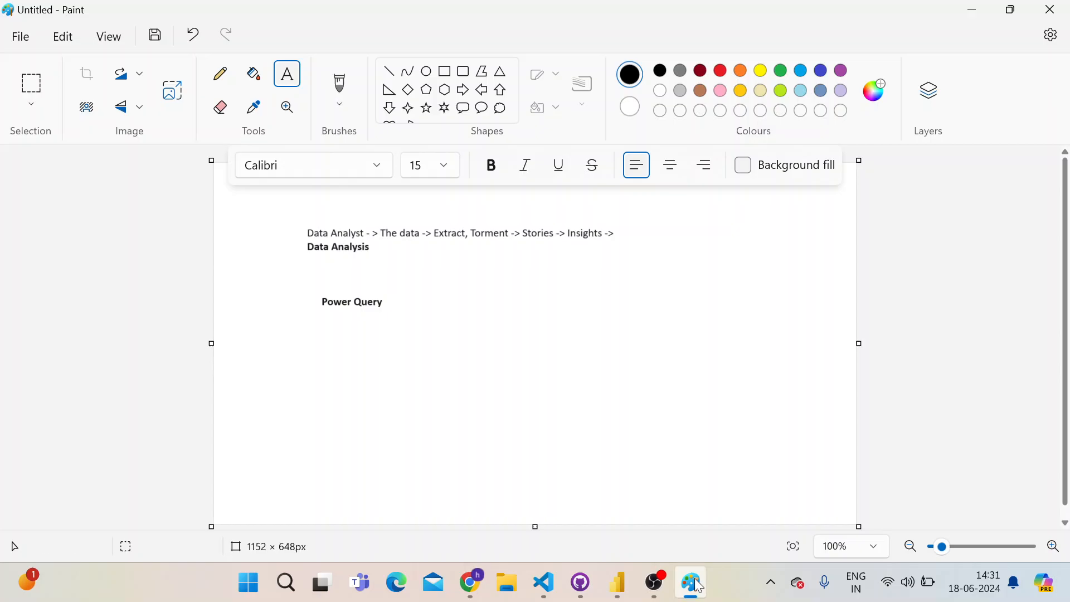
click(696, 584)
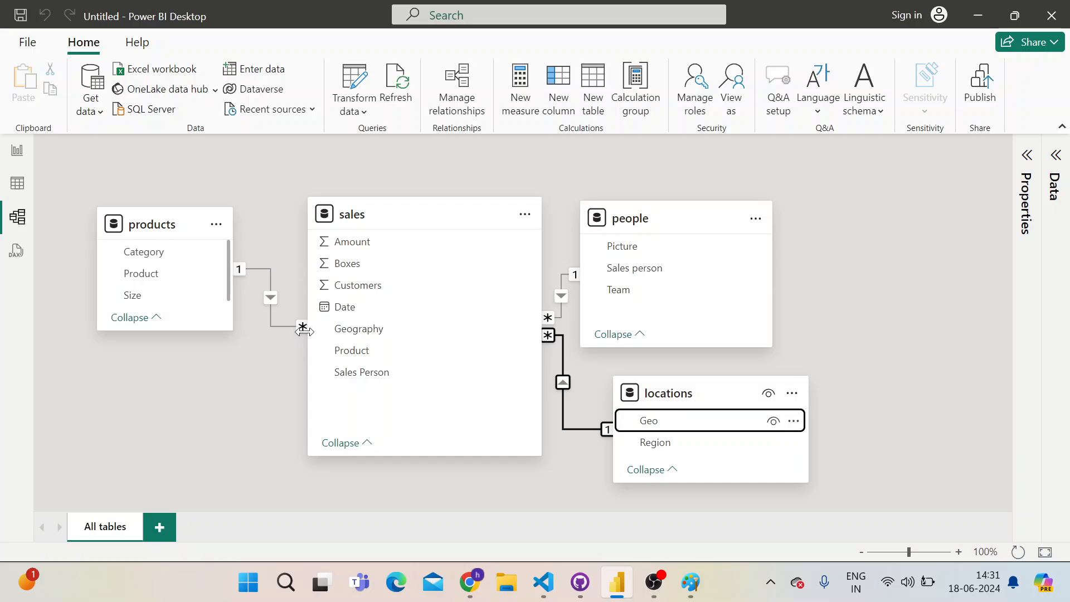
click(689, 595)
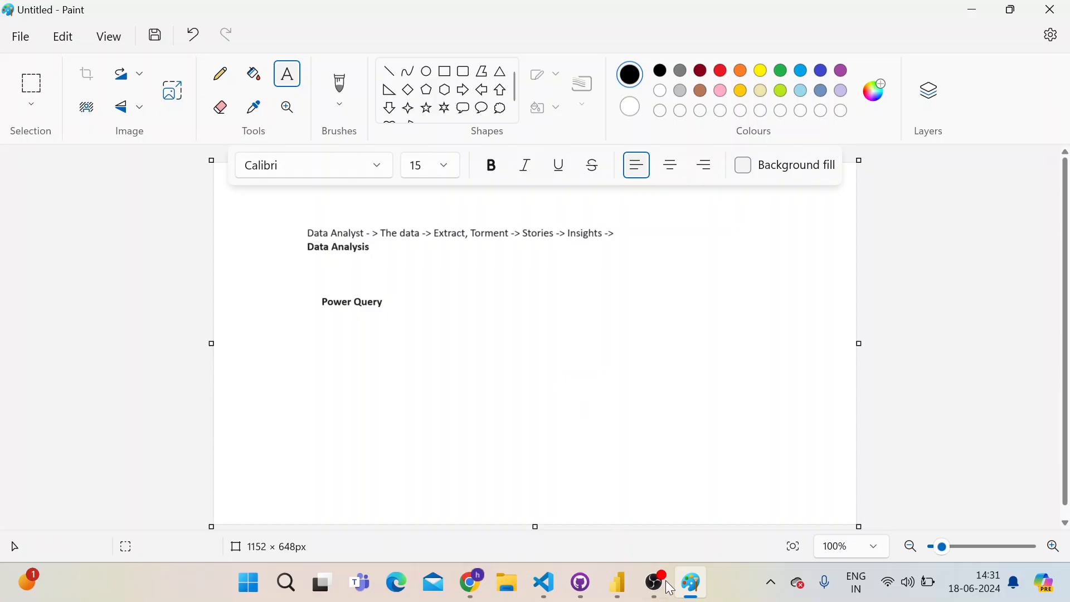
click(617, 582)
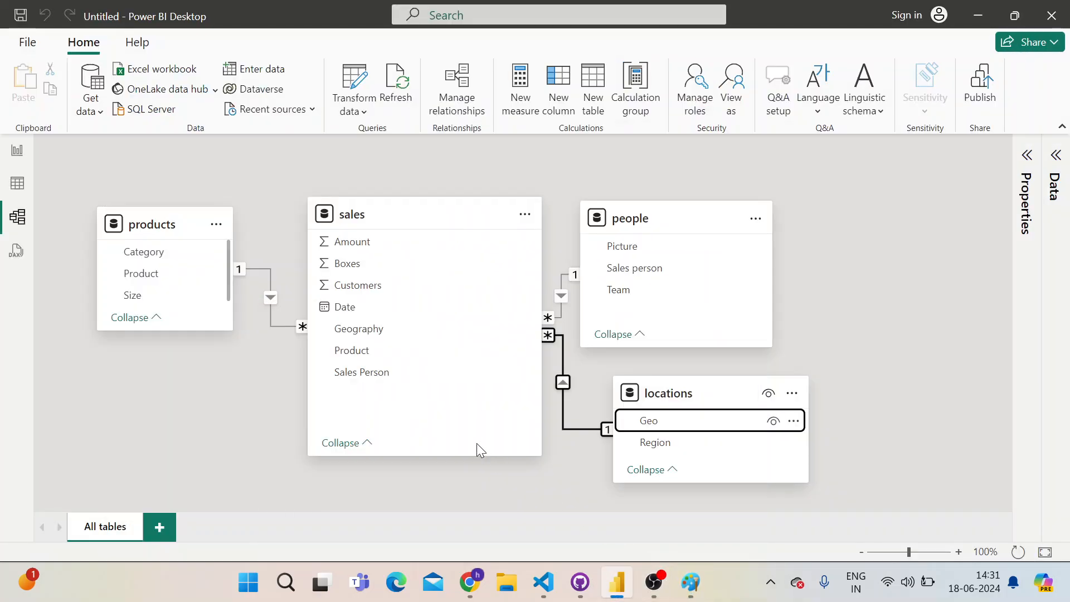
click(167, 274)
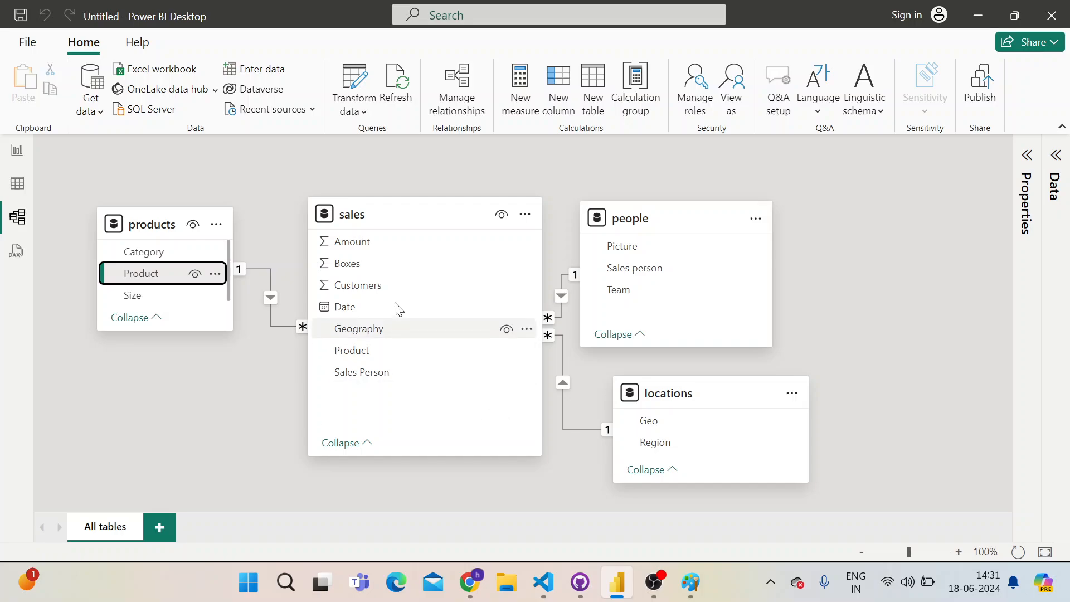
Switch to Paint and add the bold text "Cardinality" below the Power Query line
click(691, 583)
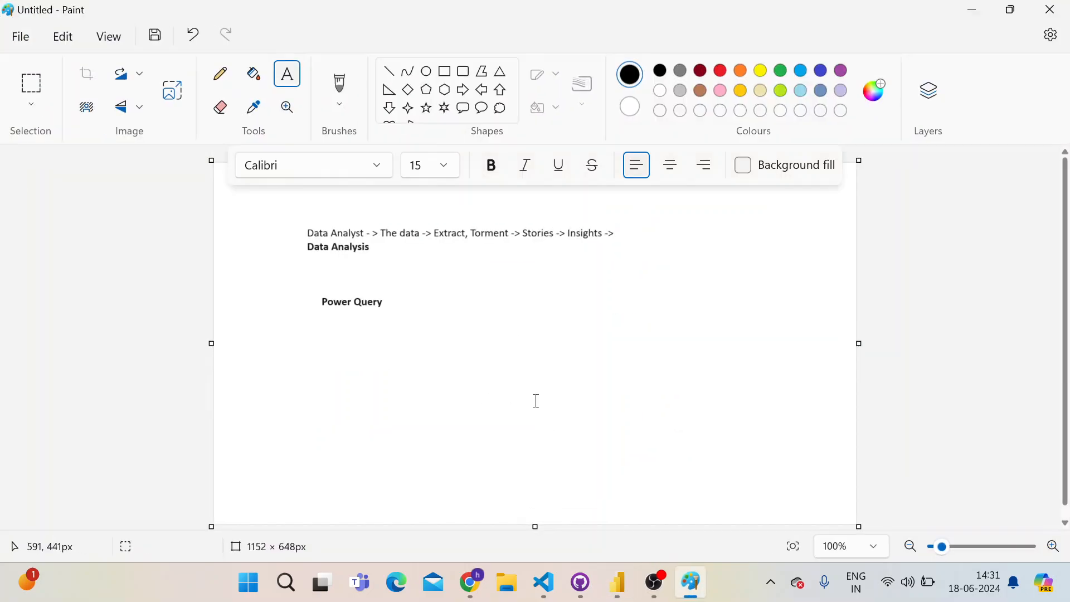
click(324, 342)
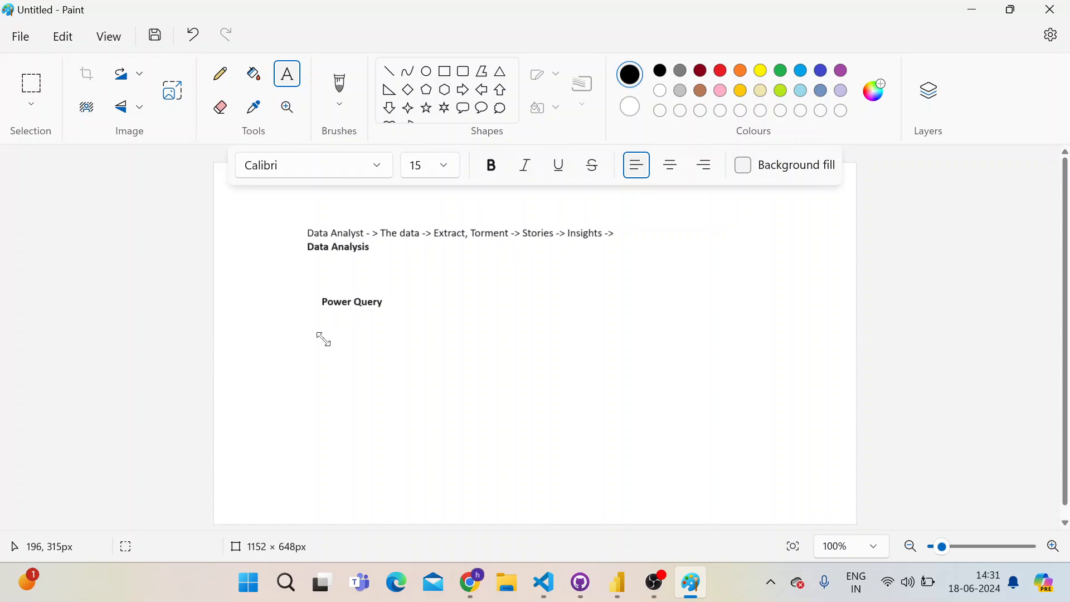
text(Cardinality)
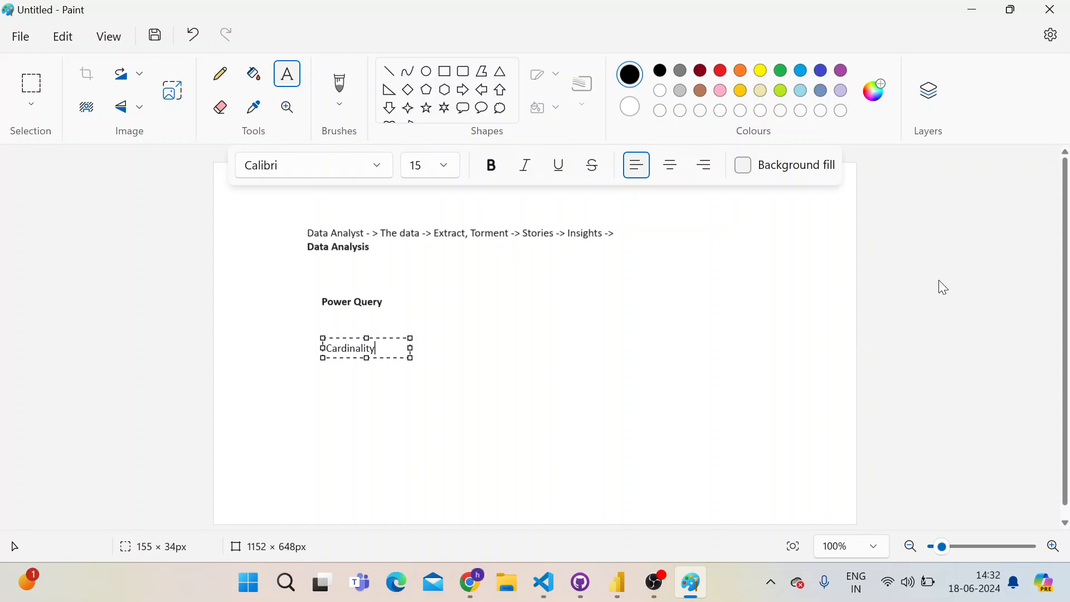
key(ctrl+a)
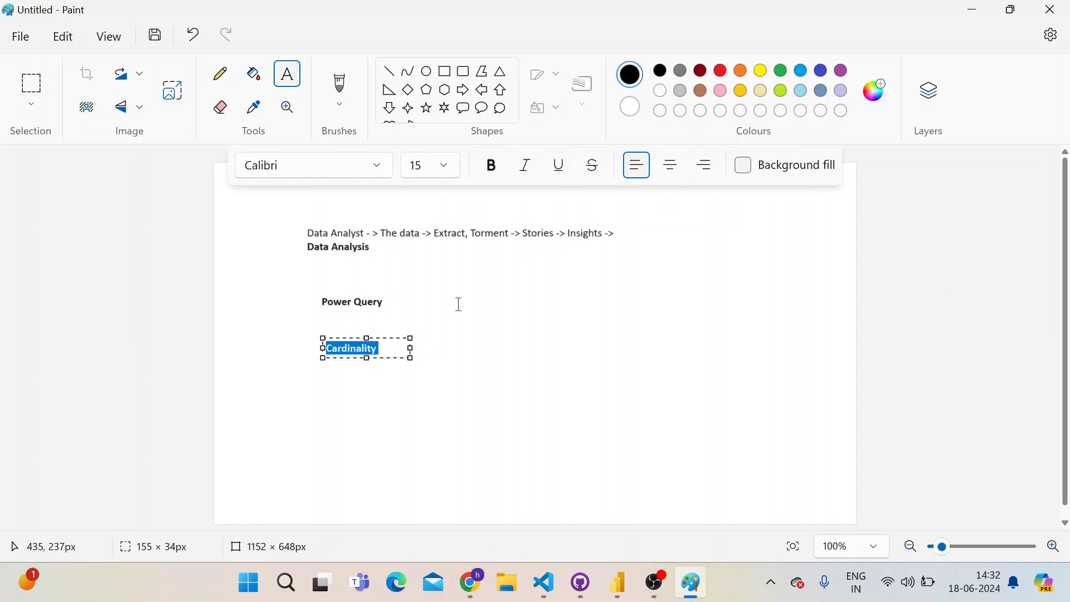
click(513, 374)
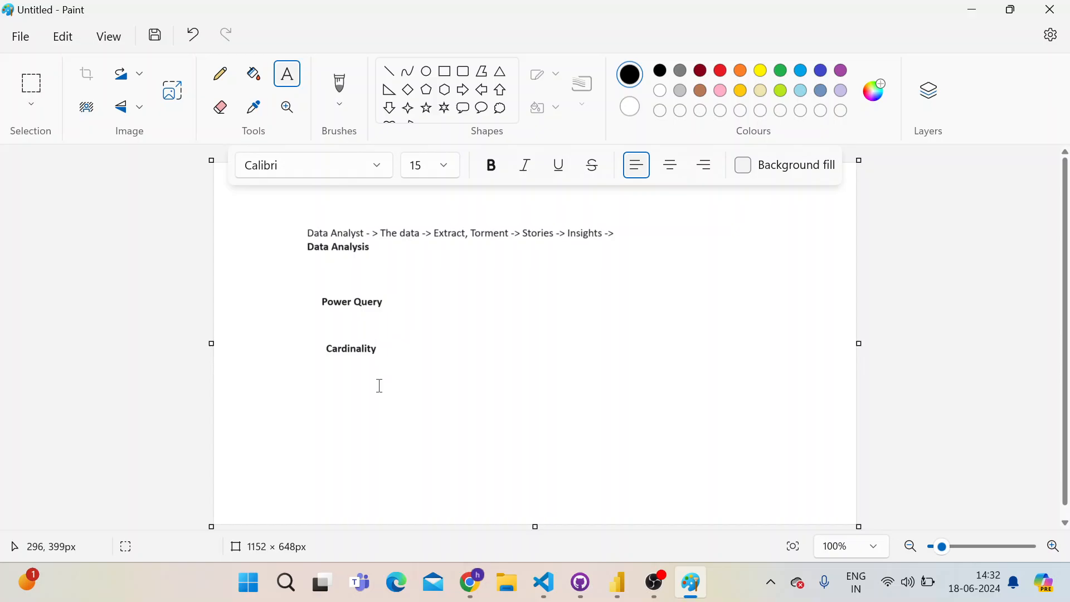
Switch to Power BI Desktop, return to the Report view and select the empty clustered column chart on Page 1
key(alt+Tab)
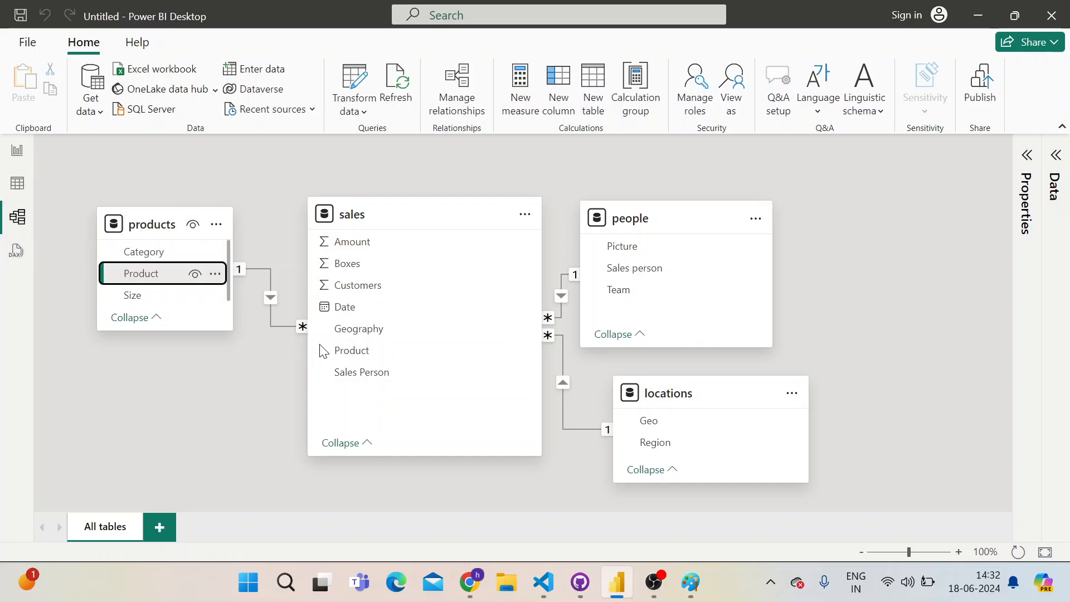
click(16, 151)
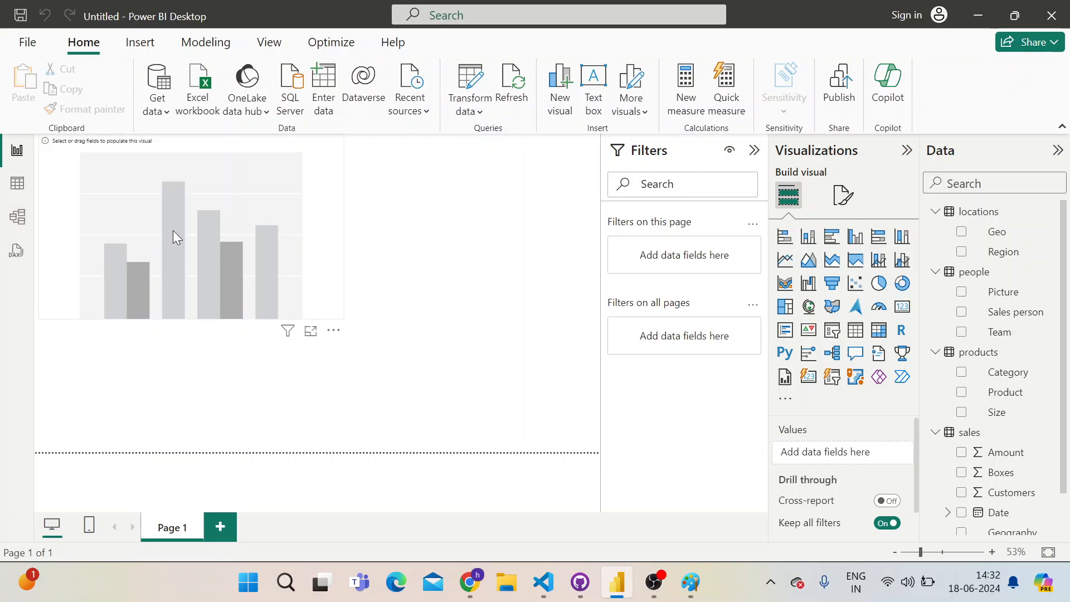
click(301, 269)
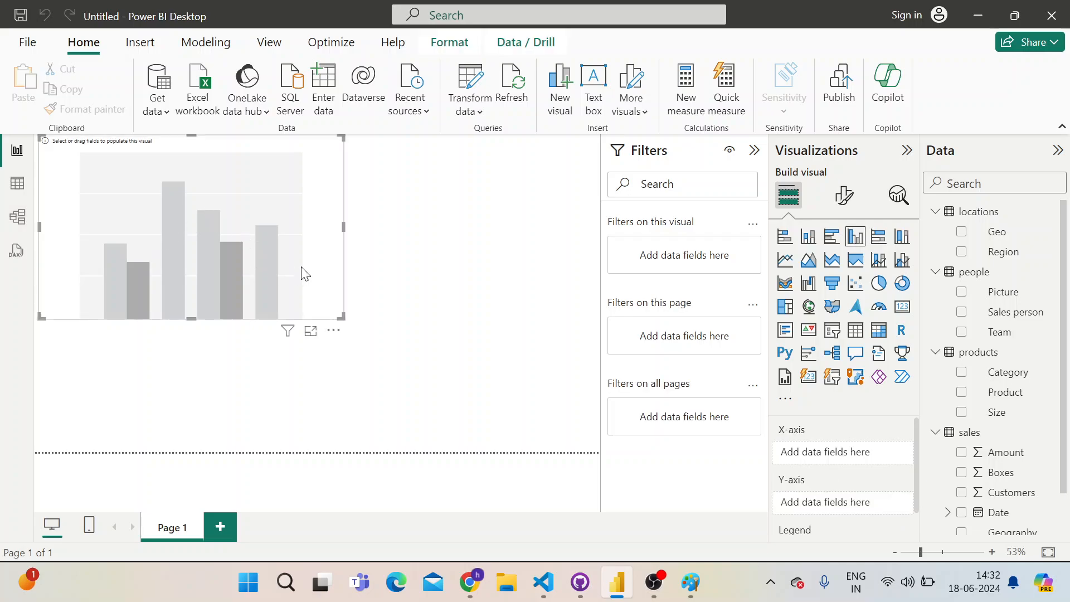
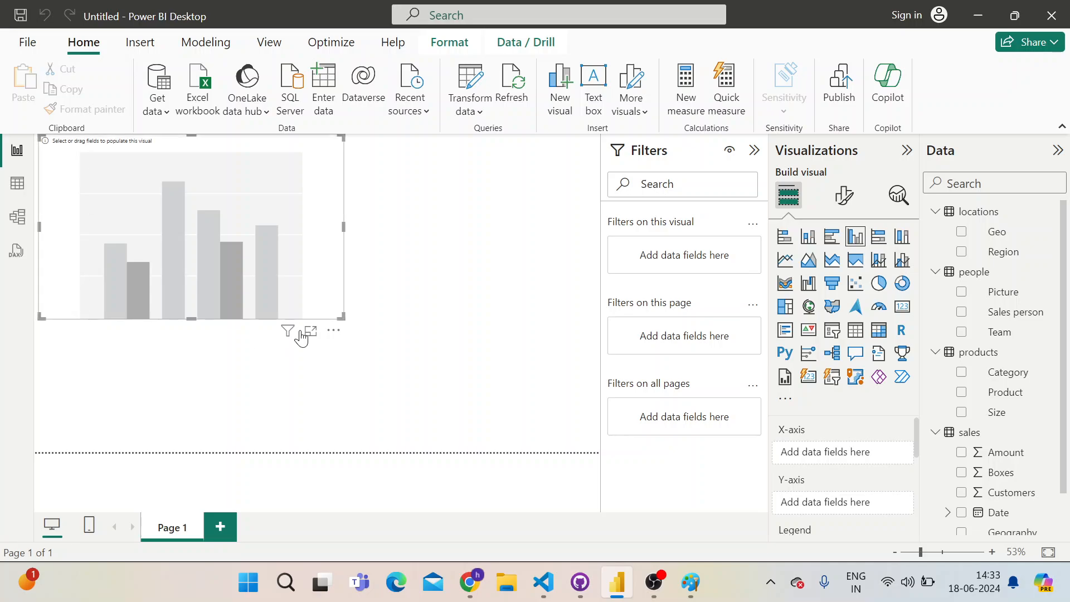
Chart the sales table's Amount on the Y-axis by the people table's Sales person on the X-axis, and enlarge the column chart
mouse_move(287, 332)
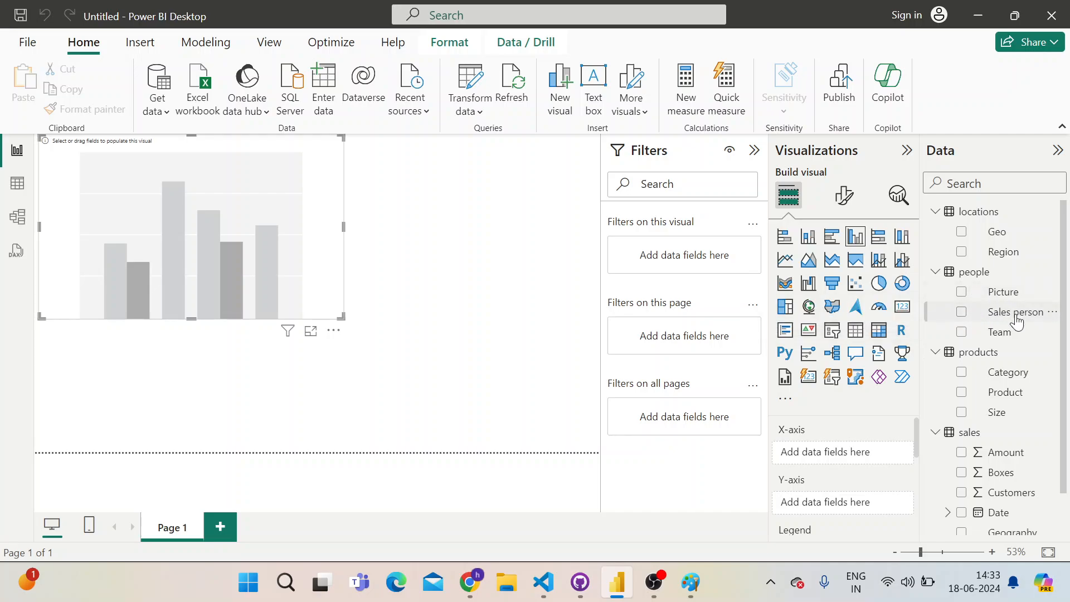
drag(1017, 318, 858, 455)
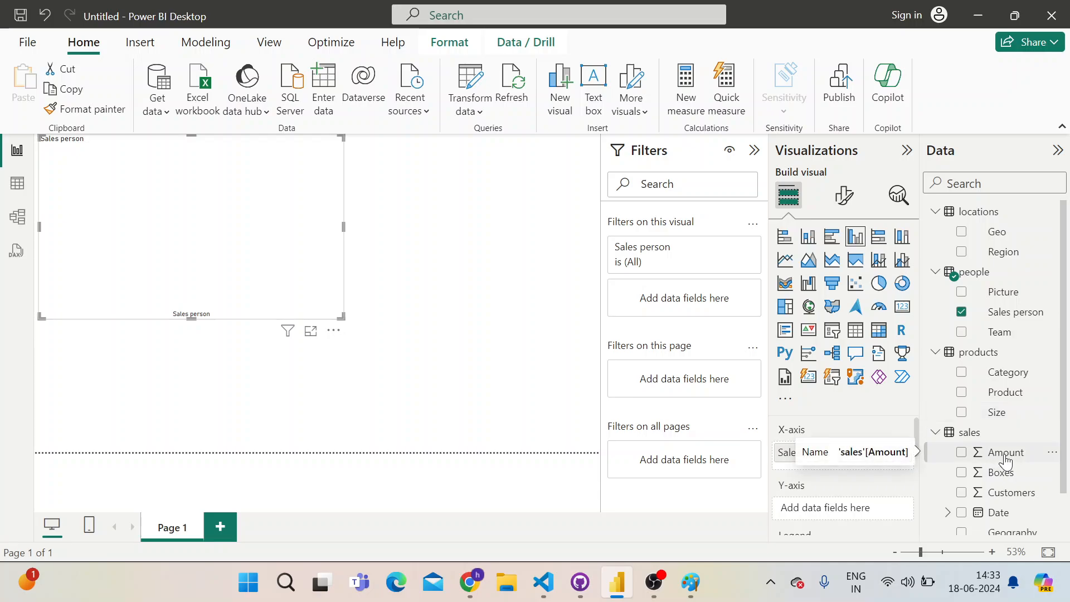
drag(1006, 460, 845, 510)
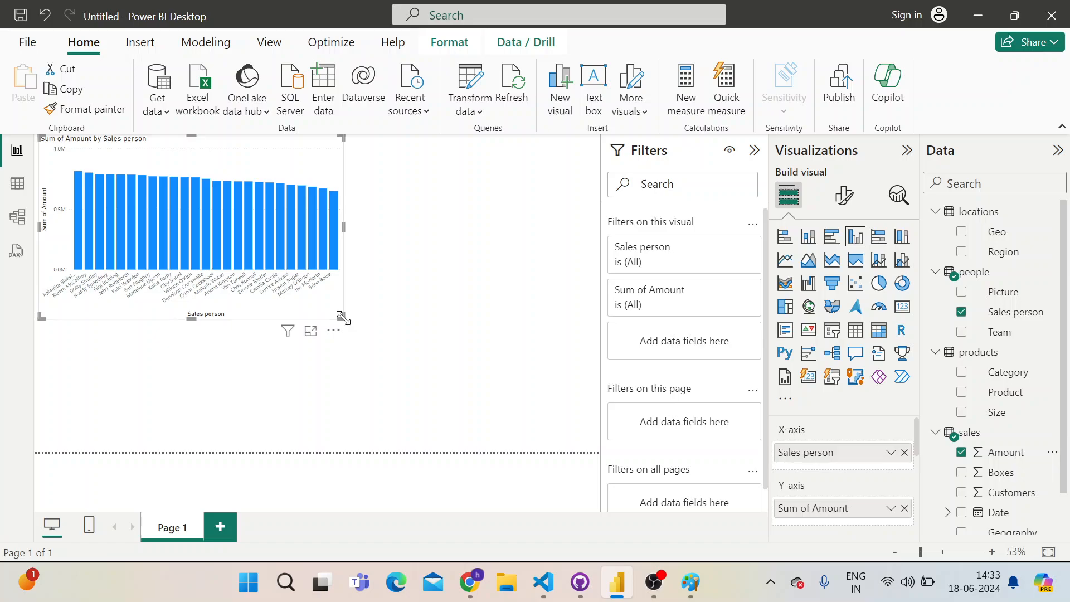
drag(436, 378, 445, 334)
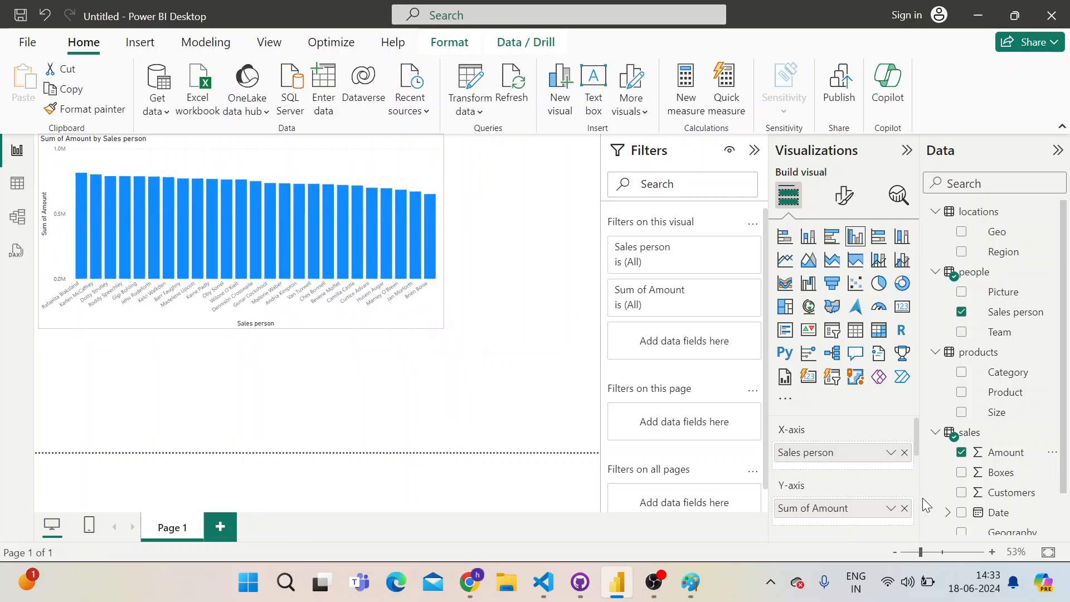
Replace Sales person with the people table's Team field on the X-axis, and highlight the Yummies, Delish, Jucies and blank columns in turn
click(904, 453)
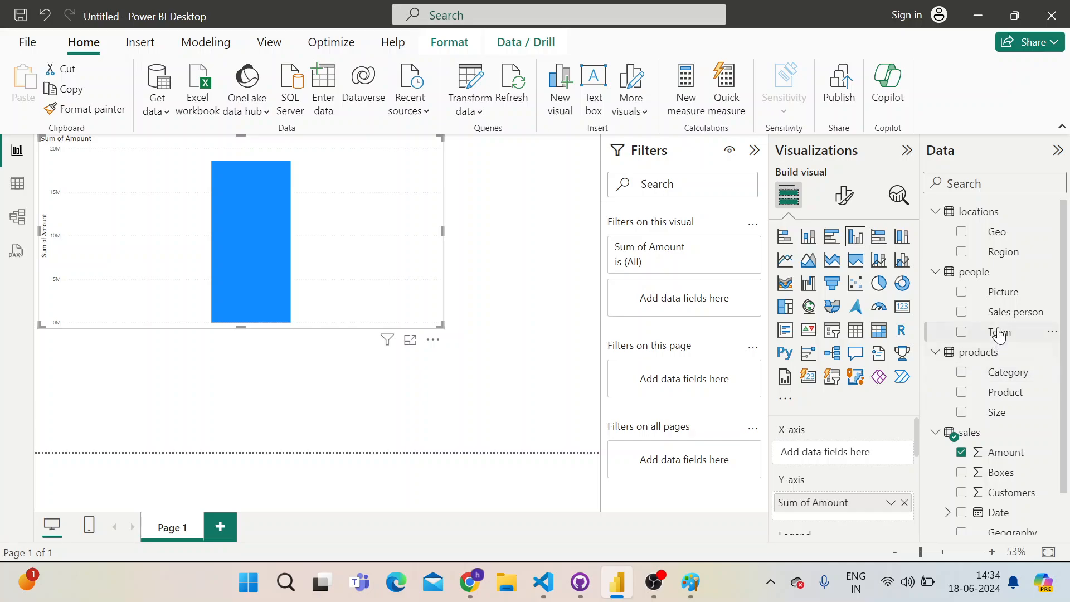
click(961, 332)
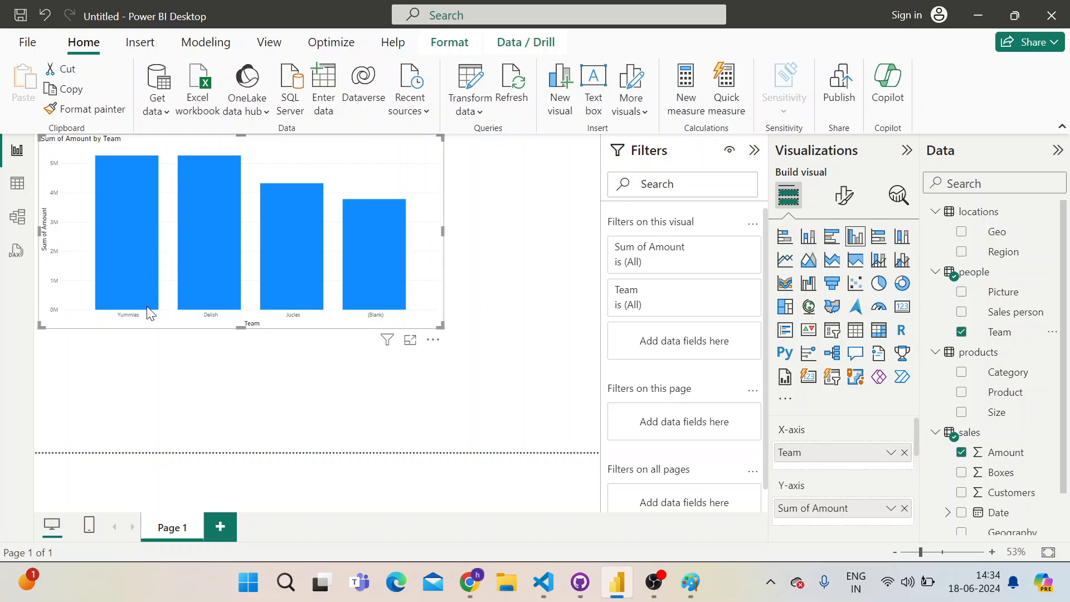
click(120, 271)
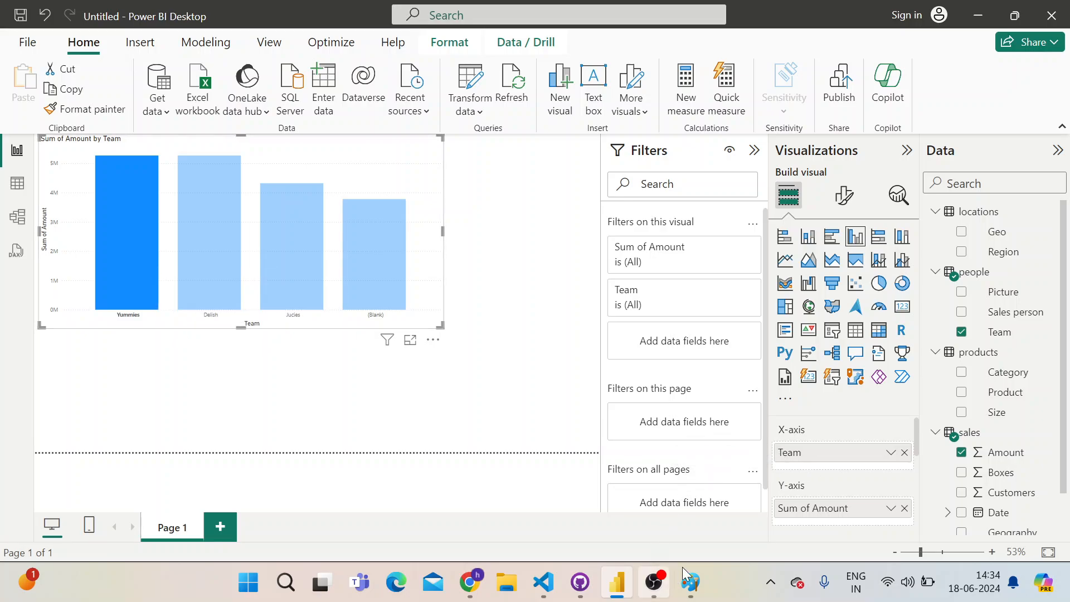
click(227, 301)
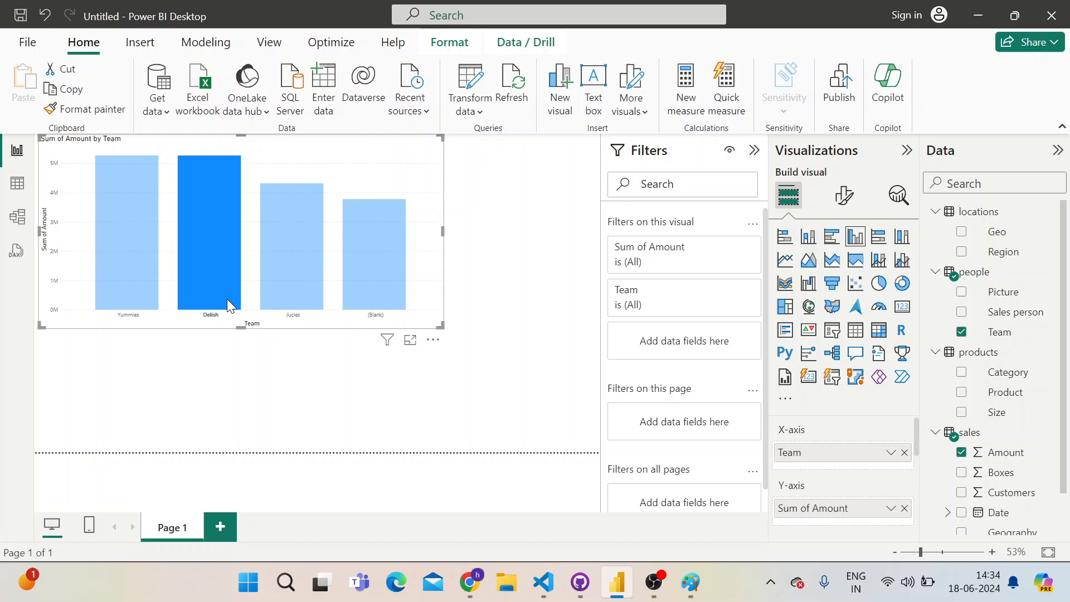
click(313, 290)
click(395, 270)
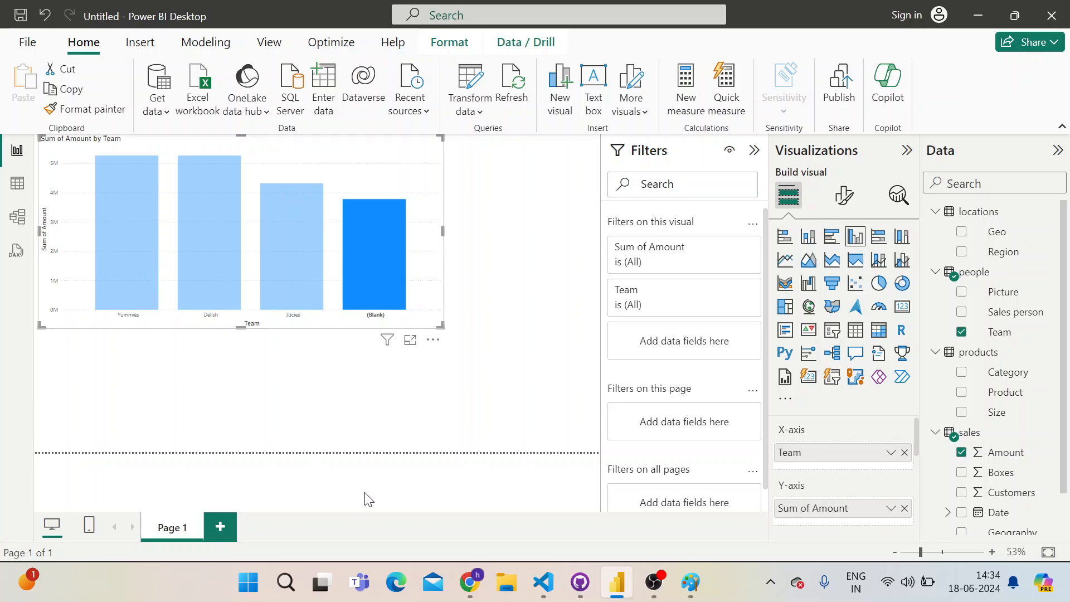
Switch to the sales sample workbook in Google Sheets and review the sales rows on the Data sheet
key(alt+Tab)
key(alt+Tab)
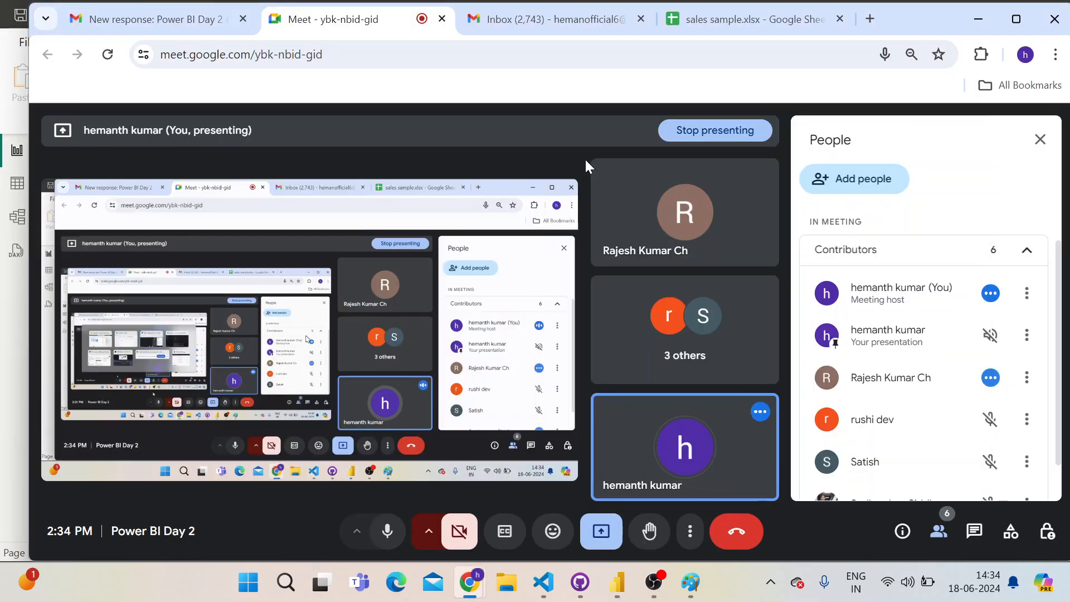
click(745, 19)
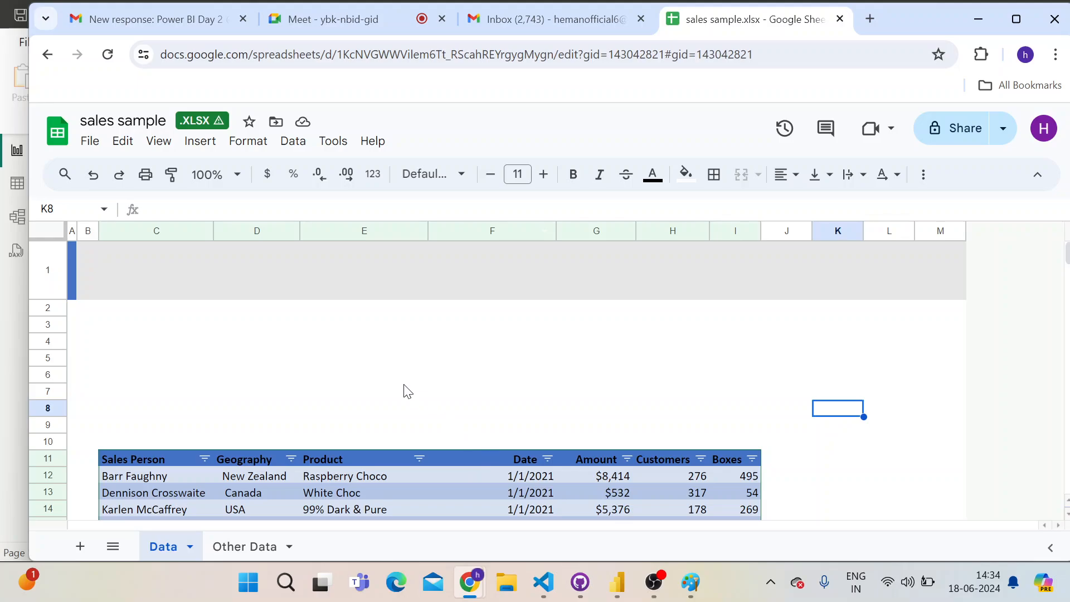
scroll(405, 390, down, 3)
scroll(291, 426, down, 8)
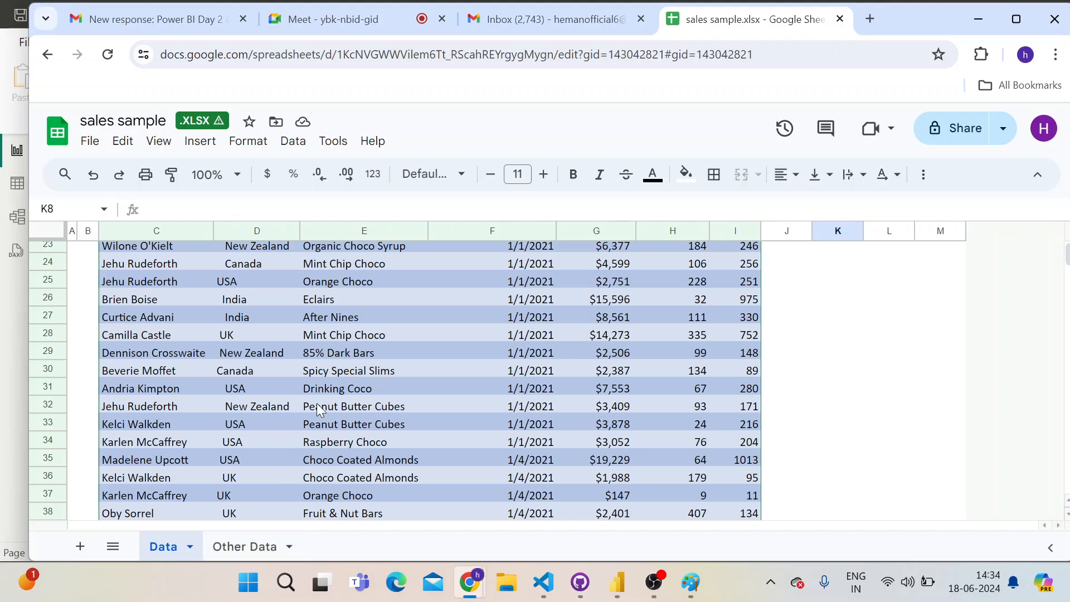
scroll(318, 409, down, 10)
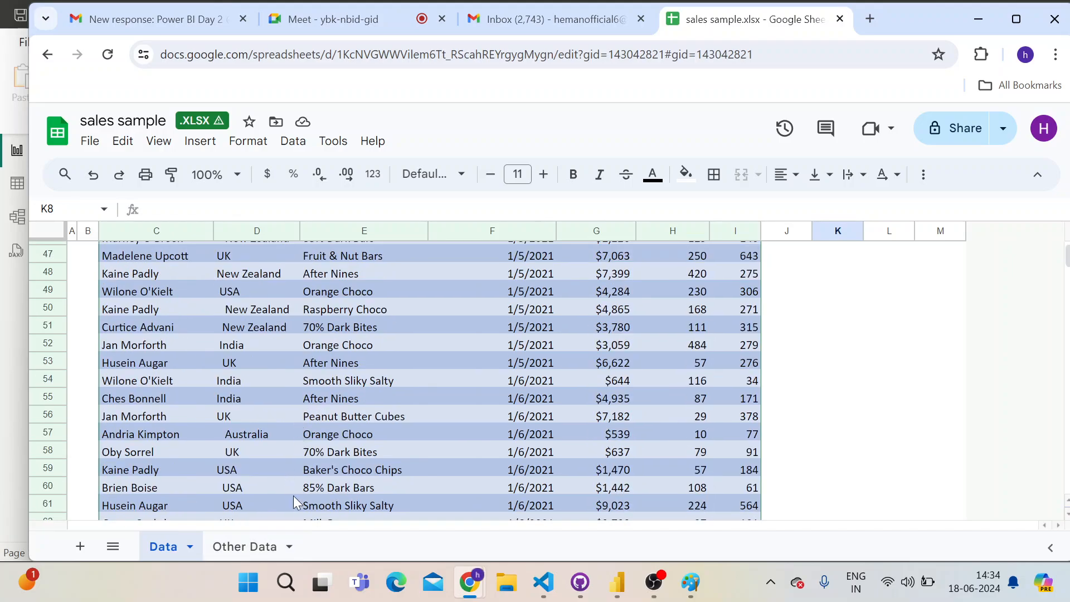
key(alt+Tab)
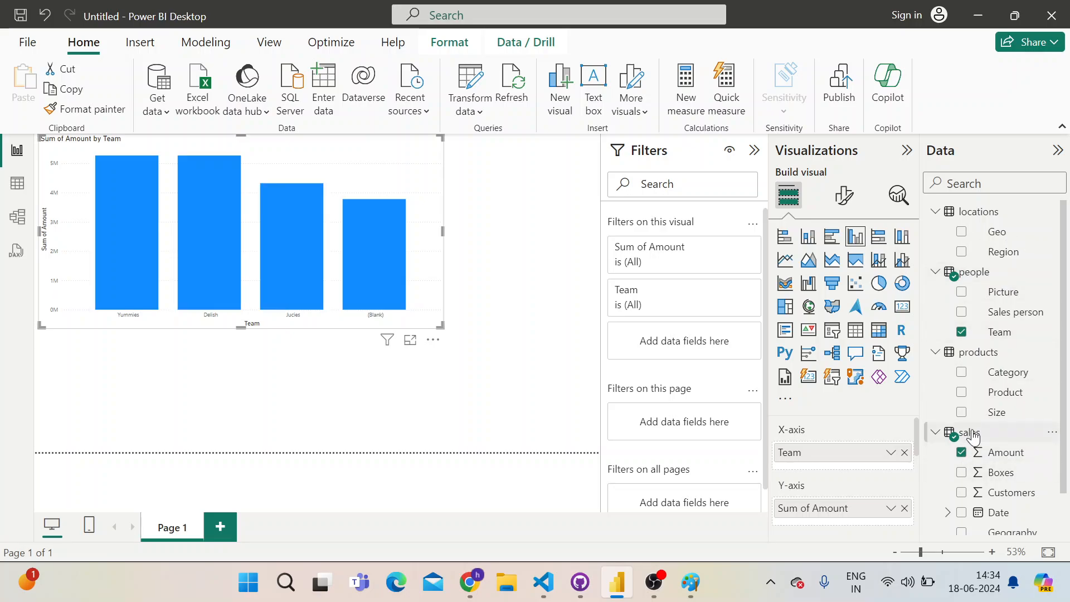
key(alt+Tab)
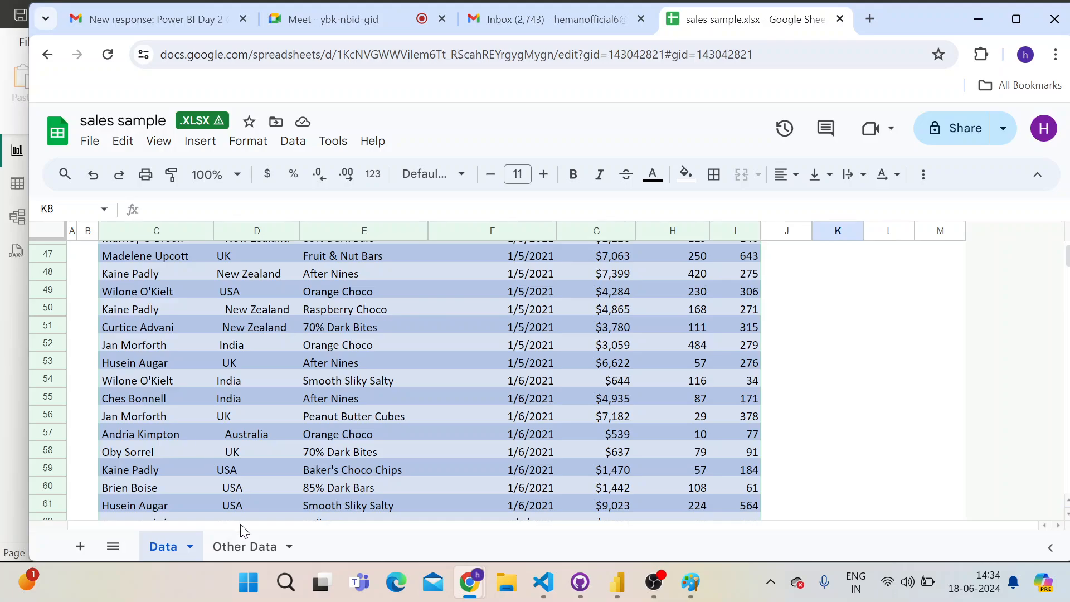
Open the Other Data sheet and inspect the people table with its Sales person, Team and Picture columns
click(236, 547)
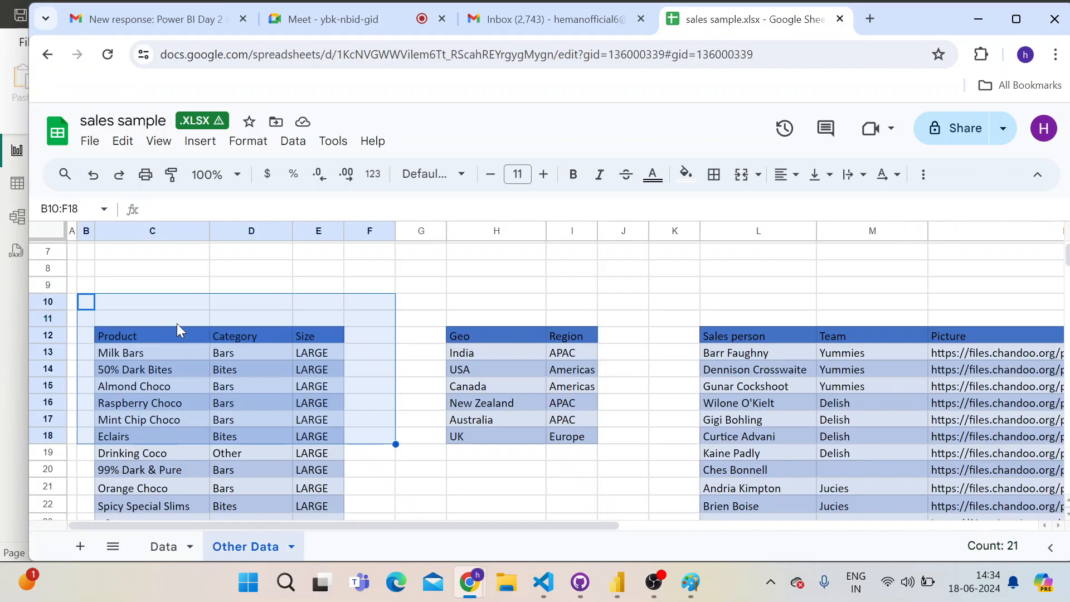
click(747, 285)
click(780, 369)
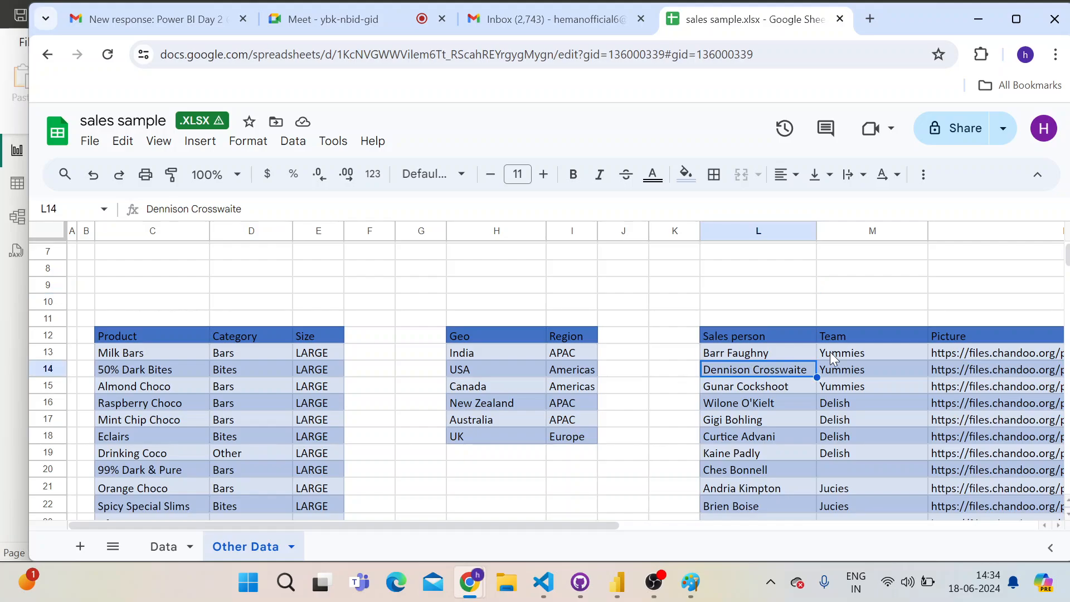
click(830, 353)
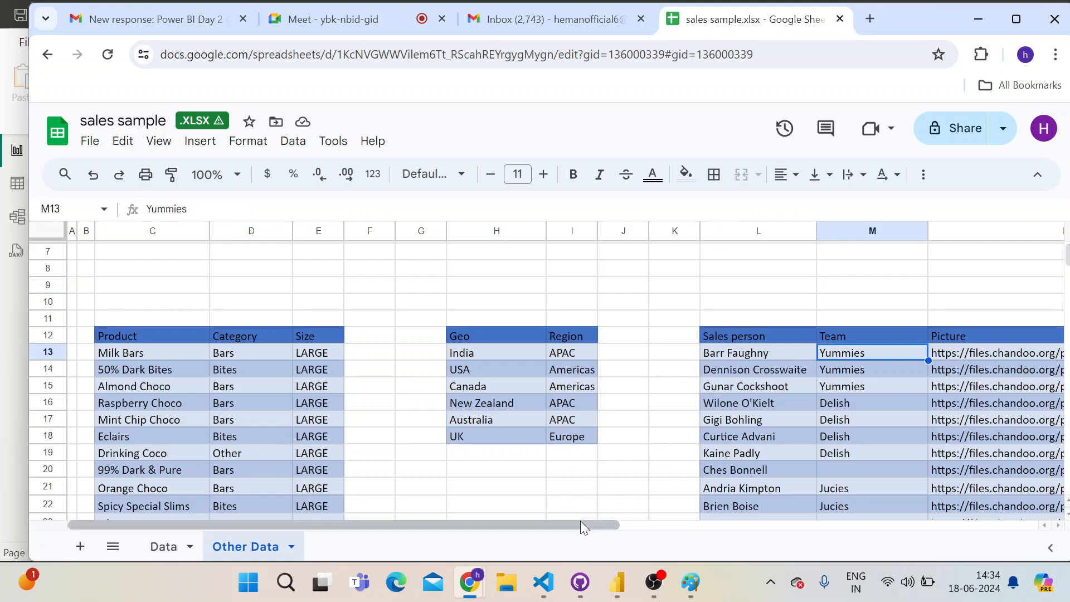
drag(580, 520, 688, 526)
scroll(614, 353, down, 3)
scroll(646, 284, up, 3)
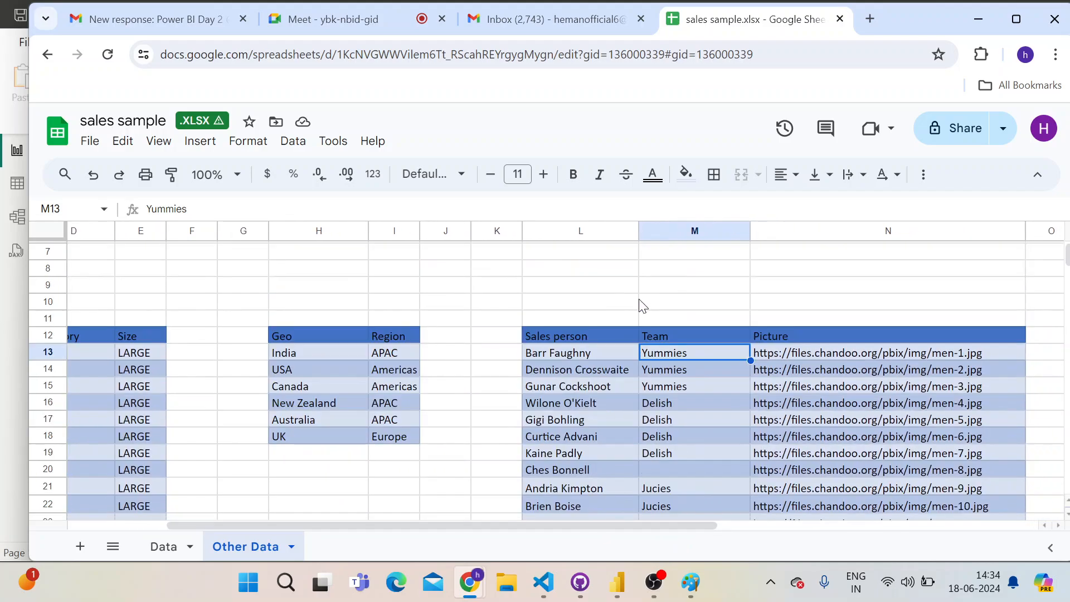
Compare individual sales persons with their Yummies and Delish teams, and check the remaining rows of the people table for team assignments
click(573, 353)
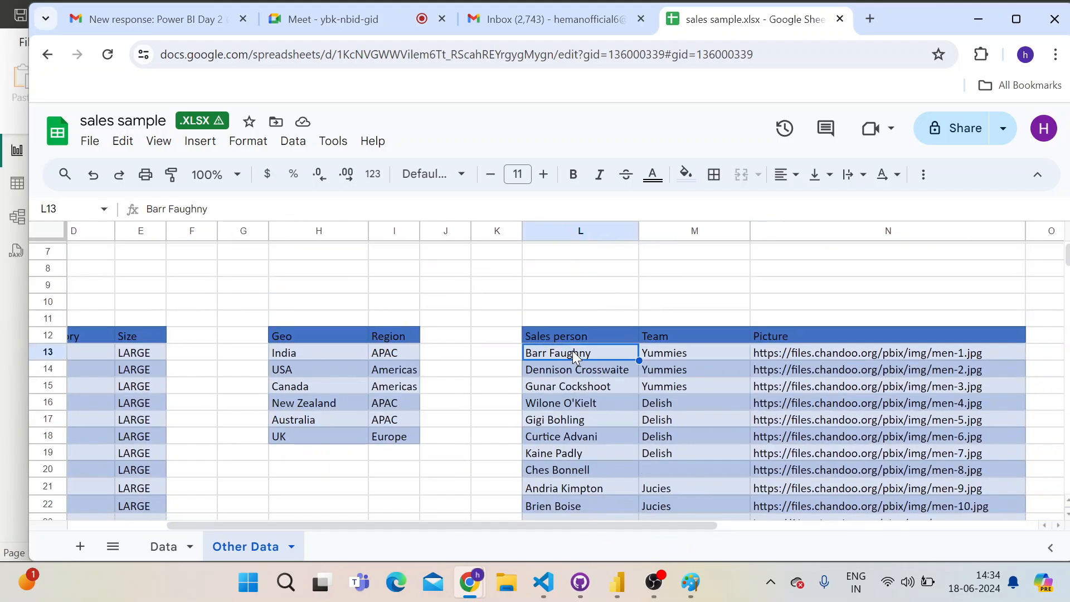
click(668, 355)
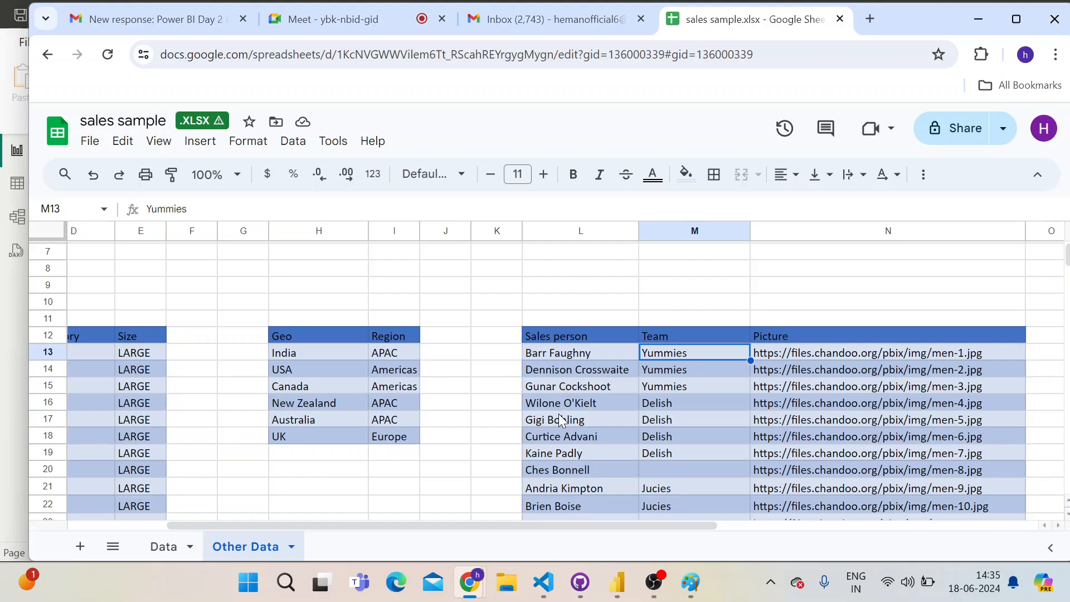
click(671, 401)
click(558, 409)
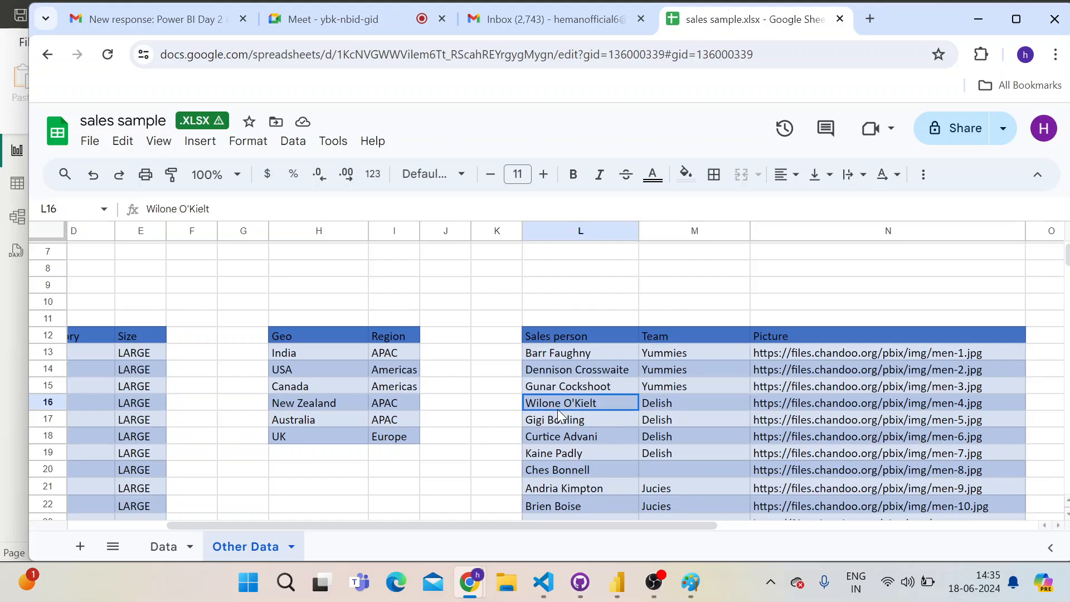
scroll(637, 444, down, 8)
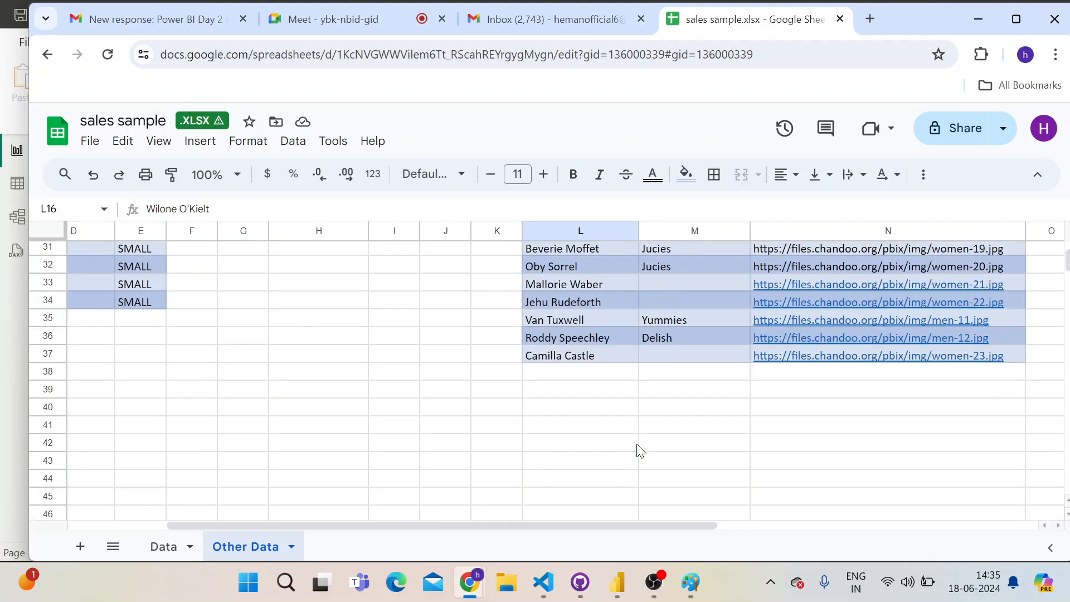
scroll(636, 444, up, 3)
scroll(636, 443, up, 5)
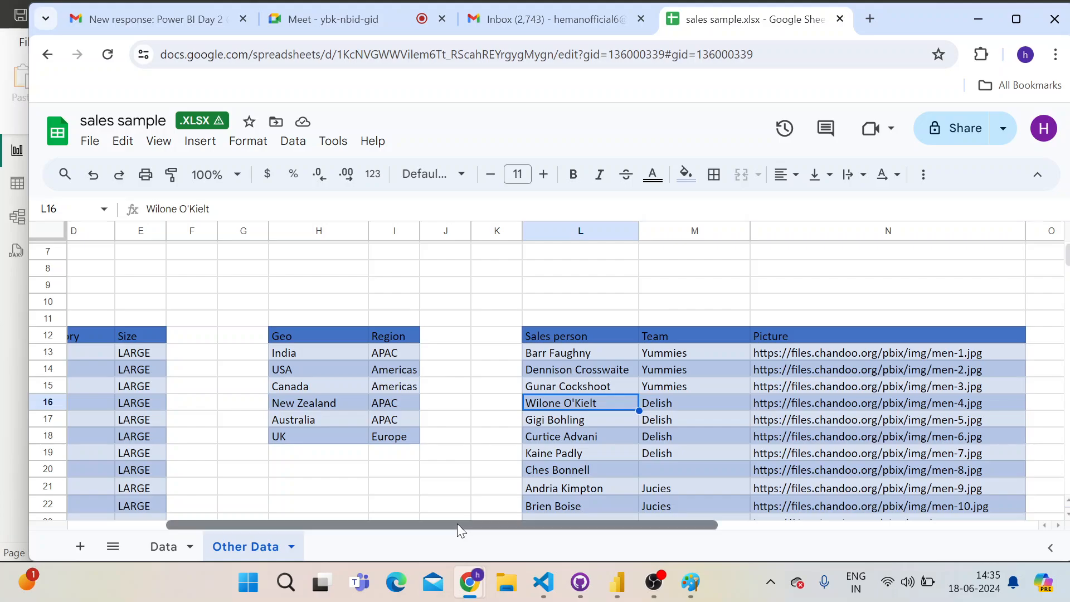
drag(457, 525, 359, 526)
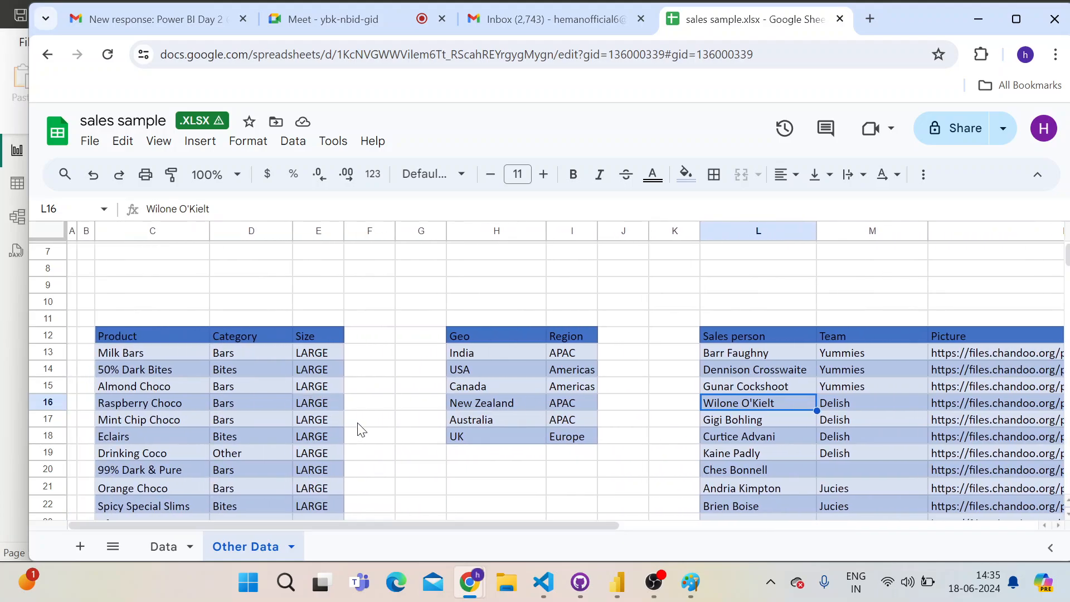
Switch back to Power BI Desktop and highlight the Delish and Yummies columns in the Amount by Team chart
key(alt+Tab)
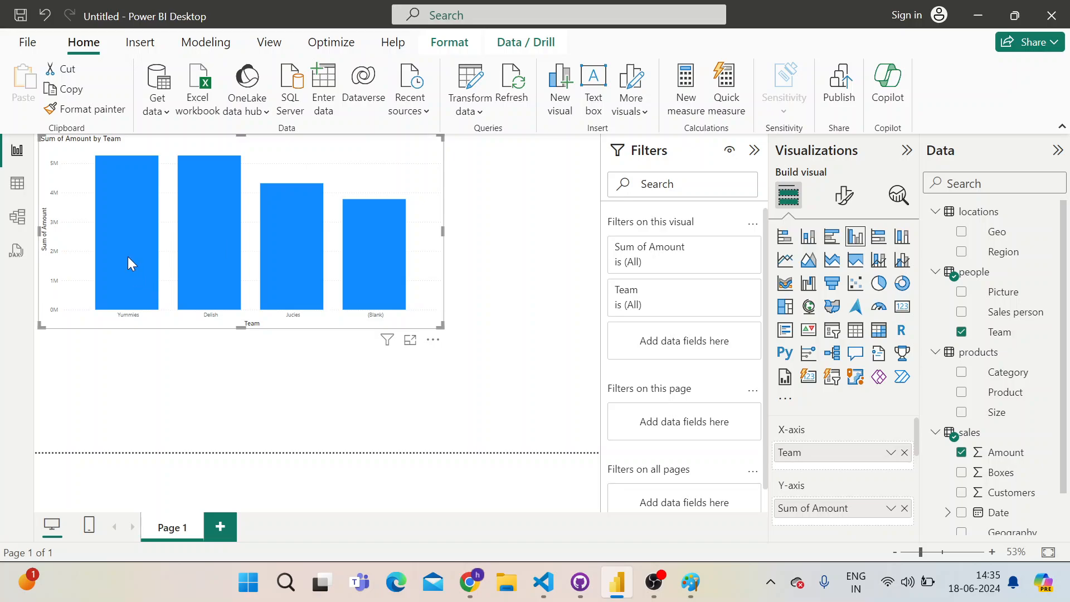
click(205, 278)
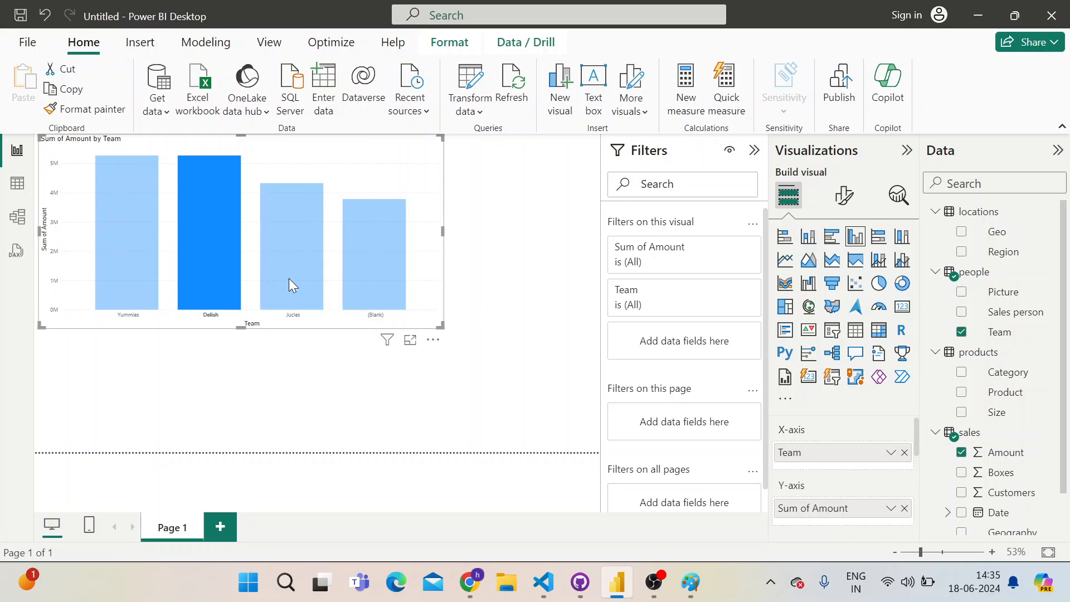
mouse_move(271, 300)
click(108, 204)
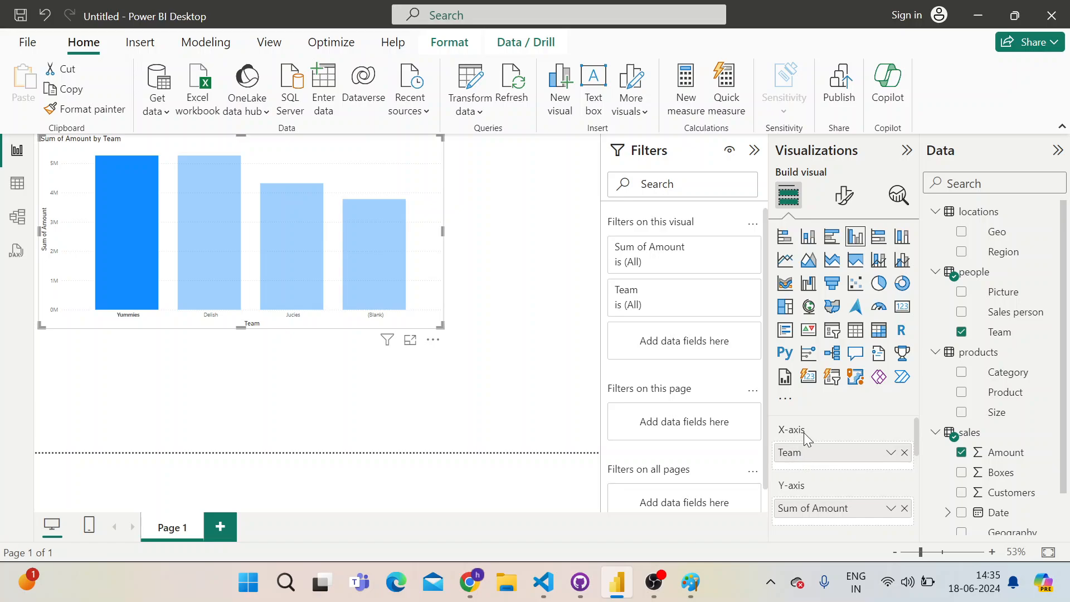
Replace Amount with a count of the sales table's Geography field on the chart's Y-axis
click(904, 509)
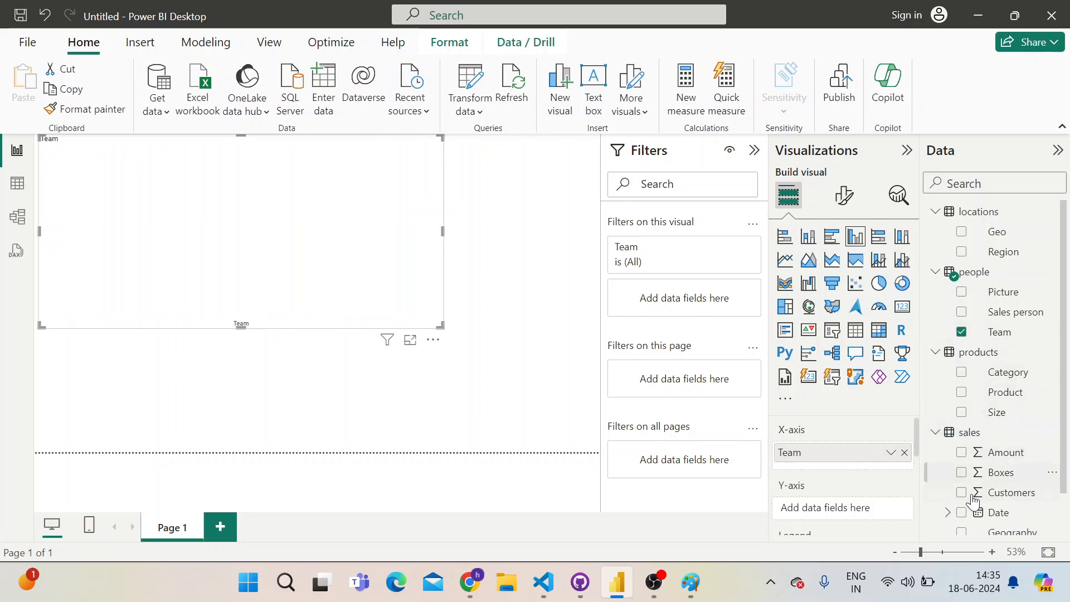
scroll(975, 490, down, 1)
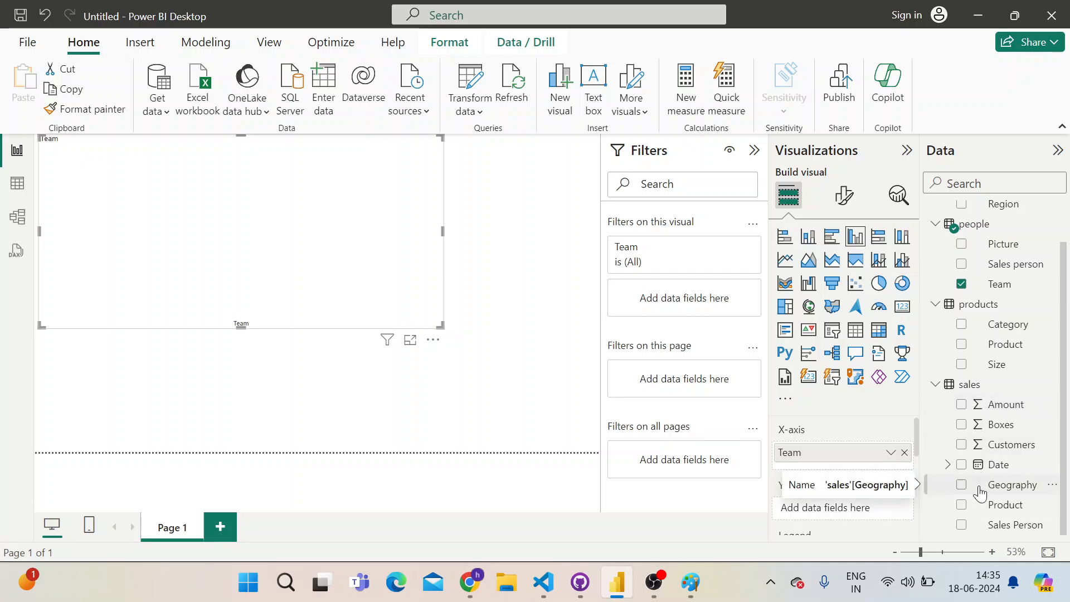
drag(997, 485, 858, 508)
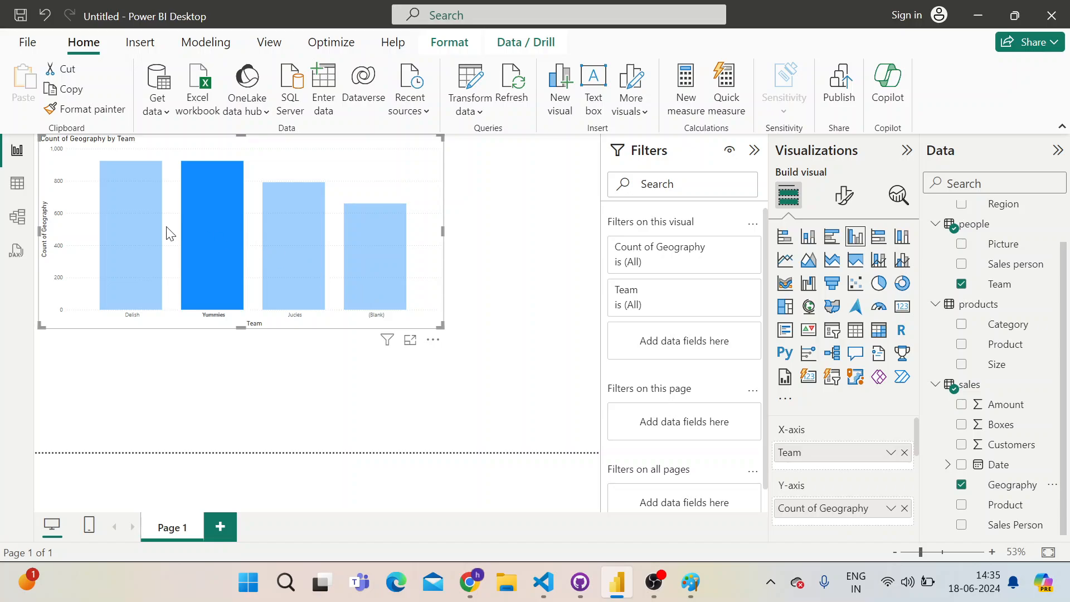
Highlight the Delish, Yummies, Jucies and blank columns in turn, and reposition the Geography by Team chart nearer the page's middle
click(120, 285)
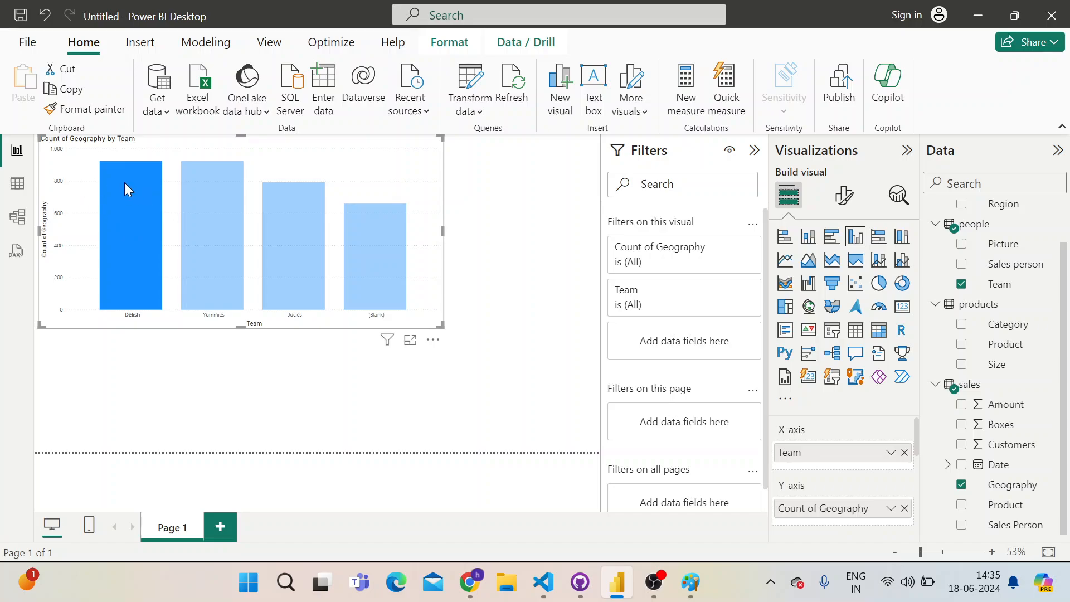
click(221, 217)
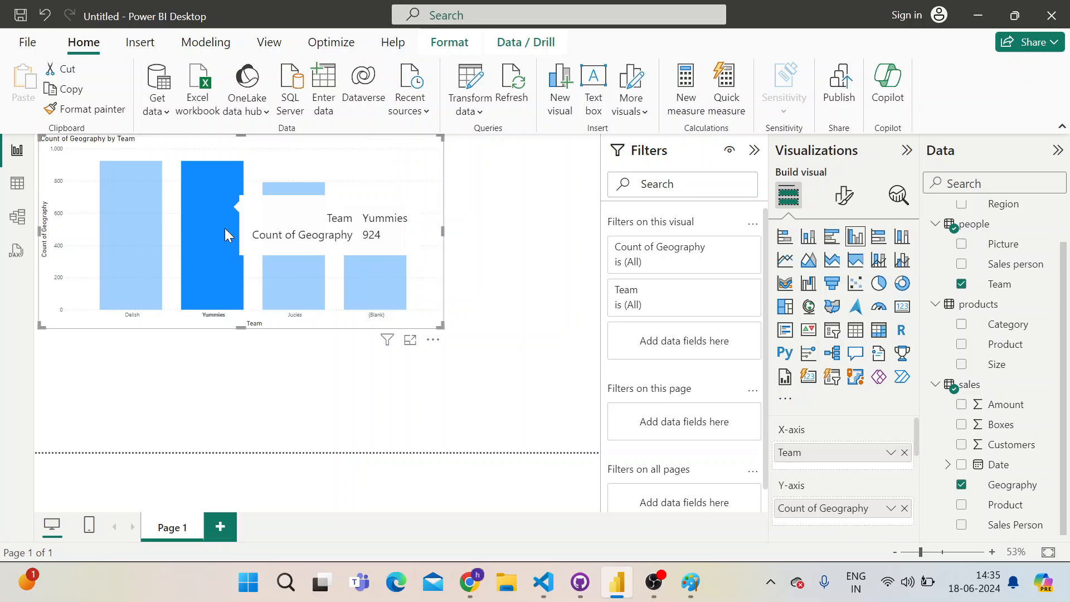
click(305, 280)
click(370, 263)
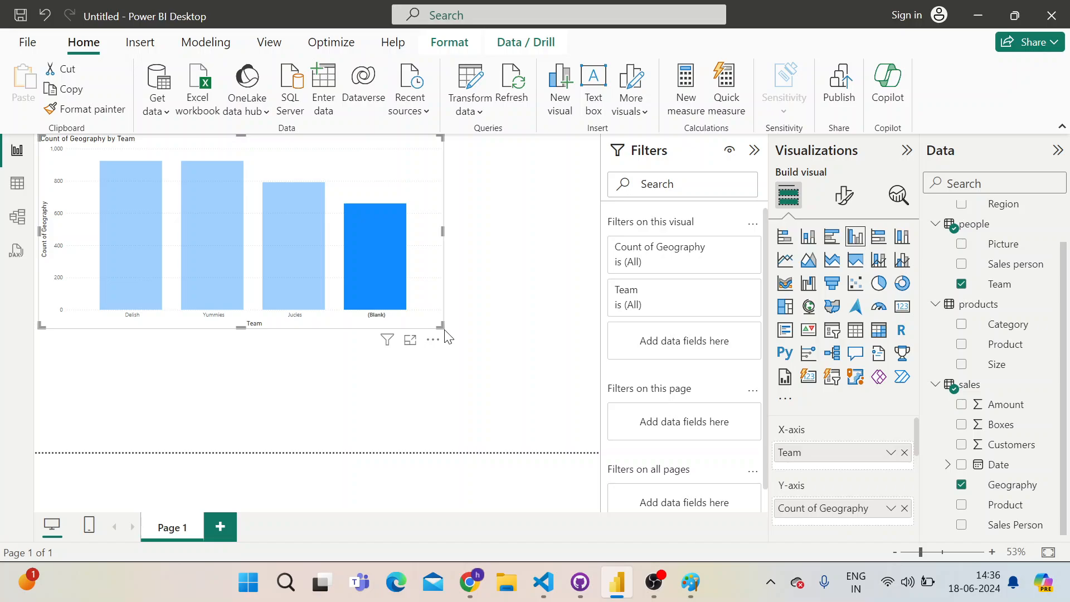
drag(451, 338, 492, 389)
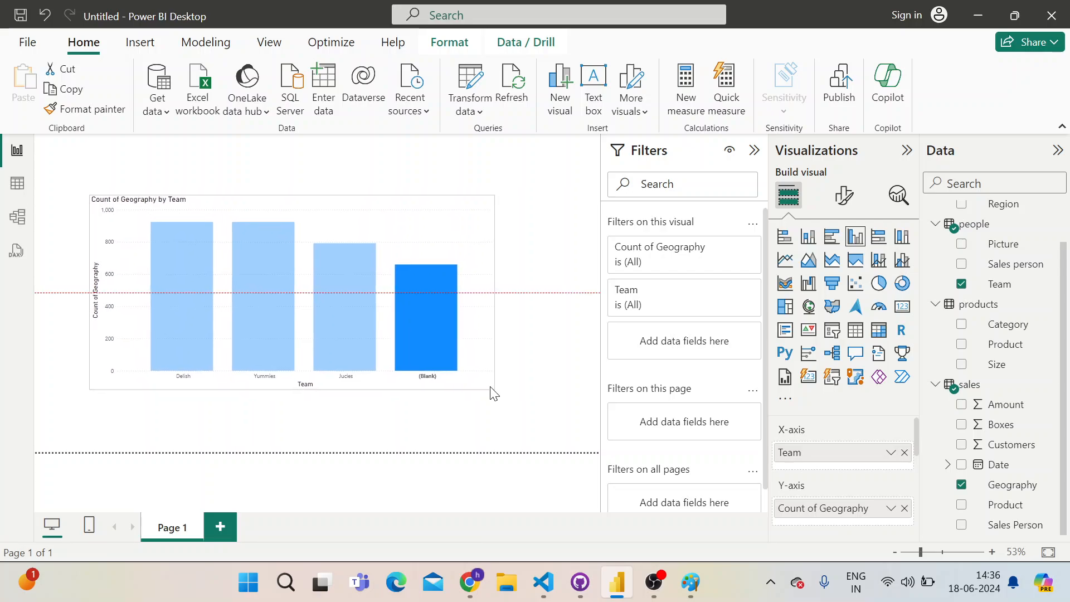
Move the Geography by Team chart to the page's corner, narrow it slightly, and clear its Team and Count of Geography fields
drag(369, 215, 309, 146)
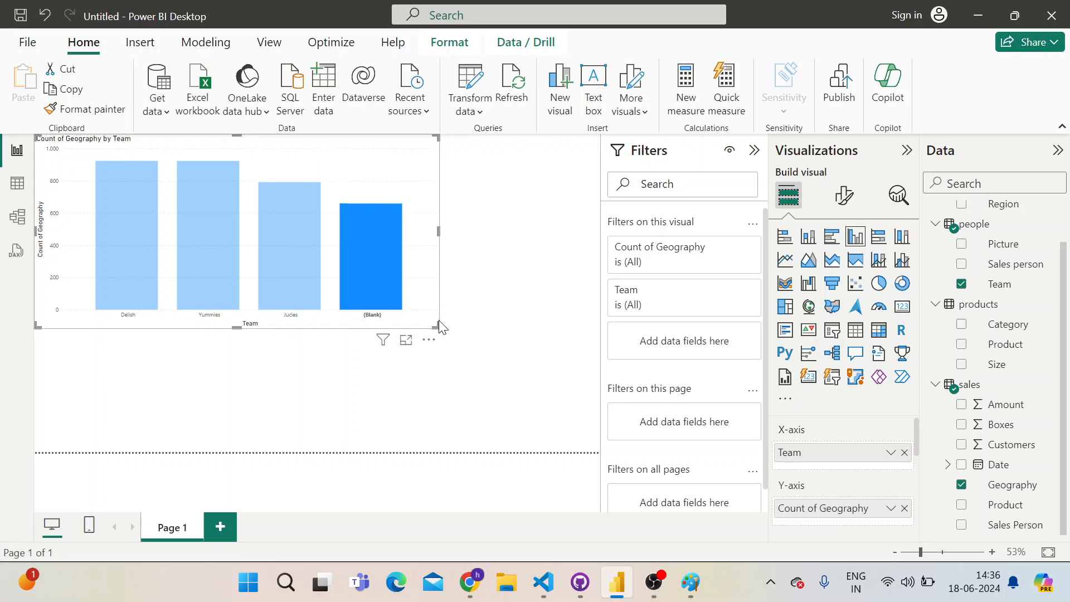
drag(438, 323, 425, 327)
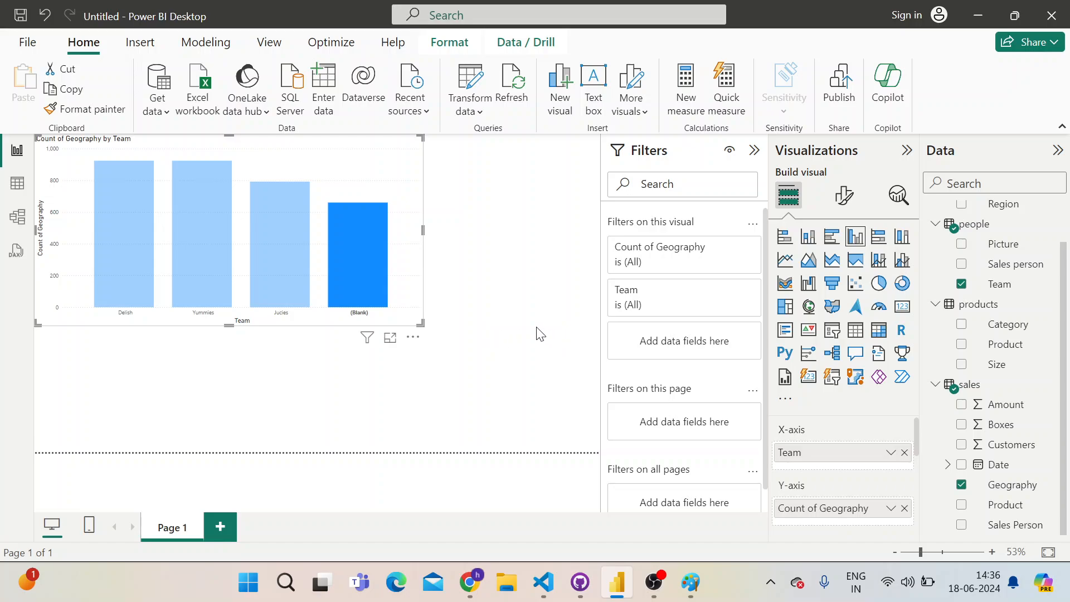
scroll(879, 423, down, 3)
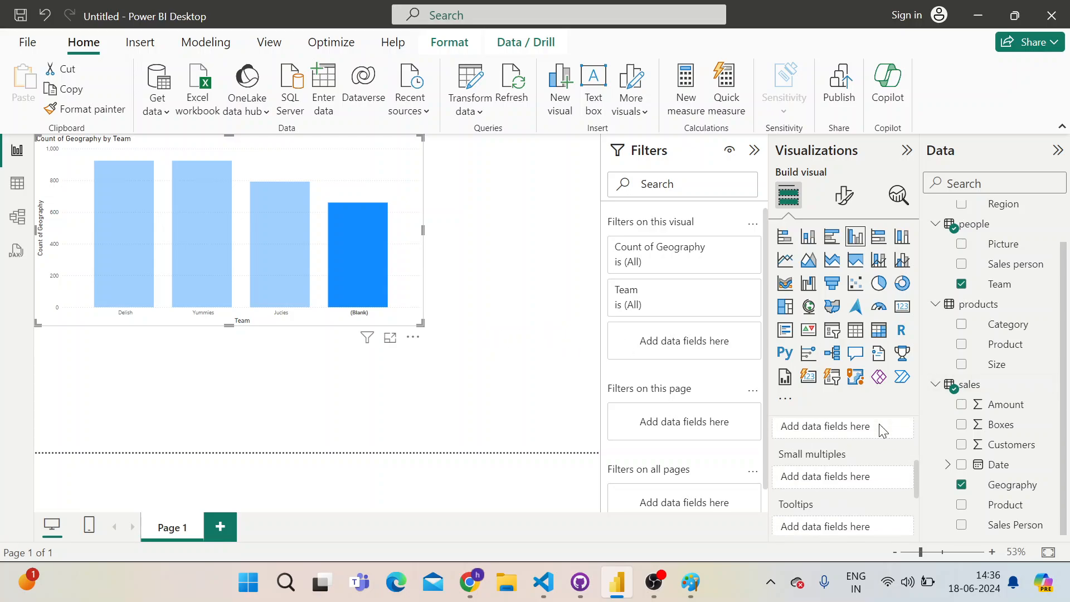
scroll(880, 429, up, 3)
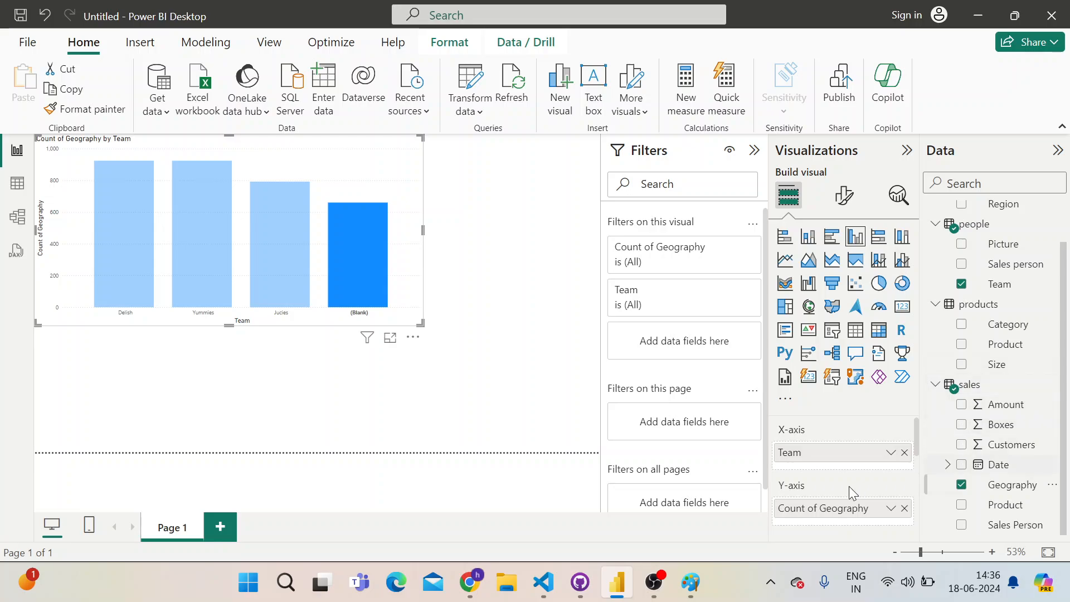
click(905, 454)
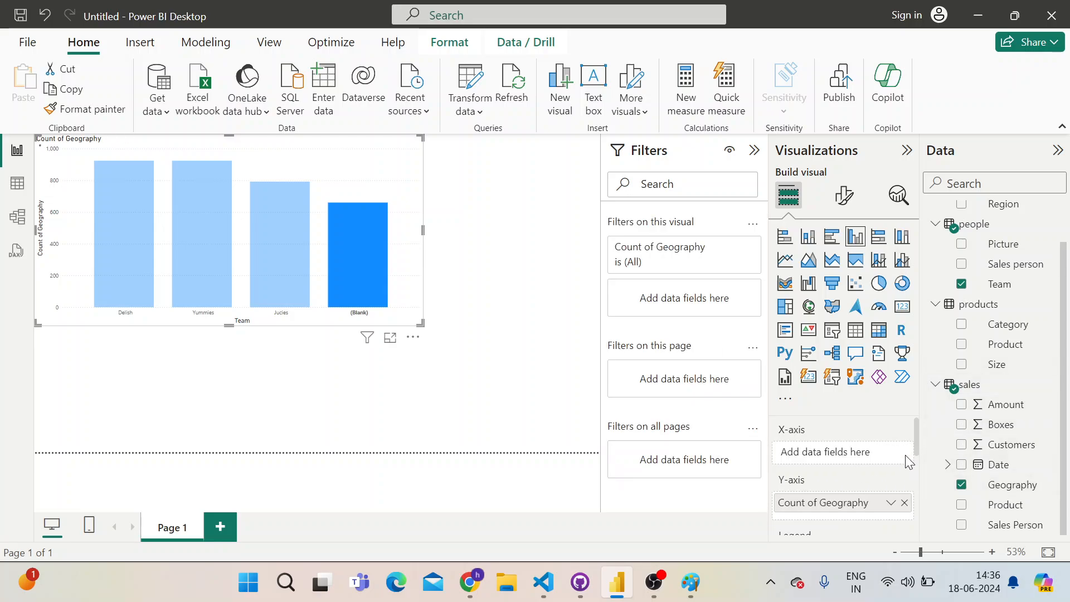
click(904, 503)
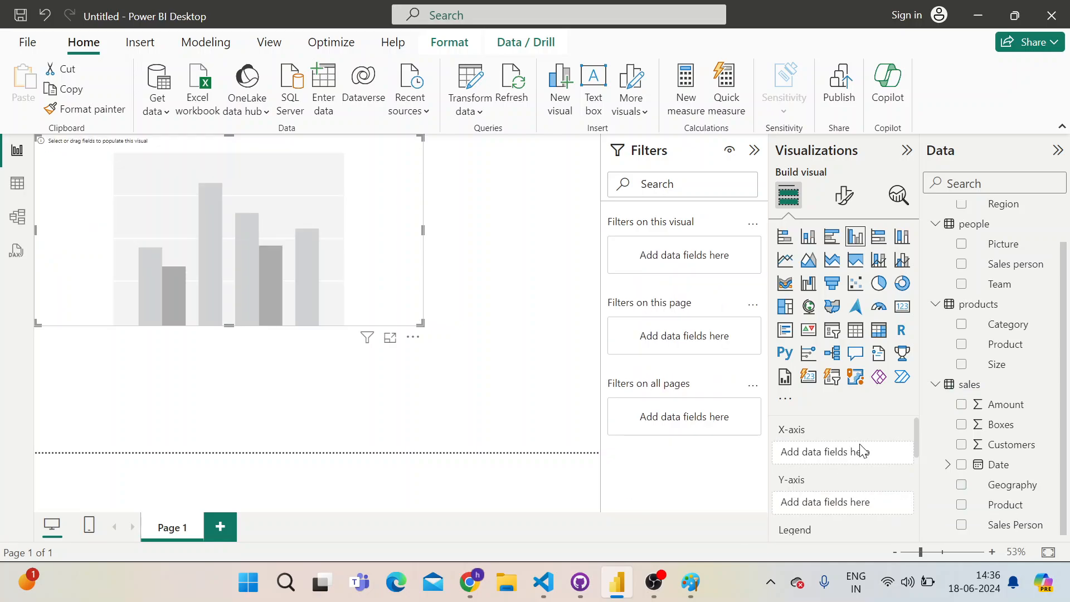
Populate the empty chart with the sales table's Geography on the X-axis, Team as legend and a count of Team on the Y-axis
drag(1003, 485, 864, 458)
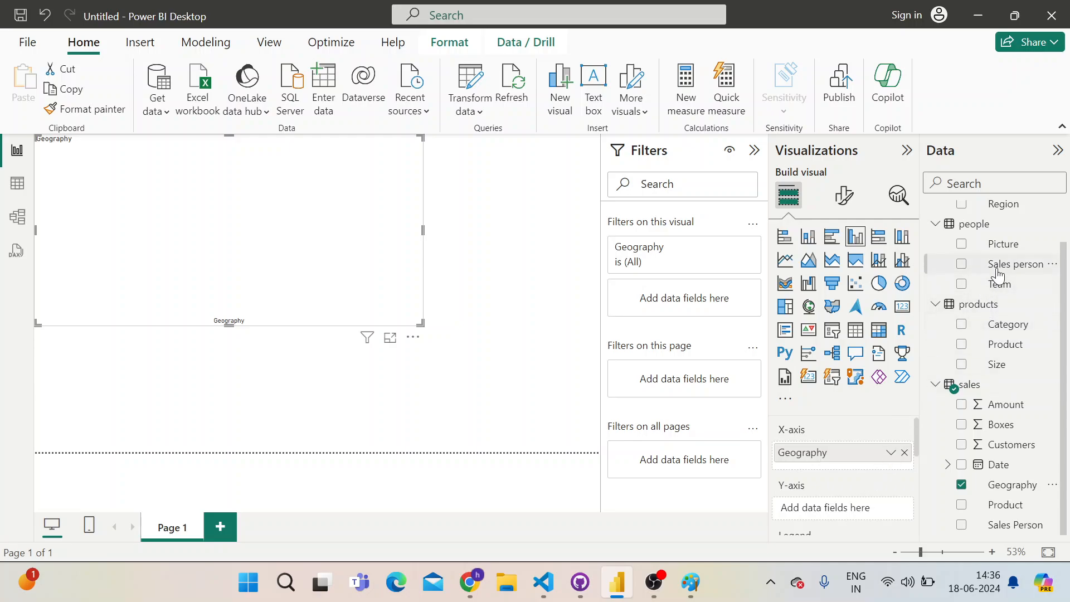
click(962, 284)
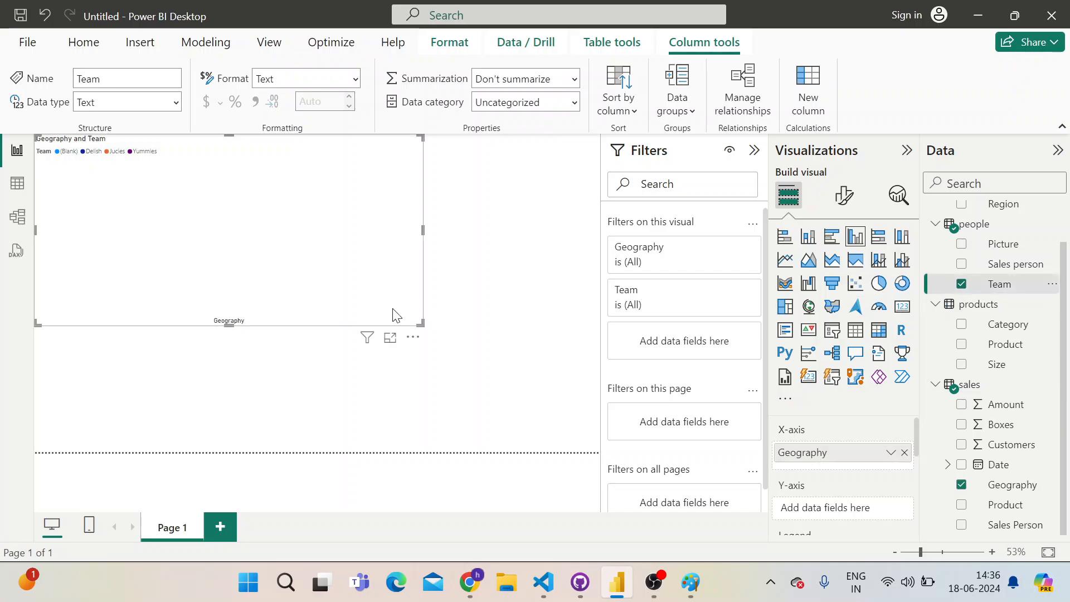
scroll(813, 422, down, 2)
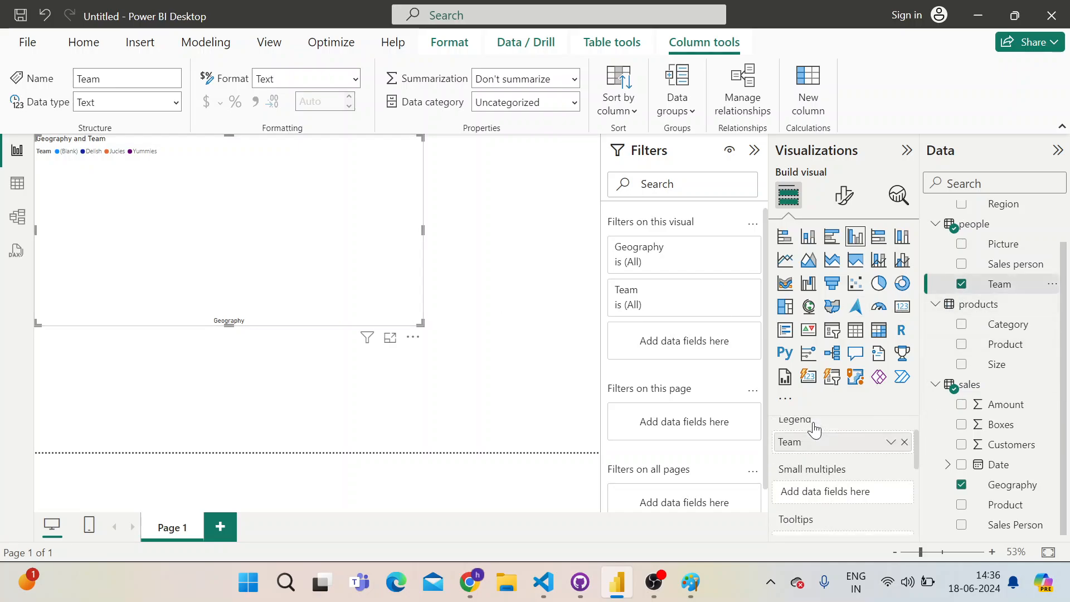
scroll(814, 422, up, 2)
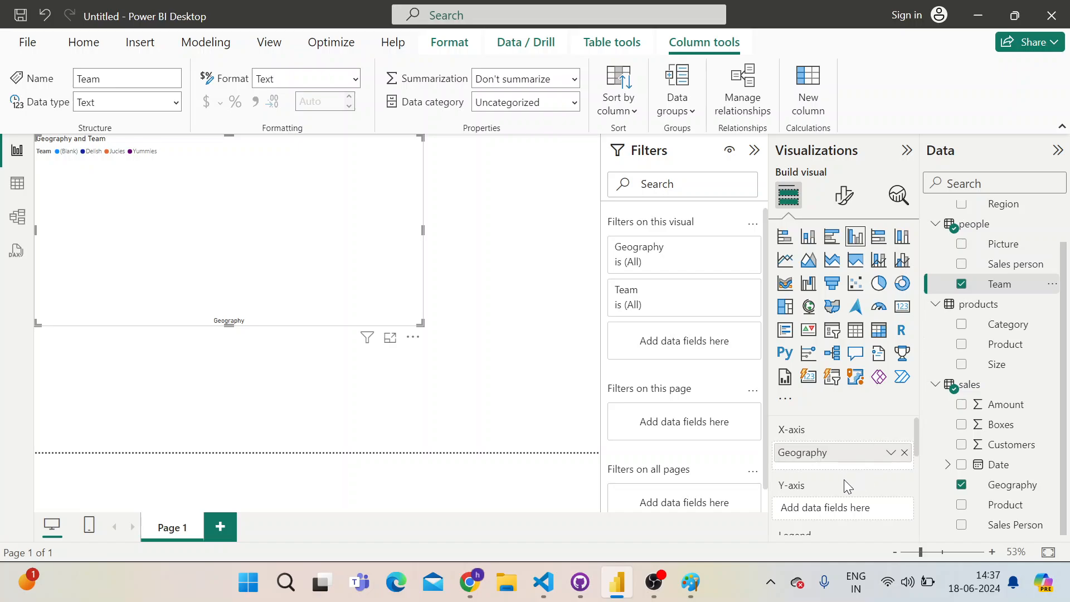
drag(1012, 284, 853, 511)
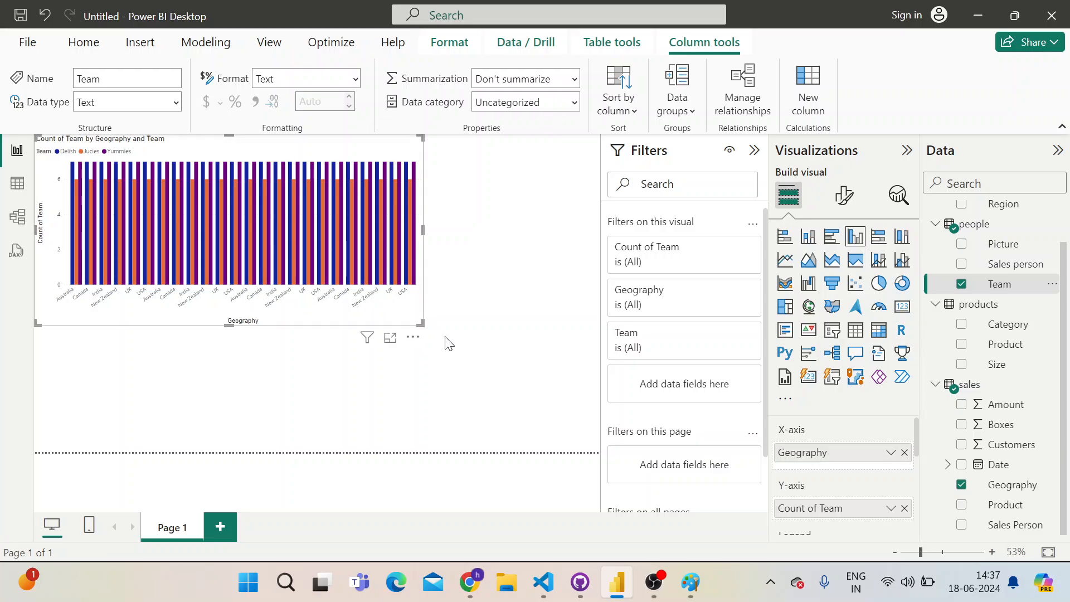
Shift the Count of Team by Geography chart slightly inward and enlarge it to fill most of the visible page
drag(419, 329, 444, 340)
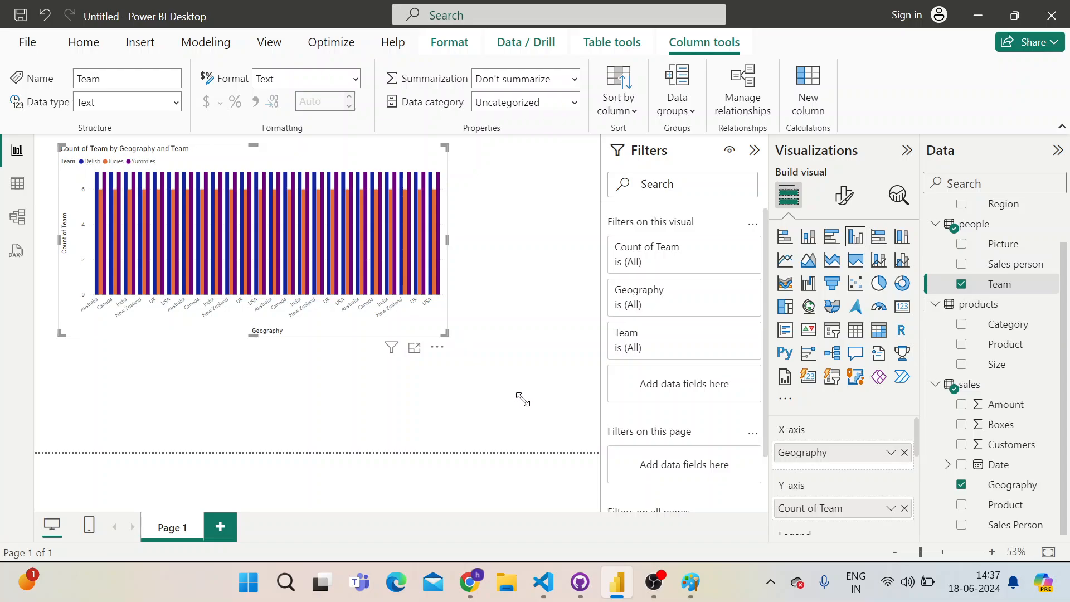
click(459, 296)
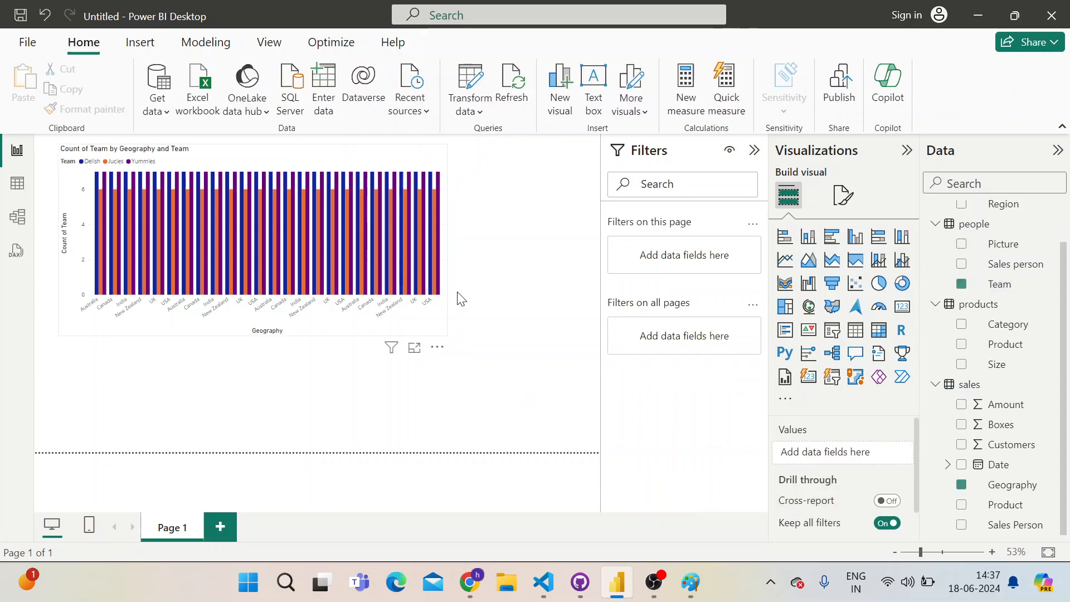
click(446, 337)
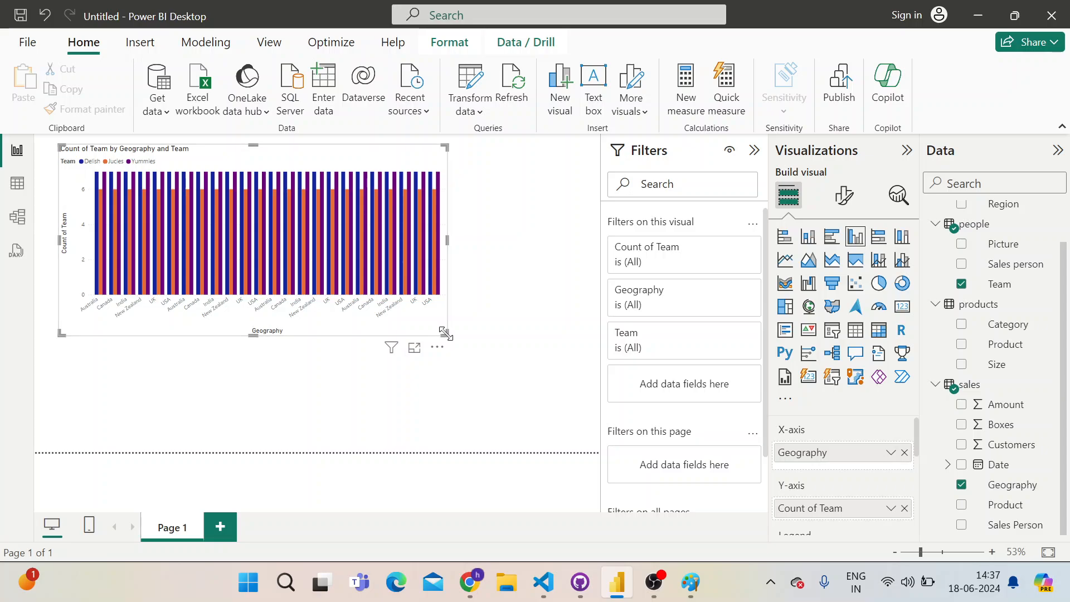
drag(445, 336, 563, 422)
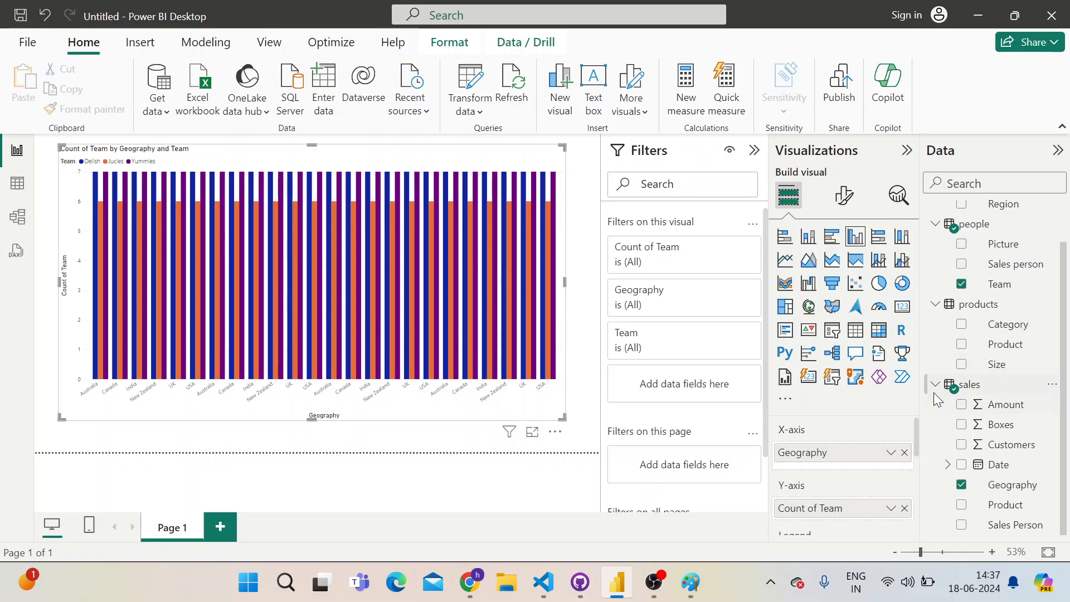
Remove Team from the chart's legend and Y-axis, and plot the sum of the sales table's Amount on the Y-axis
scroll(852, 429, down, 3)
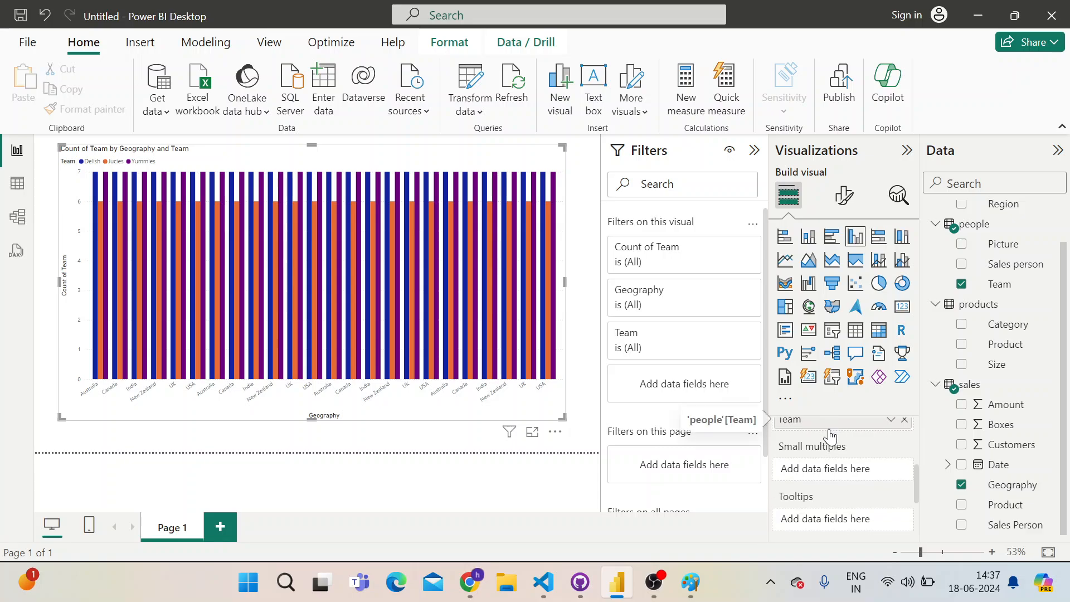
scroll(831, 437, up, 3)
scroll(823, 483, down, 3)
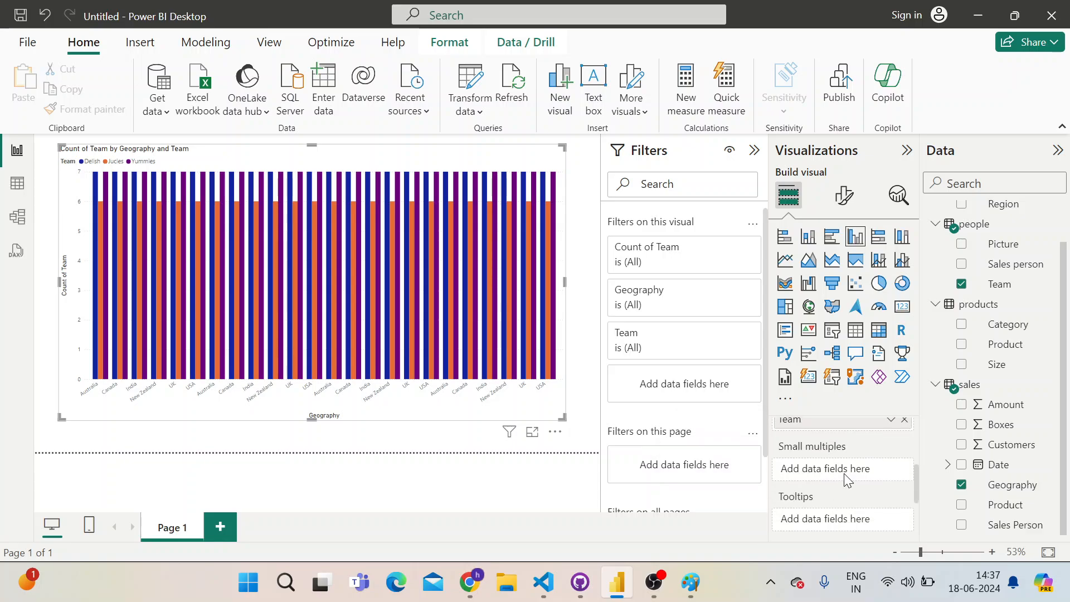
click(903, 419)
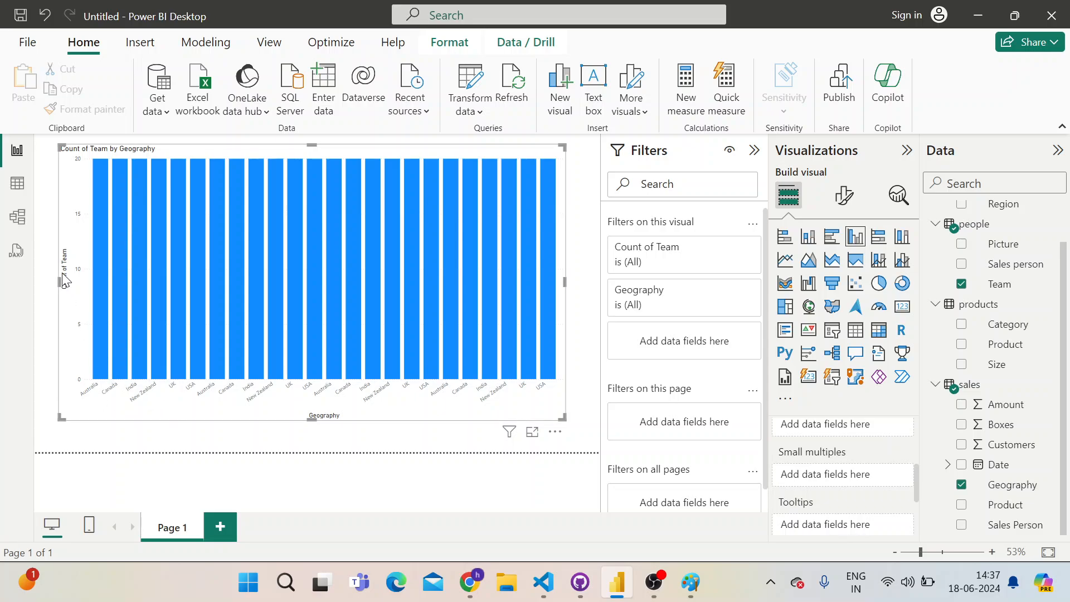
click(962, 284)
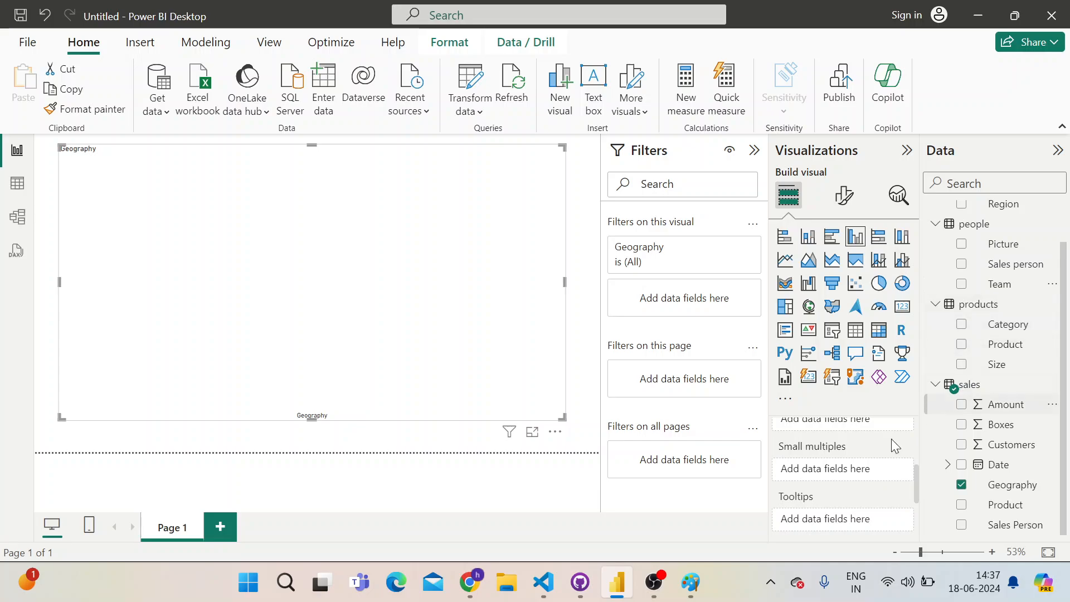
scroll(848, 467, up, 3)
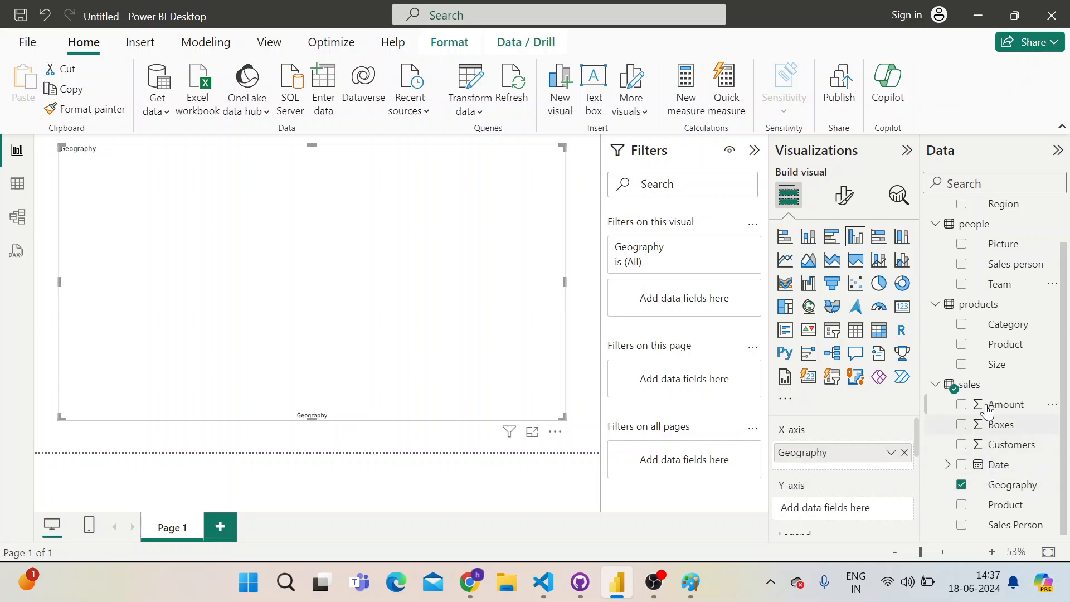
drag(987, 411, 856, 508)
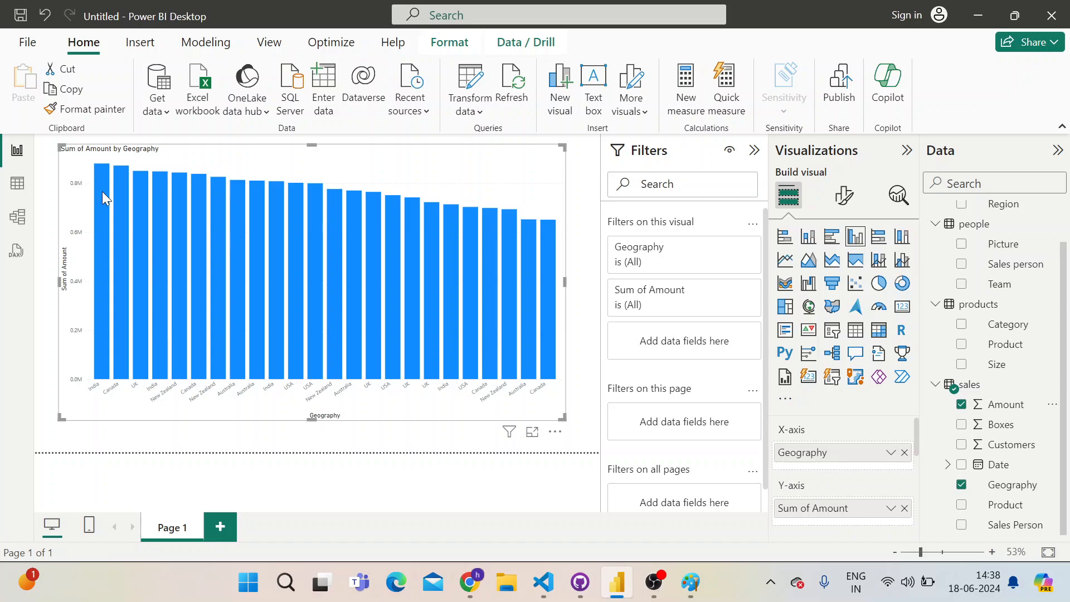
Highlight the first India column and inspect the sum of Amount for individual Geography columns
click(104, 343)
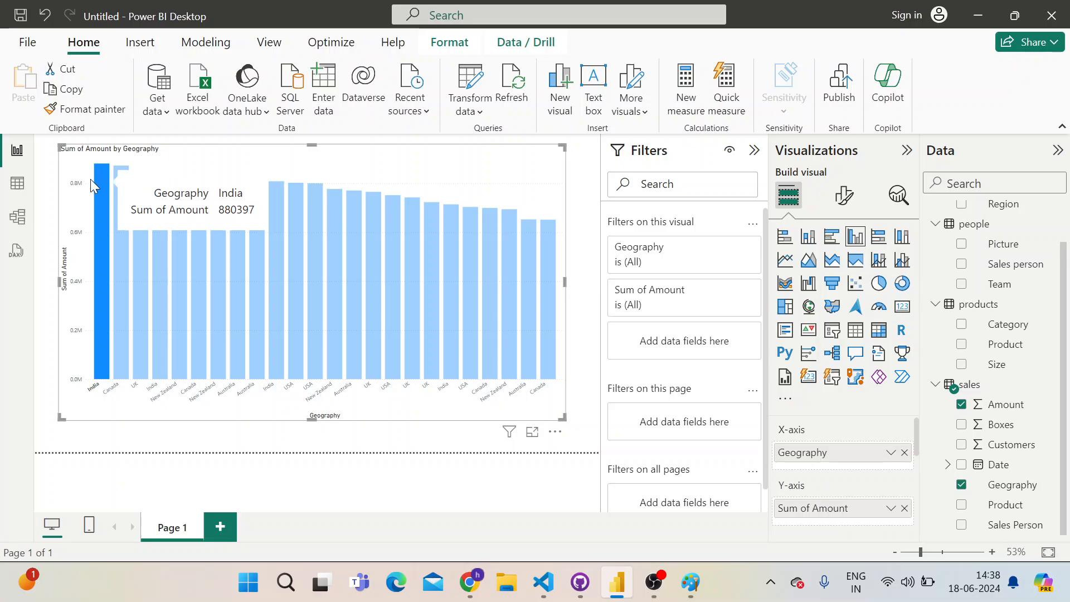
mouse_move(102, 182)
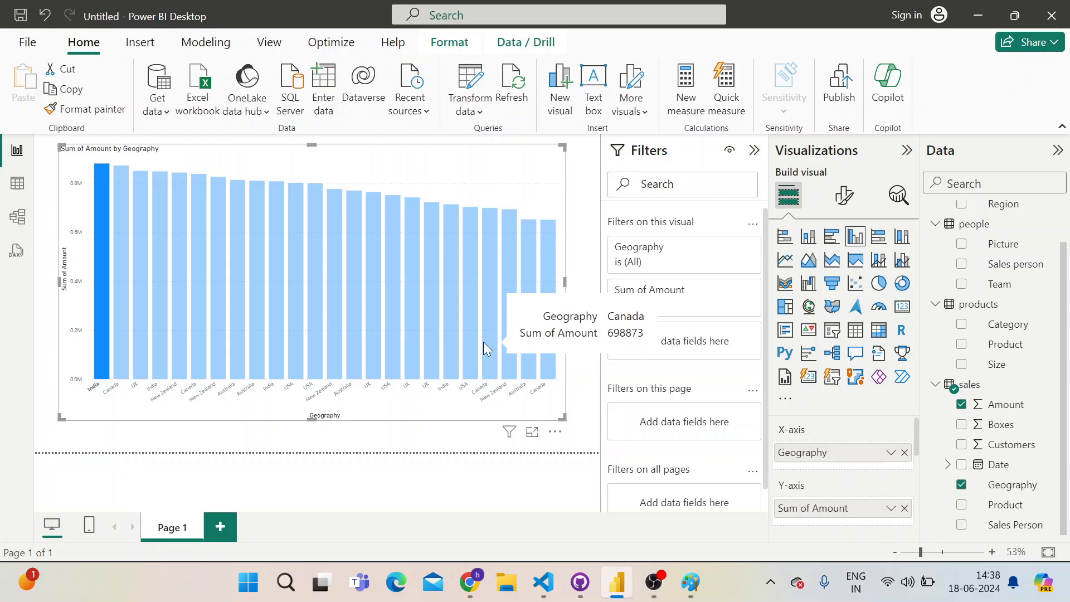
click(115, 235)
click(101, 209)
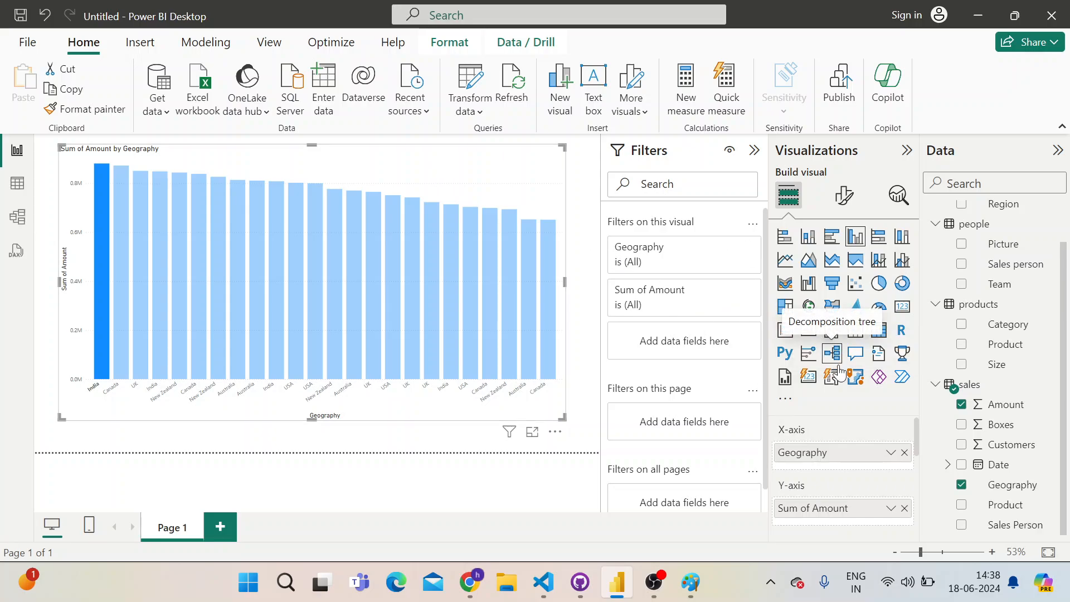
scroll(867, 441, down, 3)
scroll(827, 431, up, 3)
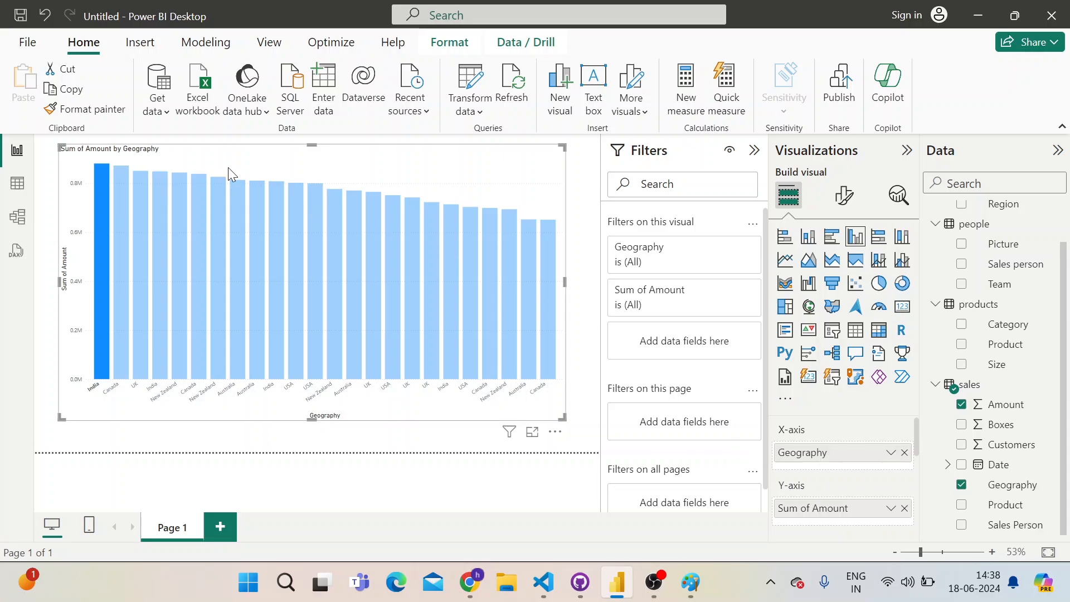
In the model view, start a new relationship from the locations table's Geo column to the sales table's Geography column
click(23, 190)
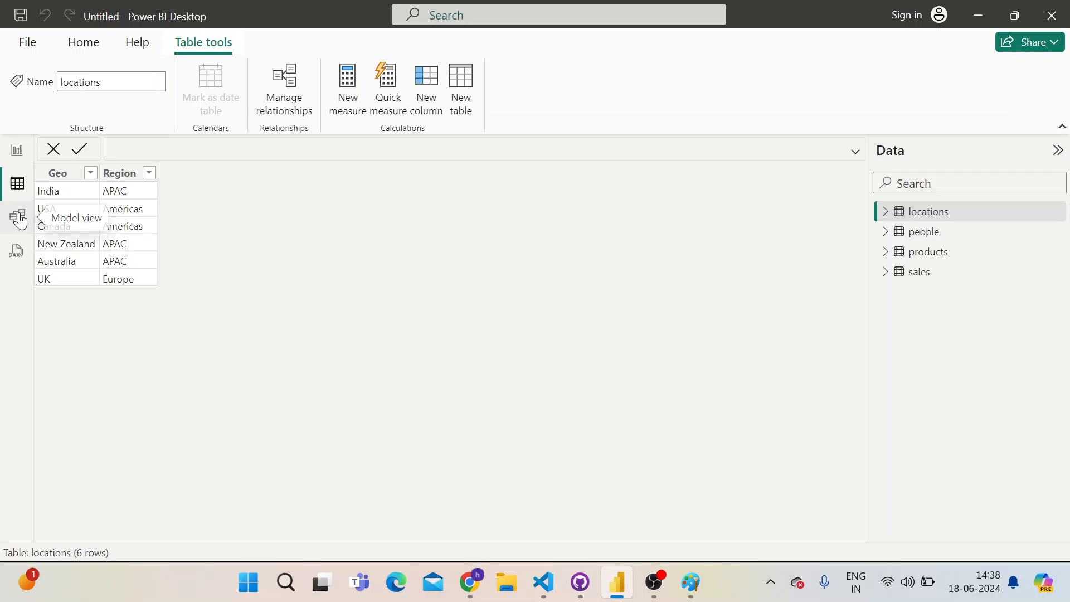
click(18, 218)
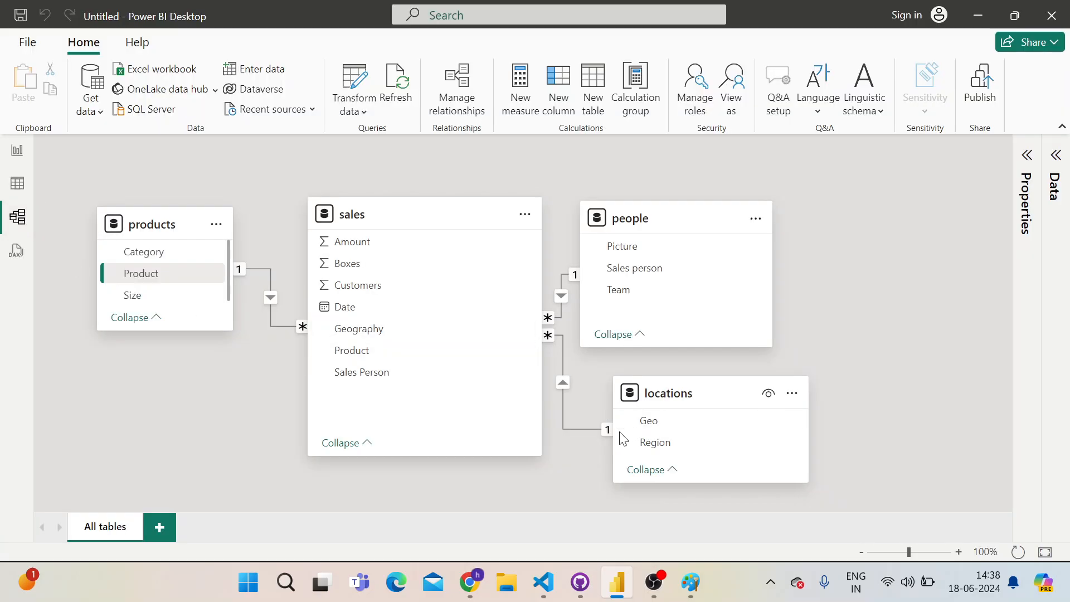
click(379, 333)
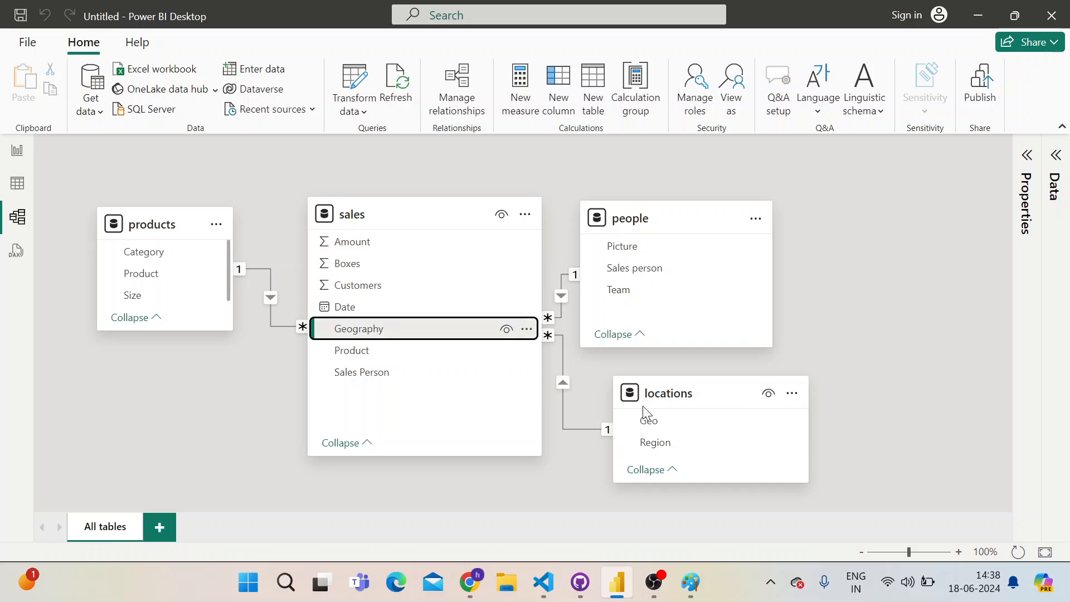
click(647, 421)
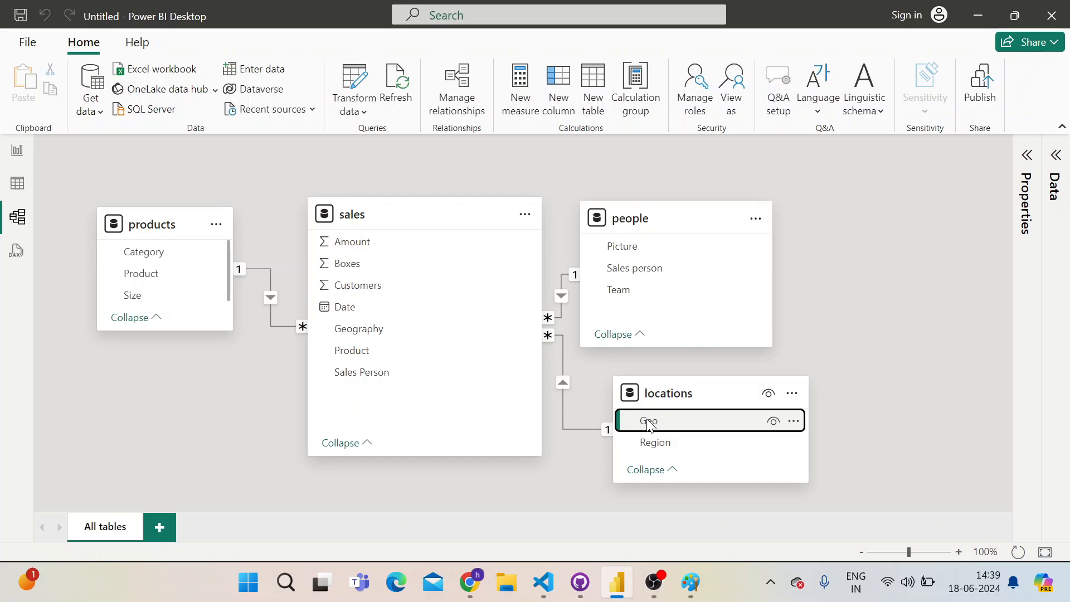
drag(649, 424, 462, 332)
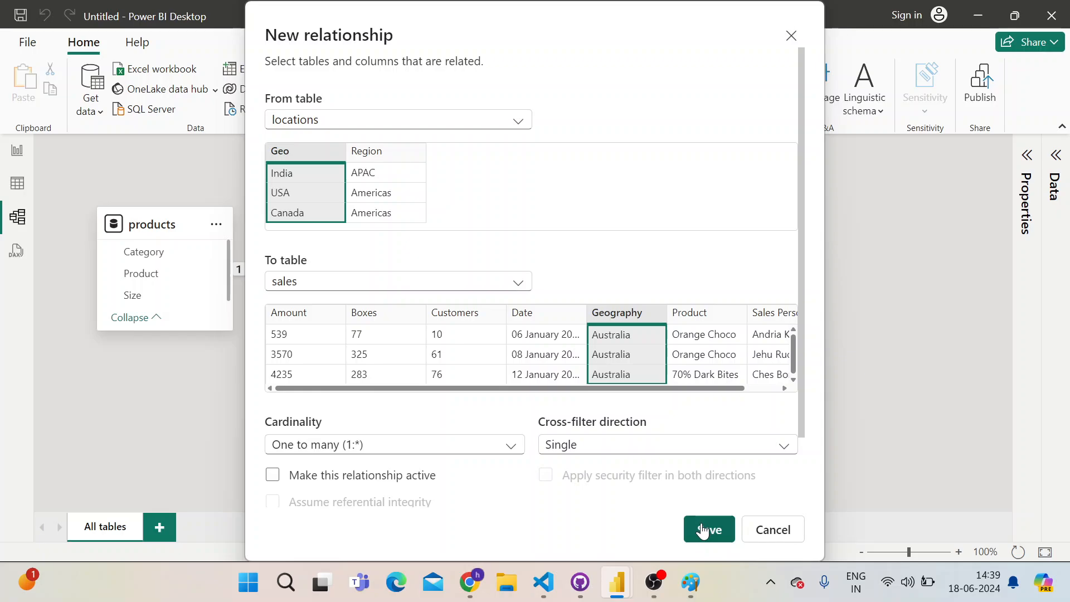
Try making the new locations-to-sales relationship active, review the validation result, and clear the active option again
click(272, 475)
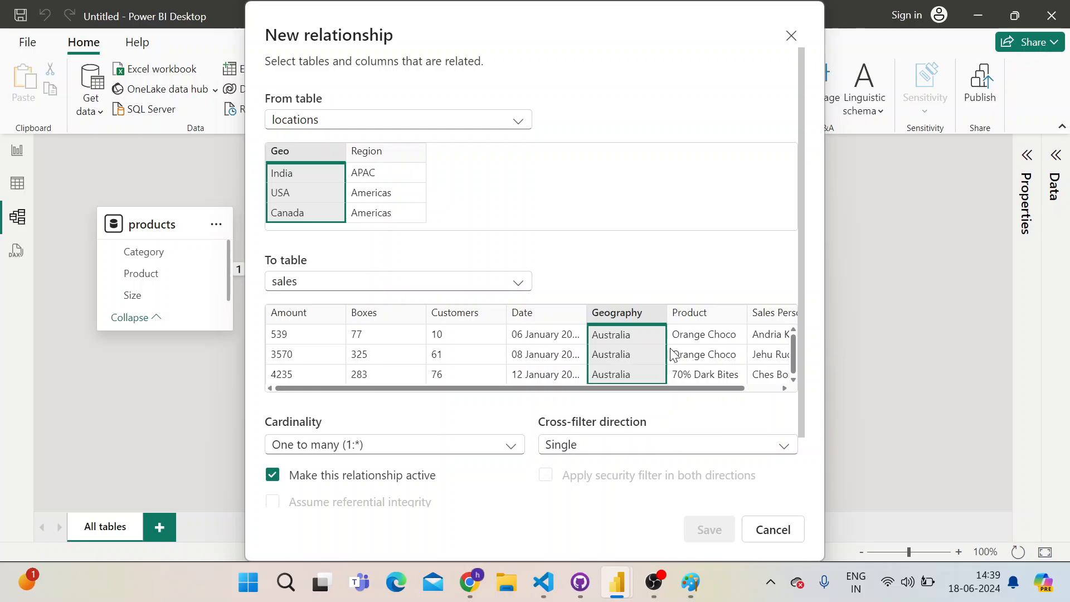
scroll(474, 259, down, 3)
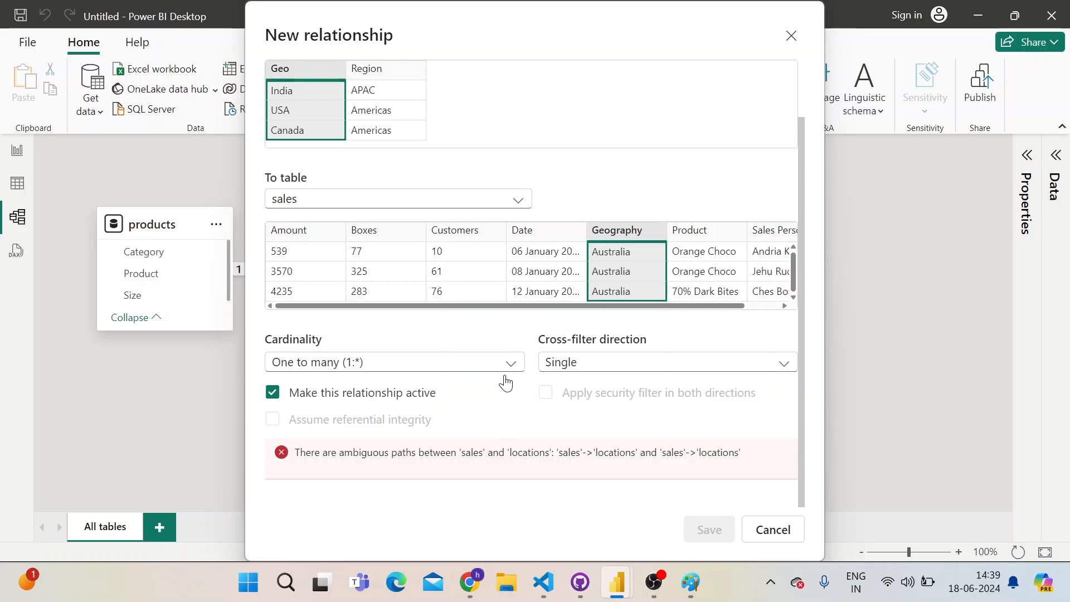
scroll(449, 449, up, 3)
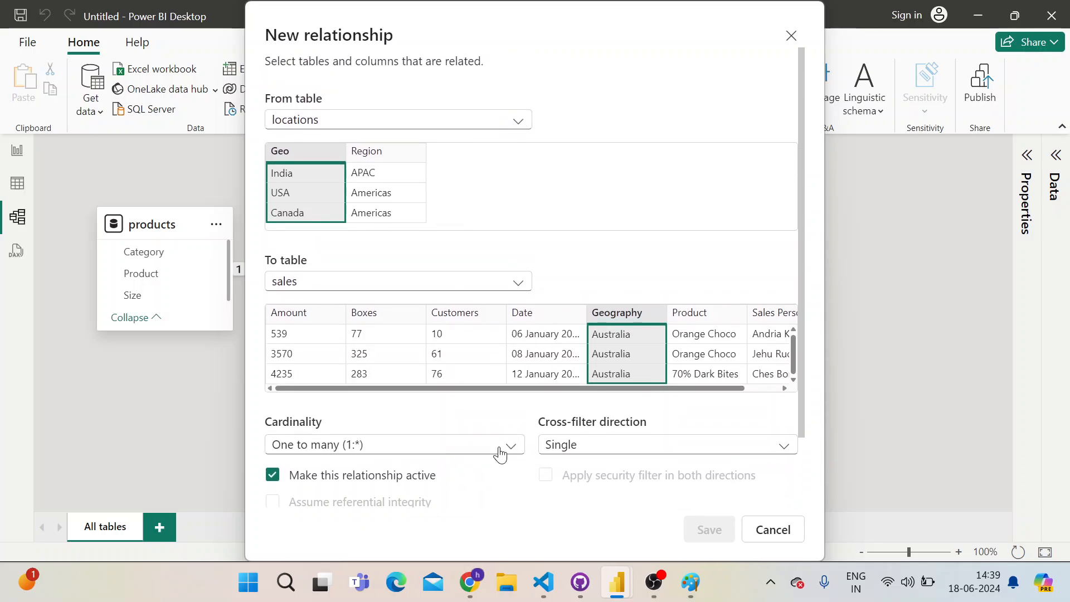
scroll(557, 468, down, 3)
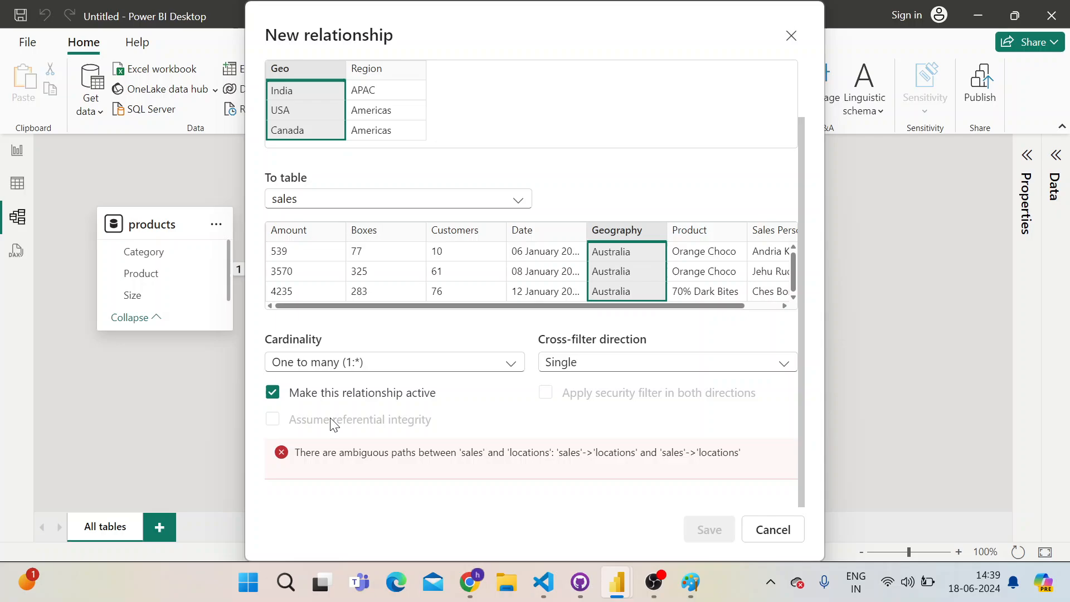
click(273, 393)
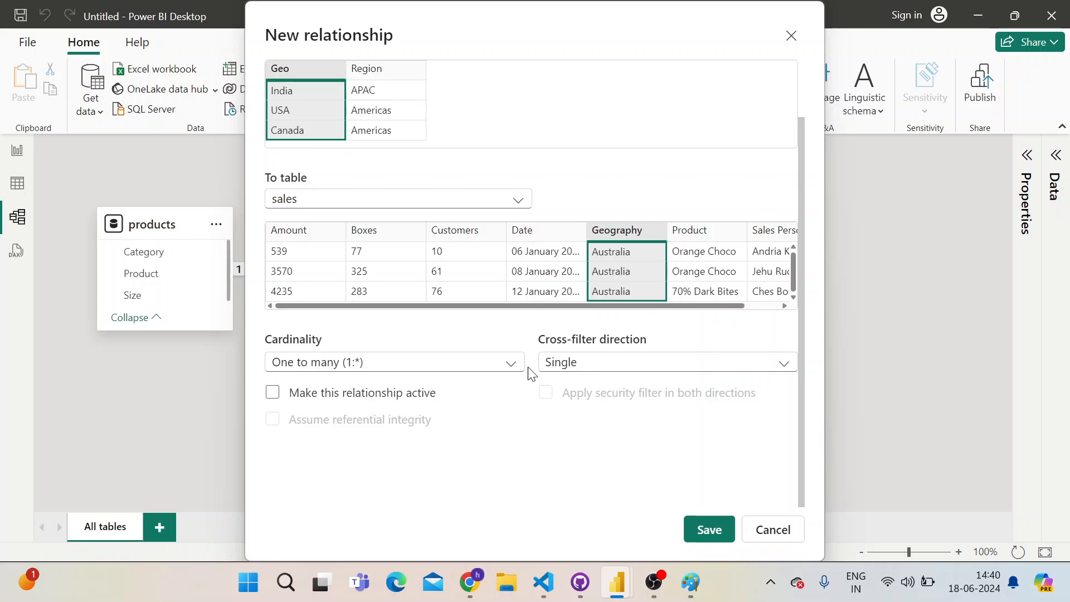
Cancel the new locations-to-sales relationship and return to the report view
click(747, 531)
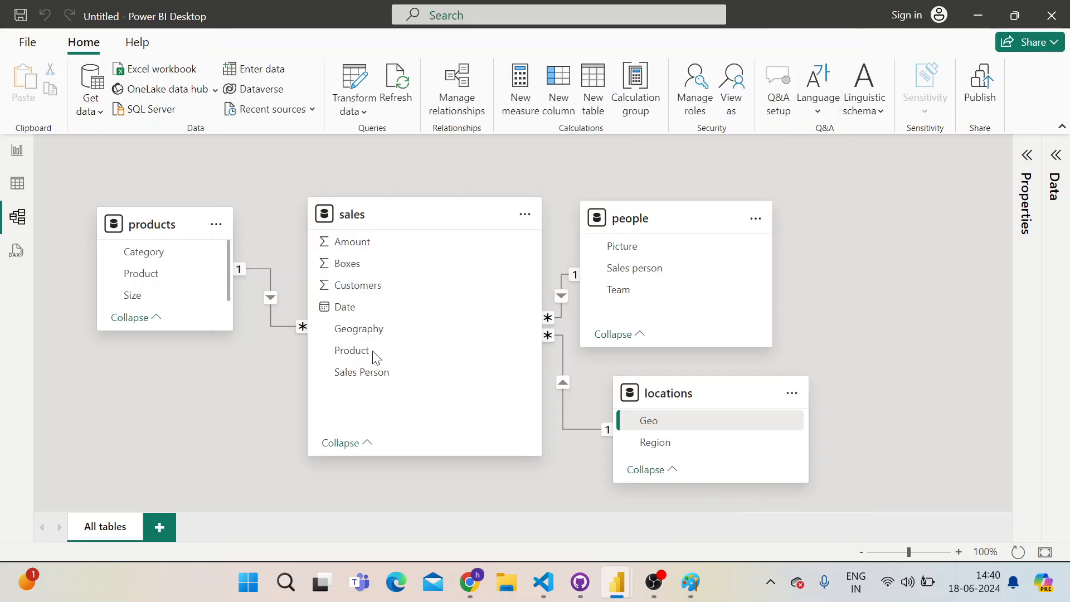
click(17, 151)
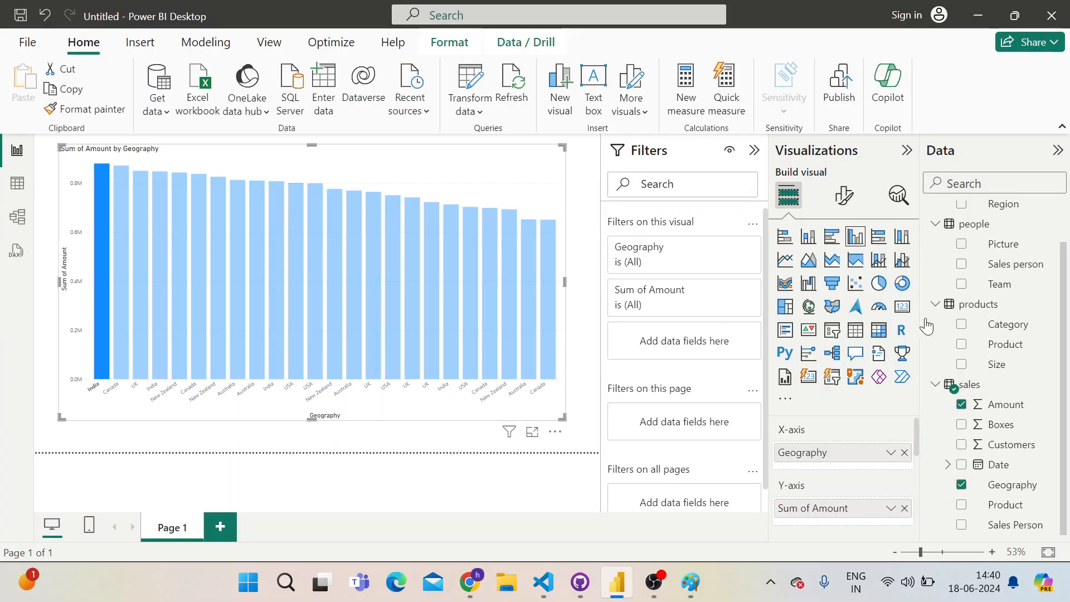
scroll(982, 329, up, 1)
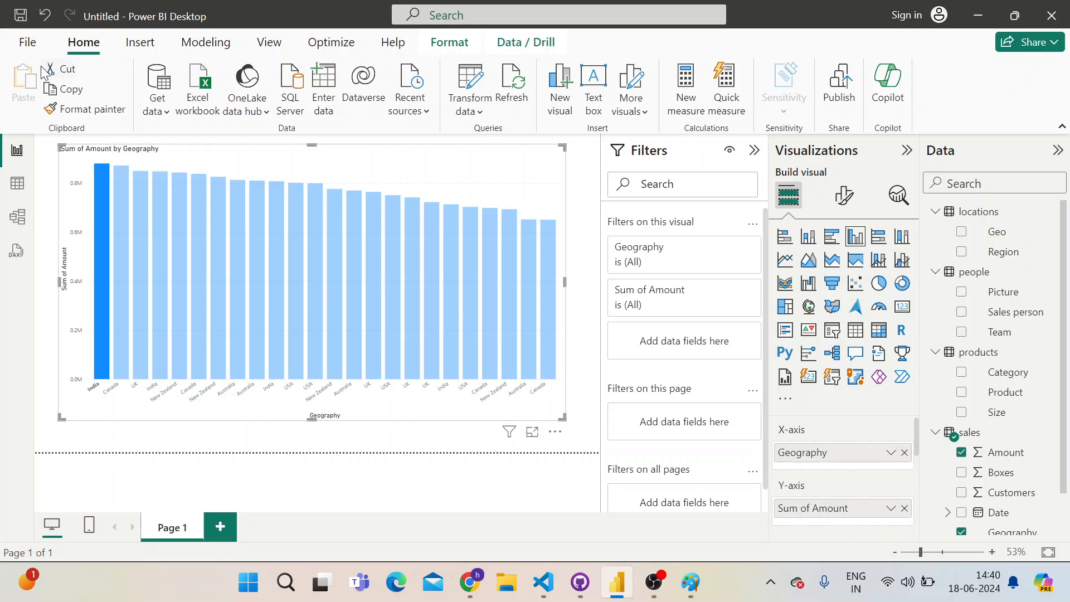
Save the report as powerQuery.pbix in the Documents folder
click(20, 17)
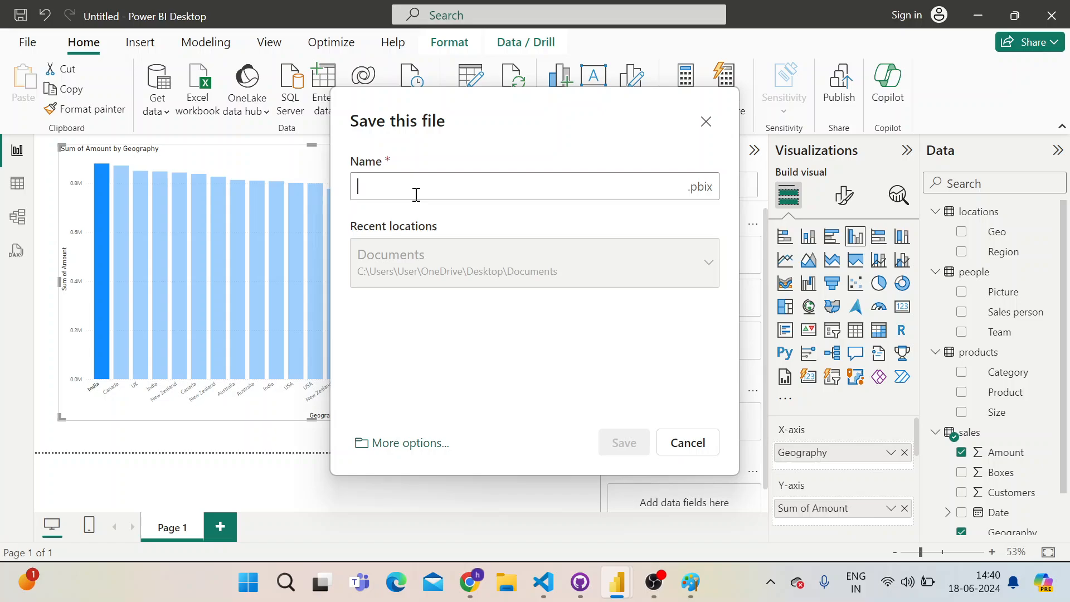
text(power)
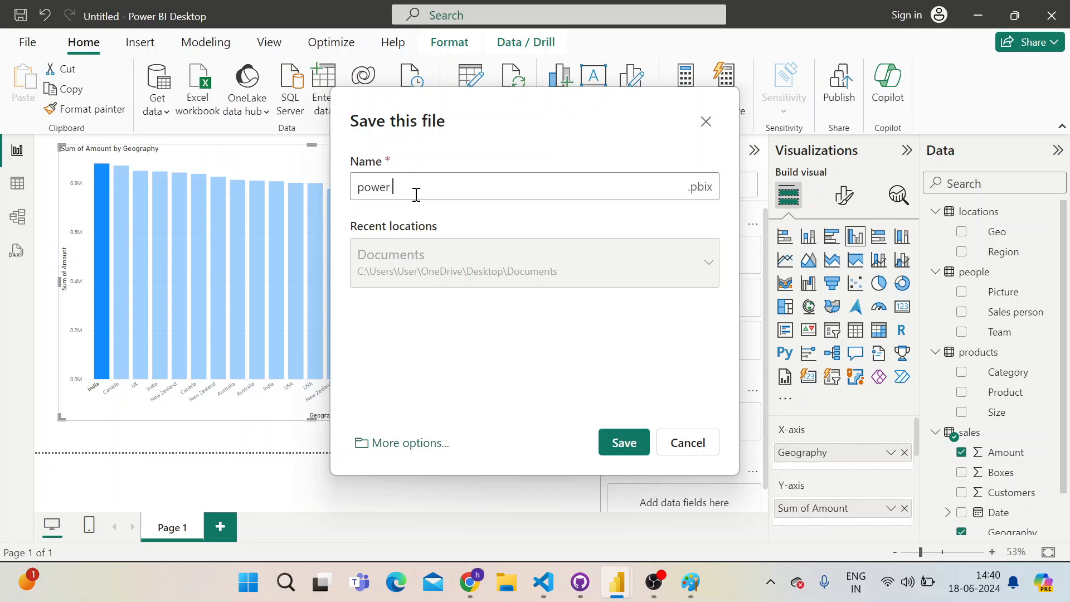
text(Query)
click(423, 445)
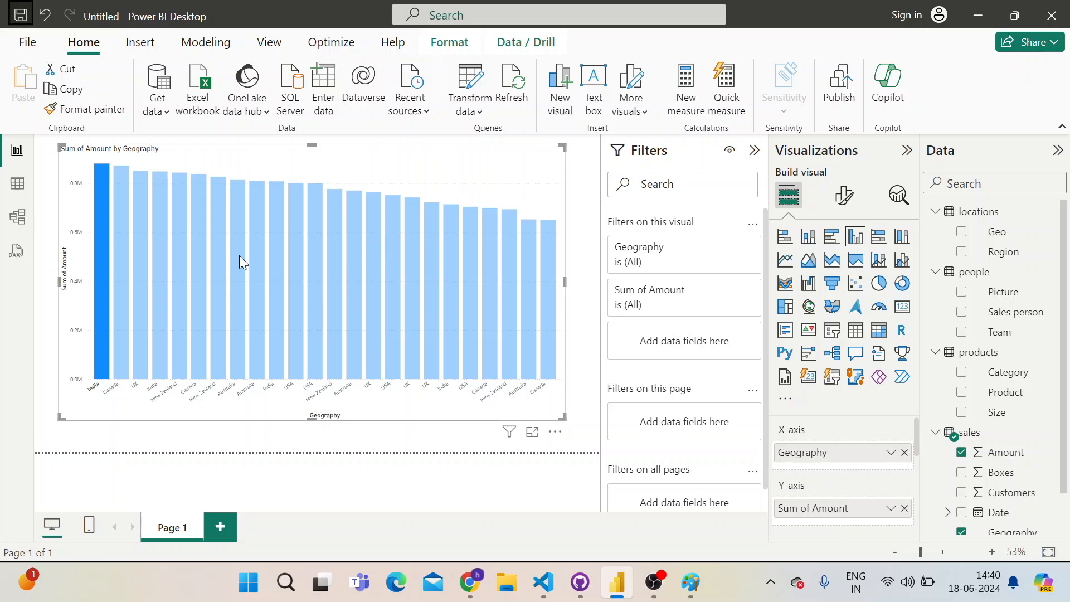
click(21, 15)
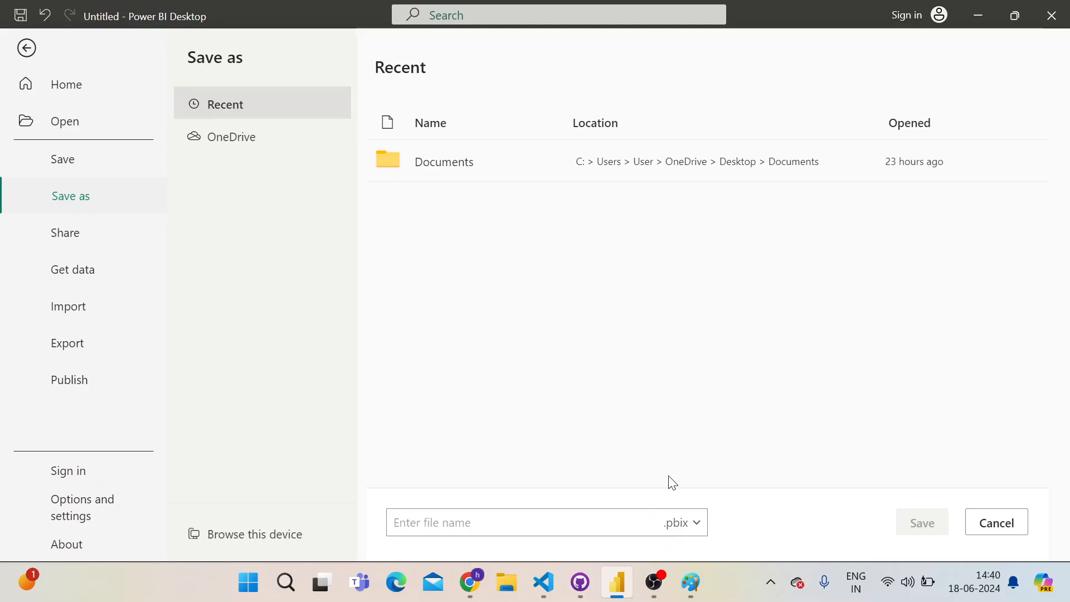
click(598, 521)
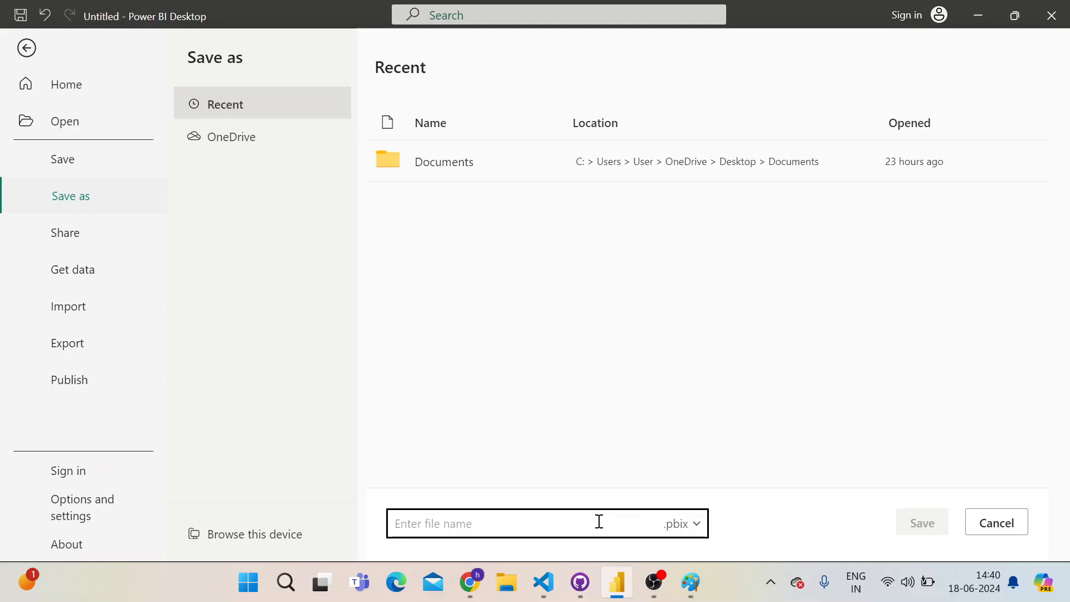
text(powerQuery)
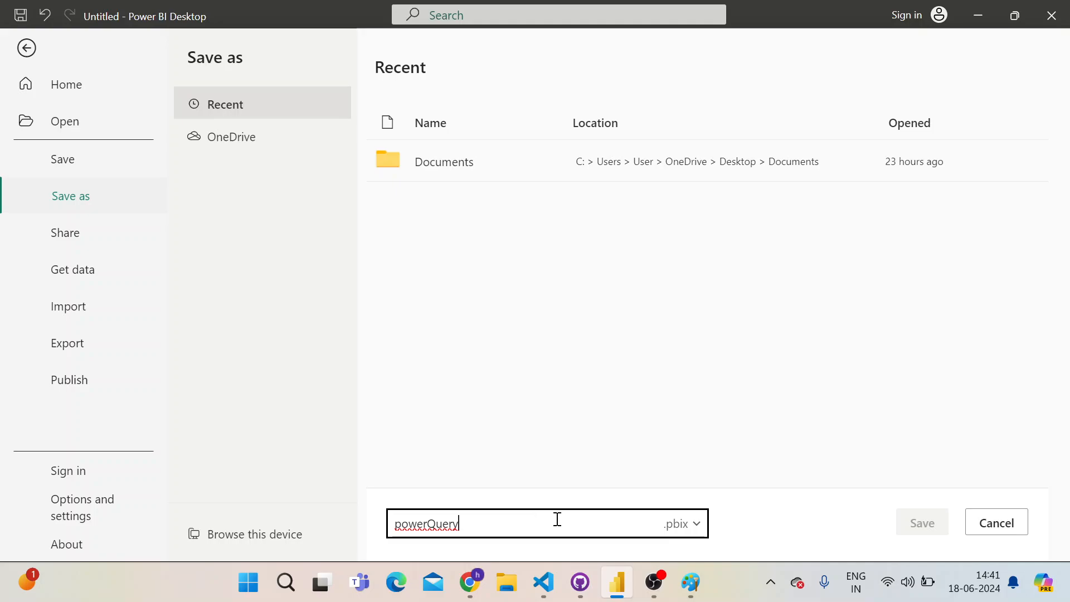
click(459, 165)
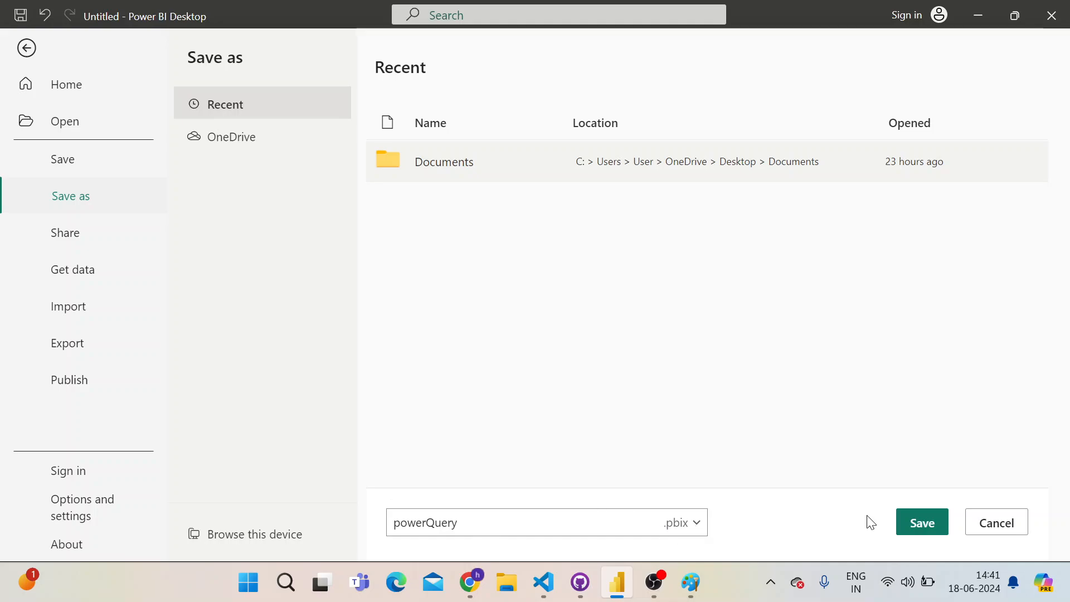
click(904, 525)
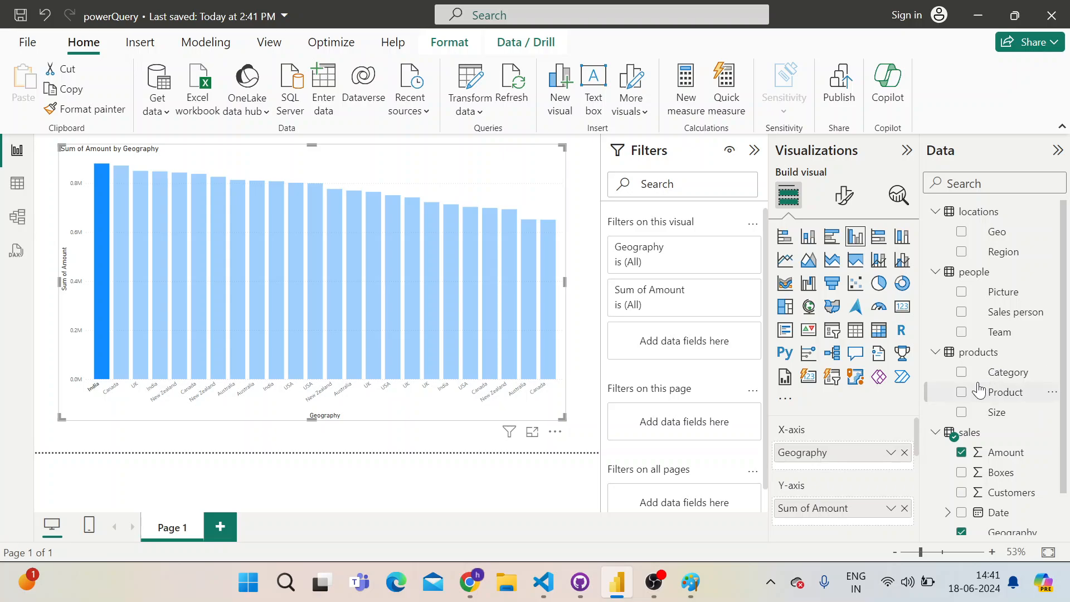
Switch to the sales sample workbook in Google Sheets and examine the Geography column's entries on the Data sheet
scroll(989, 418, down, 1)
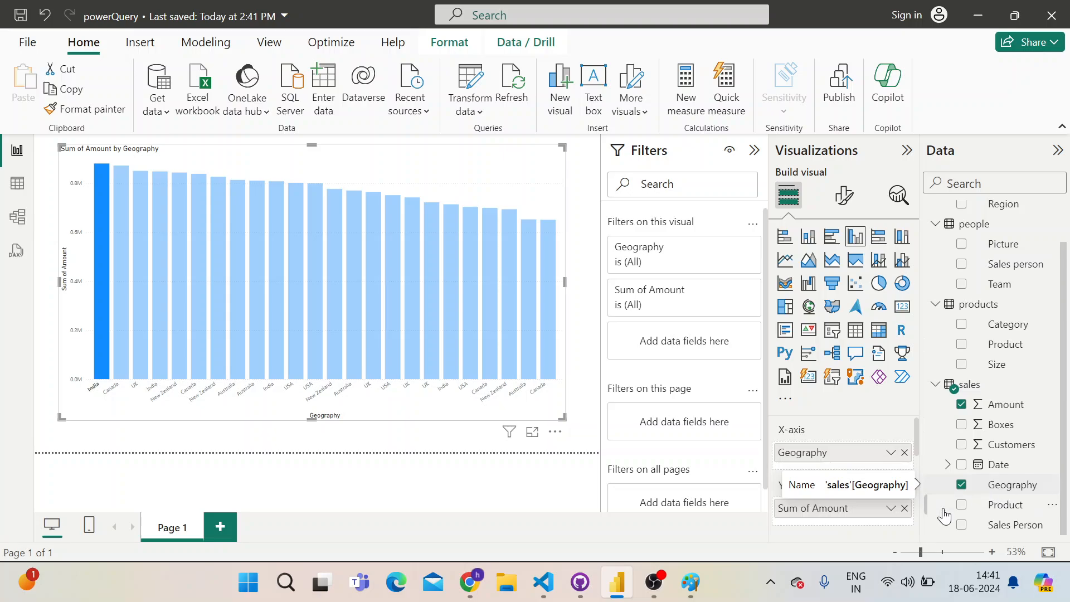
mouse_move(594, 585)
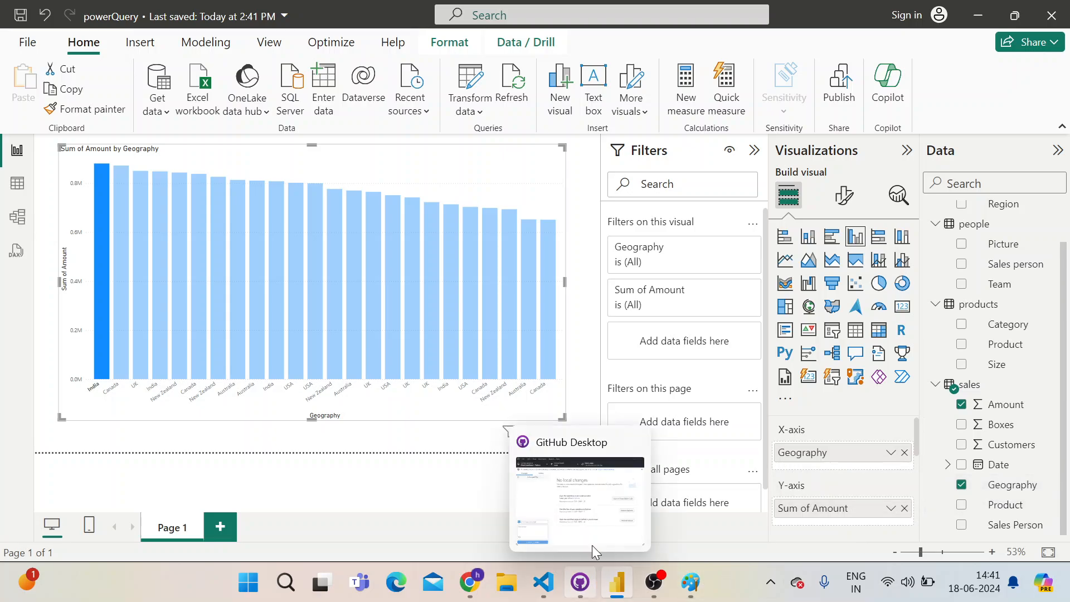
key(alt+Tab)
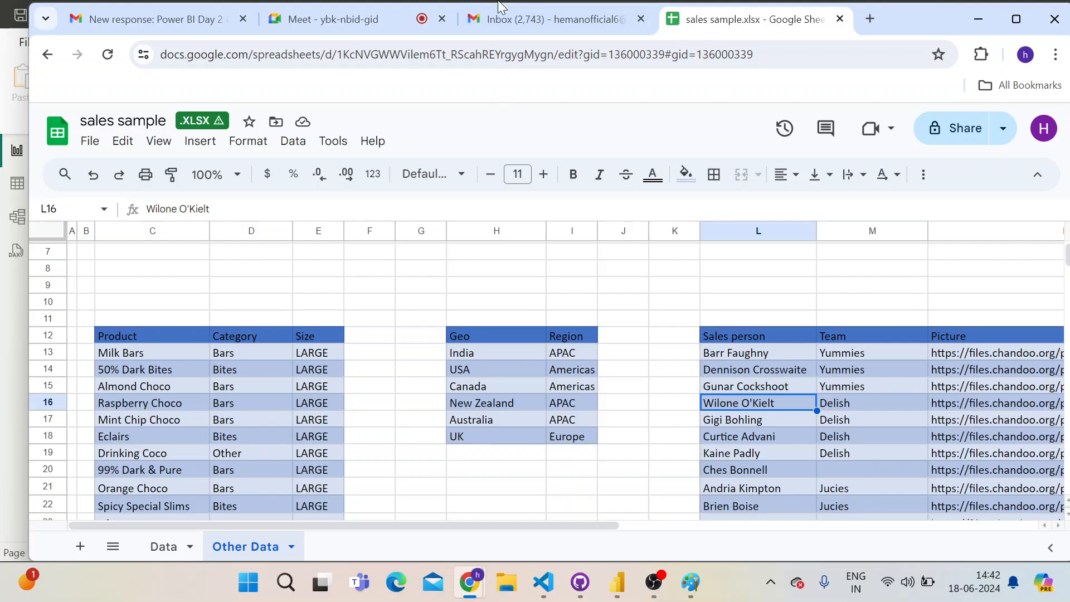
click(174, 541)
scroll(494, 322, up, 15)
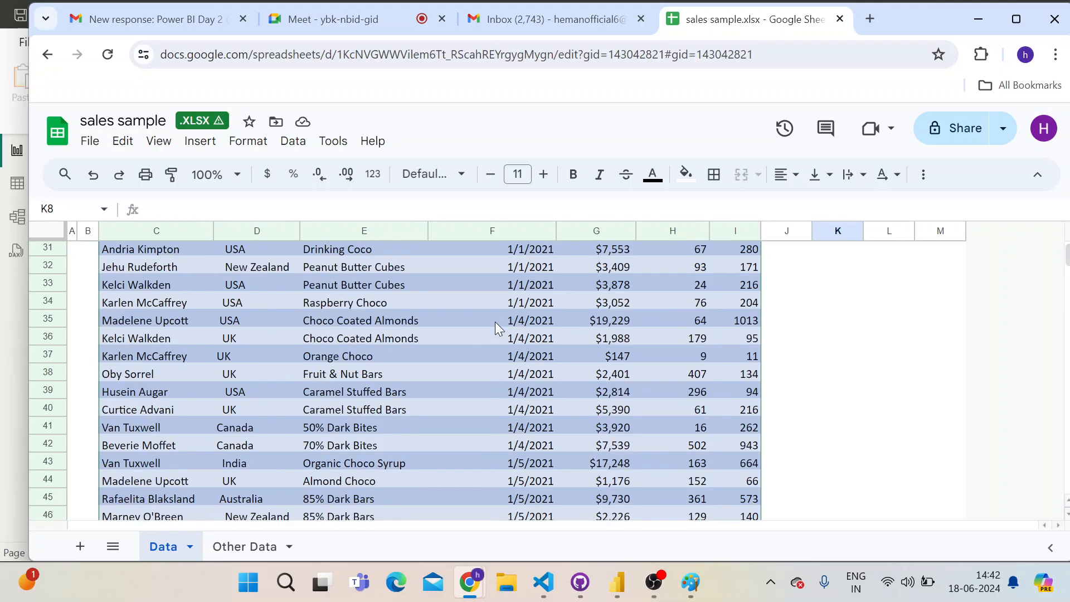
scroll(497, 334, down, 3)
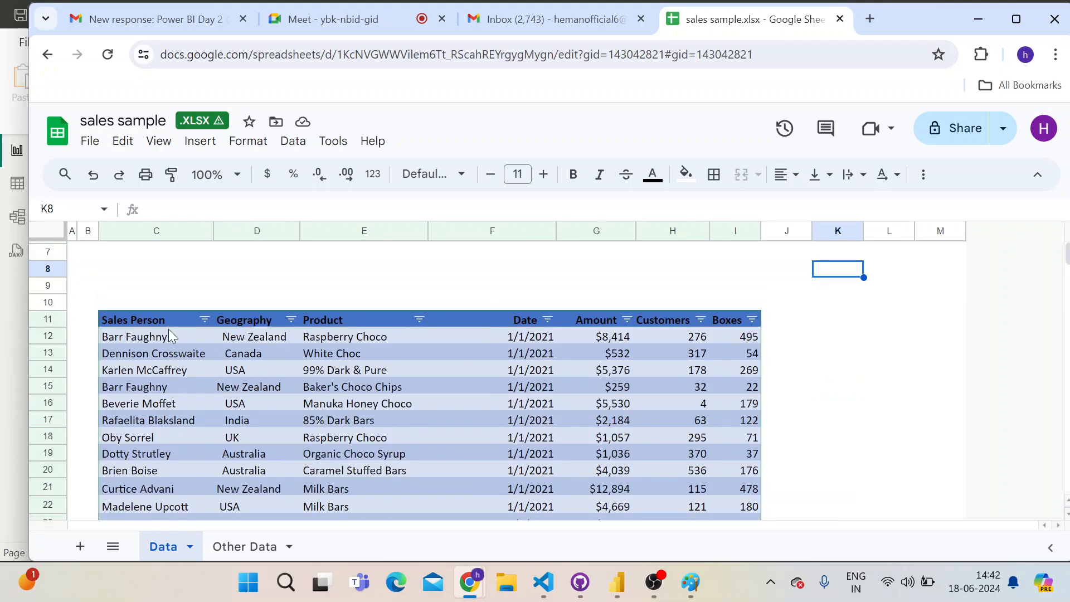
click(237, 319)
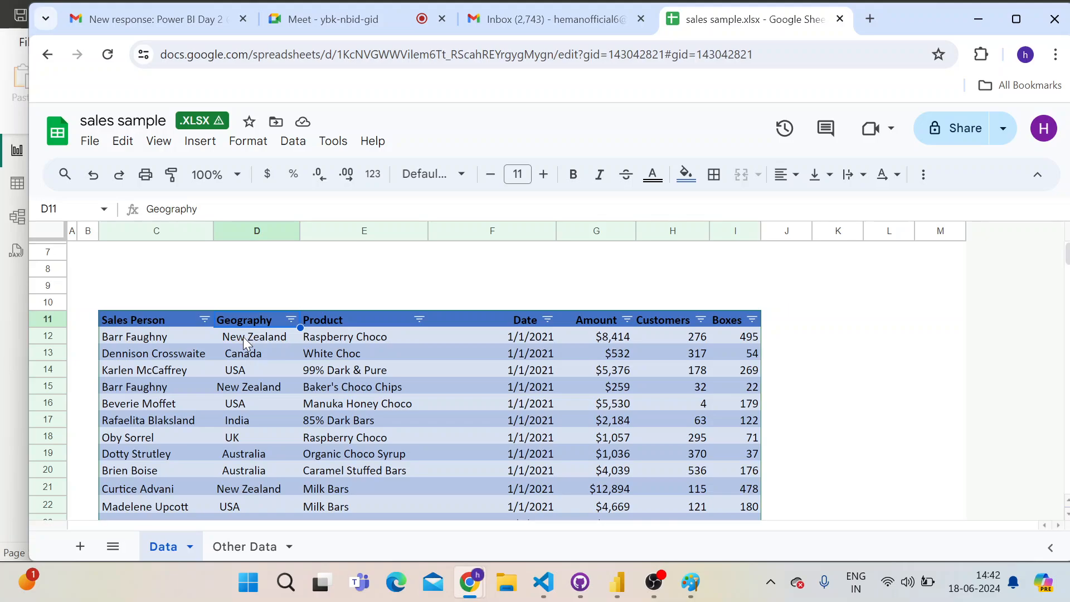
click(243, 336)
click(244, 352)
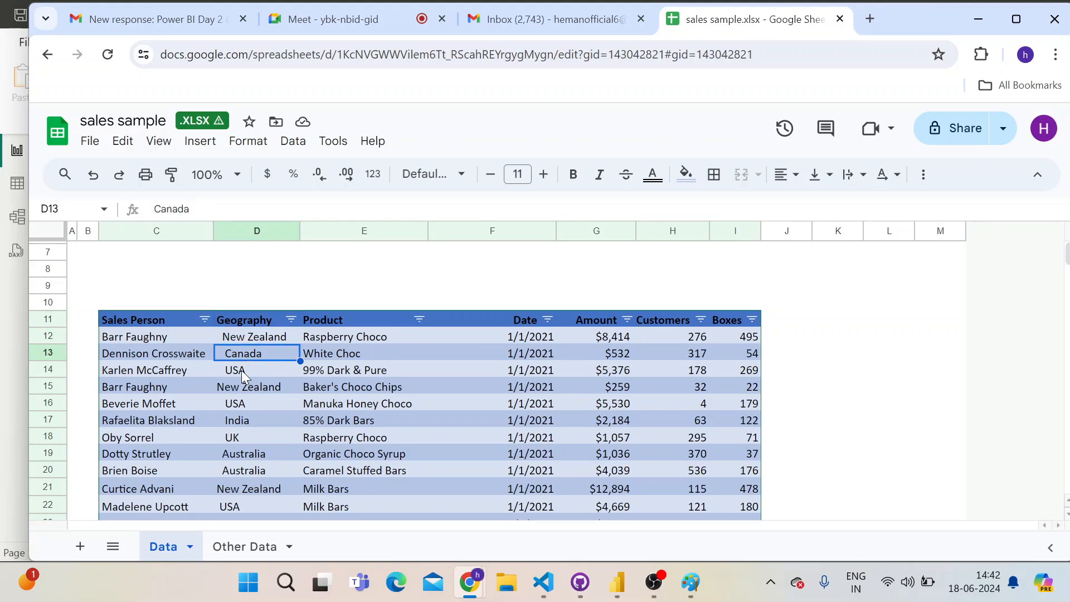
click(242, 370)
scroll(241, 390, down, 10)
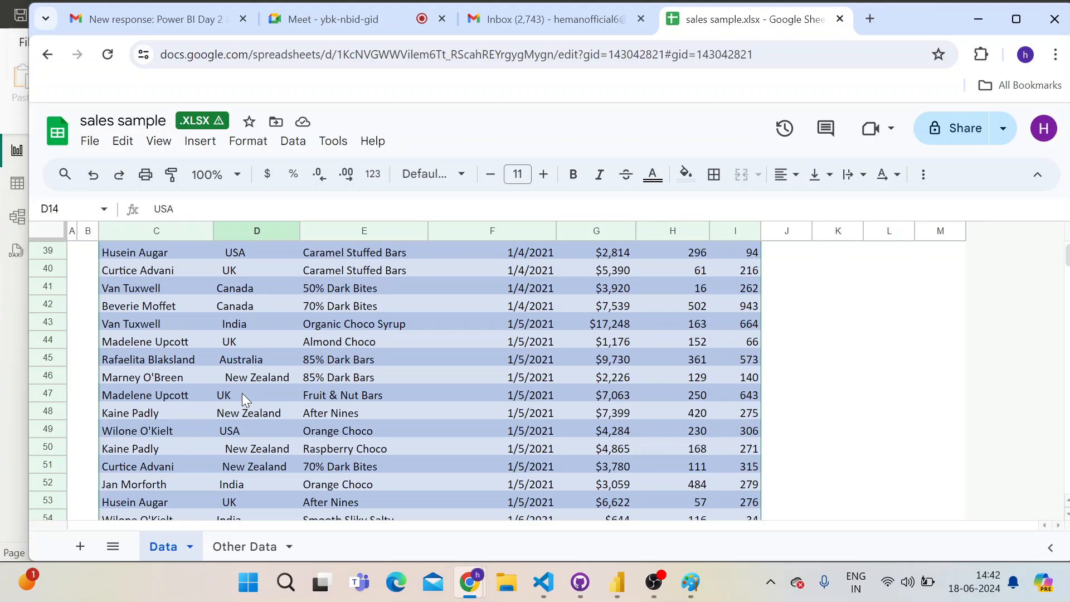
Compare the Geography labels of the chart in Power BI Desktop with the Geography cells on the workbook's Data sheet
key(alt+Tab)
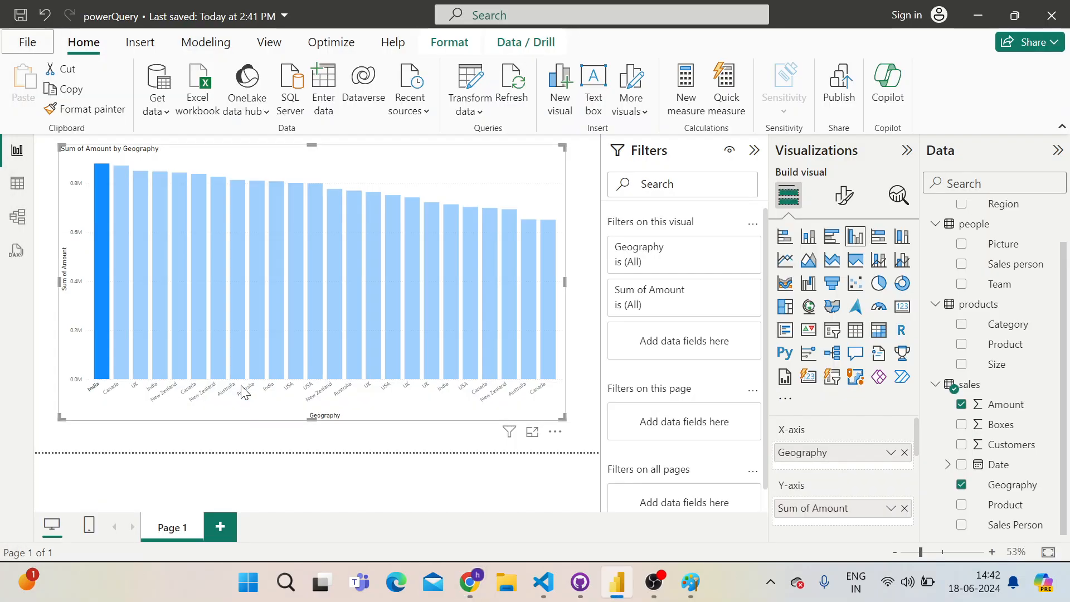
key(alt+Tab)
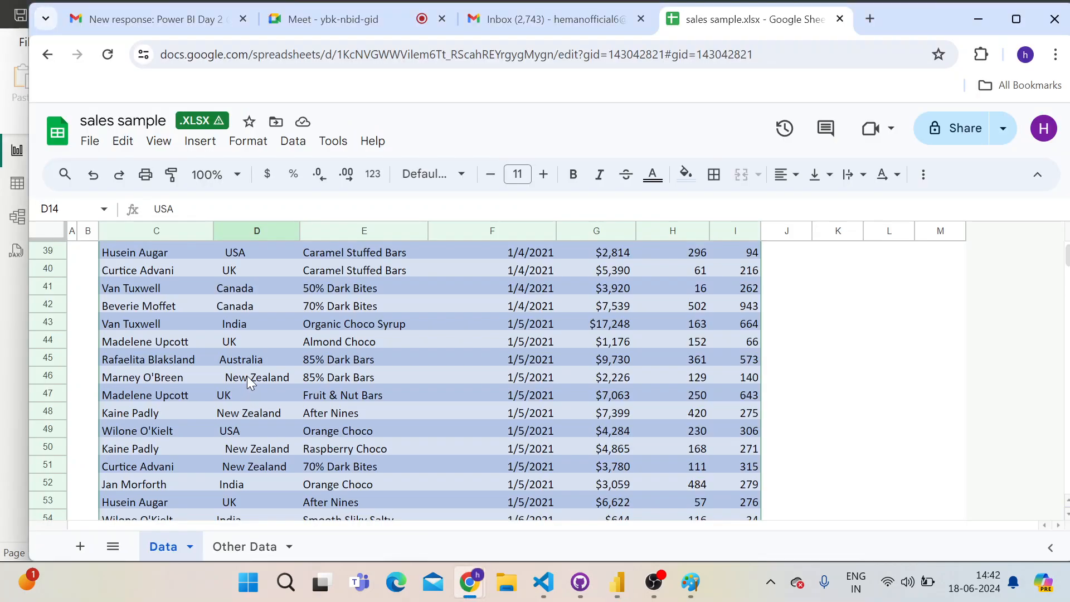
scroll(249, 373, up, 10)
scroll(249, 361, up, 3)
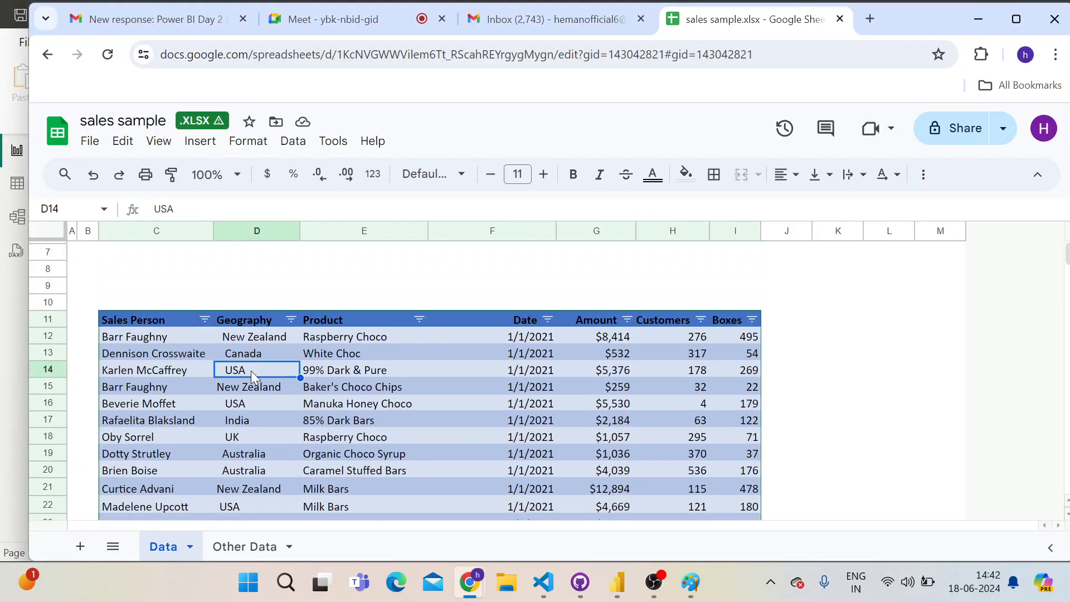
click(257, 338)
click(257, 351)
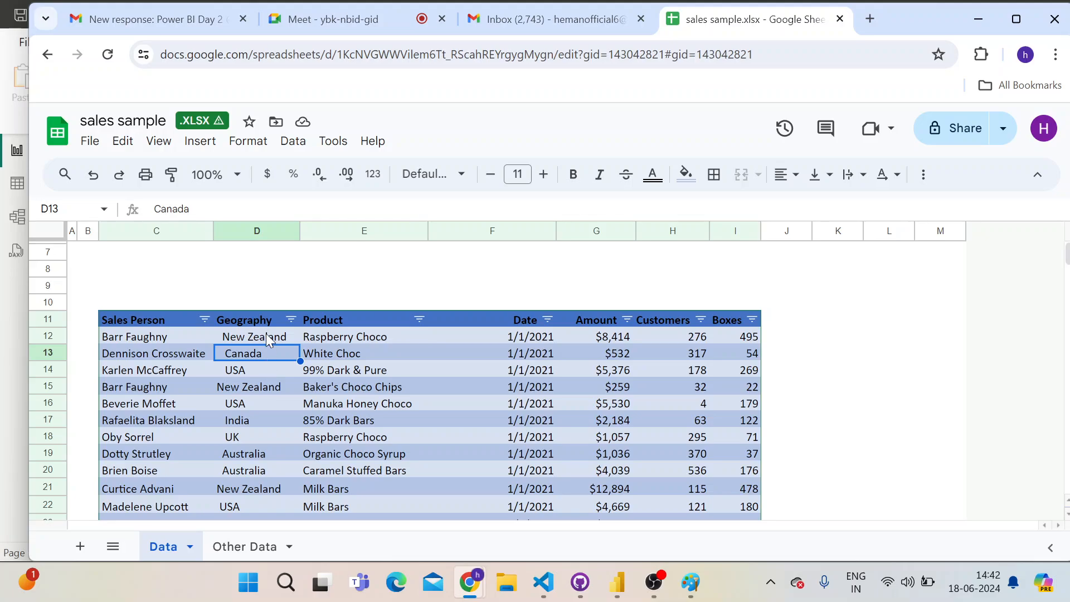
click(254, 285)
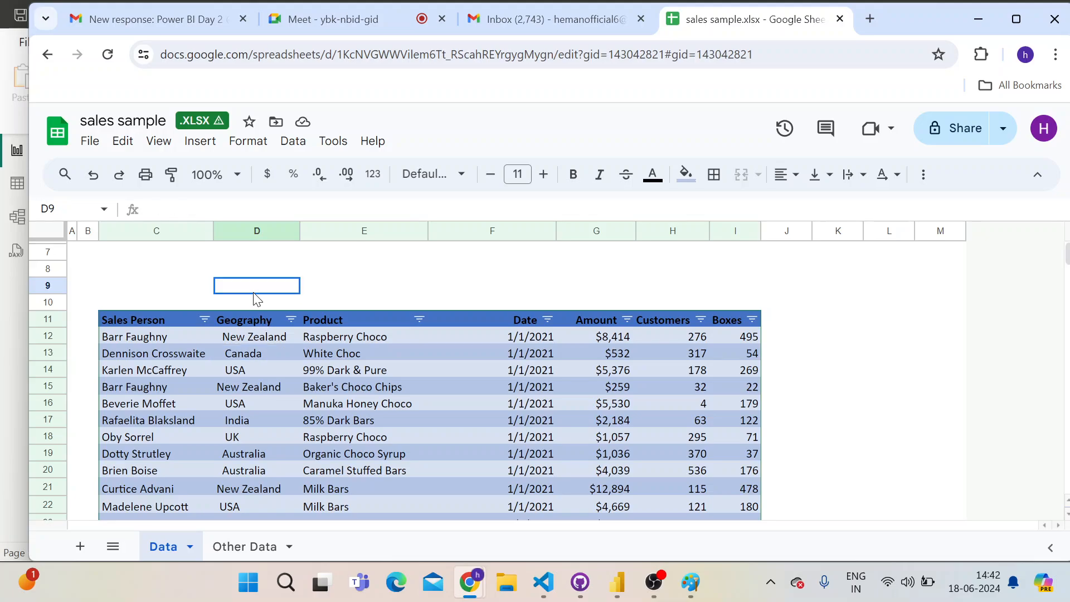
key(alt+Tab)
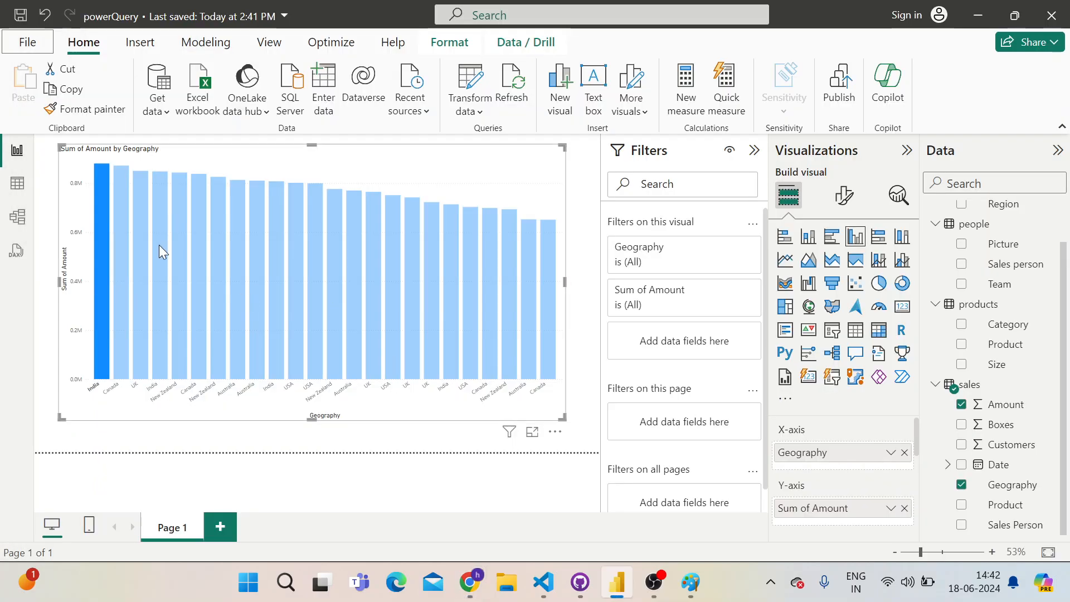
key(alt+Tab)
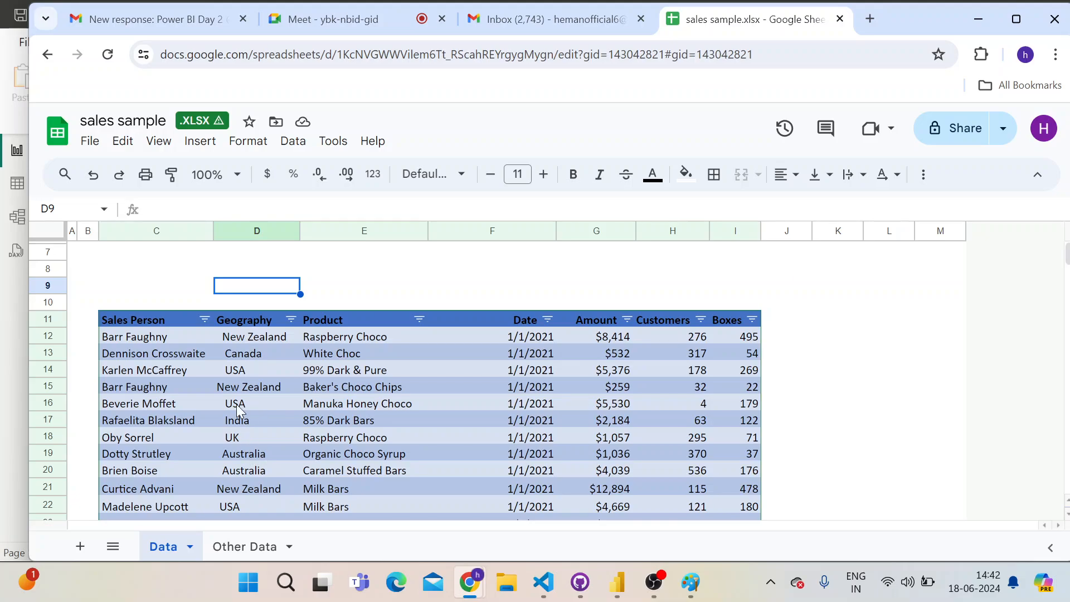
key(alt)
key(alt+Tab)
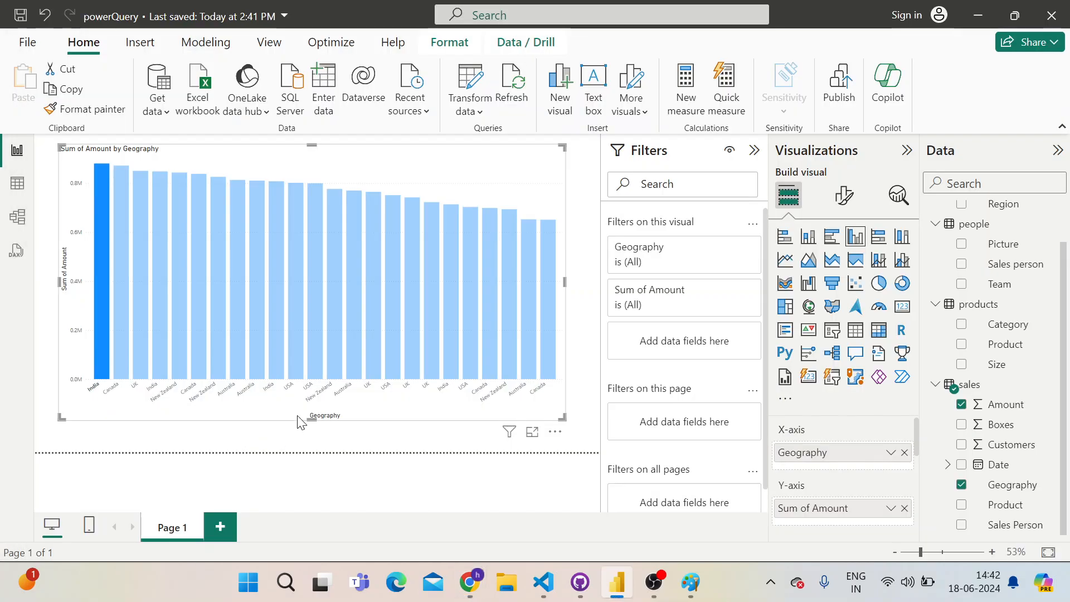
key(alt+Tab)
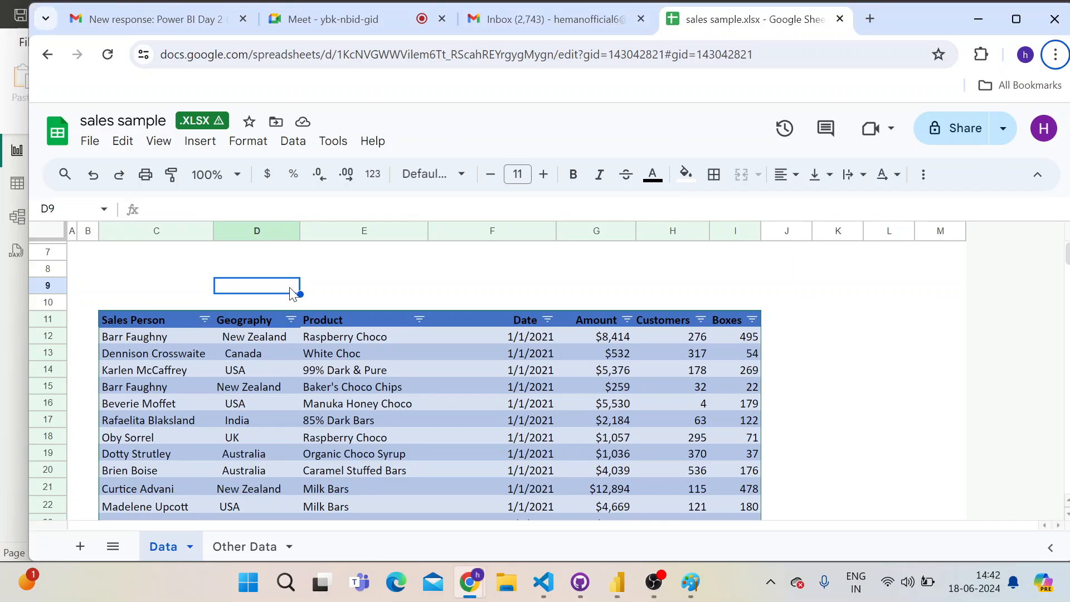
On the Other Data sheet, highlight the Geo and Region lookup table and examine its country list
click(242, 548)
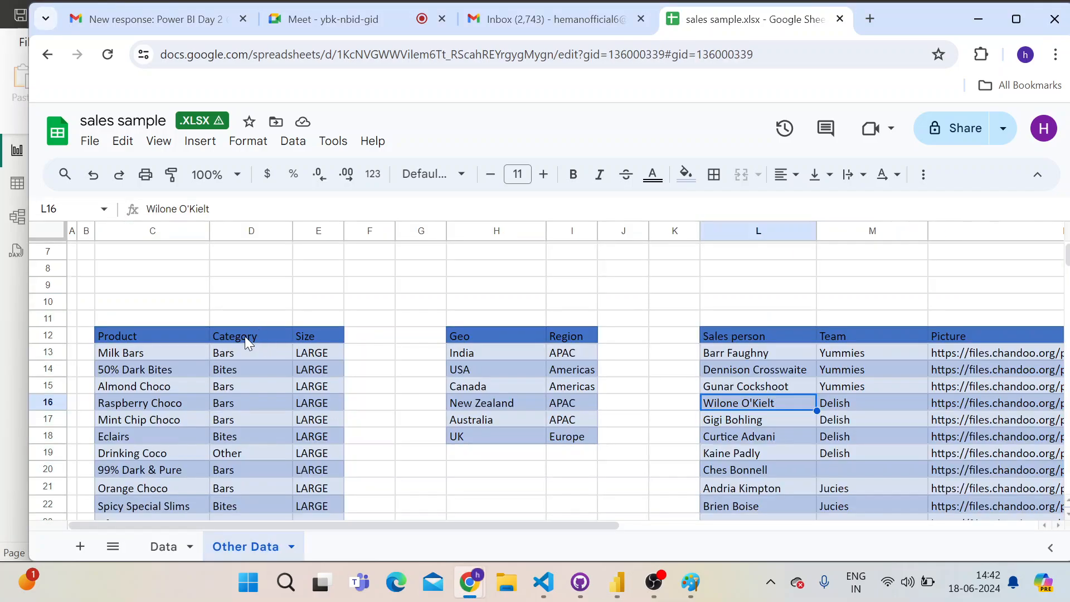
click(496, 337)
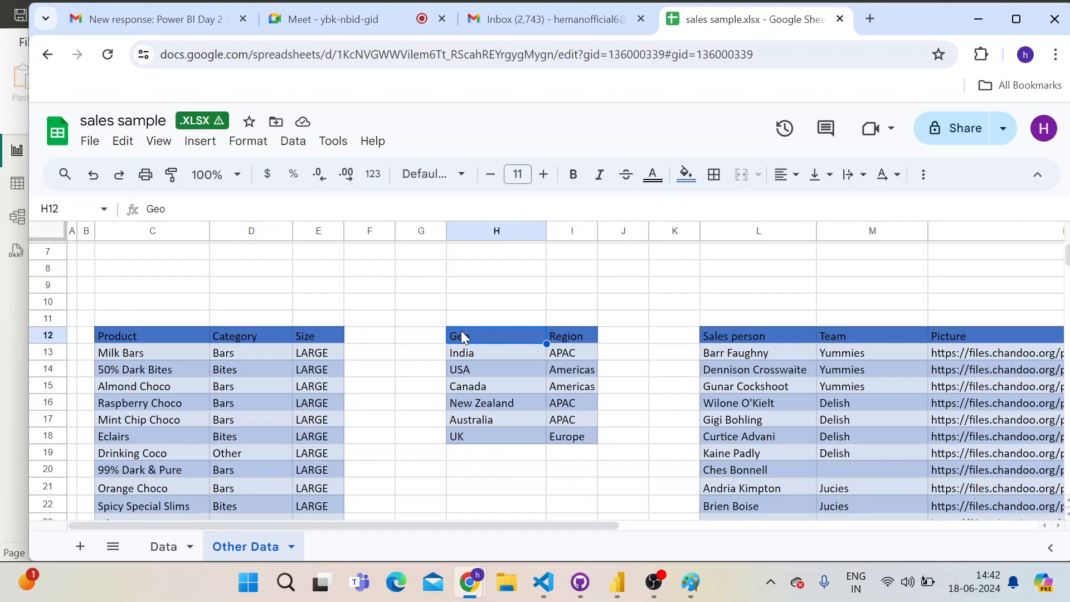
drag(421, 301, 618, 454)
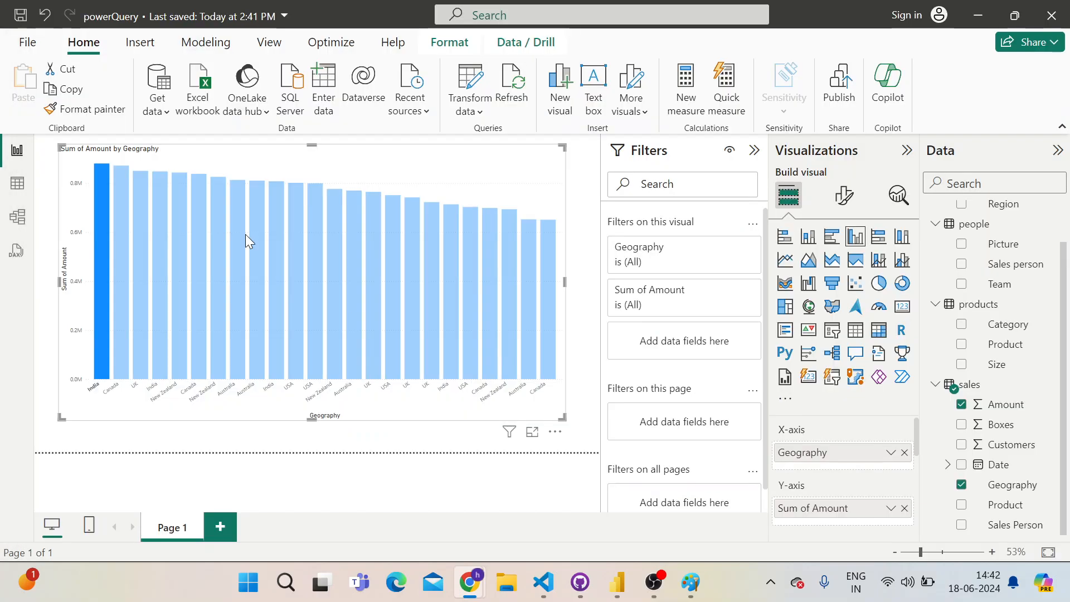
Back in Power BI Desktop, replace Geography with the locations table's Geo on the chart's X-axis and remove Sum of Amount from the Y-axis
click(17, 223)
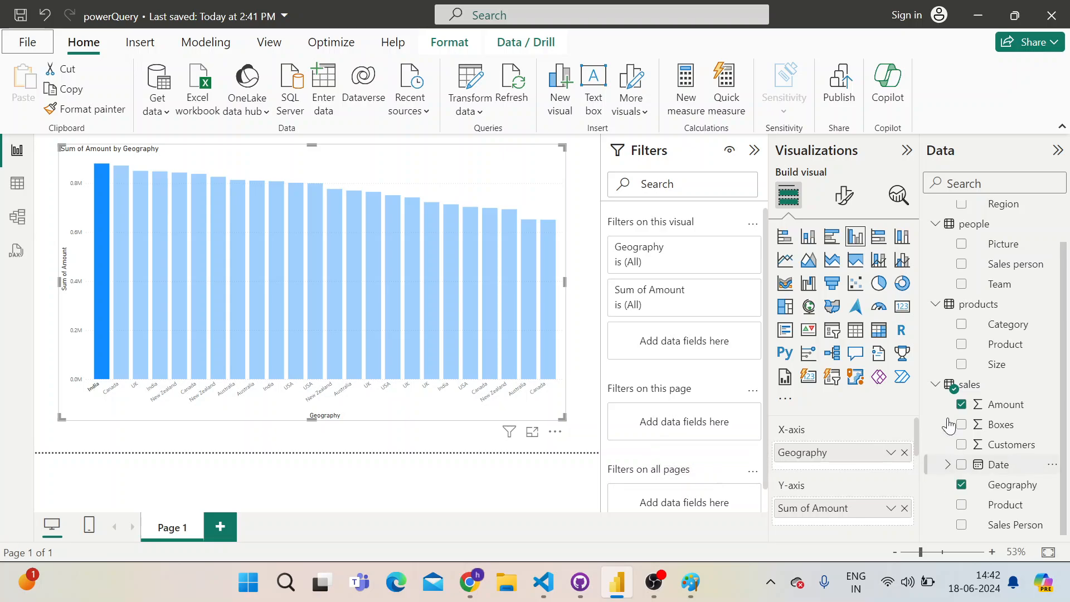
click(904, 454)
scroll(961, 223, up, 1)
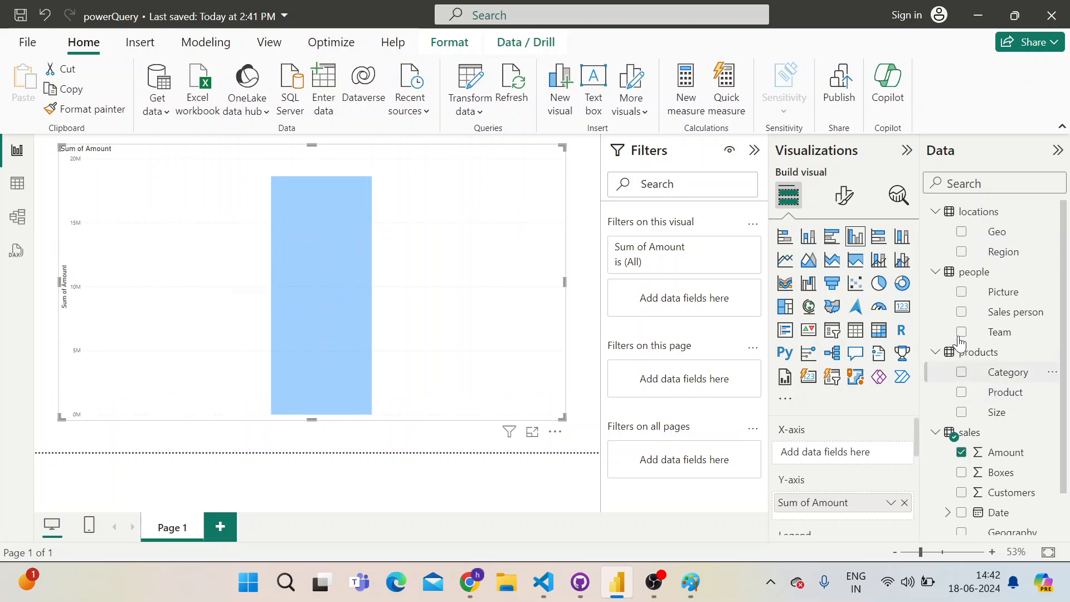
click(961, 232)
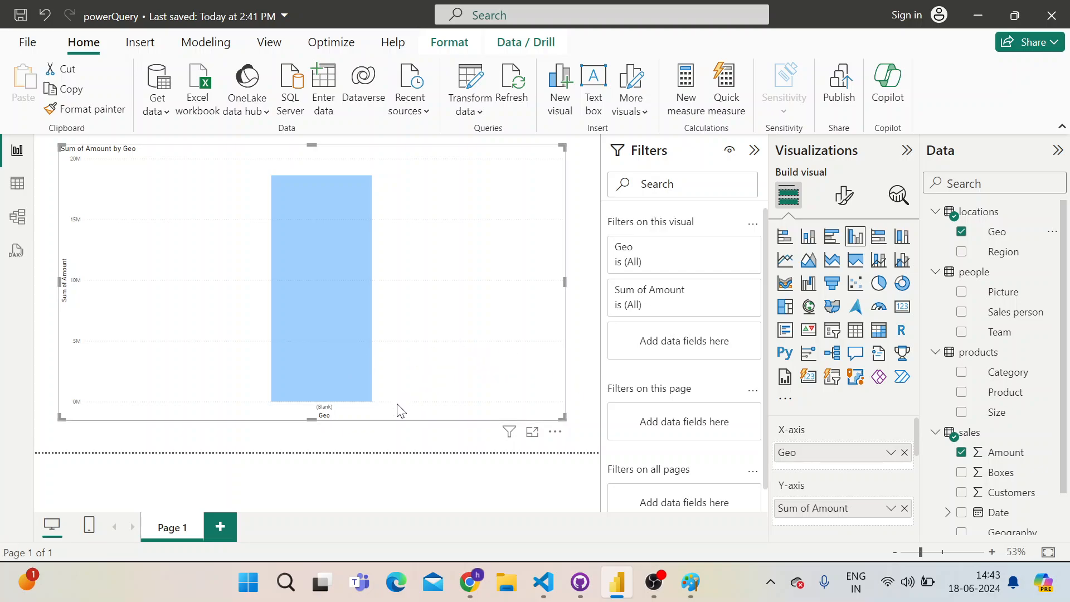
click(903, 508)
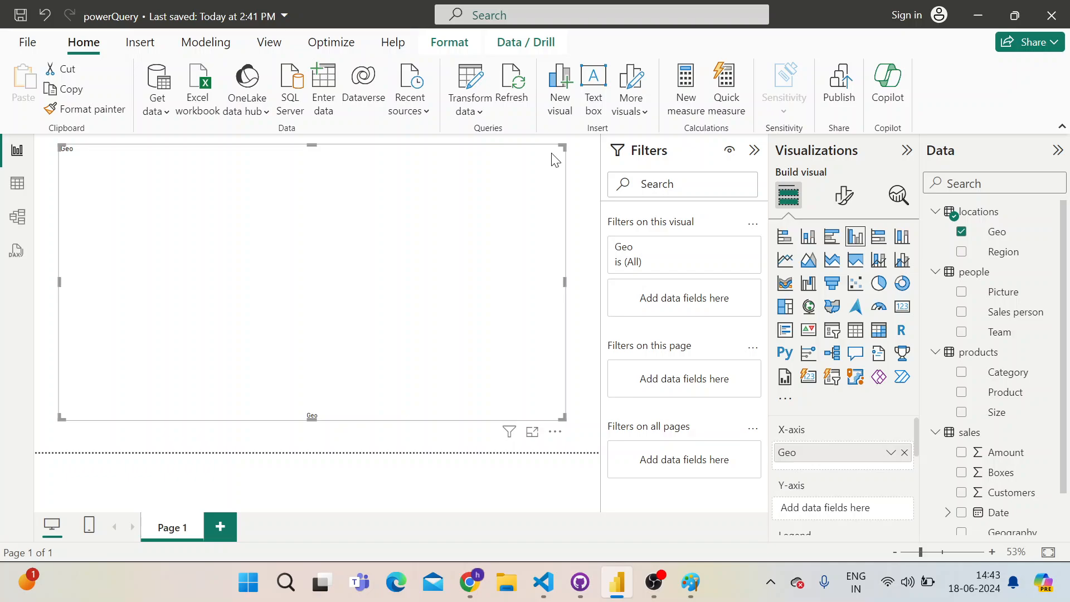
Replace the existing chart with an enlarged stacked column chart and select the locations table's Geo field
key(Delete)
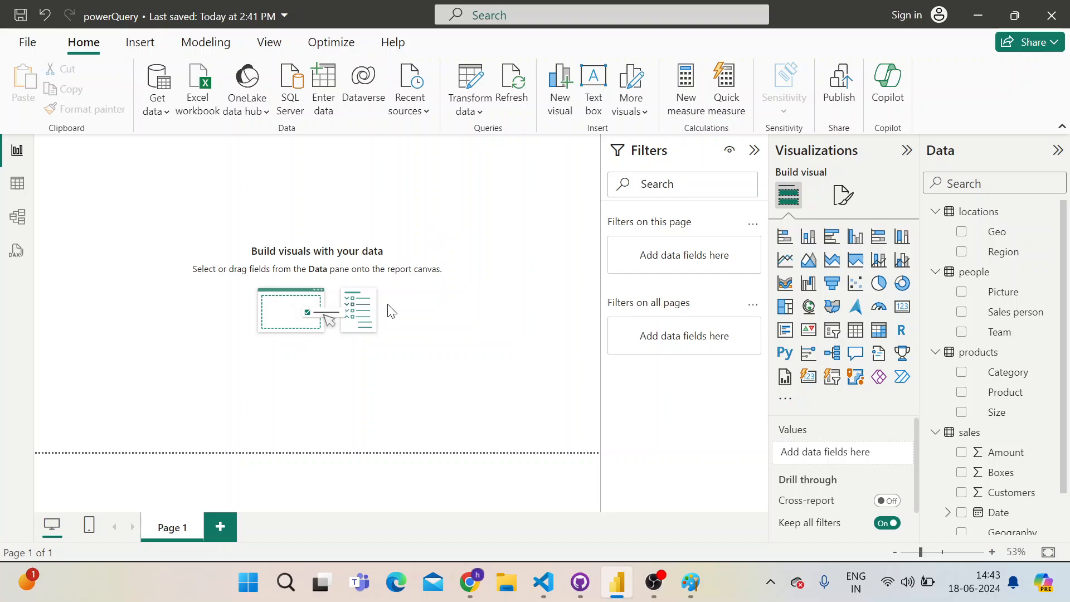
click(810, 240)
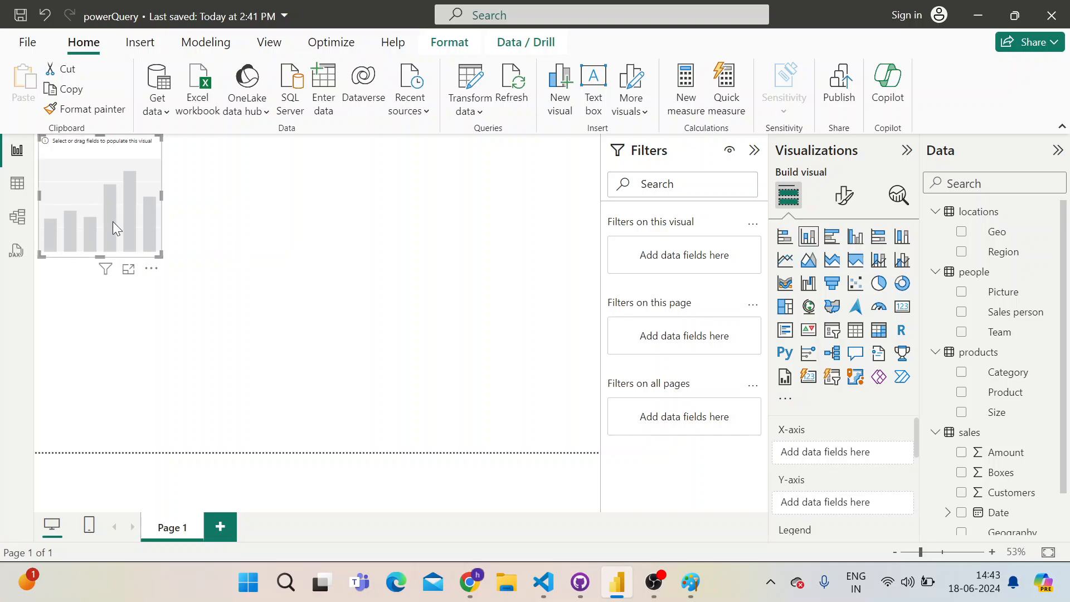
drag(159, 255, 470, 454)
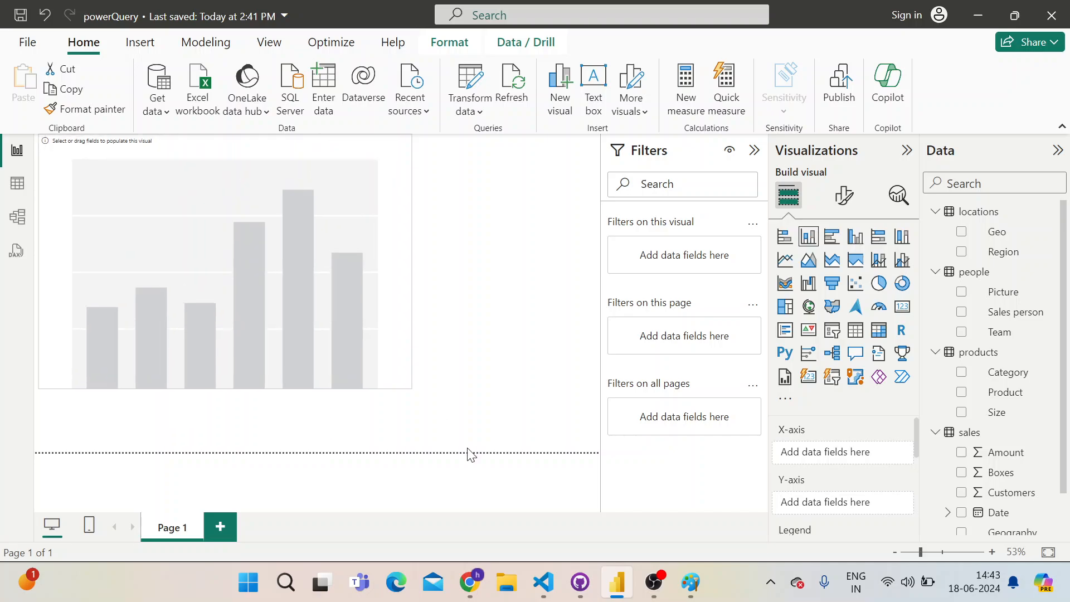
click(996, 237)
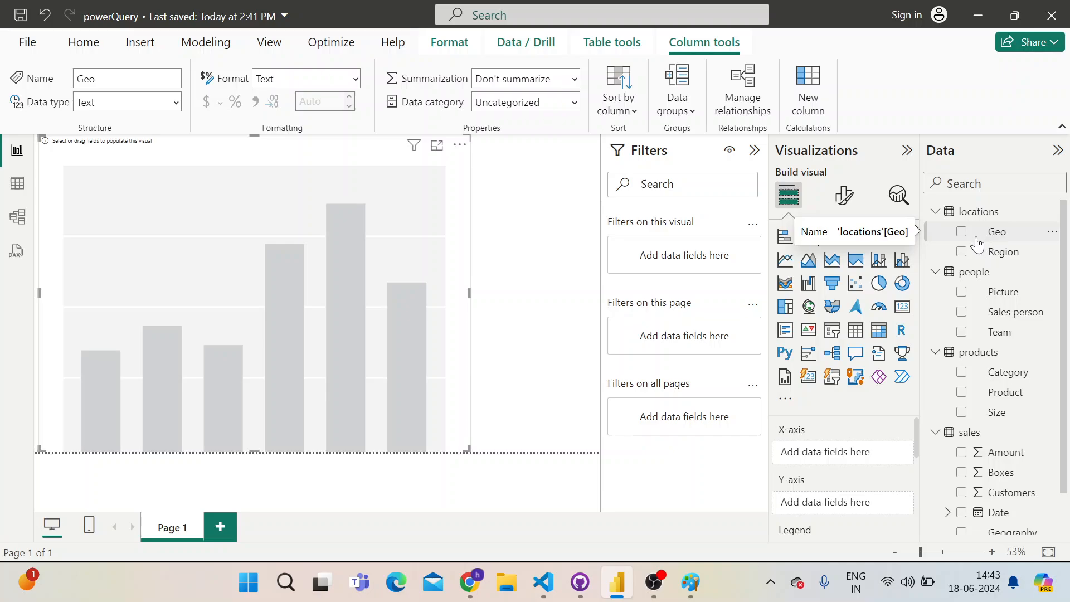
View the table on the workbook's Data sheet in Google Sheets alongside the empty chart, ending back in Power BI Desktop
key(alt+Tab)
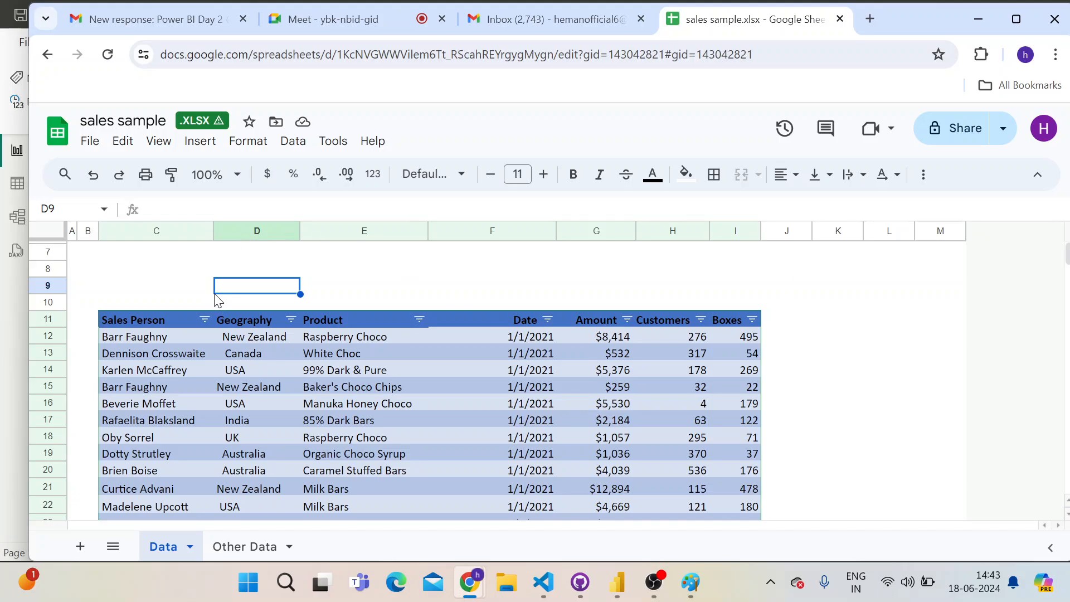
click(159, 301)
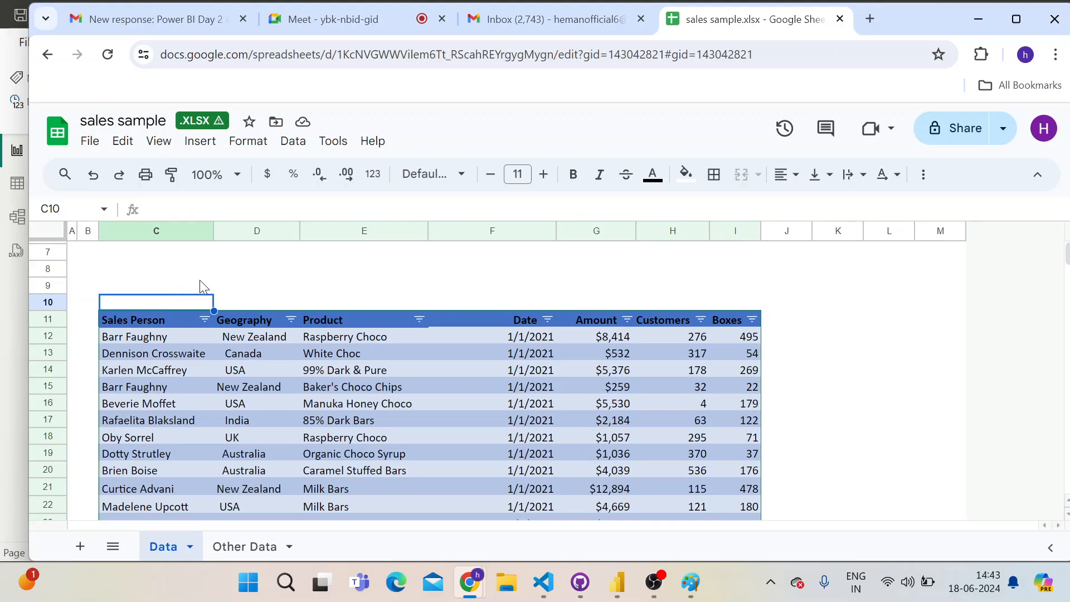
click(157, 286)
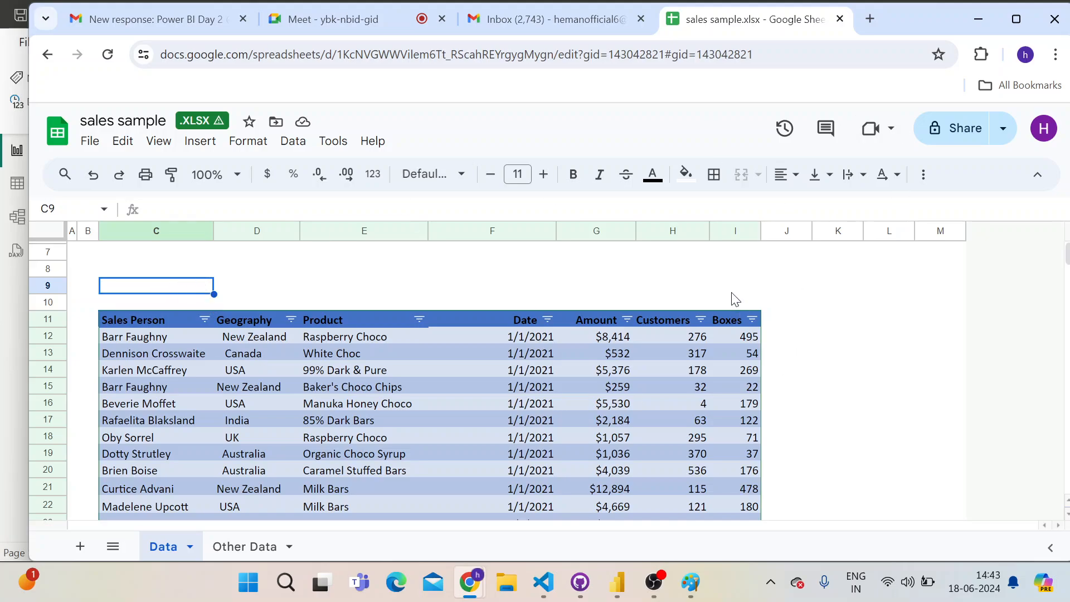
key(alt+Tab)
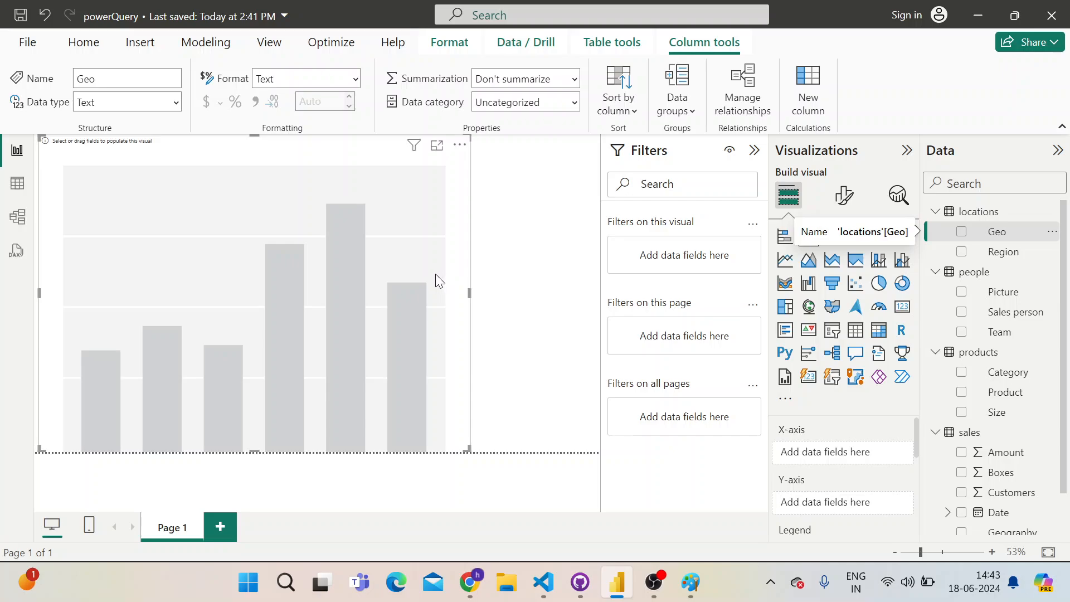
key(alt+Tab)
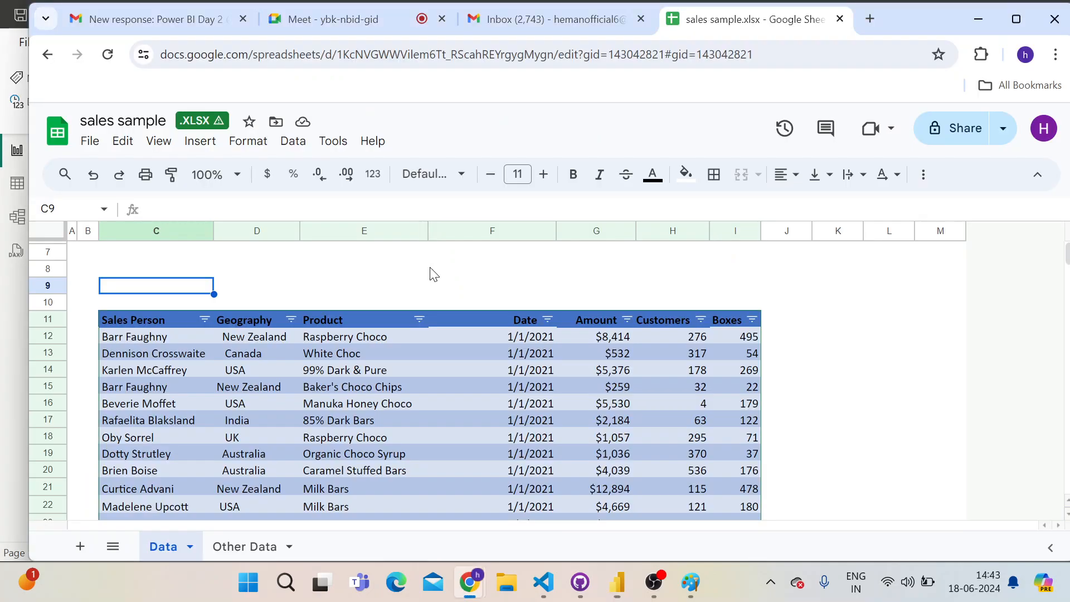
key(alt+Tab)
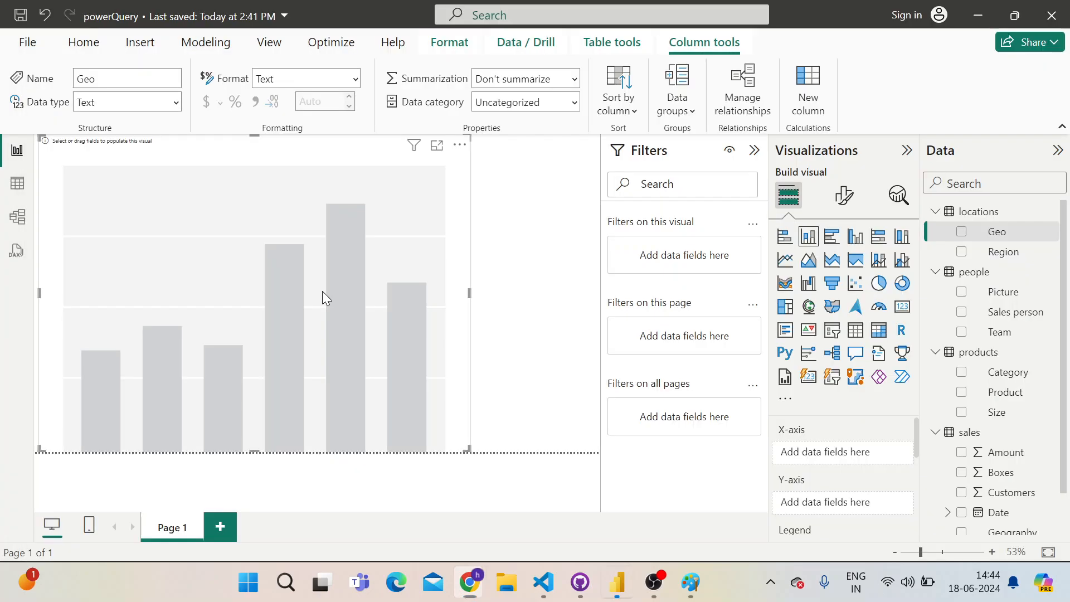
key(alt)
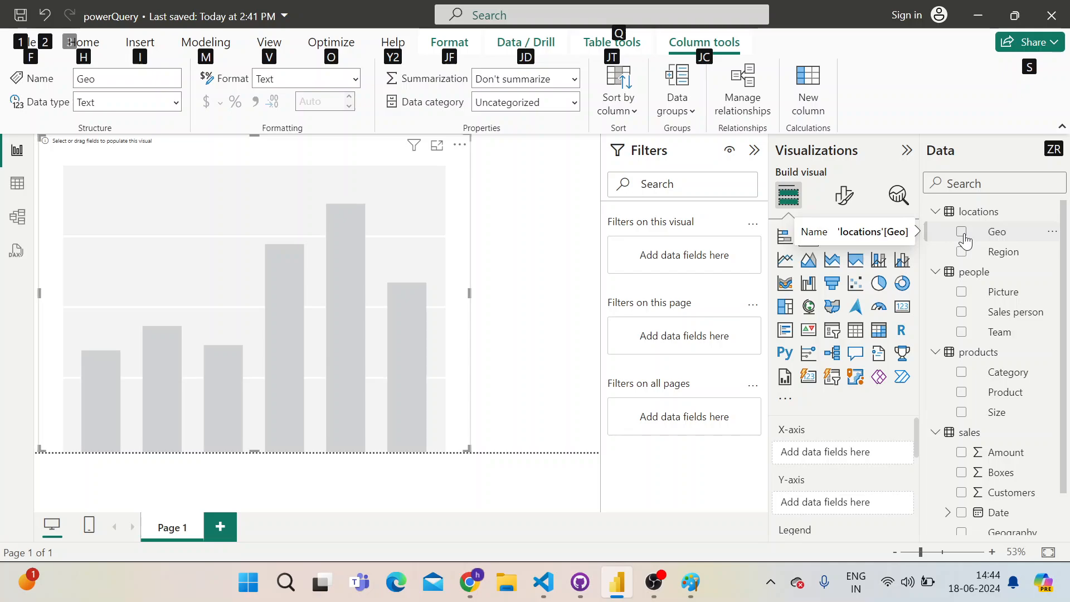
Shrink the chart and plot the sales table's Amount on the Y-axis against the locations table's Geo on the X-axis
click(964, 238)
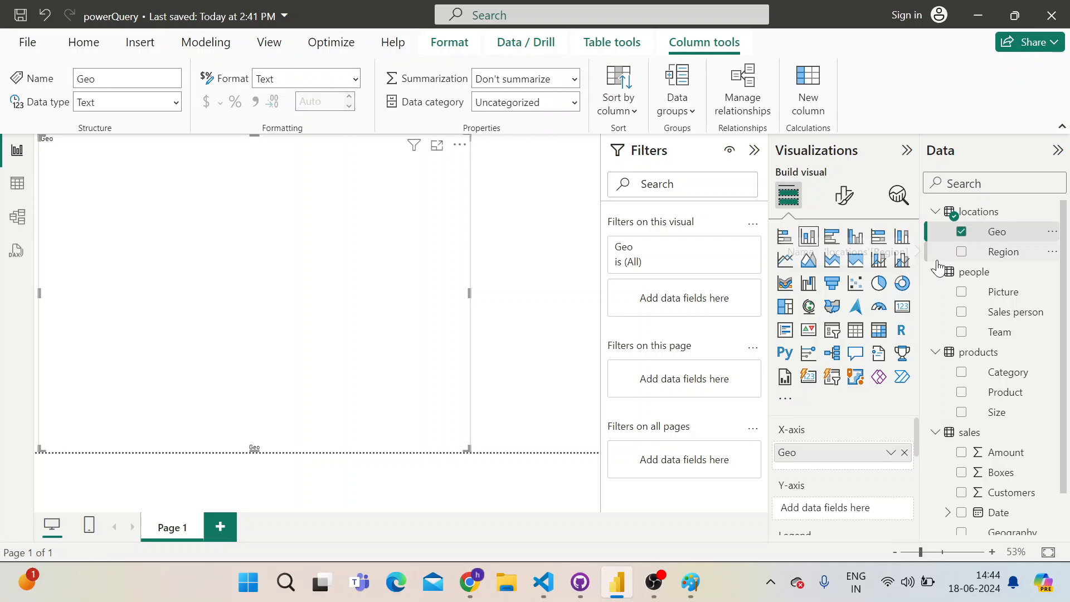
click(964, 463)
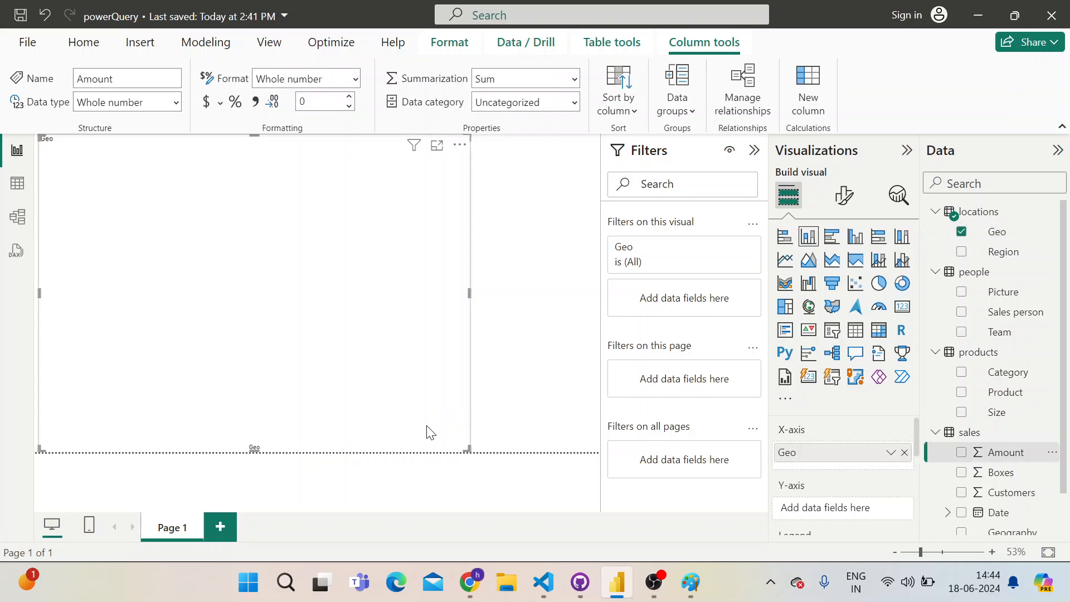
drag(457, 369, 435, 346)
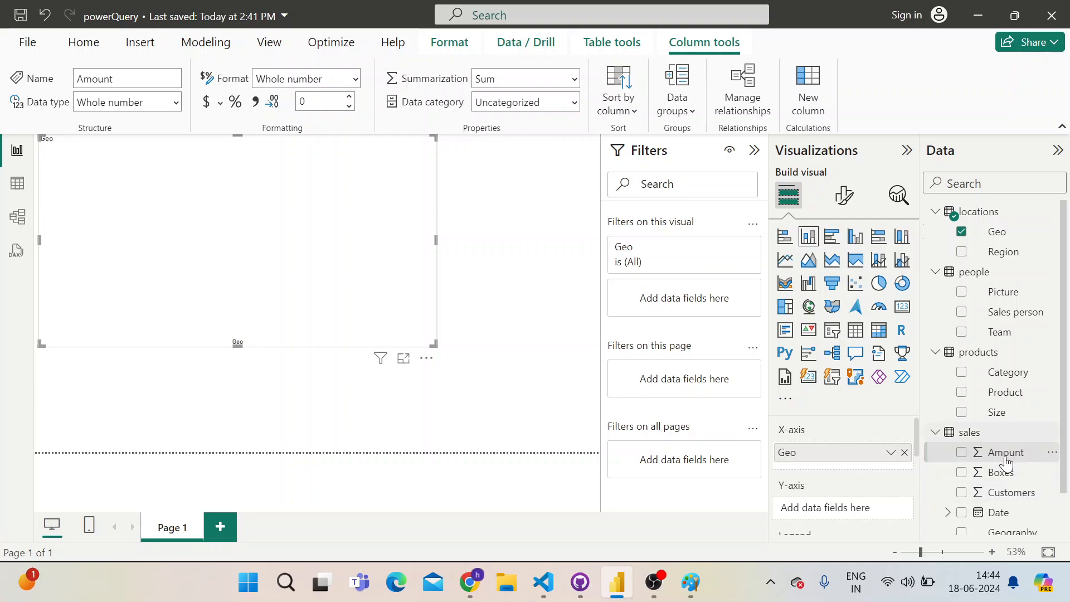
drag(1005, 454, 855, 515)
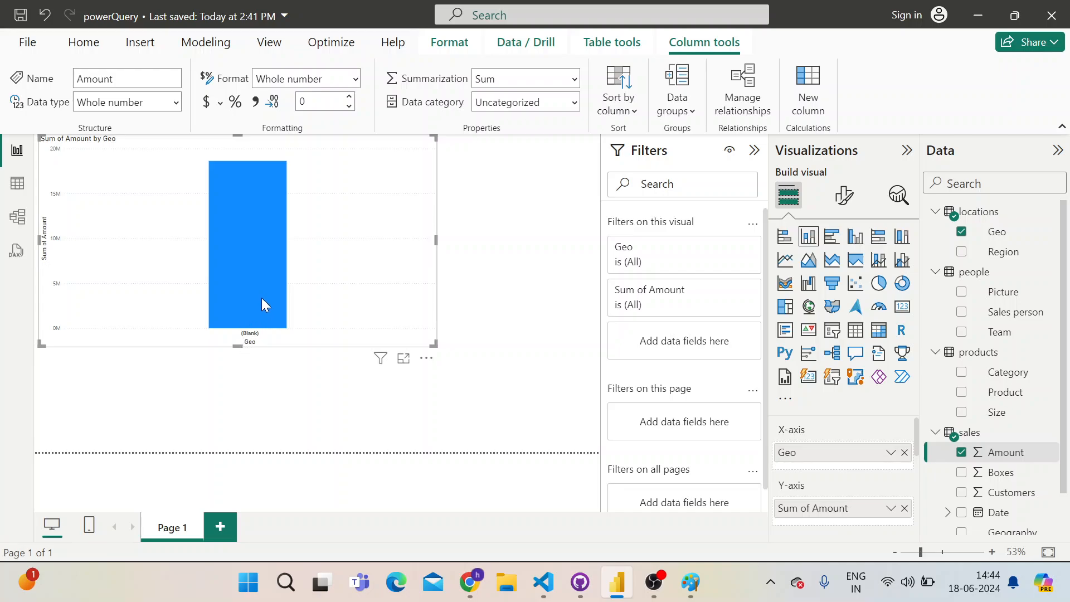
Switch to the sales sample workbook in Google Sheets and examine how the country entries in the Geography column are spaced
key(alt+Tab)
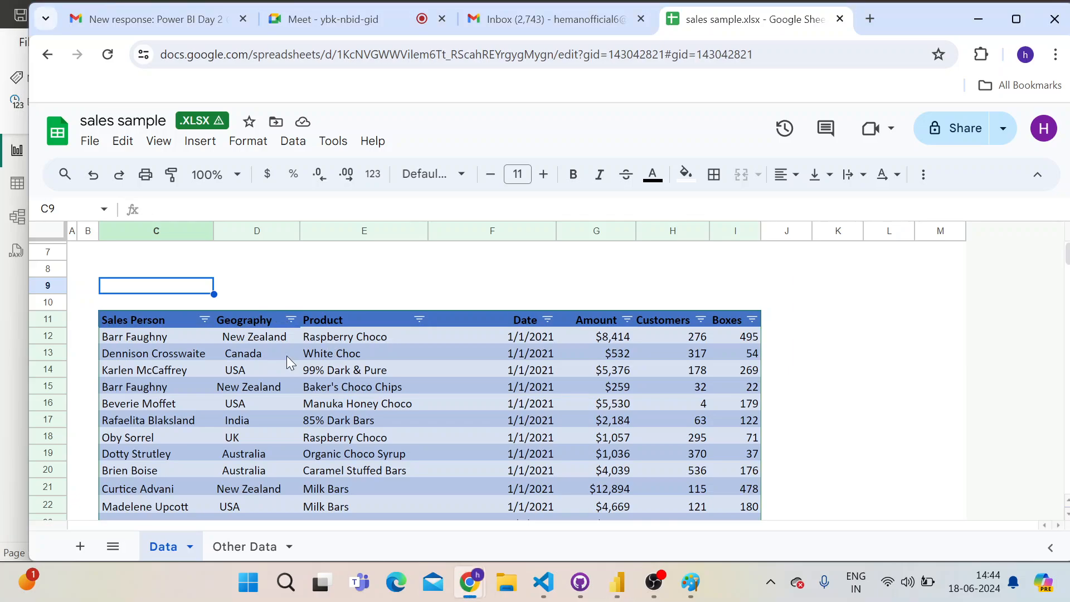
click(231, 340)
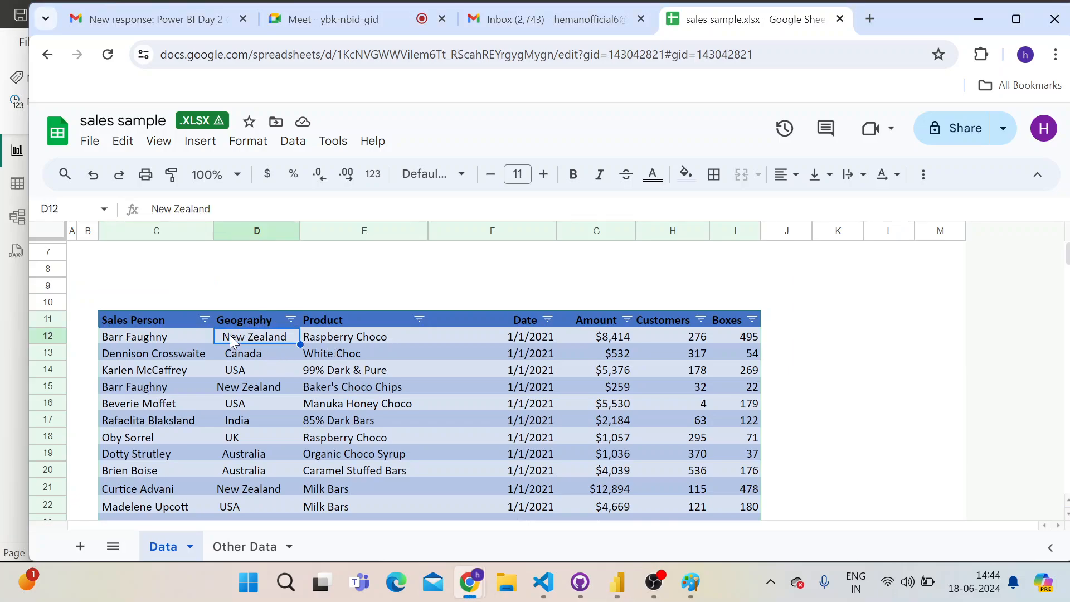
double_click(231, 339)
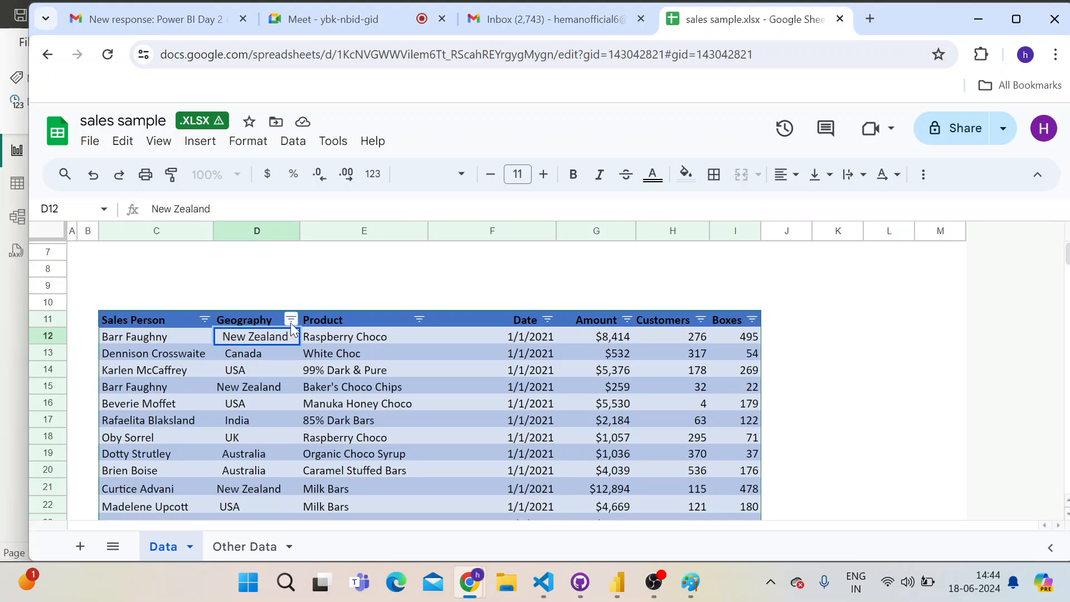
key(Return)
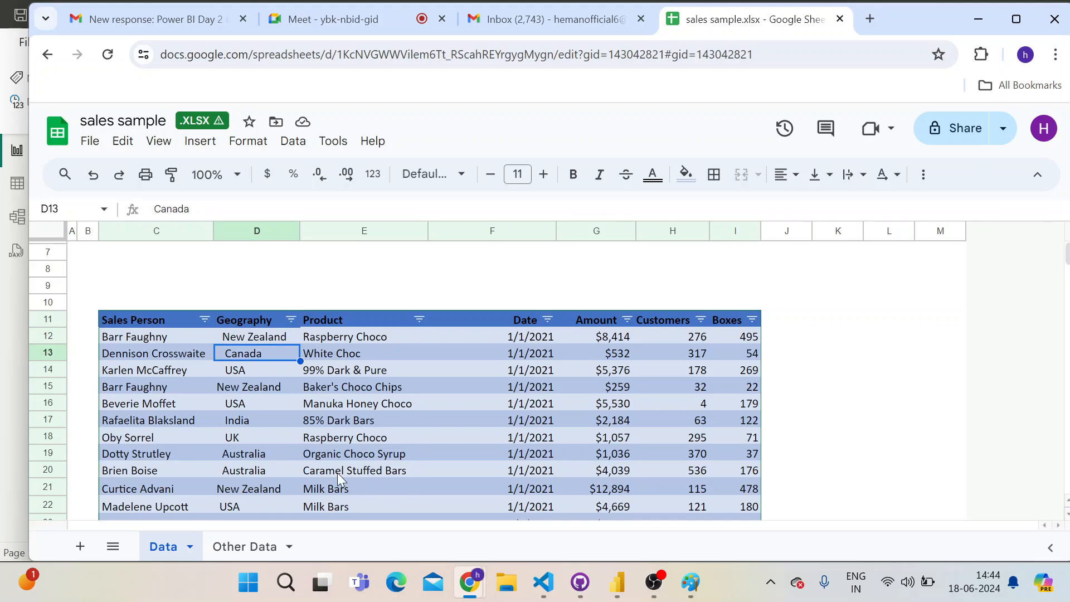
click(251, 419)
scroll(252, 419, down, 5)
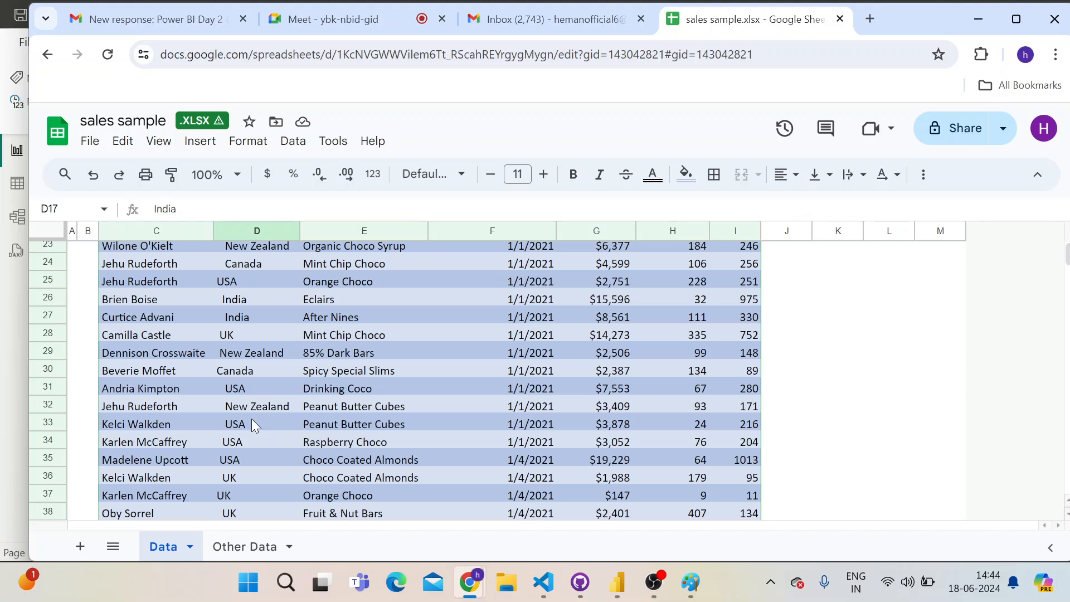
Return to Power BI Desktop, open the Power Query Editor, and go through the people, products and sales queries
key(alt+Tab)
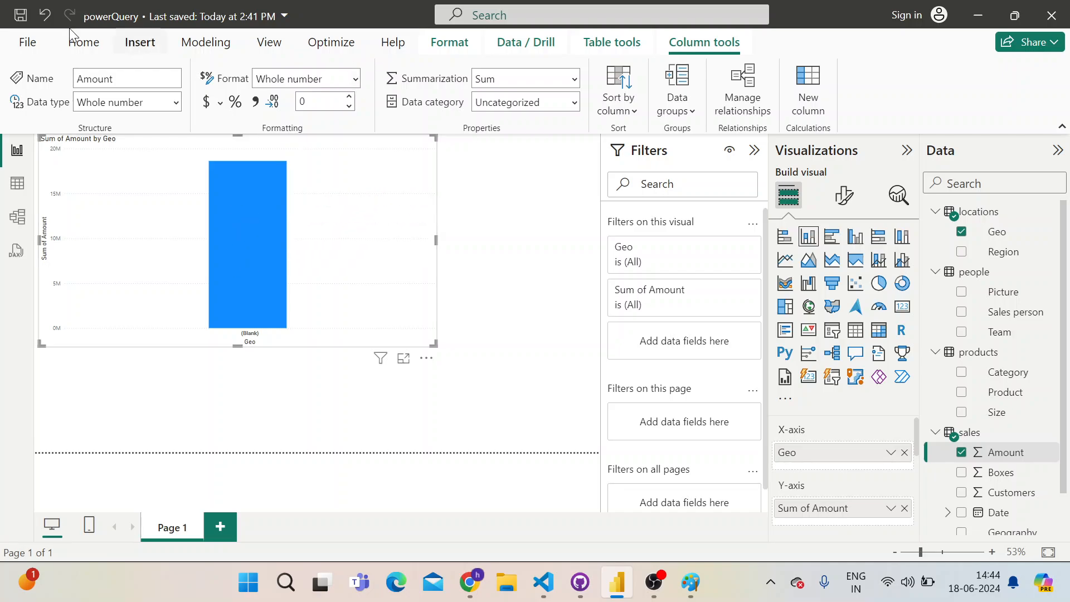
click(80, 45)
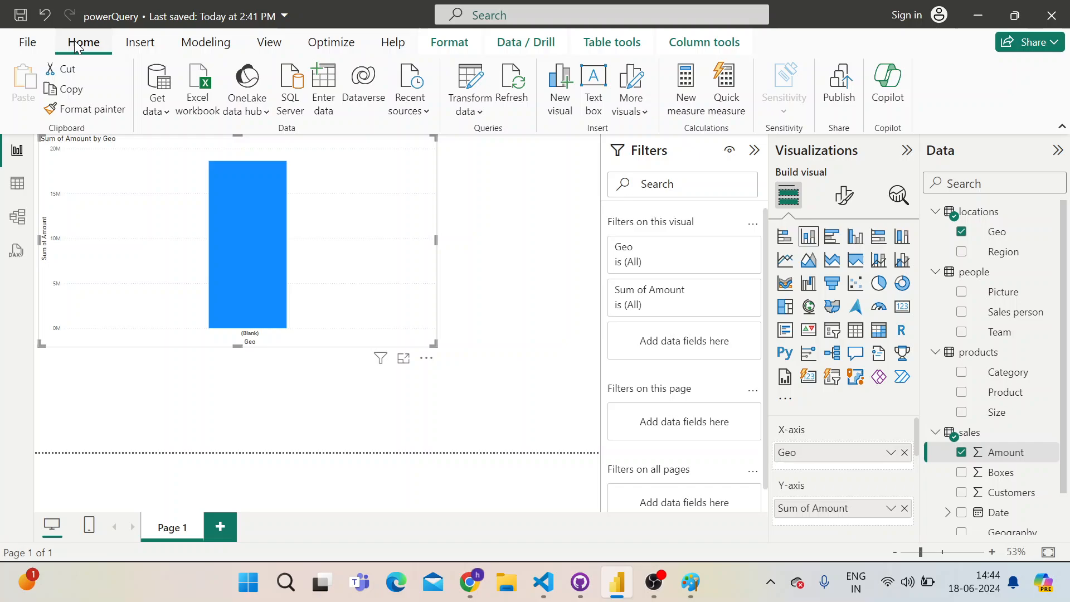
click(467, 86)
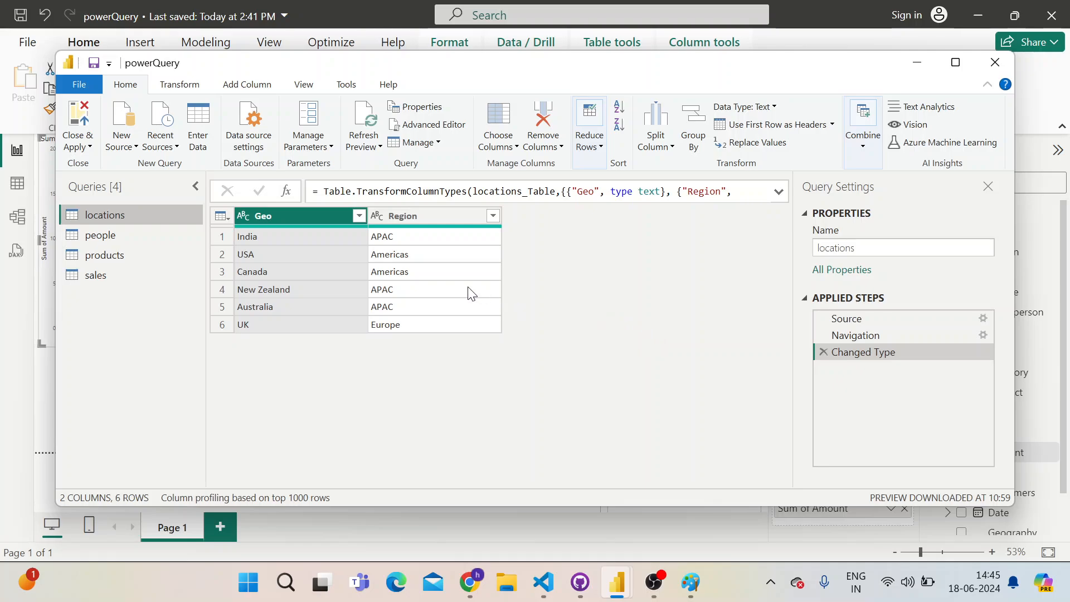
click(111, 241)
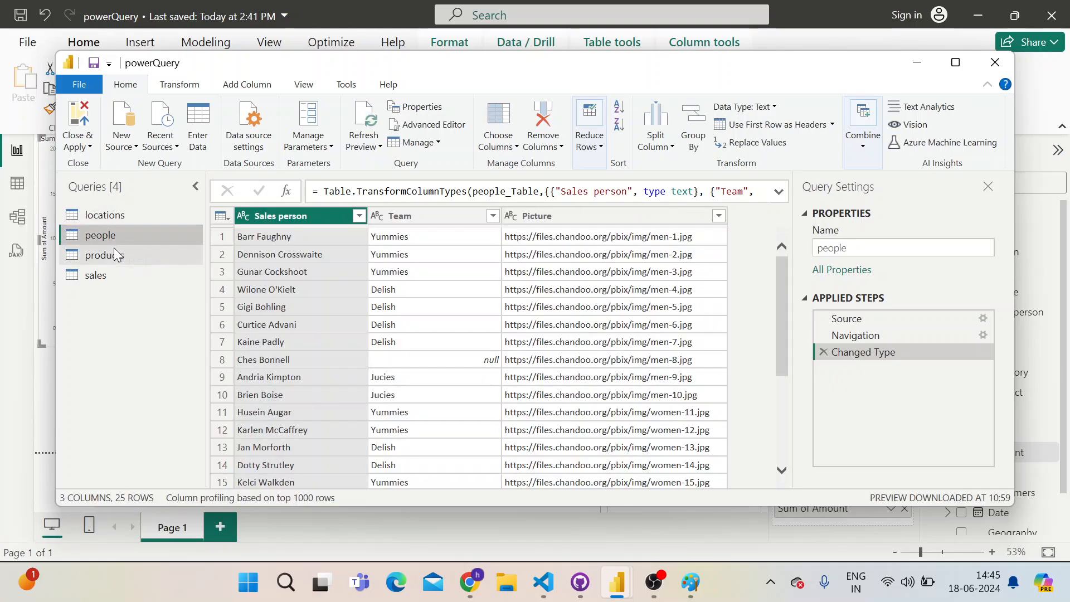
click(116, 260)
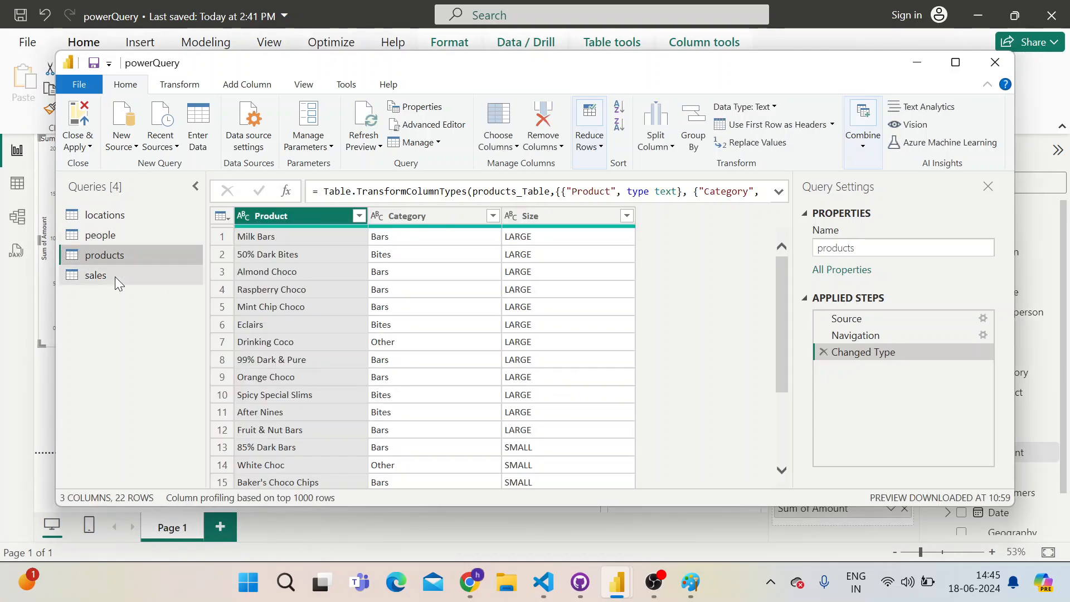
click(105, 275)
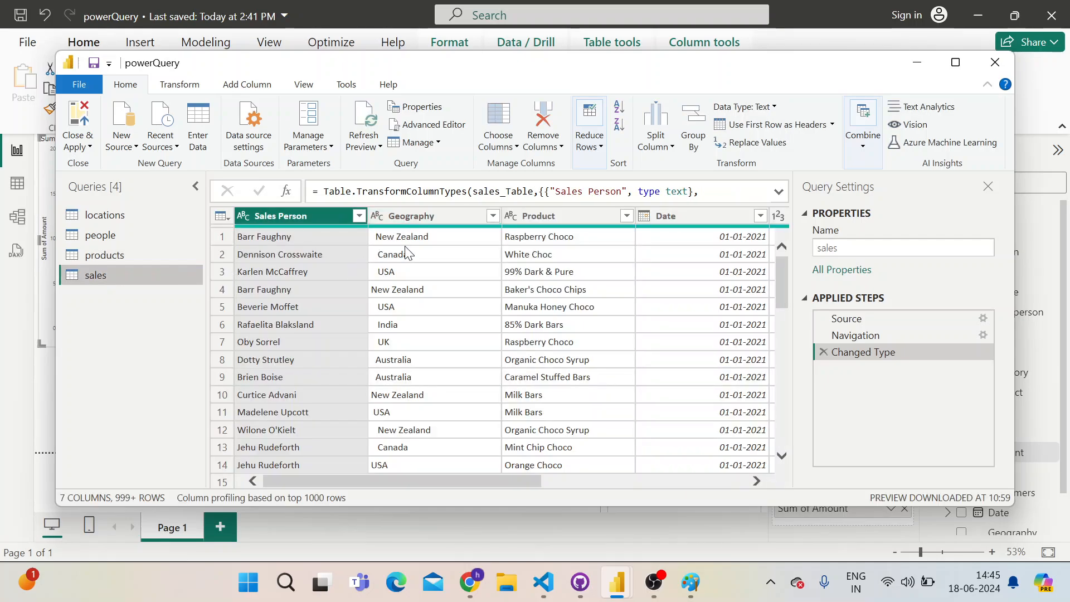
Inspect the full text of the first Geography entry in the sales query and select the Geography column
click(382, 240)
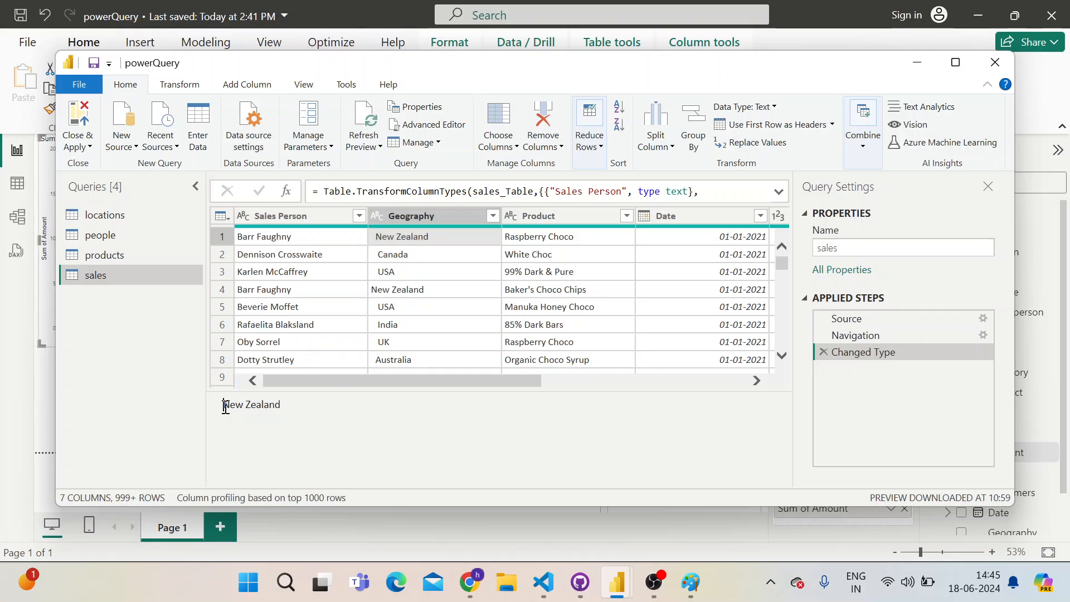
drag(223, 406, 202, 406)
click(433, 217)
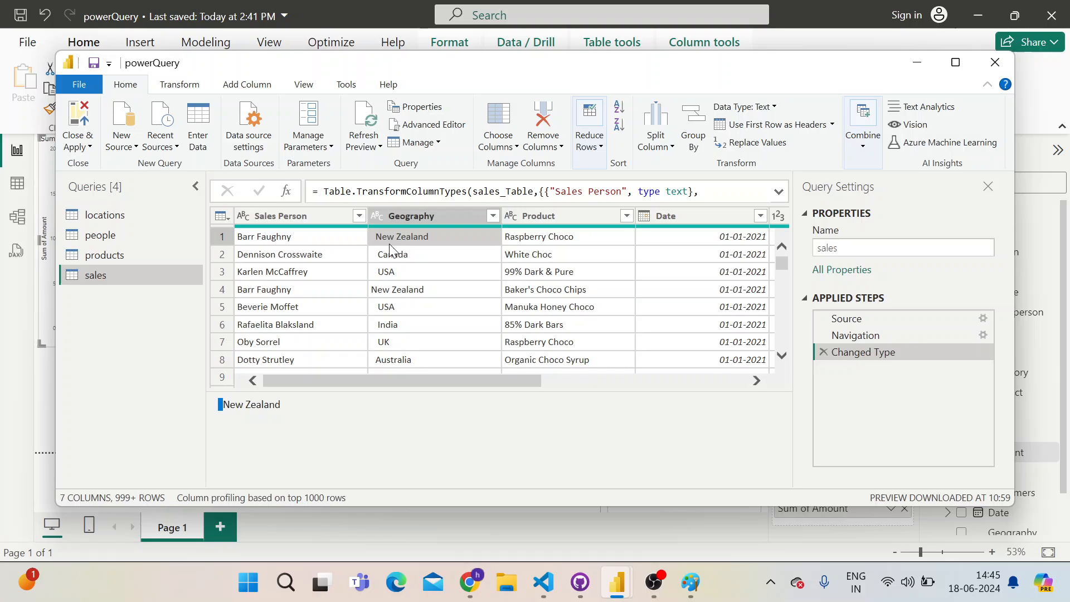
click(434, 220)
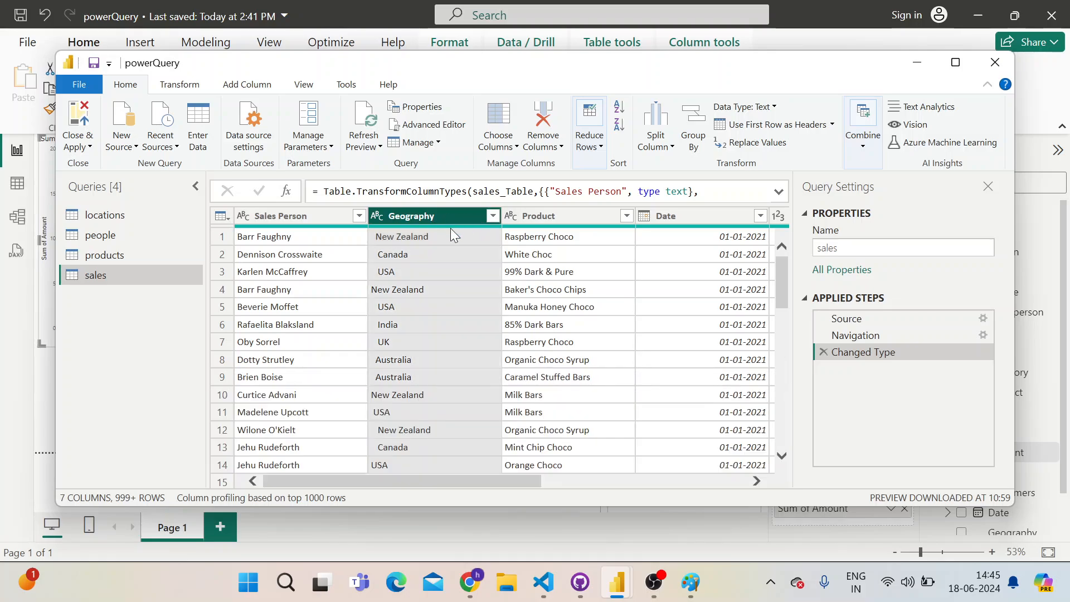
Review the distinct country values in the filter list of the sales query's Geography column
right_click(444, 236)
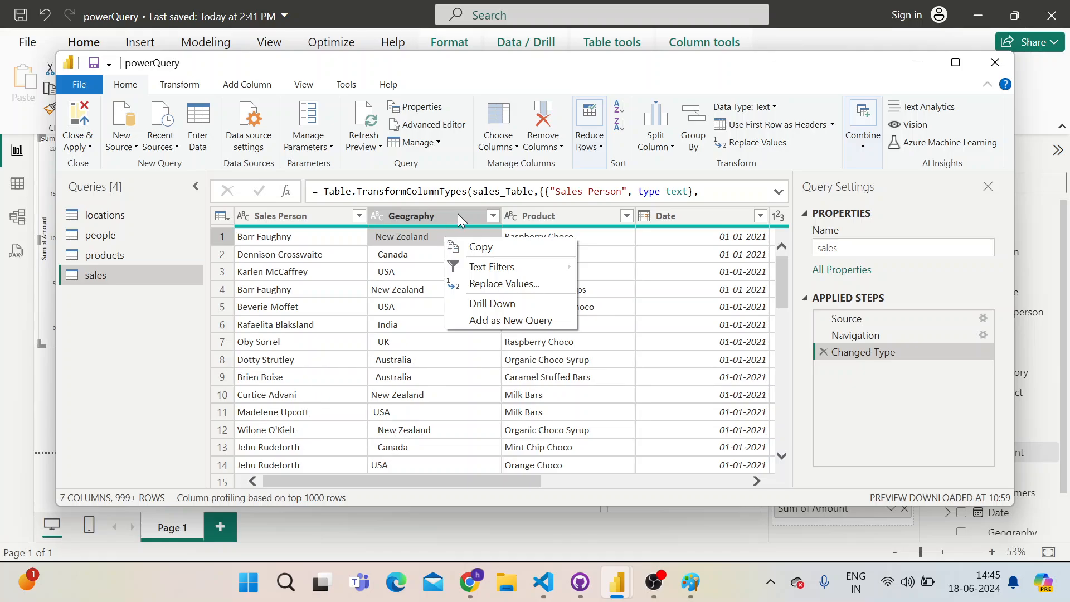
click(494, 213)
click(494, 213)
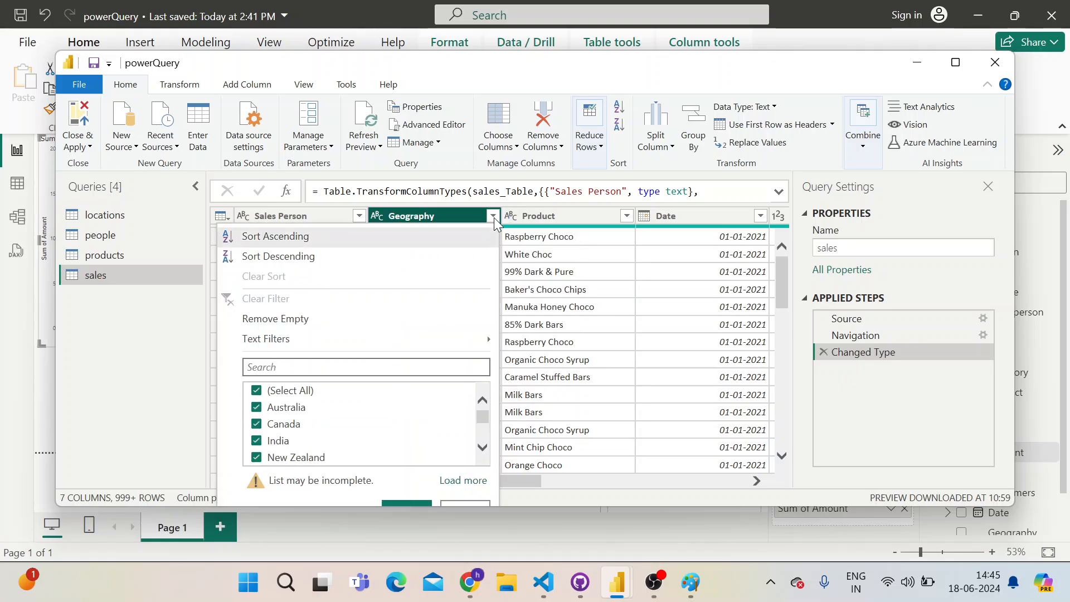
scroll(343, 415, down, 3)
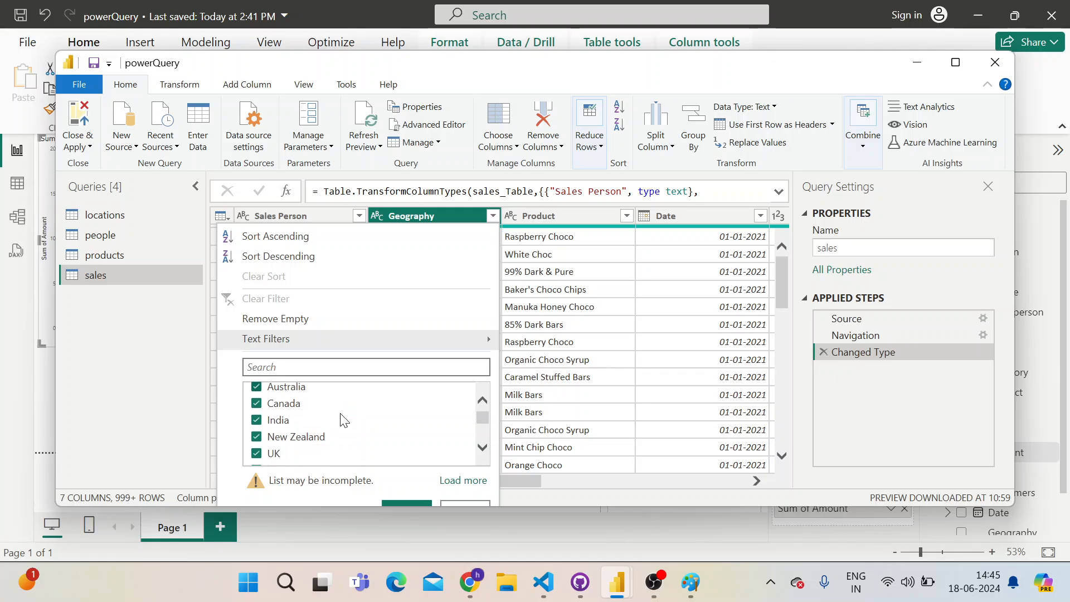
scroll(342, 421, down, 10)
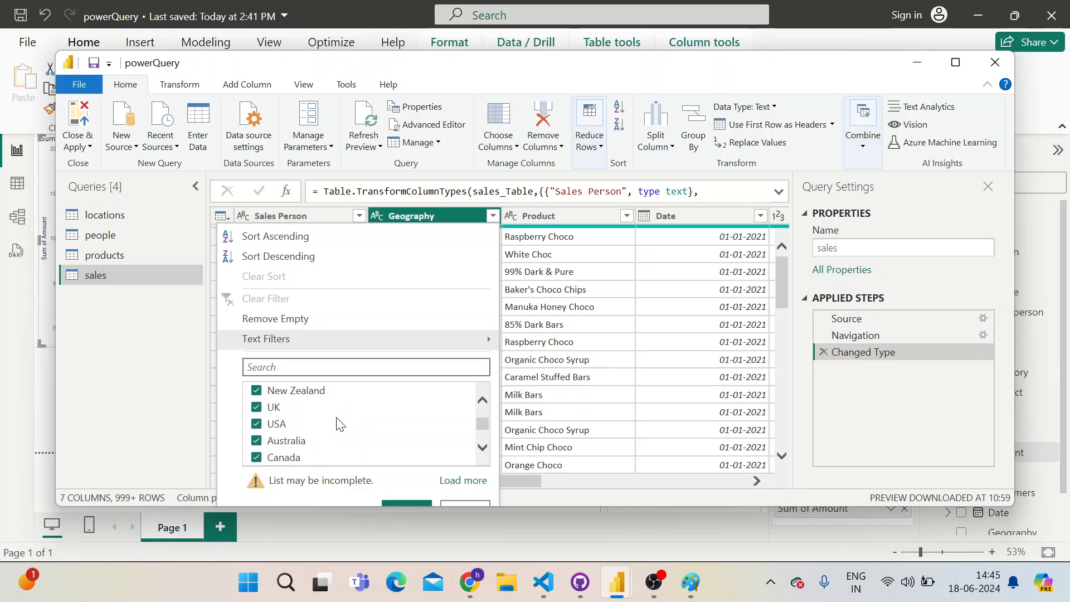
click(586, 340)
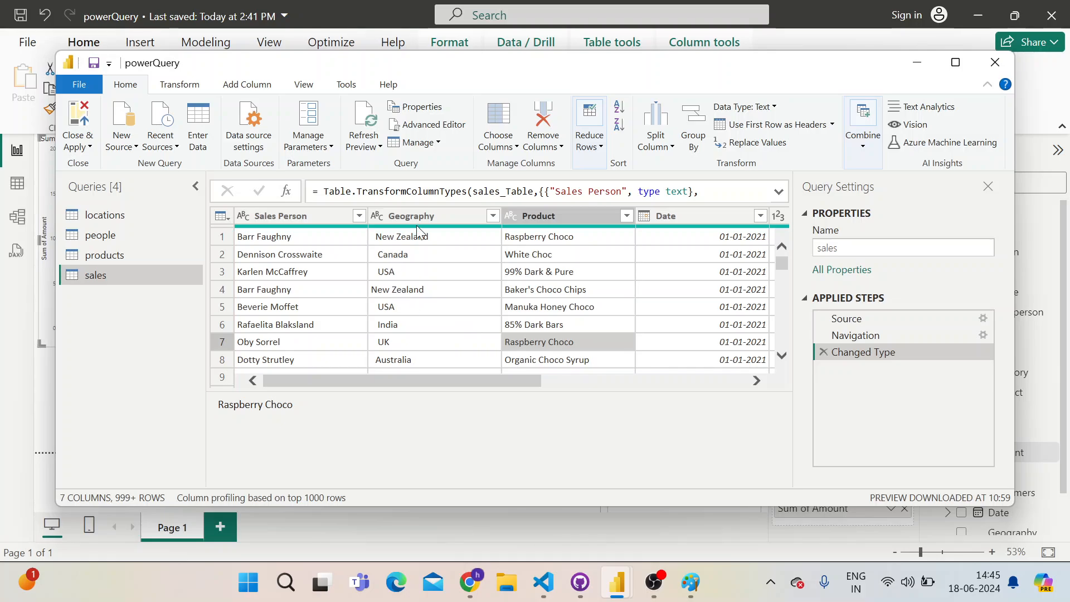
right_click(415, 235)
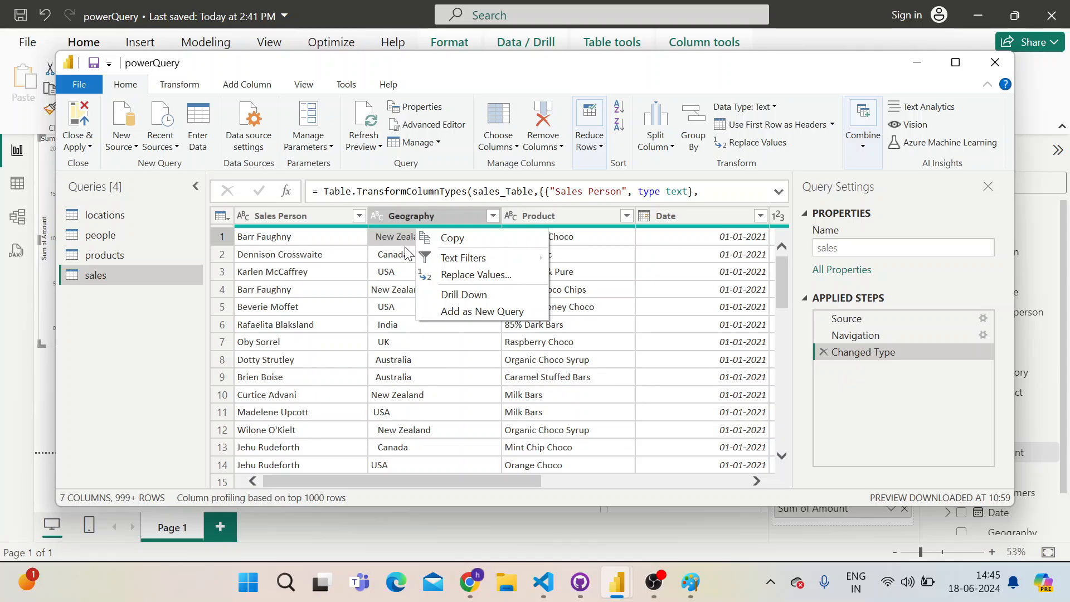
click(405, 271)
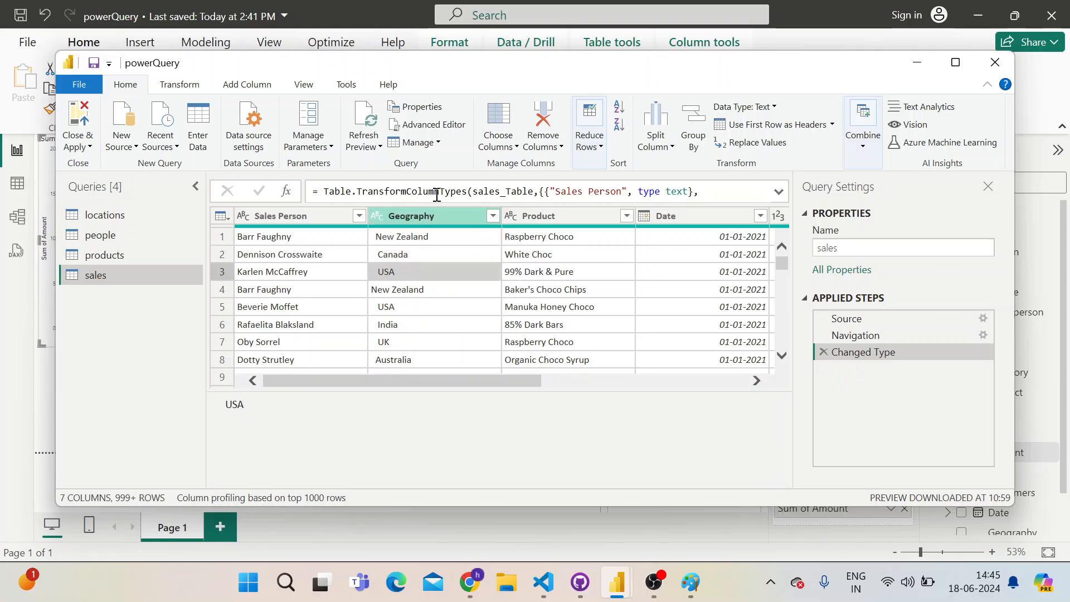
right_click(463, 214)
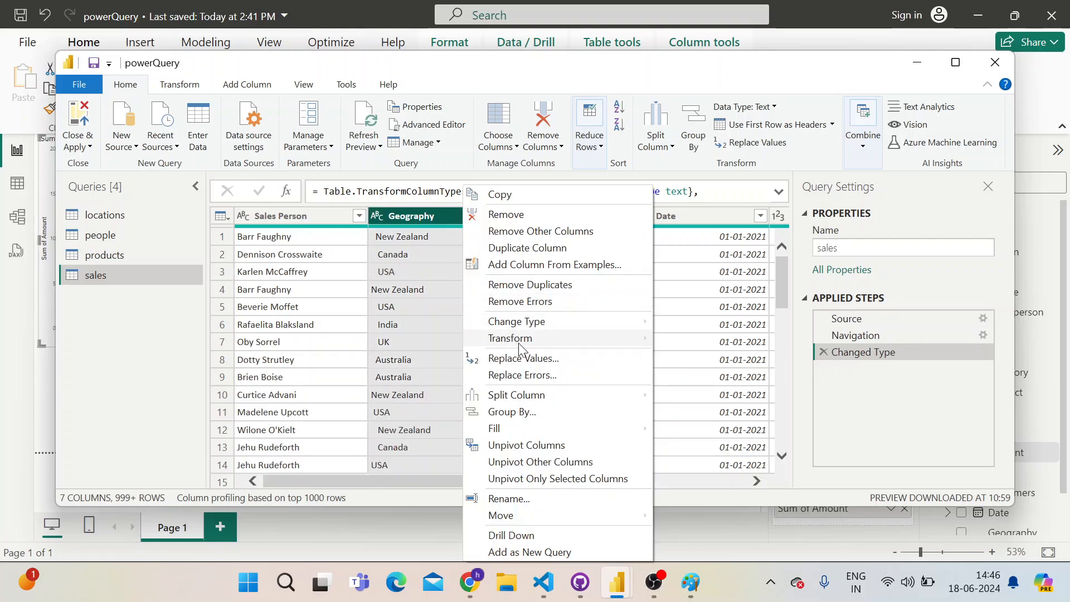
mouse_move(524, 343)
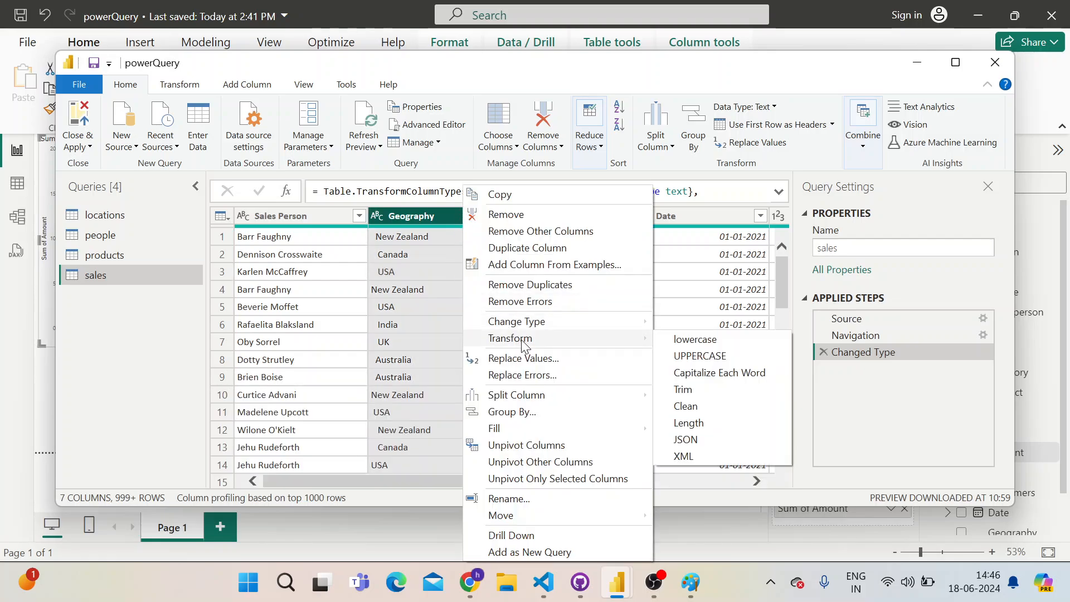
click(409, 215)
Switch to the Power BI report and inspect the data point details of the Sum of Amount by Geo bar
key(alt+Tab)
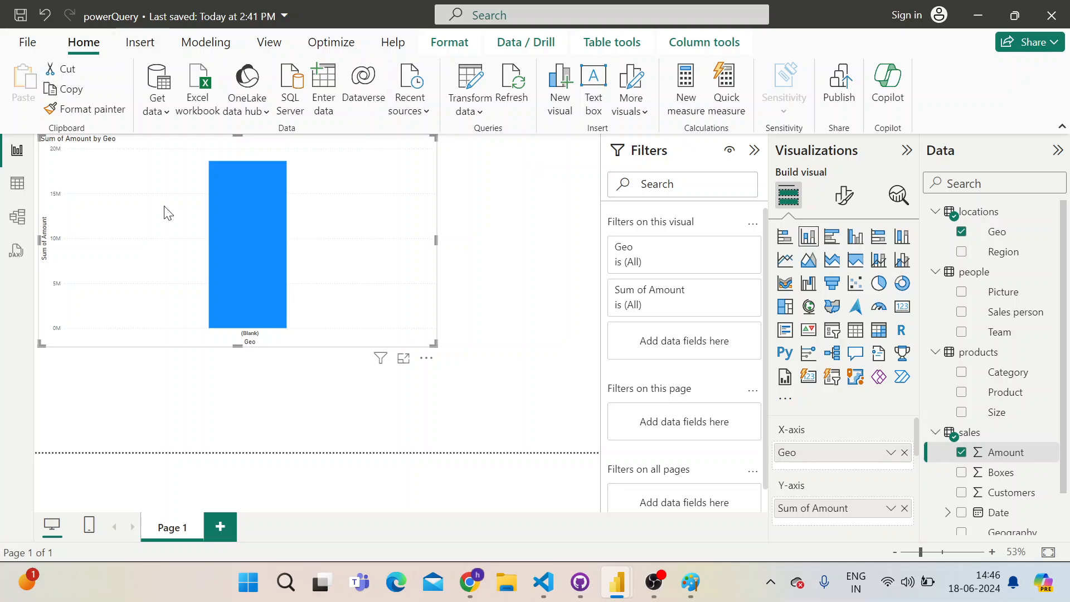
mouse_move(212, 225)
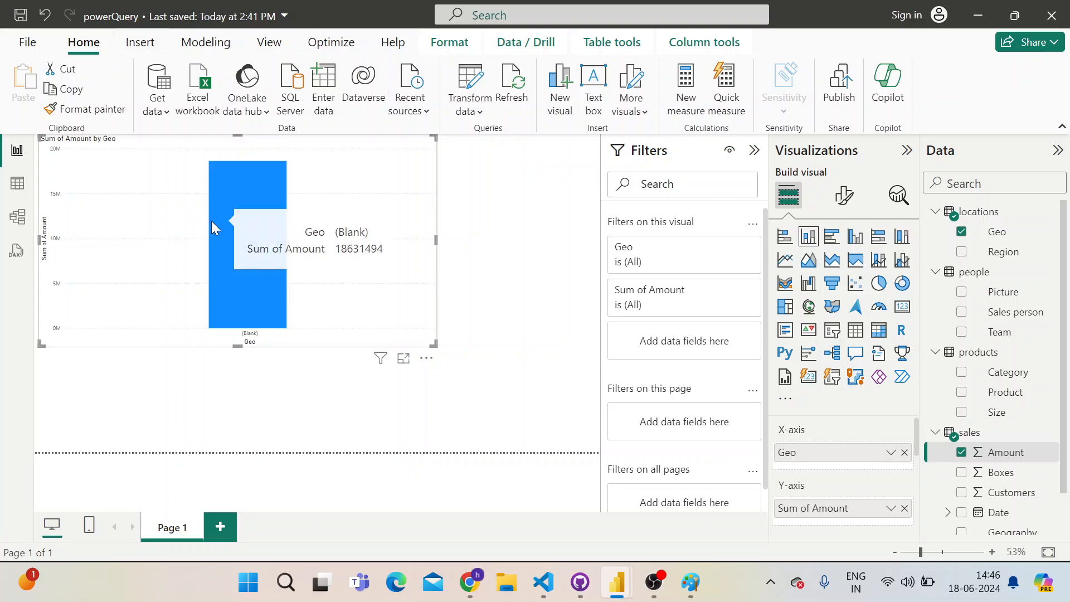
mouse_move(231, 244)
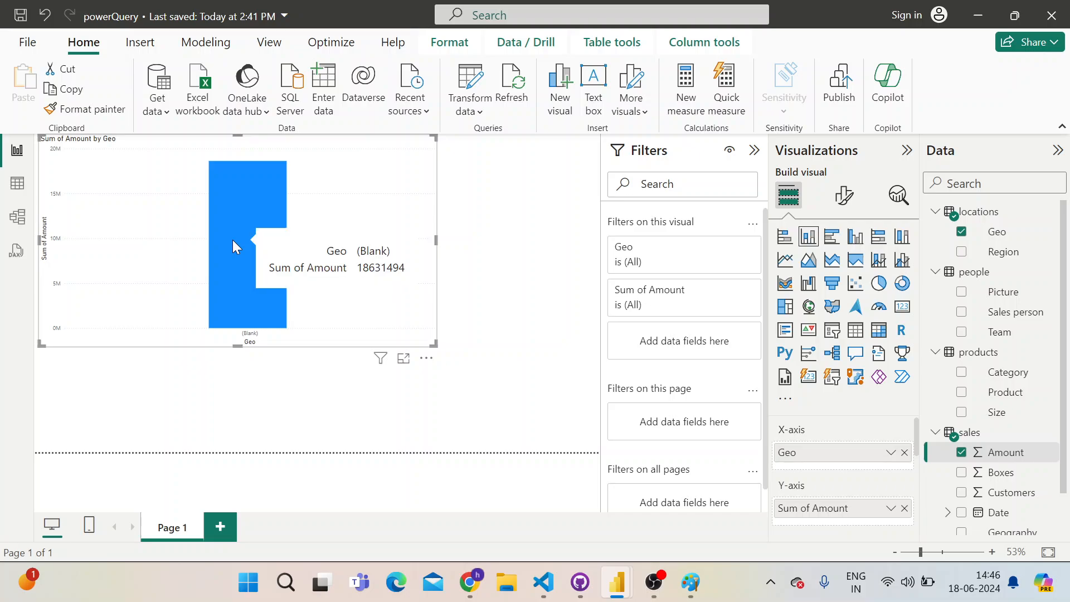
Switch to the sales sample workbook in Google Sheets and inspect the spacing around the UK entry in cell D18
key(alt+Tab)
key(alt+Tab)
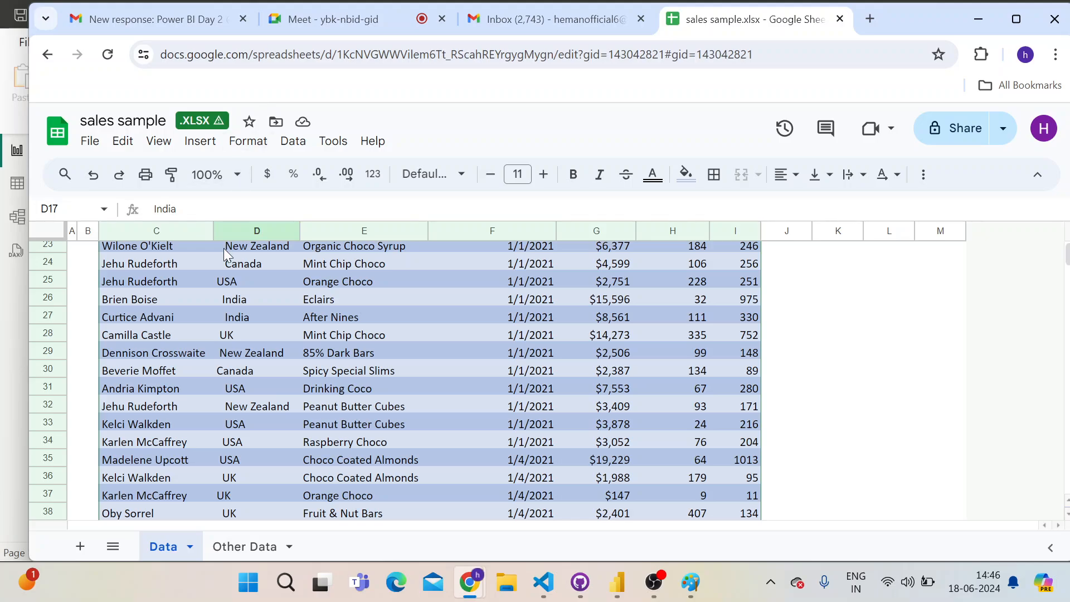
click(249, 296)
scroll(249, 295, up, 6)
scroll(249, 296, down, 5)
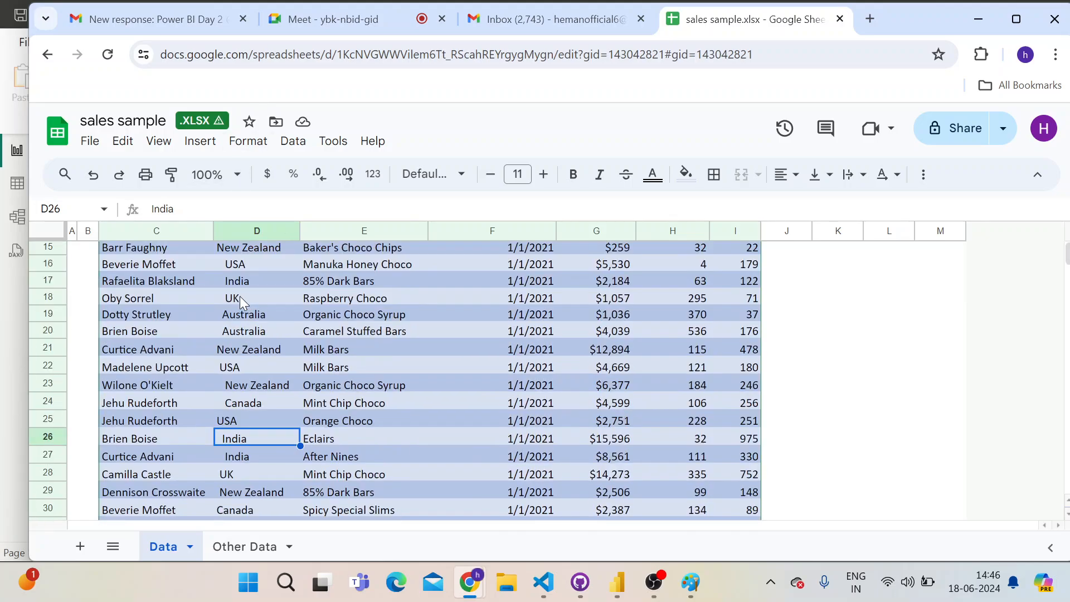
click(234, 298)
double_click(230, 300)
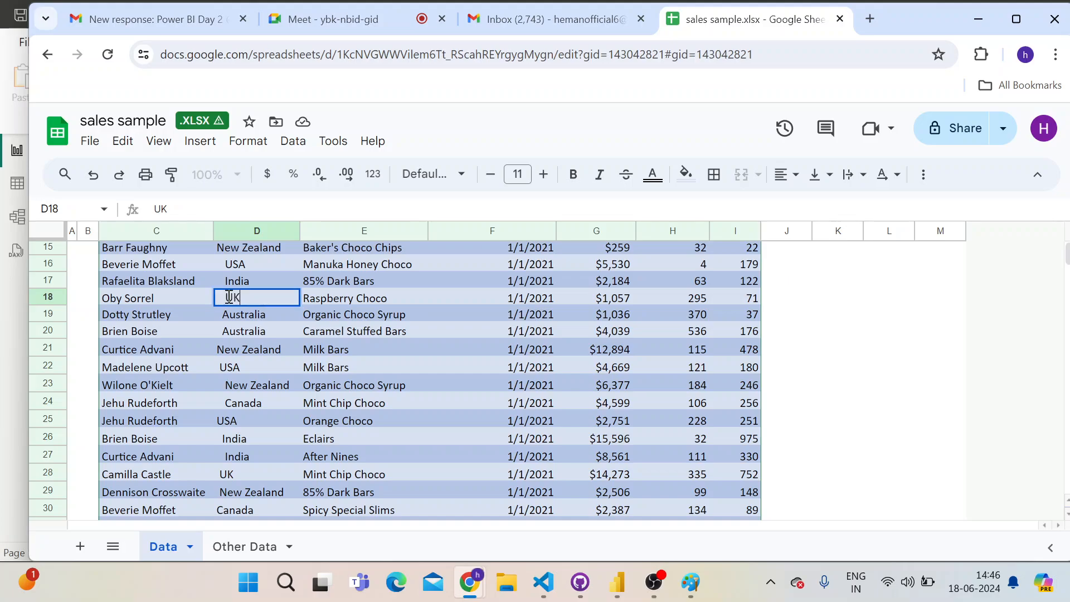
key(Right)
key(Return)
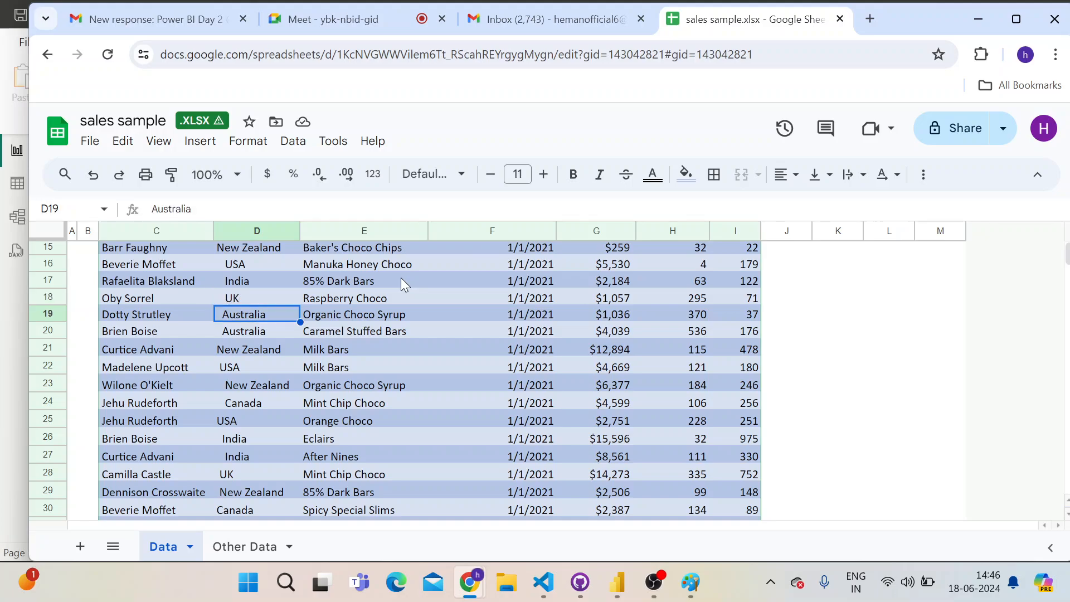
Inspect the New Zealand entry in cell D21 for leading spaces, keeping its text as it is
click(245, 349)
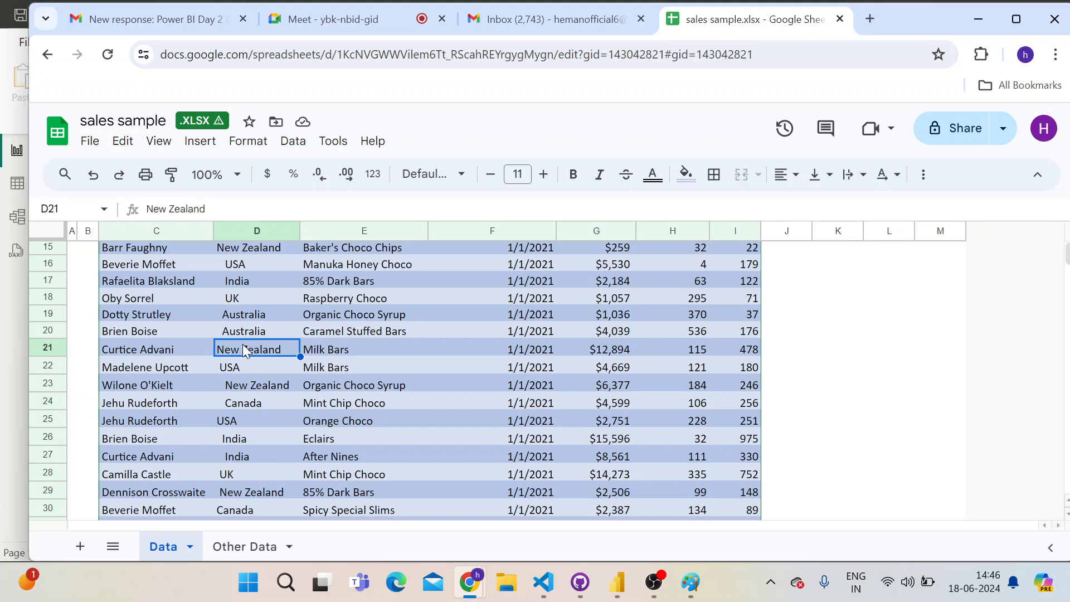
double_click(242, 343)
key(ctrl+a)
key(Left)
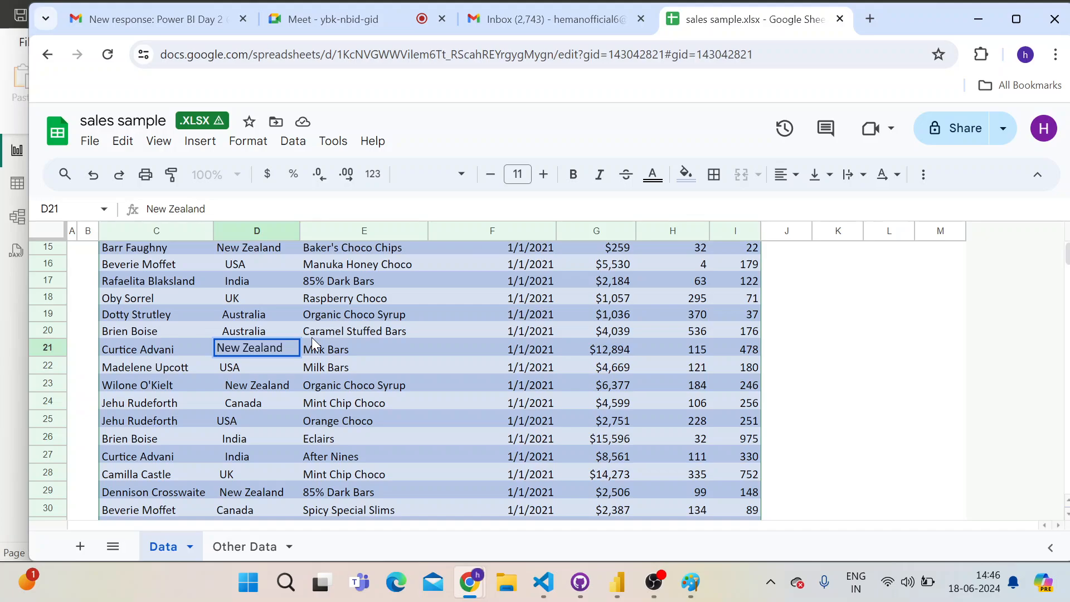
key(Return)
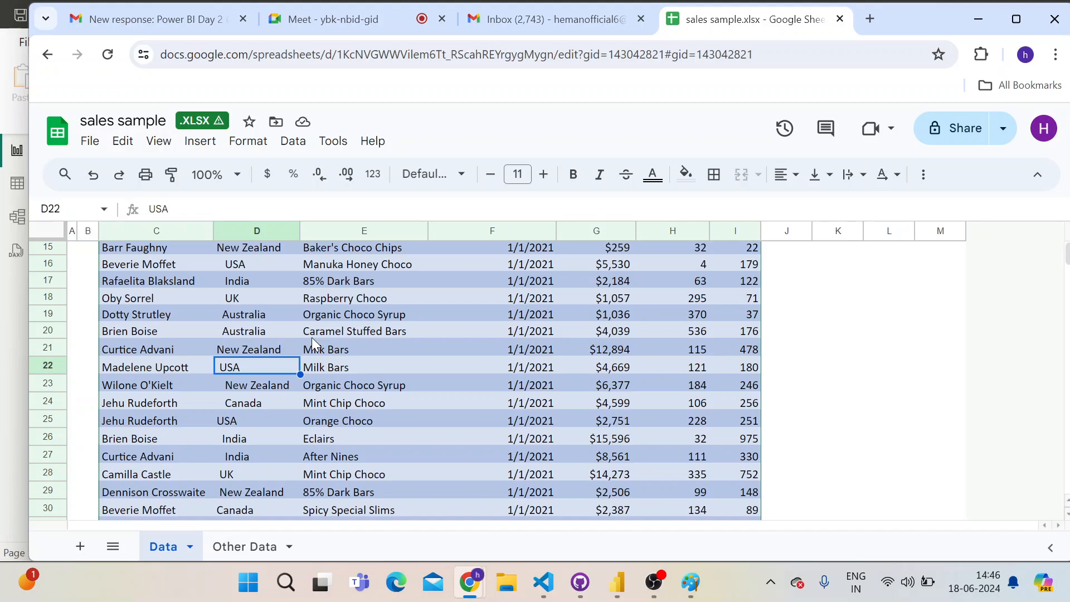
Return to the Power Query Editor and apply the Trim transformation to the sales query's Geography column
key(alt+Tab)
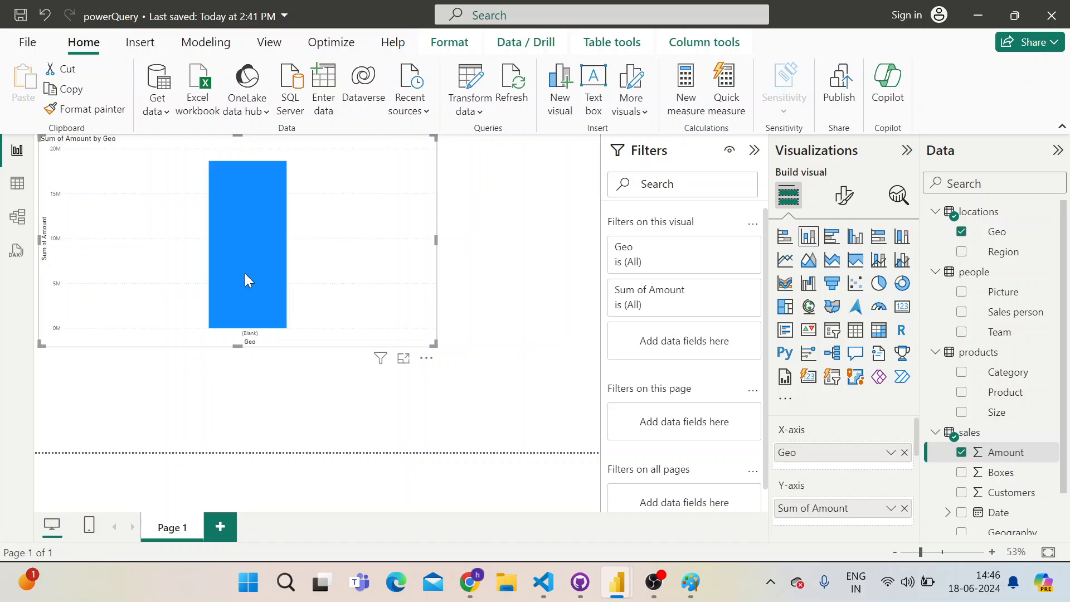
key(alt+Tab)
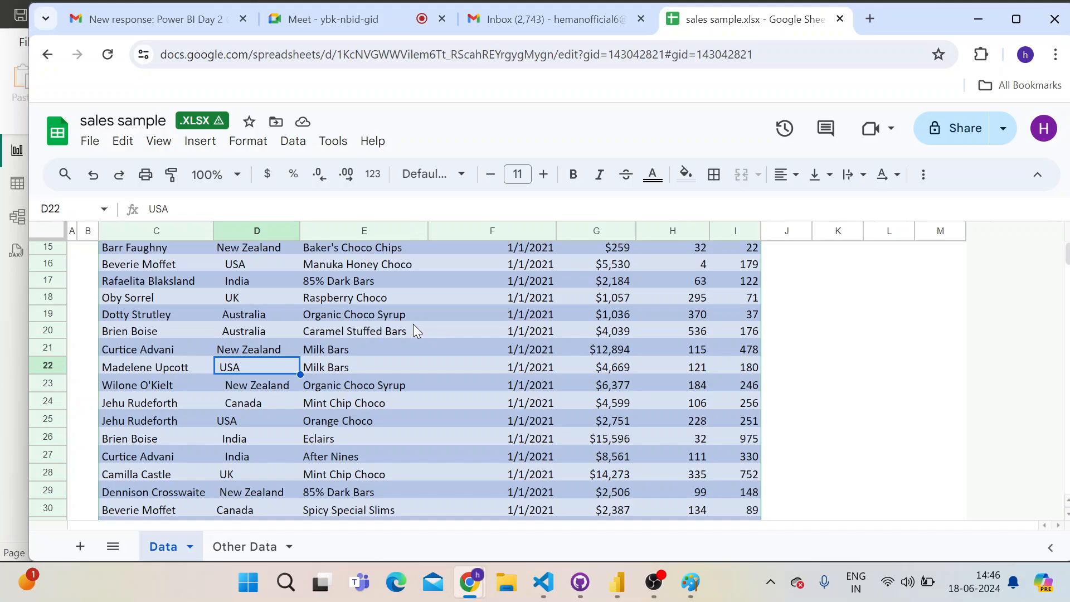
key(alt+Tab)
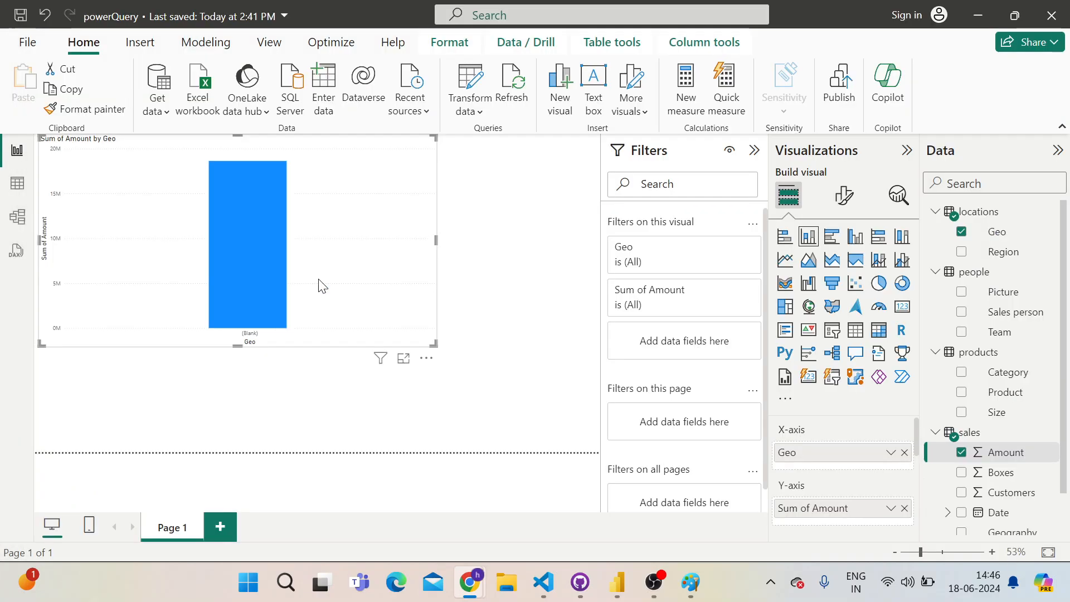
key(alt+Tab)
key(alt+Tab)
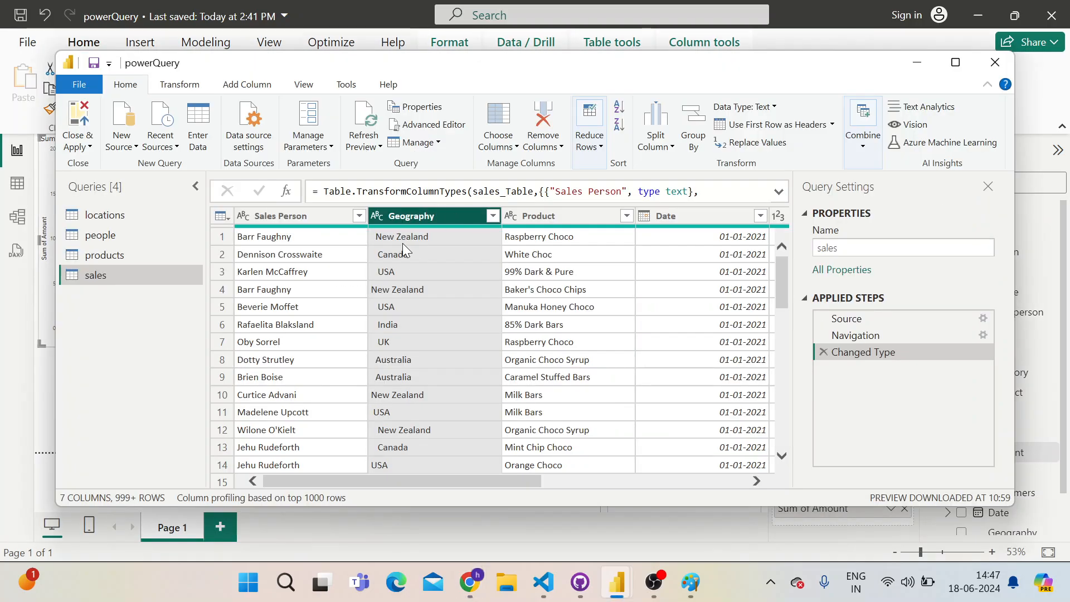
right_click(443, 217)
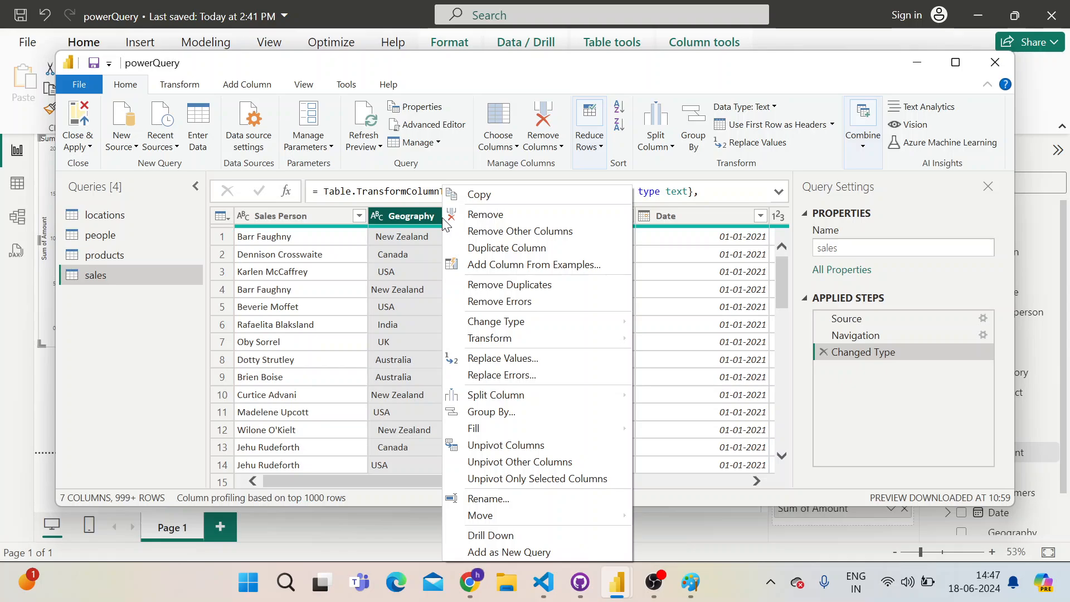
mouse_move(479, 337)
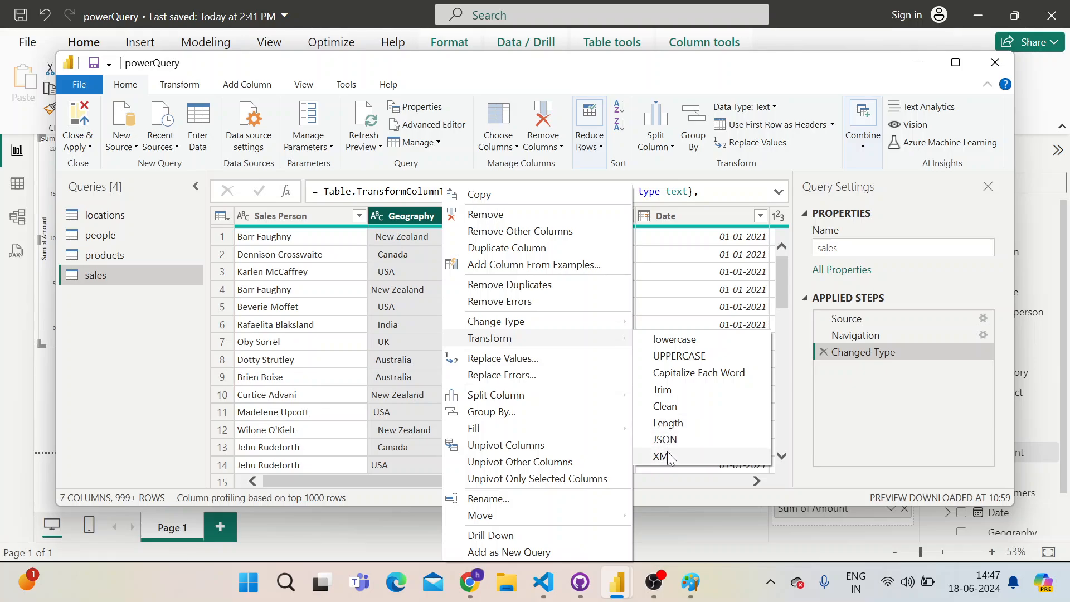
click(662, 390)
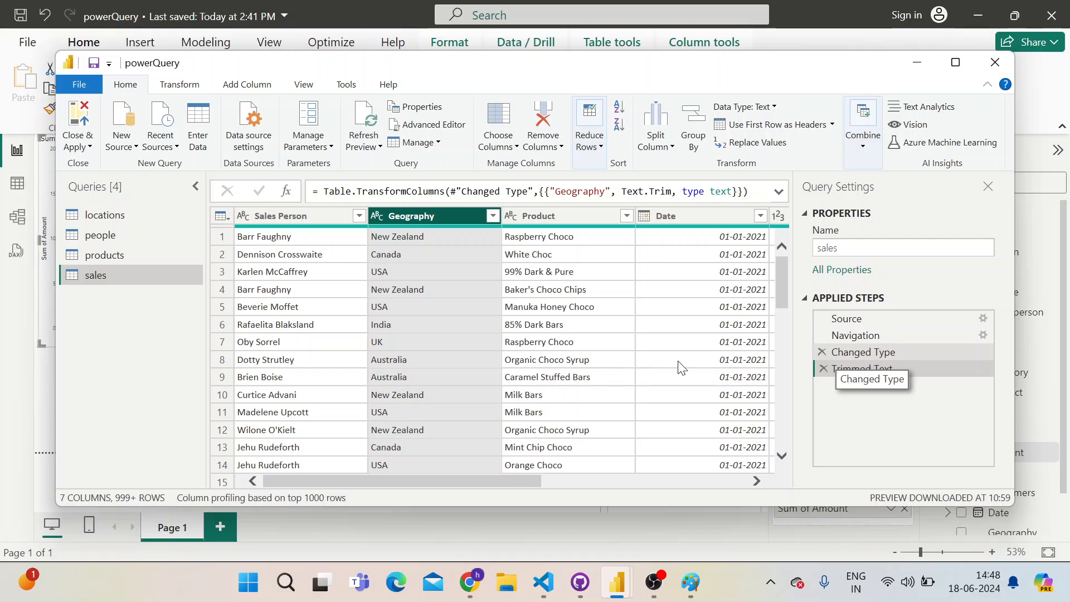
Close the query editor applying the changes, and make the Sum of Amount by Geo chart smaller on the report page
click(78, 124)
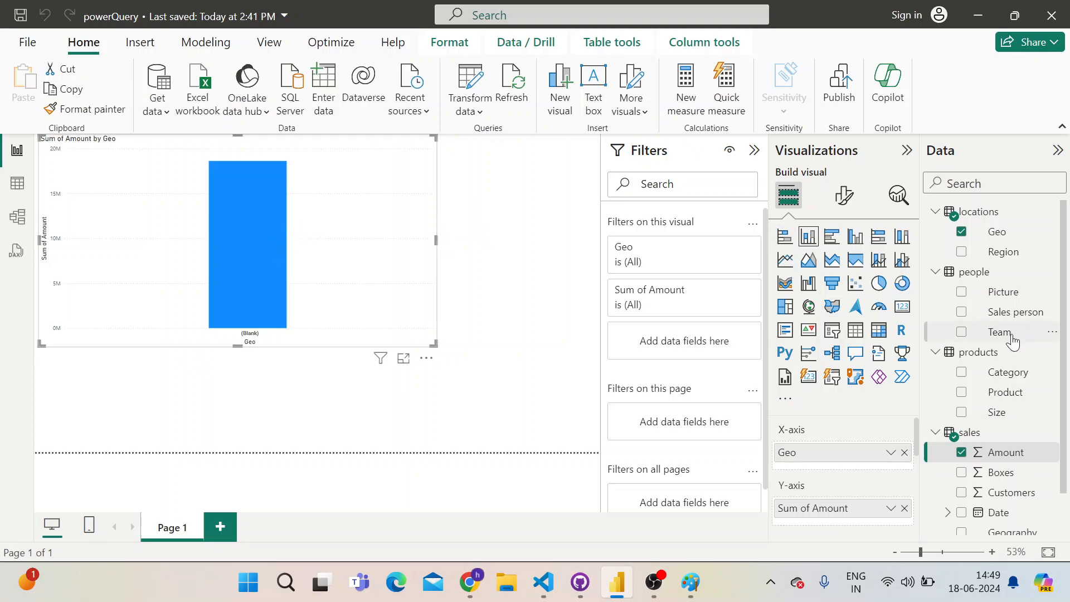
scroll(981, 354, down, 2)
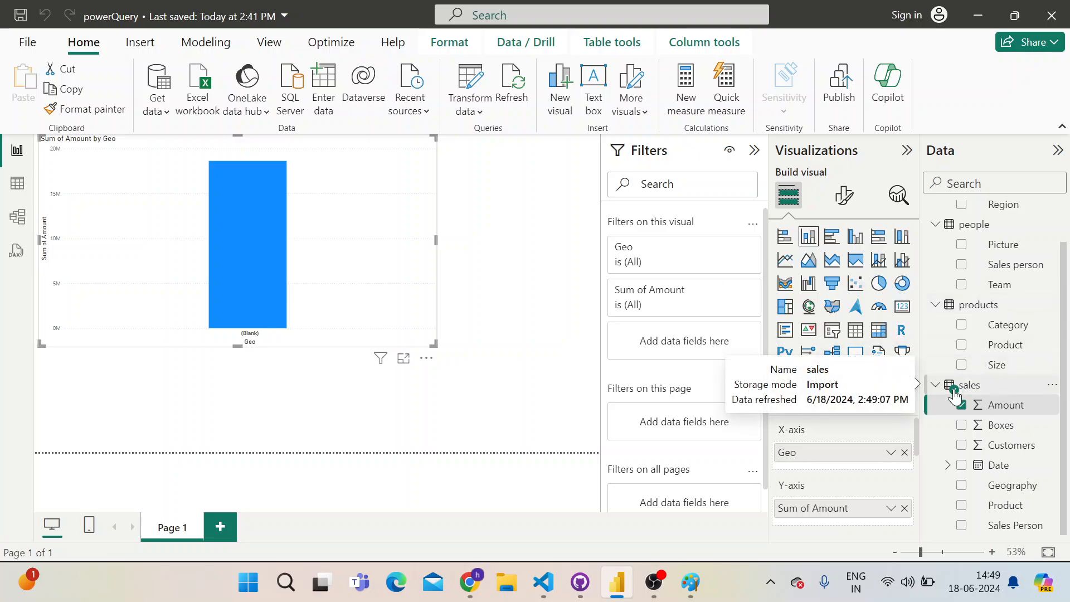
scroll(950, 392, up, 2)
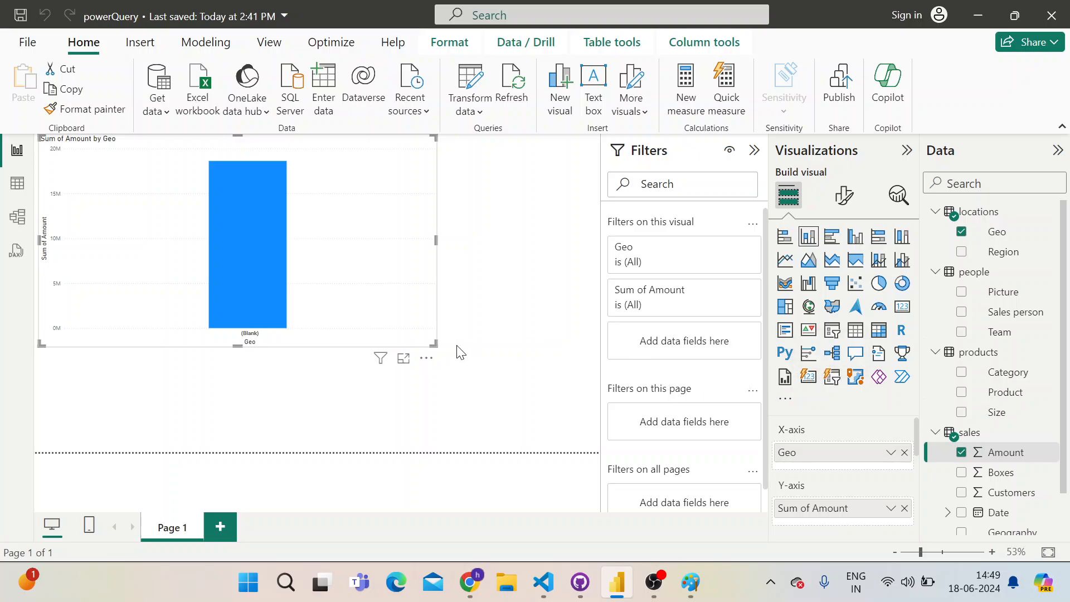
drag(434, 343, 323, 320)
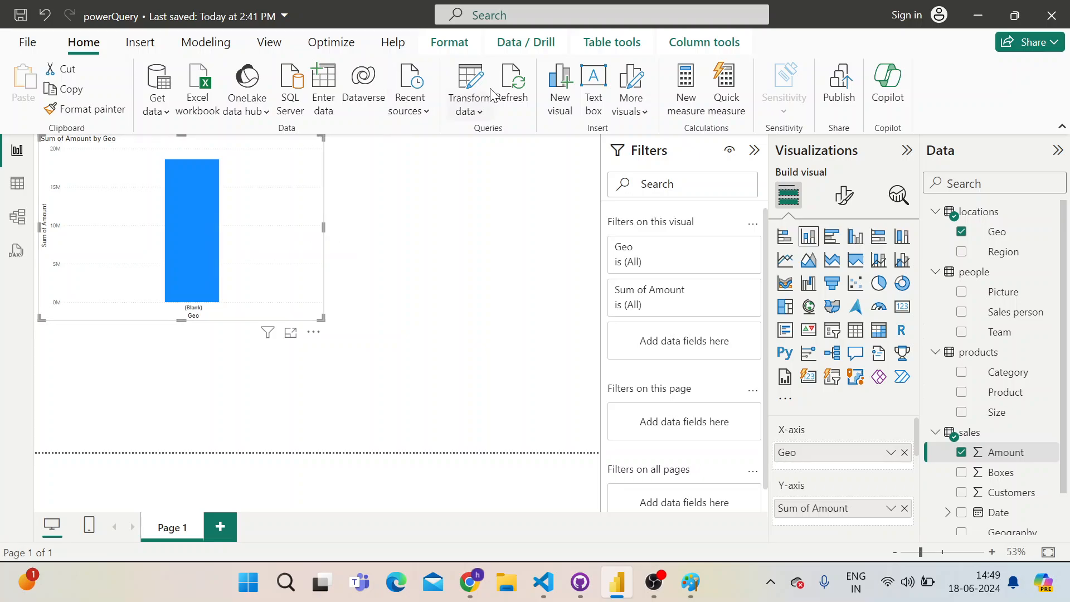
Reopen the Power Query Editor and apply Trim once more to the Geography column of the sales query
click(467, 88)
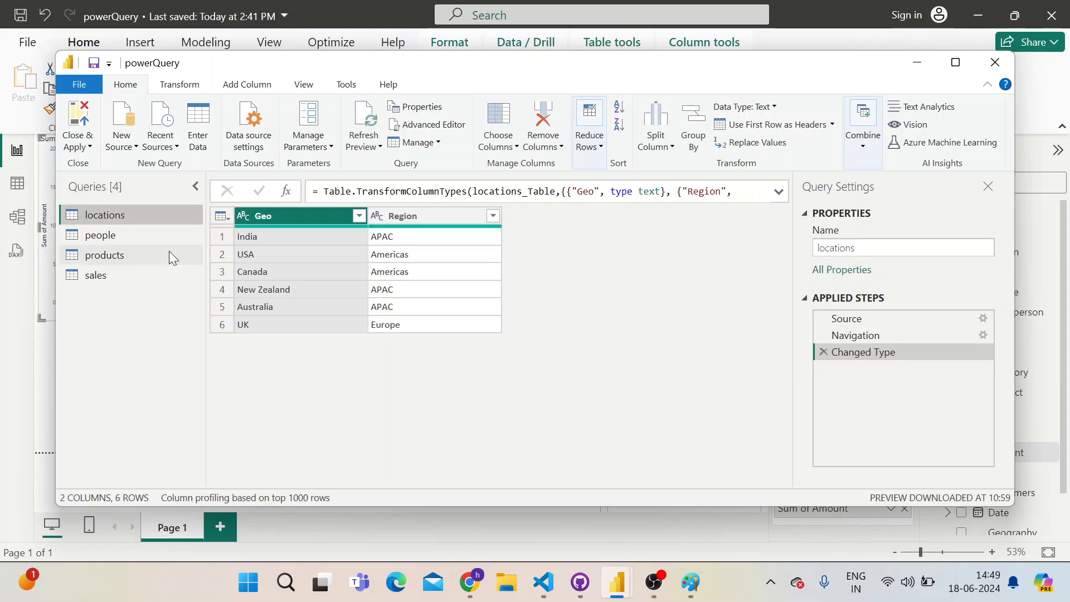
click(97, 275)
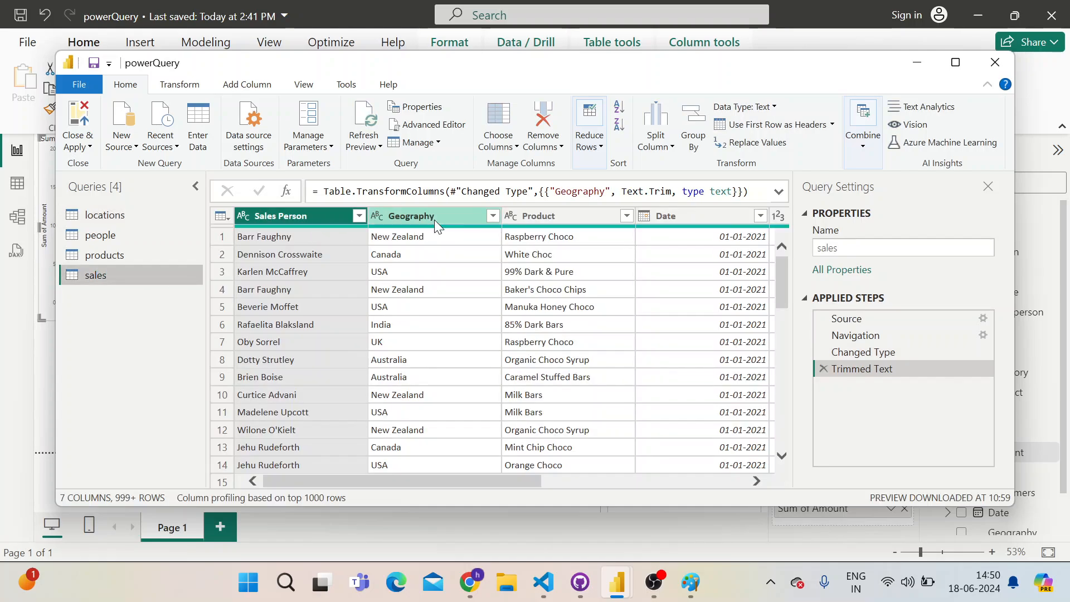
click(441, 217)
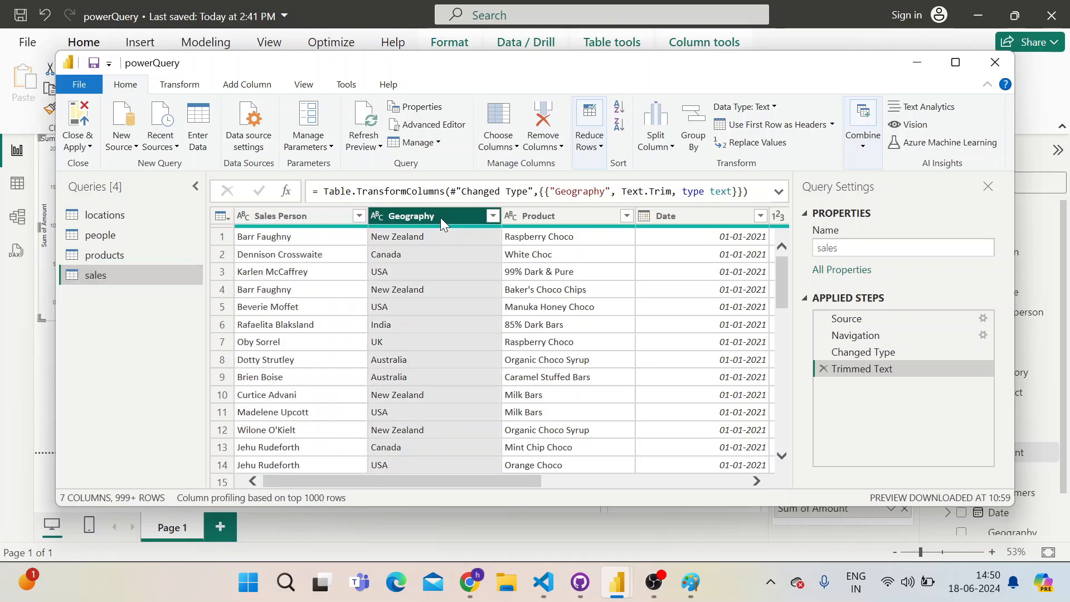
right_click(439, 217)
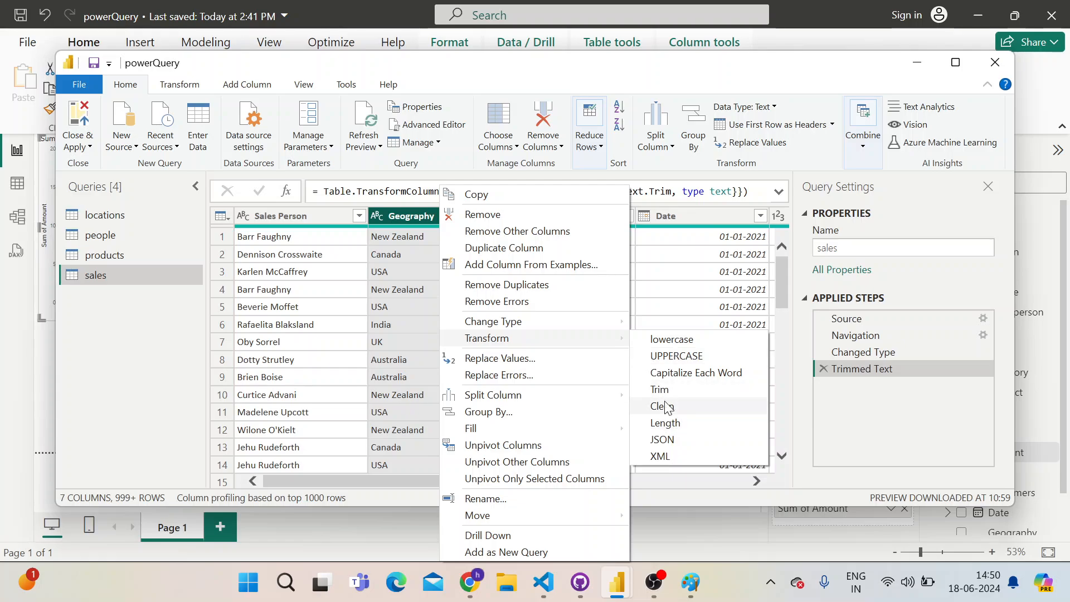
click(669, 399)
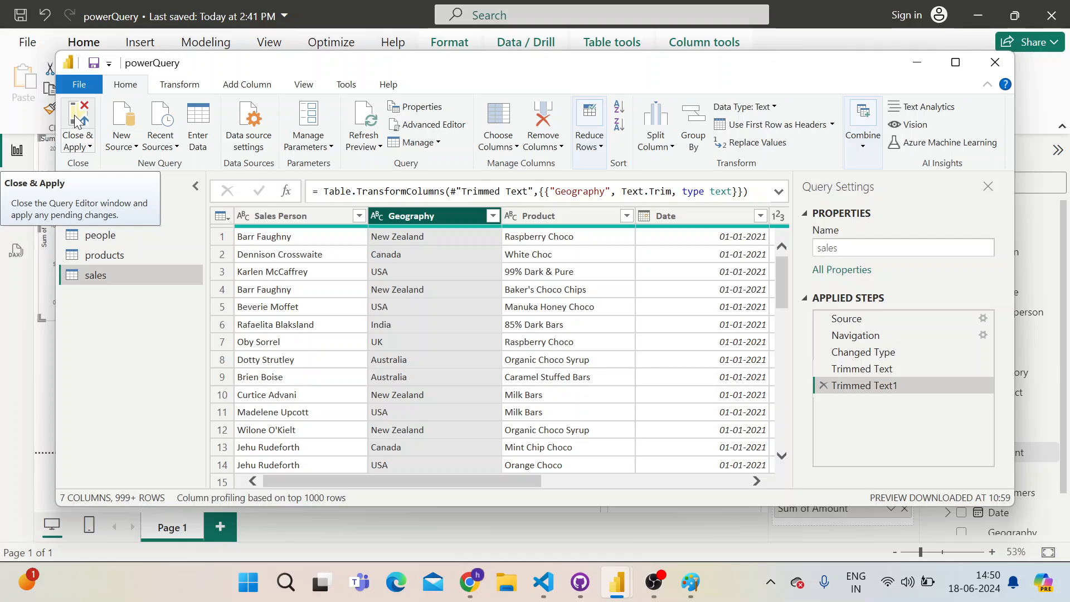
Close the query editor applying the second Trim, and shrink the Sum of Amount by Geo chart further to free space beside and below it
click(76, 120)
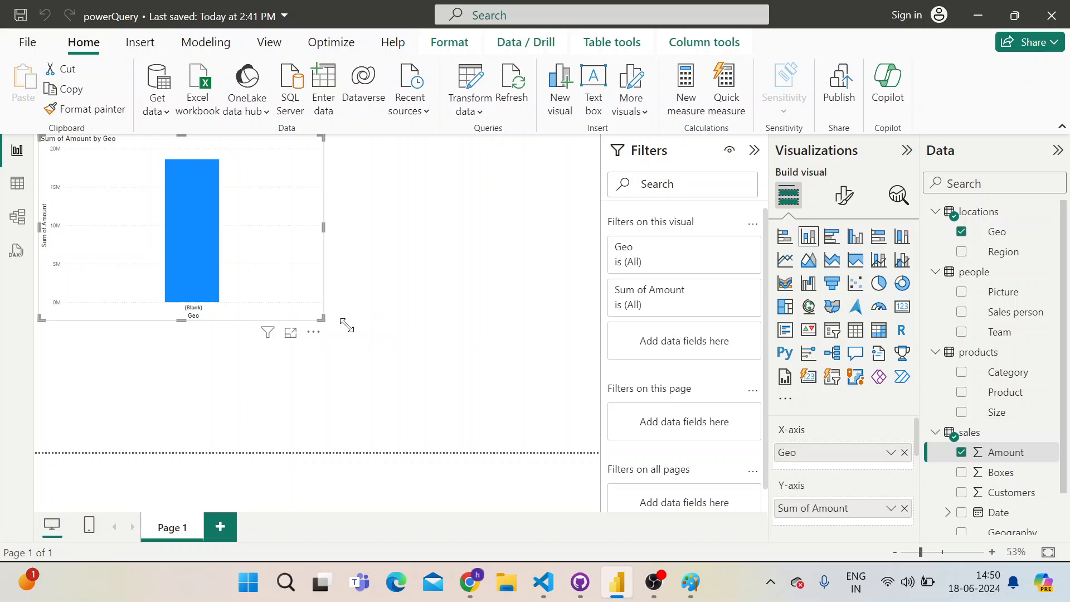
click(322, 325)
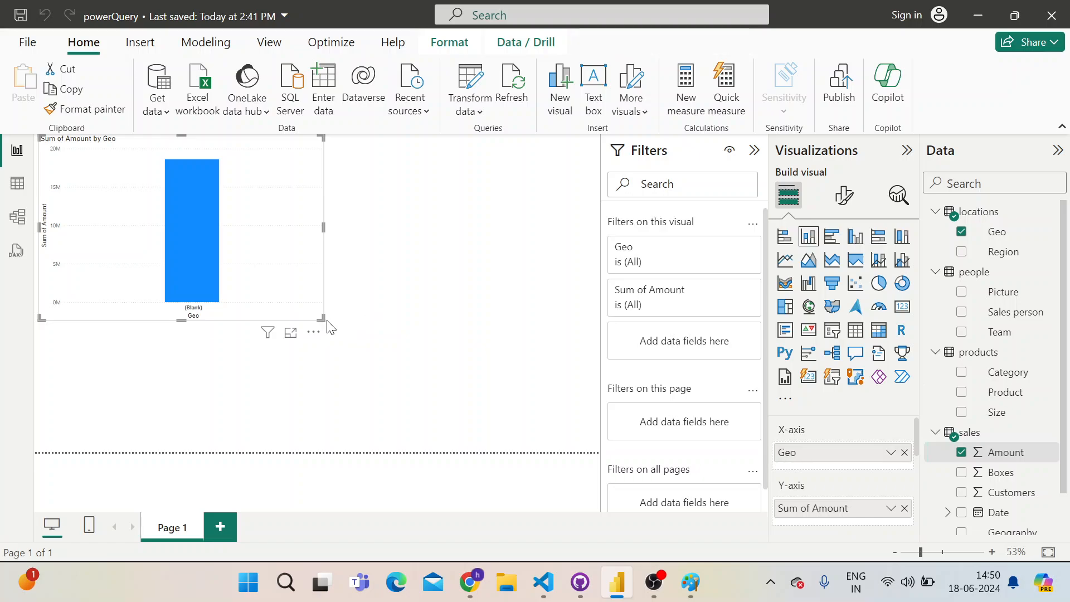
click(330, 327)
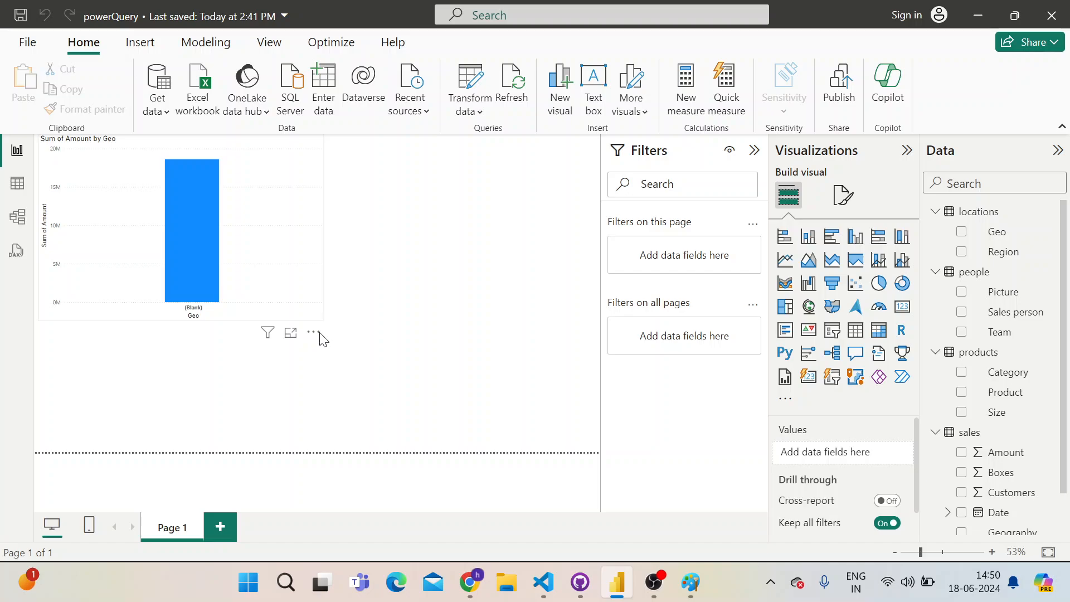
click(321, 319)
drag(321, 320, 257, 291)
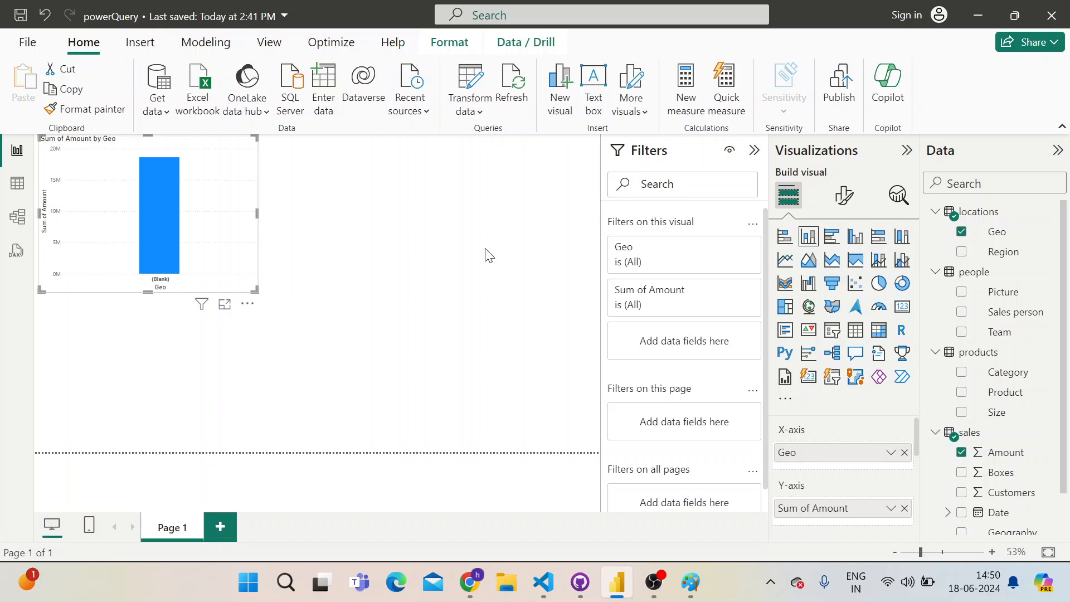
click(534, 245)
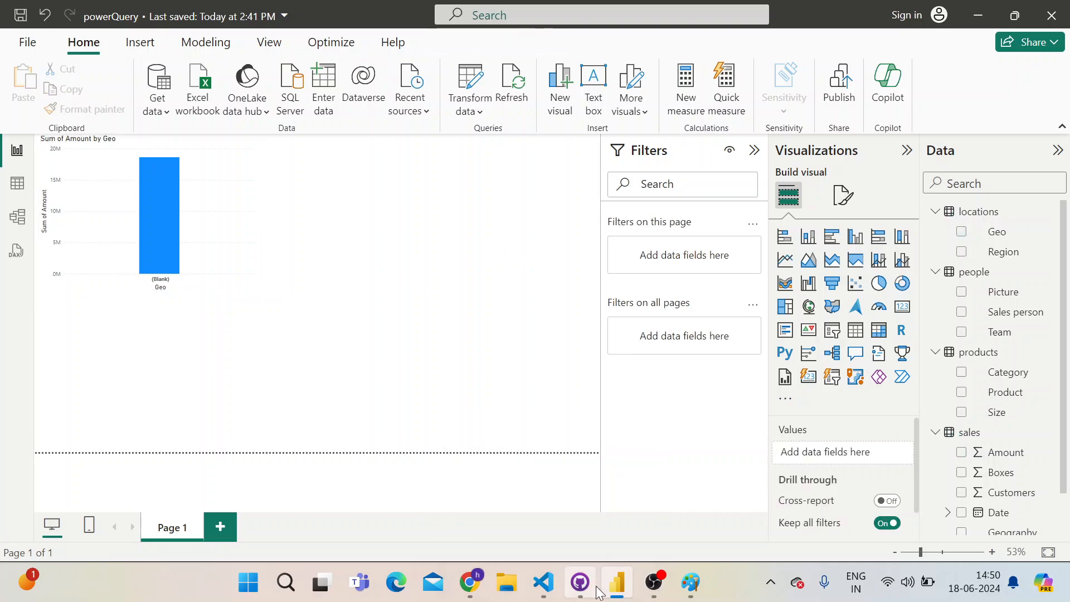
Close the GitHub Desktop and Visual Studio Code windows running in the background
mouse_move(582, 585)
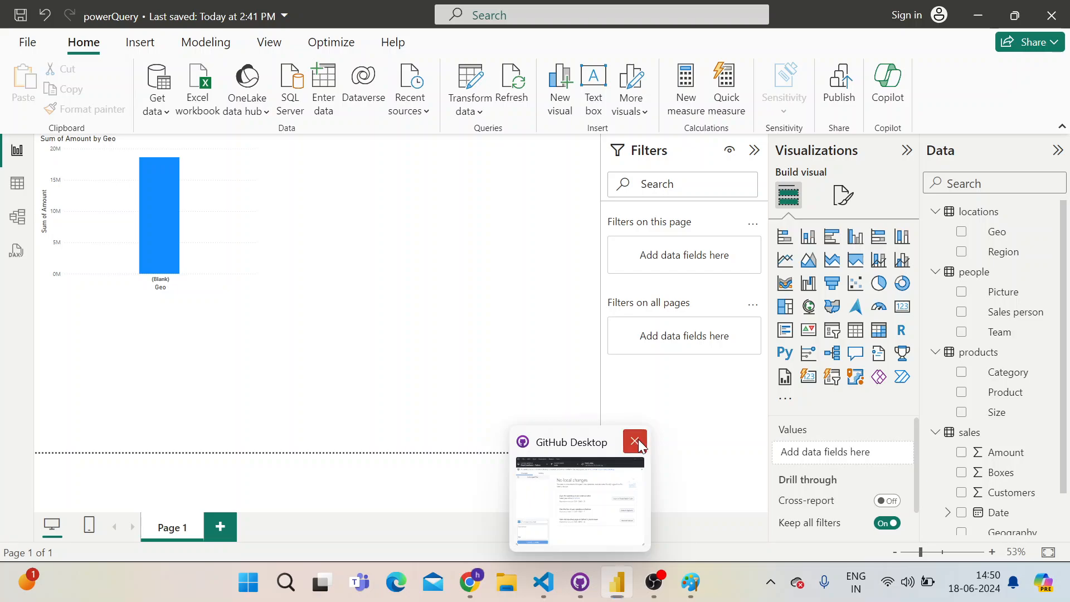
click(638, 440)
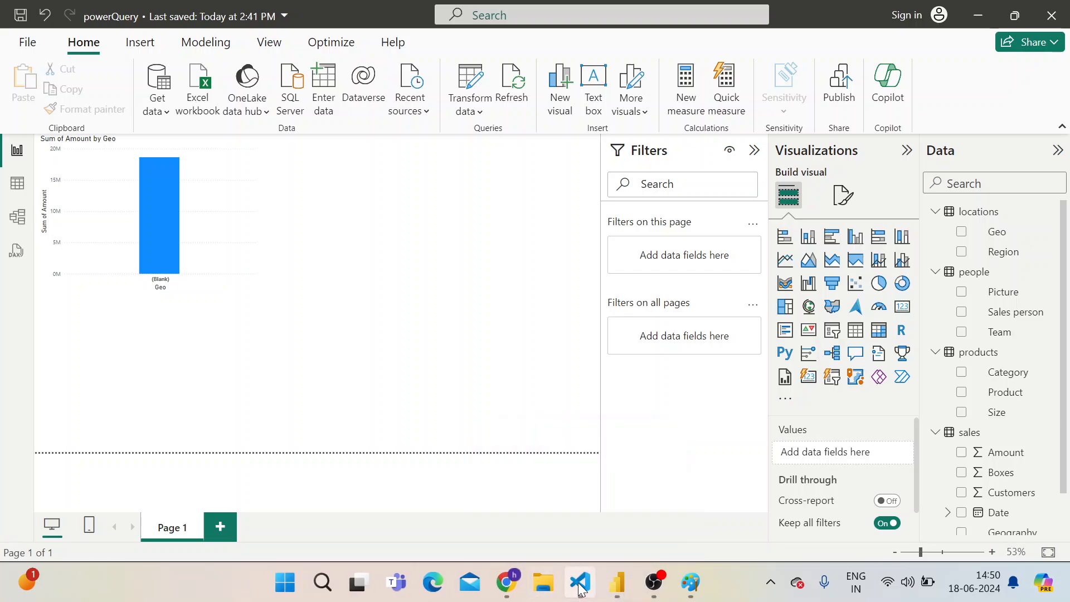
mouse_move(580, 588)
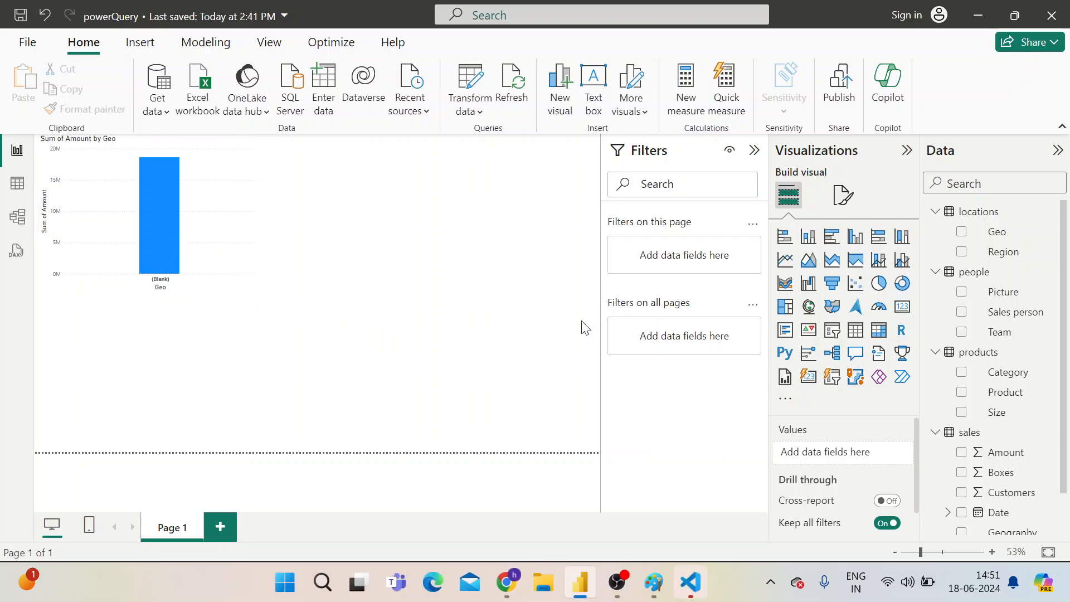
Add an empty stacked column chart to the page and try it as a clustered bar, clustered column and 100% stacked bar chart
click(807, 238)
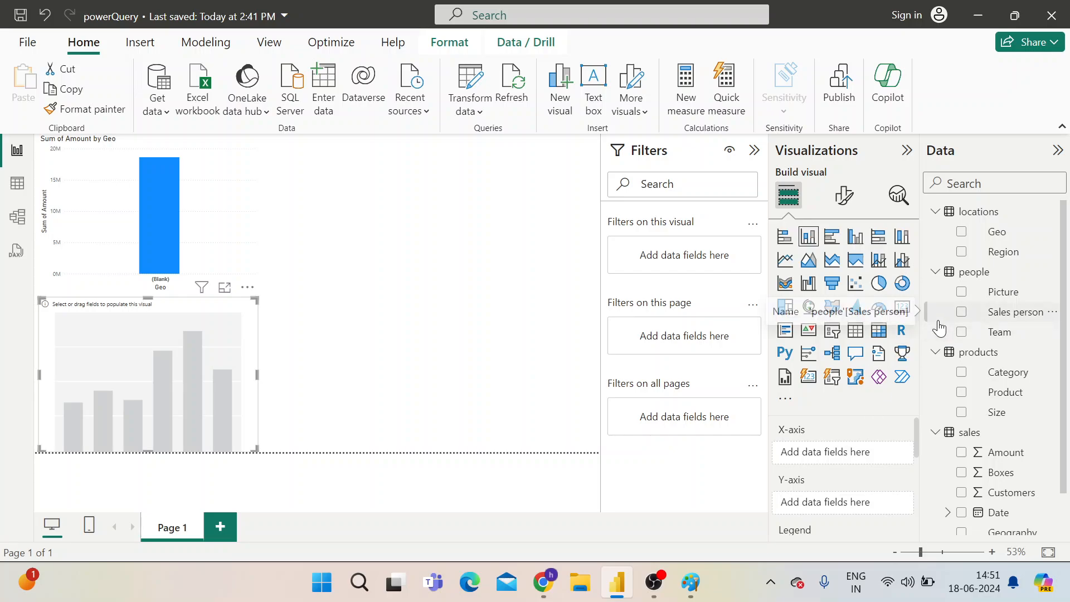
click(959, 242)
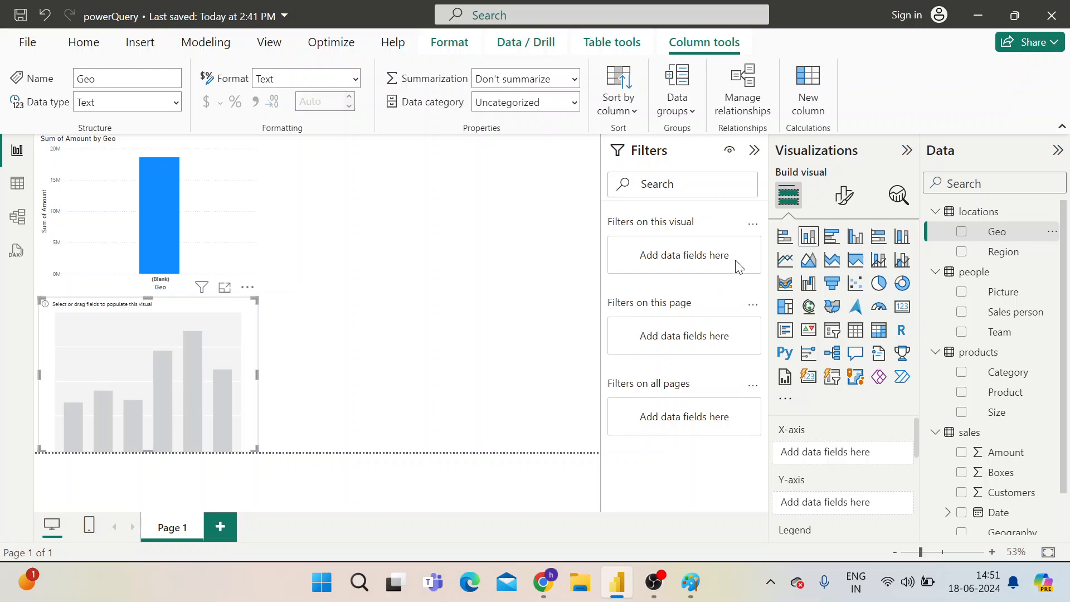
click(826, 248)
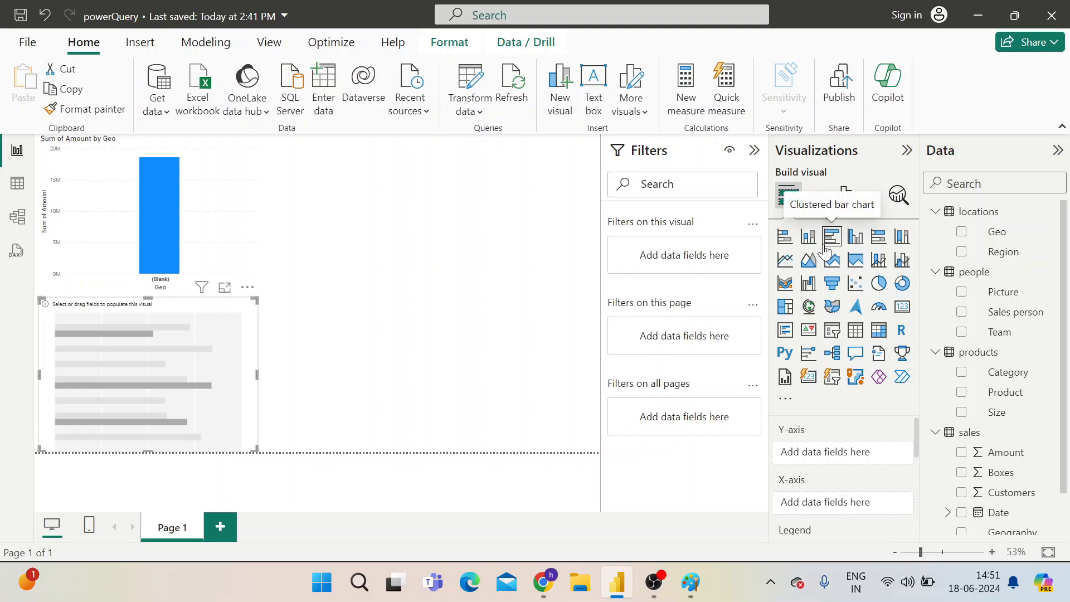
click(855, 240)
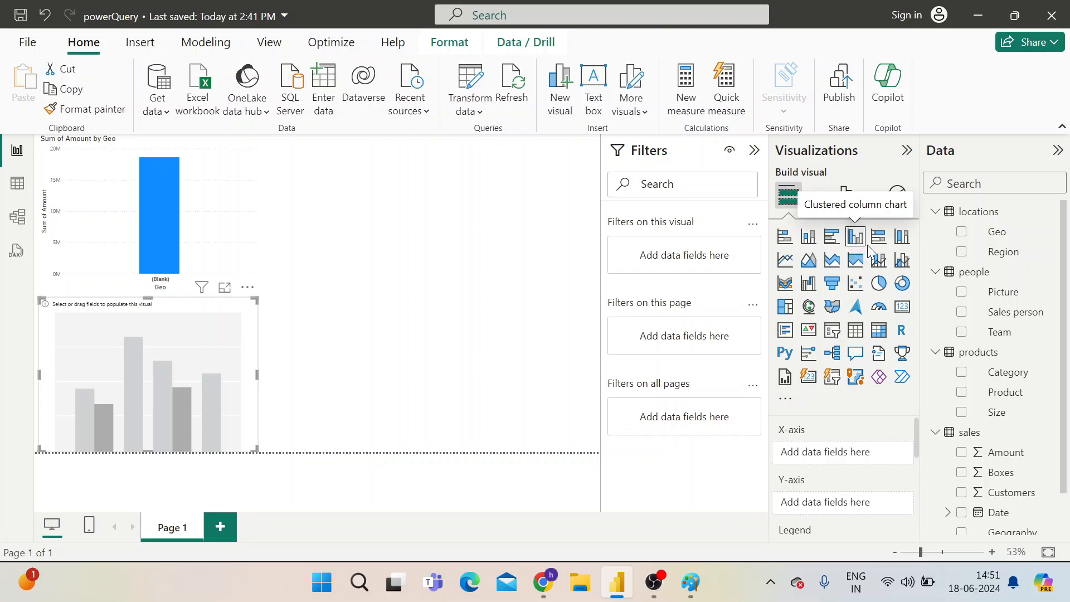
click(878, 237)
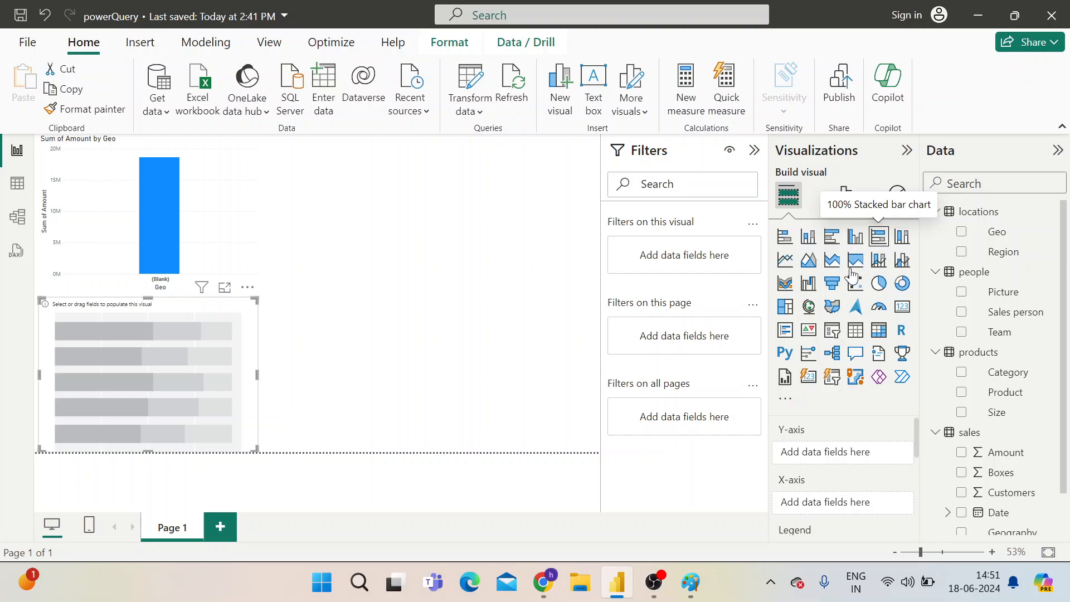